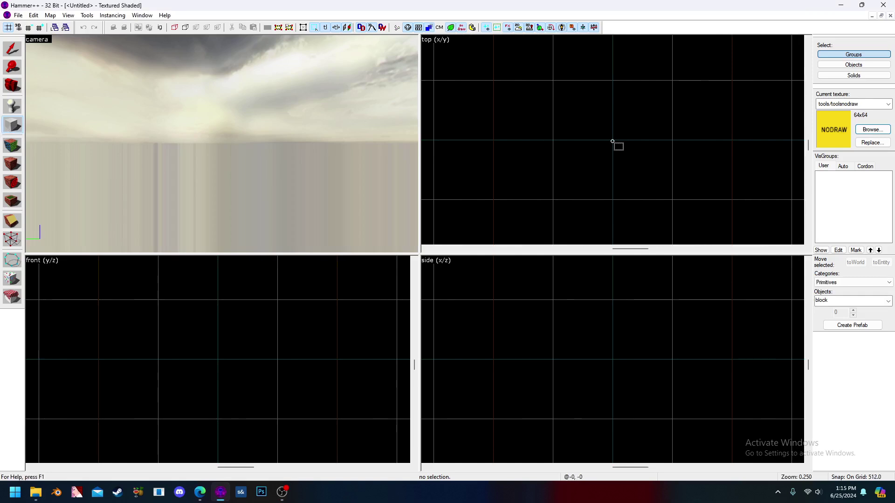
# Create a 512 × 512 × 512 nodraw block from the origin and move it down 512 units
pyautogui.moveTo(612, 142); pyautogui.dragTo(689, 95)
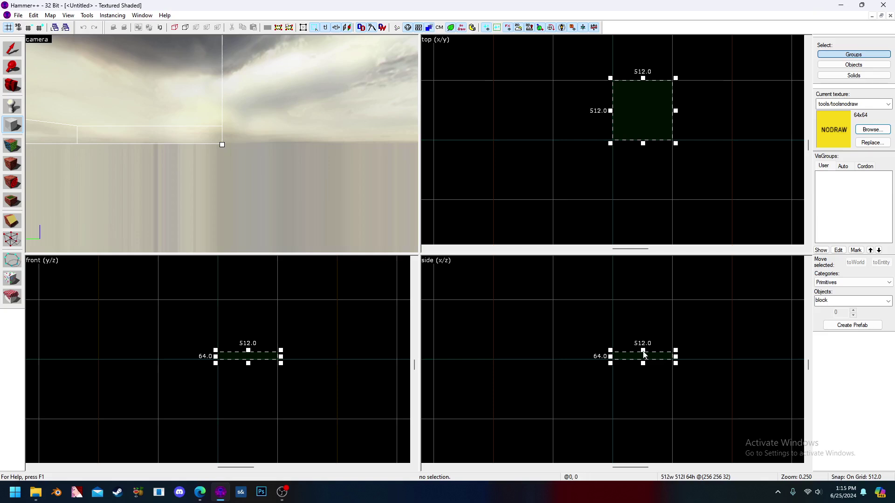
pyautogui.moveTo(643, 352); pyautogui.dragTo(655, 321)
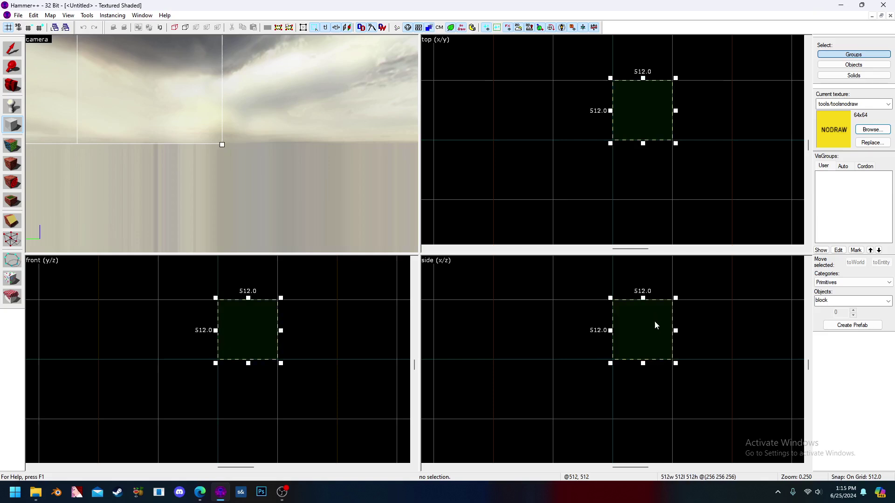
pyautogui.press('Return')
pyautogui.hotkey('shift', 's')
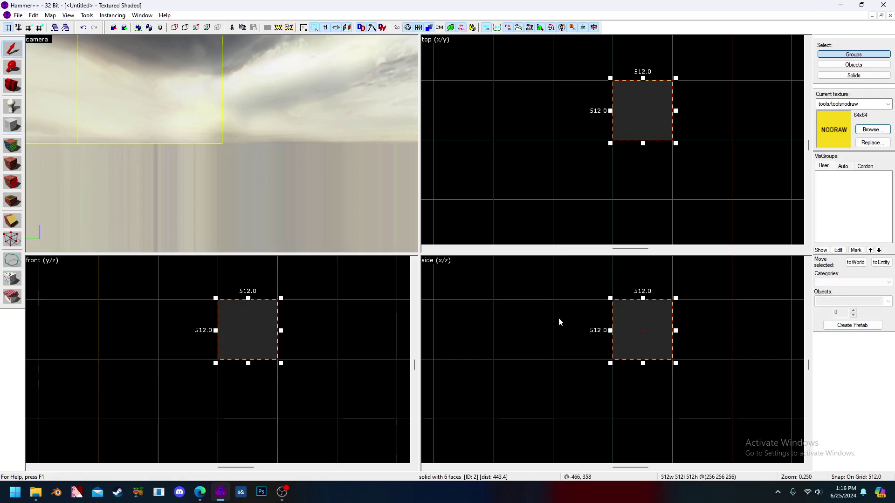
pyautogui.press('Down')
pyautogui.press('z')
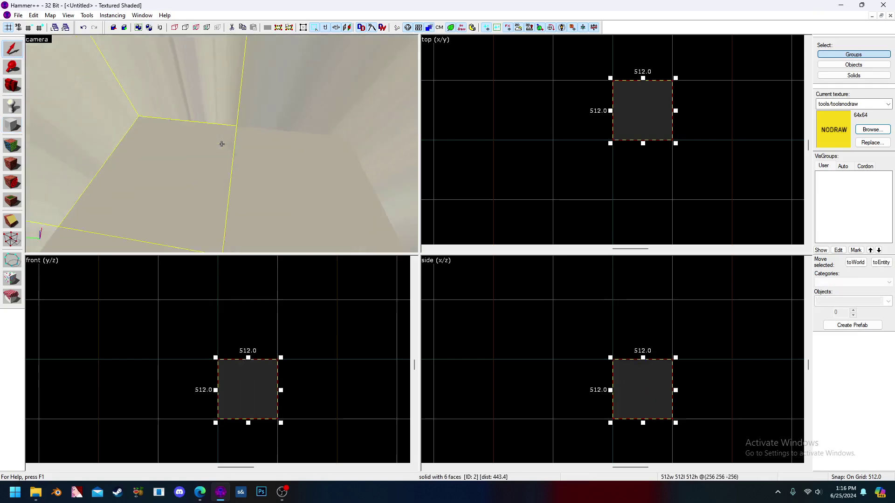
# Duplicate the block three times along +X to form a row of four floor blocks
pyautogui.press('s')
pyautogui.press('z')
pyautogui.scroll(-6, 622, 174)
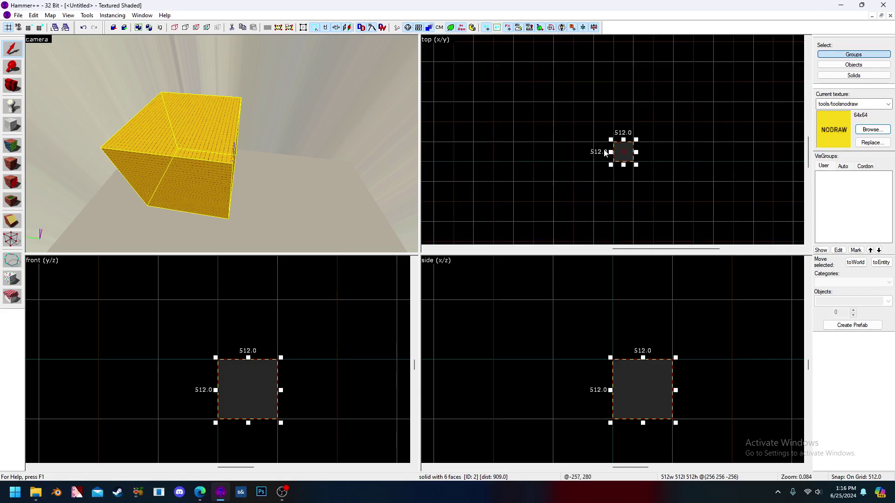
pyautogui.scroll(1, 614, 108)
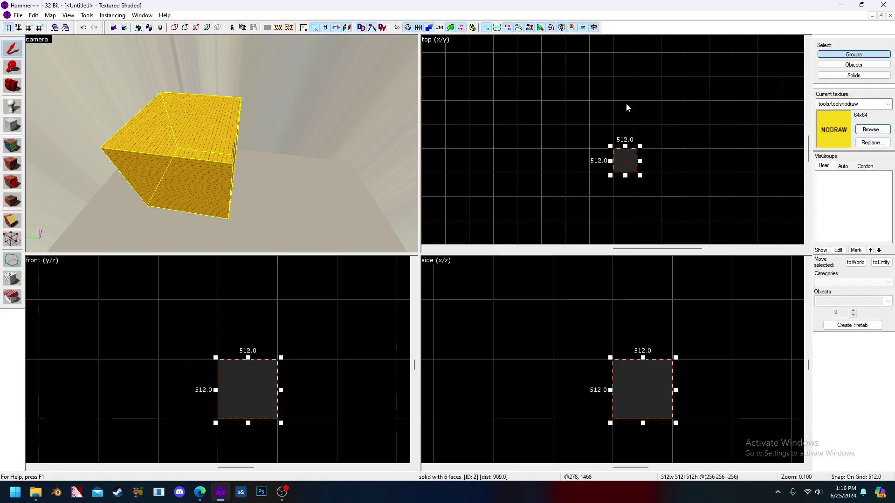
pyautogui.hotkey('shift', 'Right')
pyautogui.hotkey('shift', 'Right')
pyautogui.hotkey('shift', 'Right')
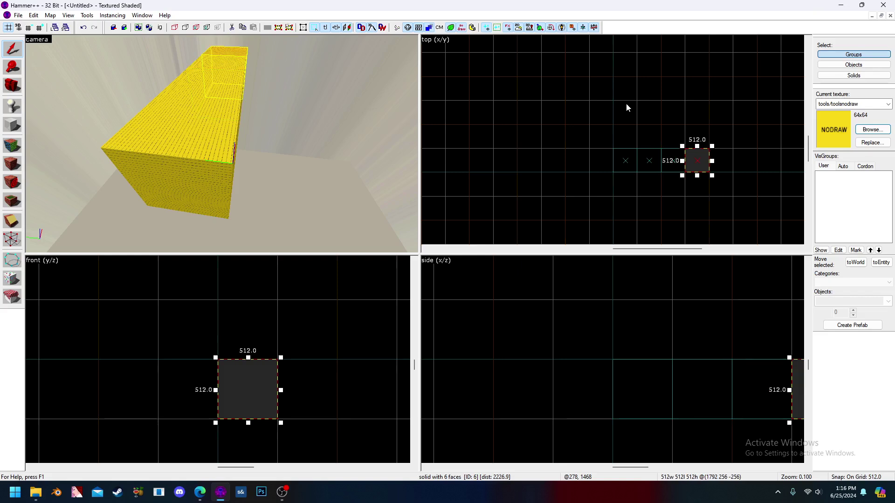
# Continue the floor outline with three block copies along +Y and three copies back along −X
pyautogui.hotkey('shift', 'Up')
pyautogui.hotkey('shift', 'Up')
pyautogui.hotkey('shift', 'Up')
pyautogui.hotkey('shift', 'Left')
pyautogui.hotkey('shift', 'Left')
pyautogui.hotkey('shift', 'Left')
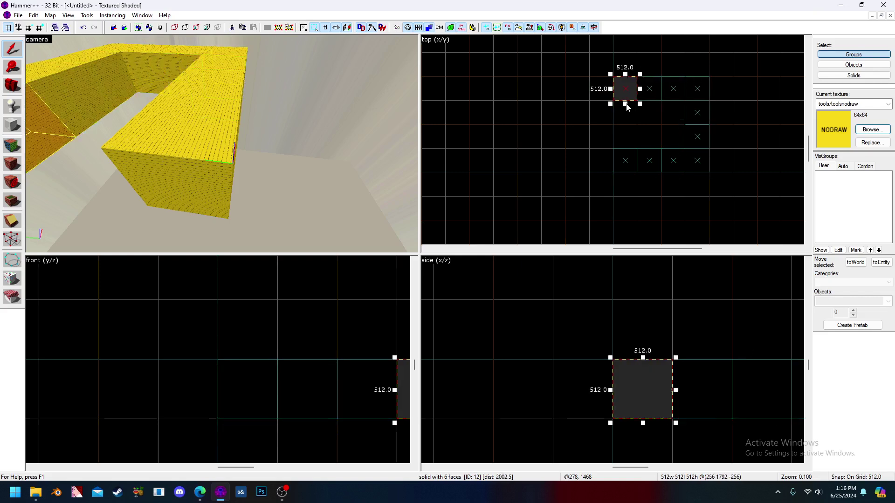
# Fill the rest of the 4 × 4 floor with six more block copies, spiralling inwards to the middle
pyautogui.hotkey('shift', 'Down')
pyautogui.hotkey('shift', 'Down')
pyautogui.hotkey('shift', 'Right')
pyautogui.hotkey('shift', 'Right')
pyautogui.hotkey('shift', 'Up')
pyautogui.hotkey('shift', 'Left')
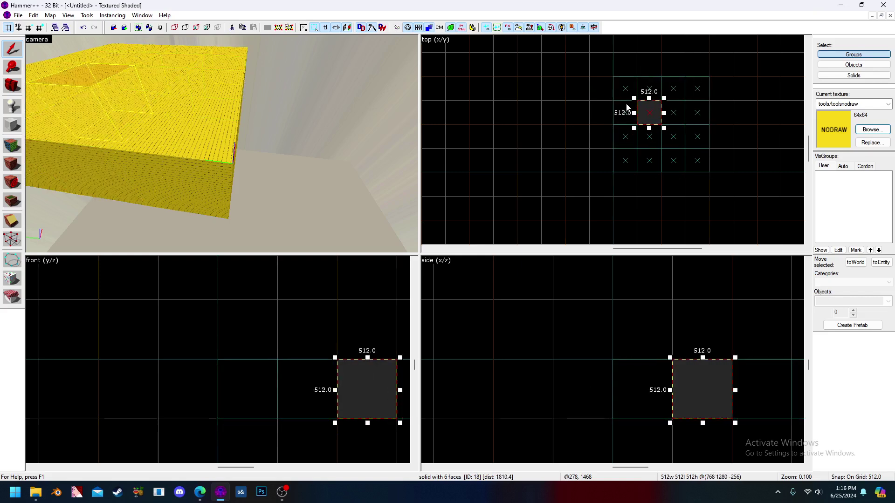
# Copy the floor's +X/+Y corner block 512 units upward and move the copy 512 units along +Y, outside the floor edge
pyautogui.press('z')
pyautogui.press('w')
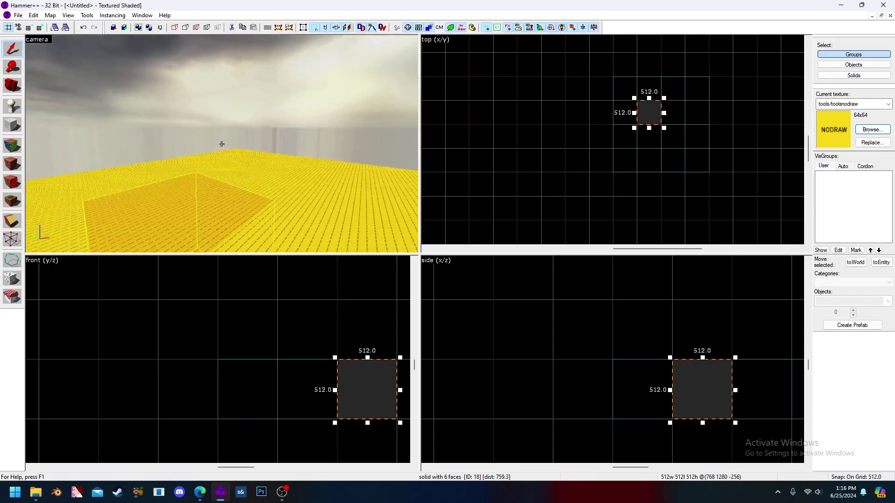
pyautogui.press('s')
pyautogui.press('z')
pyautogui.press('z')
pyautogui.press('s')
pyautogui.press('z')
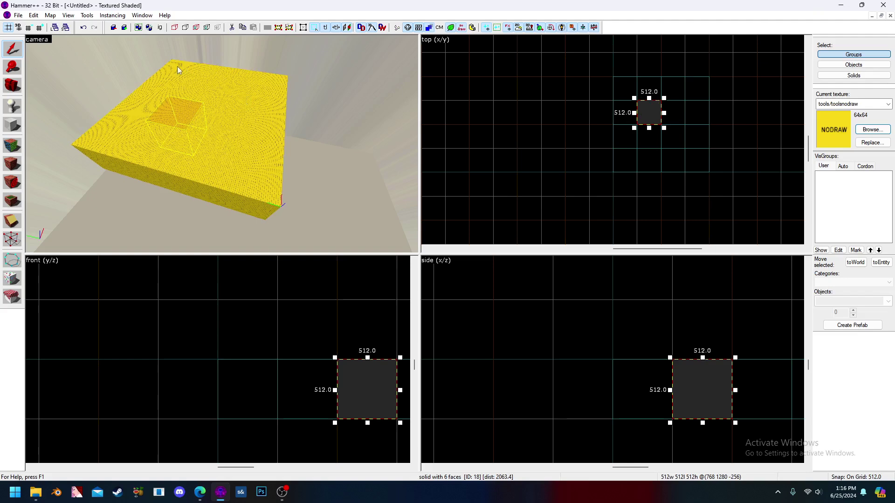
pyautogui.press('z')
pyautogui.press('z')
pyautogui.click(192, 105)
pyautogui.scroll(-2, 588, 331)
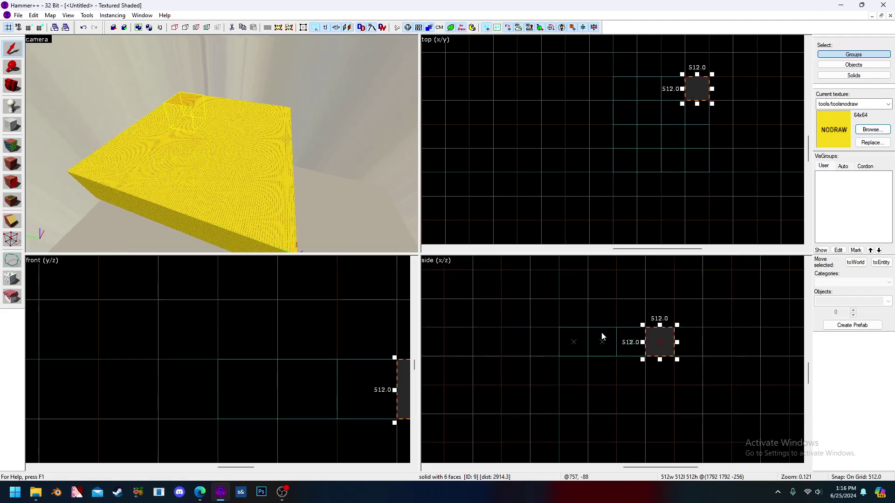
pyautogui.hotkey('shift', 'Up')
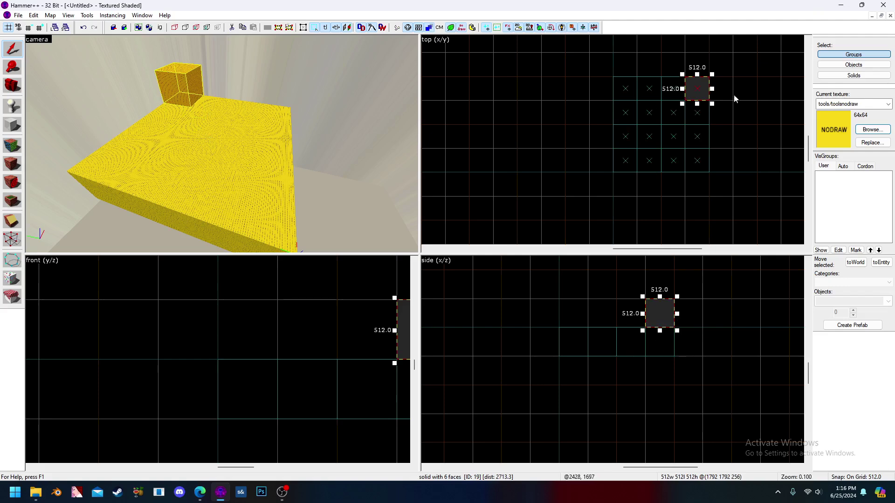
pyautogui.moveTo(702, 97); pyautogui.dragTo(701, 72)
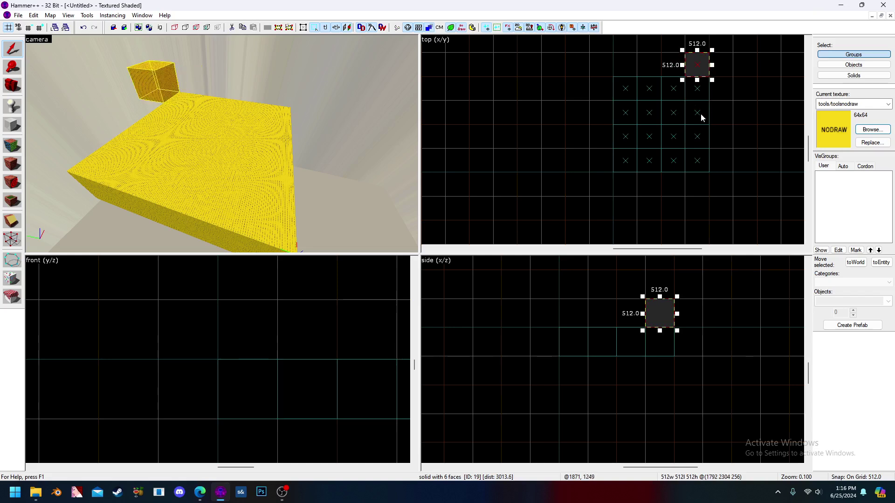
# Duplicate the raised block along the floor's +Y edge to the −X corner and down the full −X side as walls
pyautogui.press('Left')
pyautogui.press('Left')
pyautogui.press('Left')
pyautogui.press('Left')
pyautogui.press('Down')
pyautogui.press('Down')
pyautogui.press('Down')
pyautogui.press('Down')
pyautogui.press('Delete')
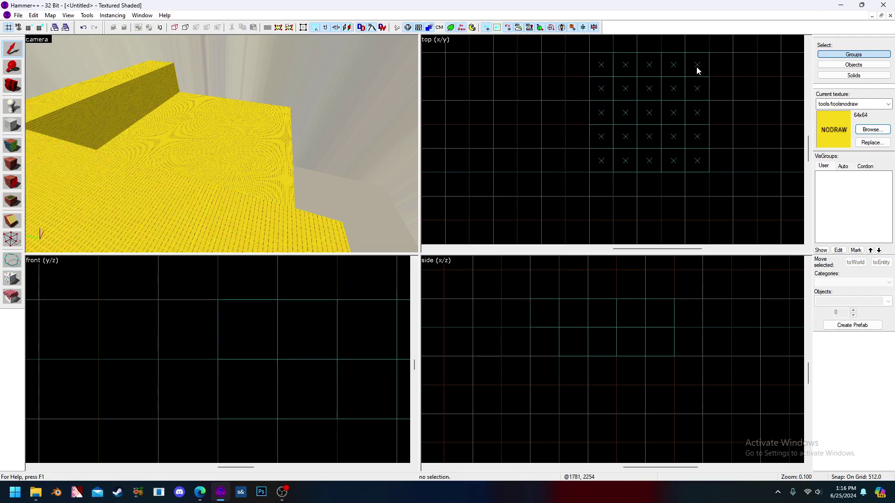
# Duplicate the +Y wall's end block into the +X corner and four times down the +X side to form the third wall
pyautogui.hotkey('ctrl', 'v')
pyautogui.press('Right')
pyautogui.press('Down')
pyautogui.press('Down')
pyautogui.press('Down')
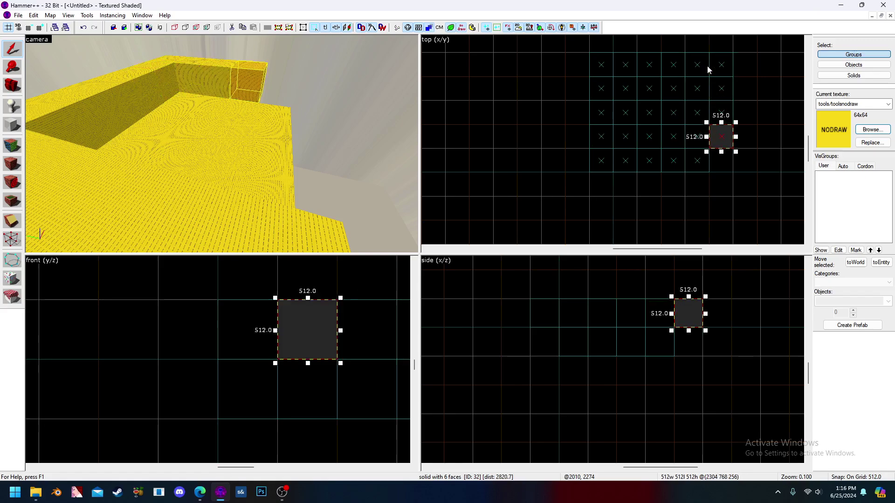
pyautogui.press('Down')
# Split the twelve wall blocks, excluding the corners, horizontally at 256 units with the Clipping Tool on a 256 grid, keeping both halves
pyautogui.press('z')
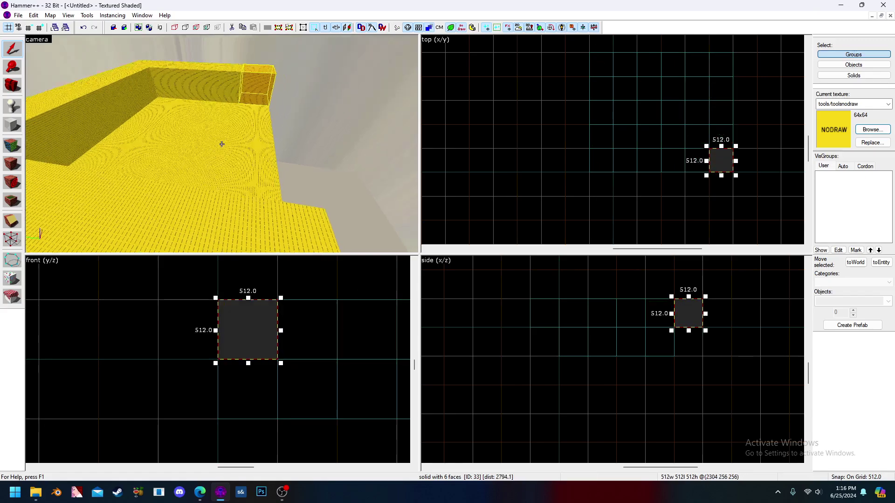
pyautogui.press('w')
pyautogui.press('z')
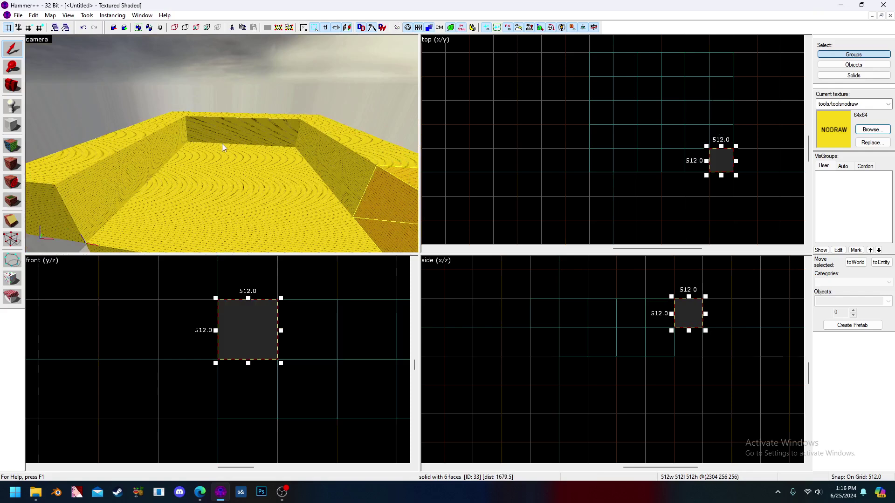
pyautogui.moveTo(365, 165)
pyautogui.keyDown('ctrl'); pyautogui.mouseDown()
pyautogui.moveTo(310, 130)
pyautogui.moveTo(225, 117)
pyautogui.moveTo(163, 135)
pyautogui.moveTo(91, 192)
pyautogui.mouseUp(); pyautogui.keyUp('ctrl')
pyautogui.click(12, 220)
pyautogui.press('[')
pyautogui.scroll(1, 683, 320)
pyautogui.moveTo(684, 315); pyautogui.dragTo(668, 314)
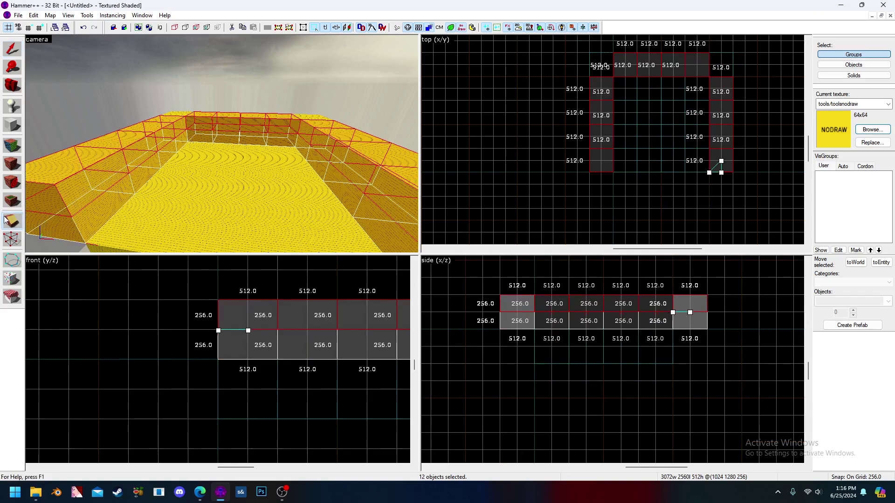
pyautogui.press('Return')
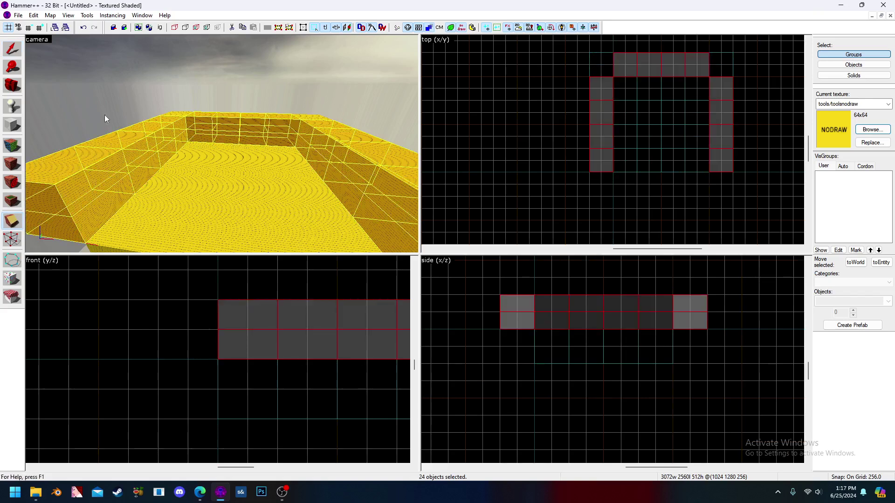
pyautogui.click(12, 48)
pyautogui.press('Escape')
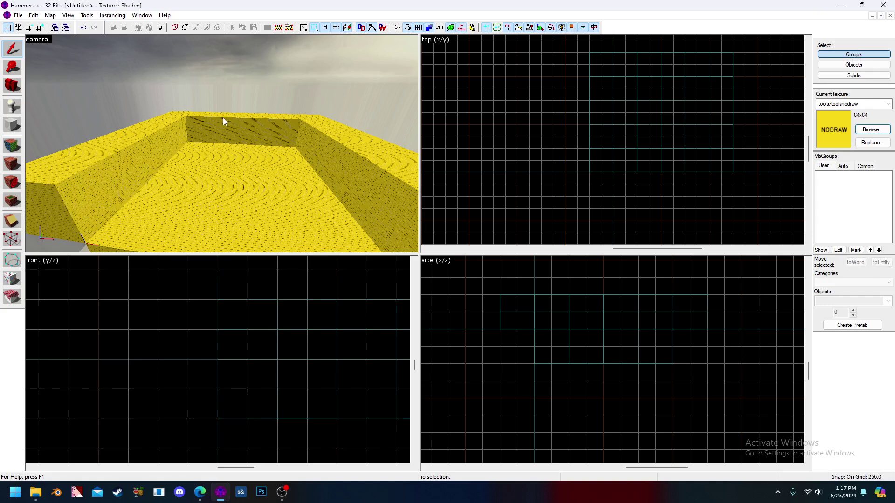
# Save the map as temp74 in the vmf folder
pyautogui.hotkey('ctrl', 's')
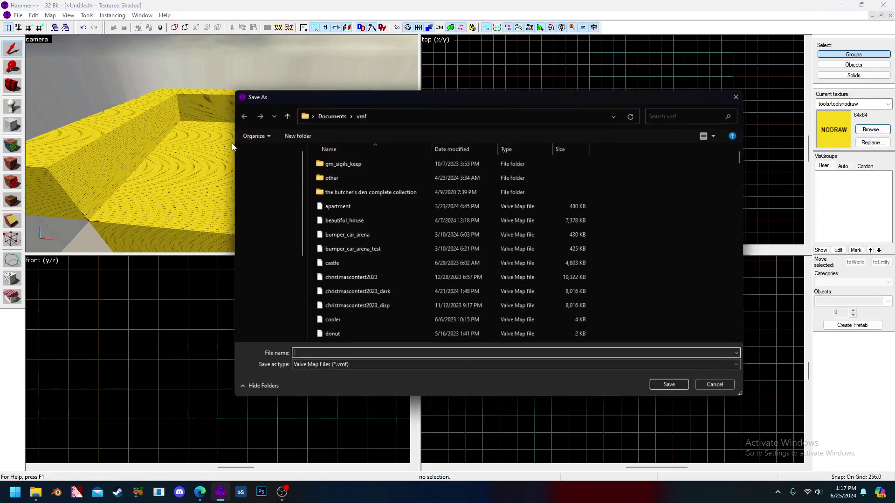
pyautogui.write('temp')
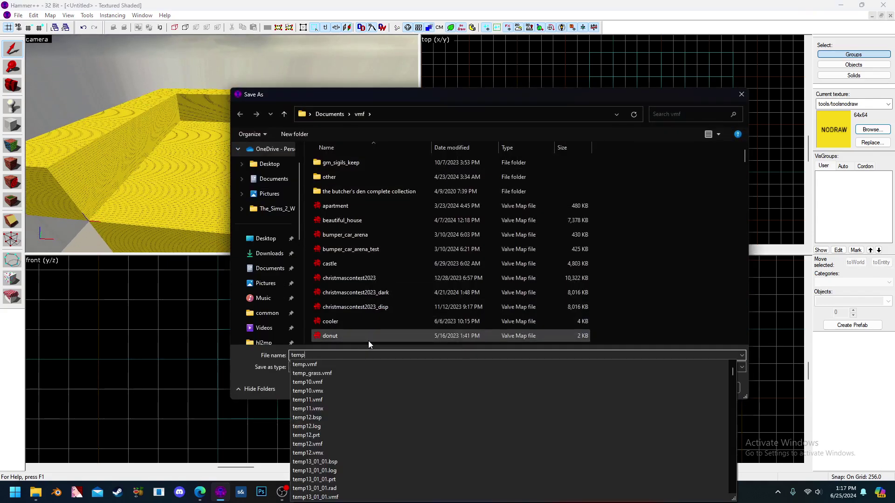
pyautogui.write('74')
pyautogui.press('Escape')
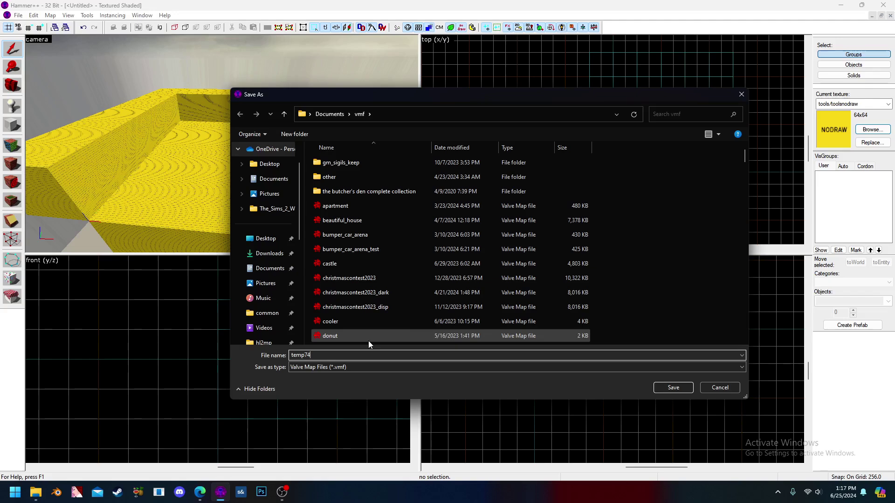
pyautogui.press('Return')
# Box-select all floor and wall blocks, group them, and set the grid to 512
pyautogui.press('z')
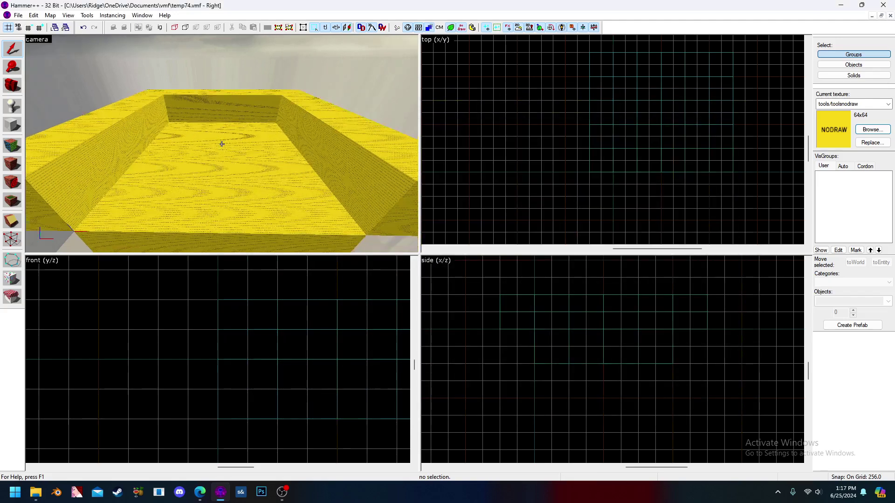
pyautogui.press('s')
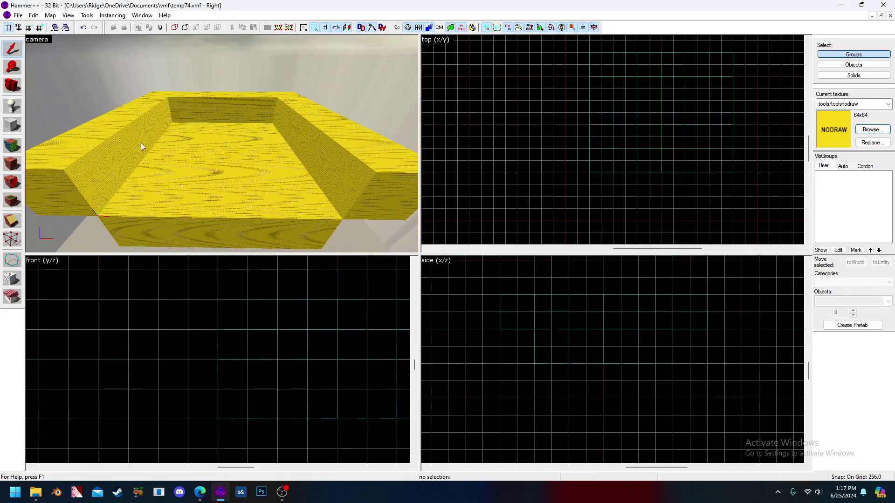
pyautogui.scroll(-1, 606, 197)
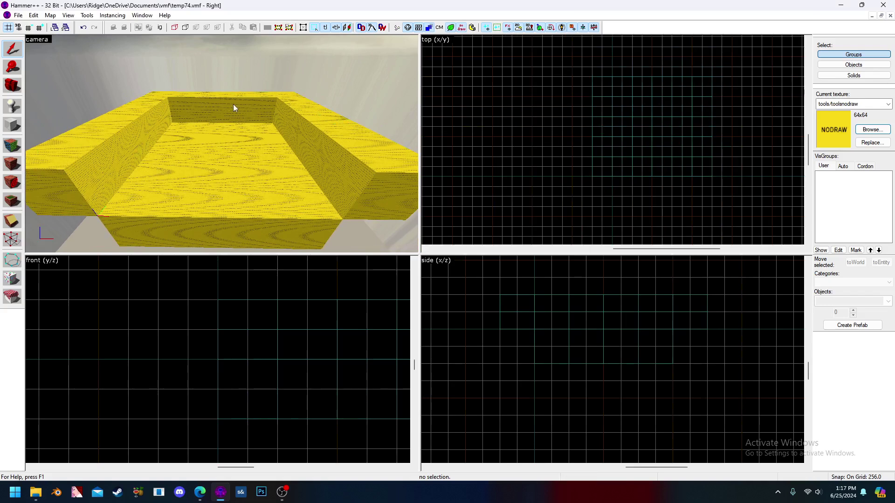
pyautogui.press('z')
pyautogui.press('z')
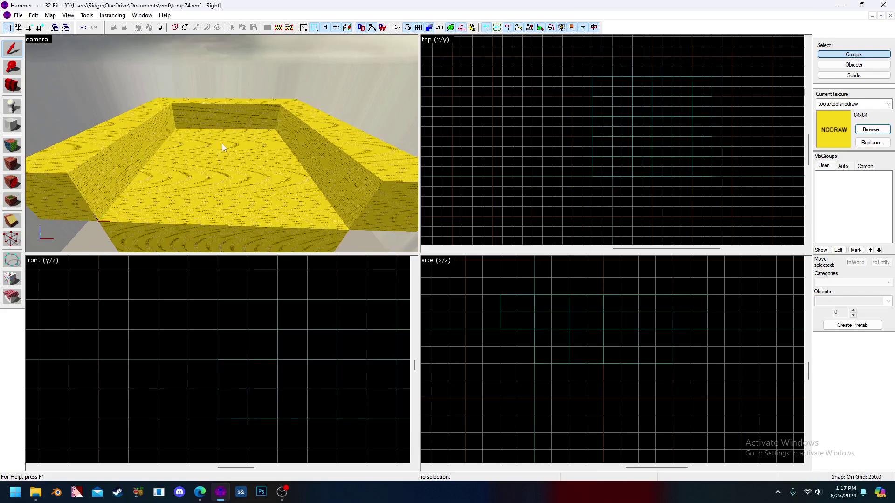
pyautogui.scroll(-1, 617, 144)
pyautogui.moveTo(577, 76); pyautogui.dragTo(697, 196)
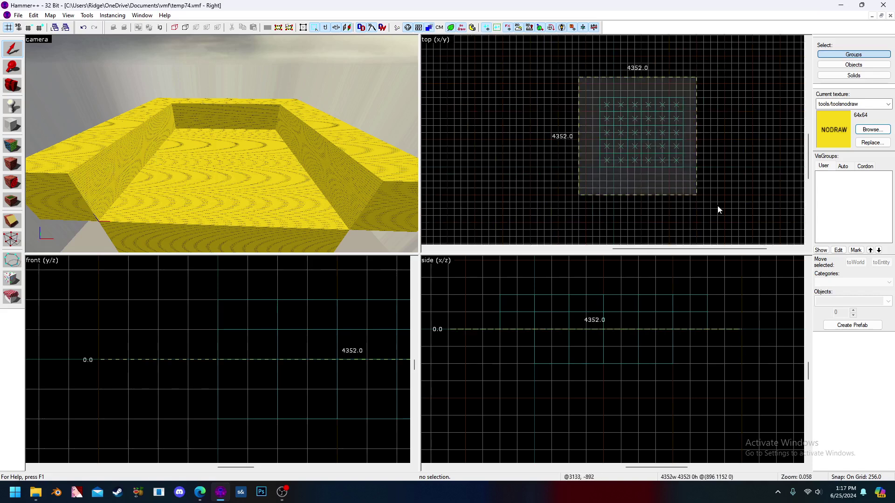
pyautogui.press('Return')
pyautogui.press(']')
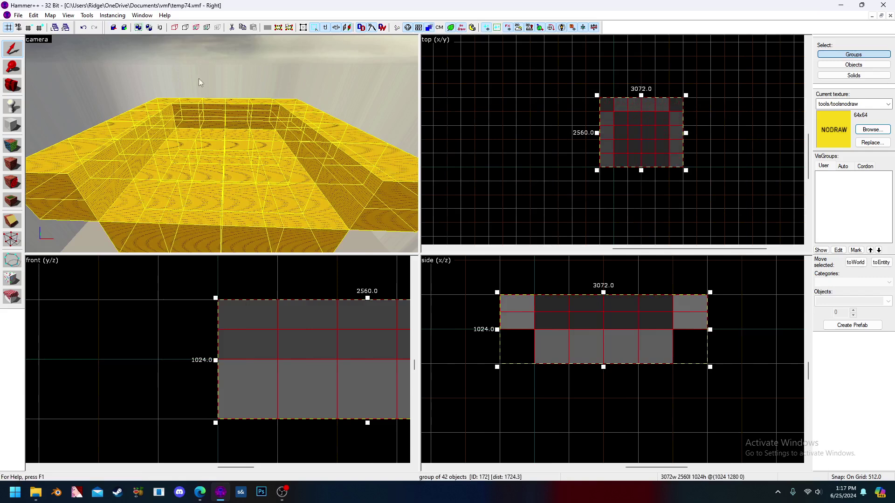
# Check the grouping by selecting the blocks in the 3D view and clearing the selection
pyautogui.press('Escape')
pyautogui.click(266, 151)
pyautogui.press('Escape')
pyautogui.click(265, 151)
pyautogui.press('Escape')
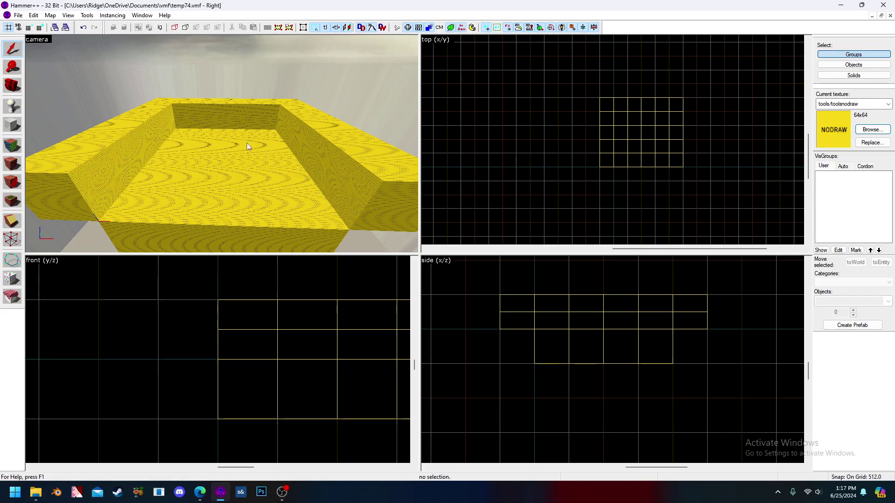
# Start vertex editing on the entire block group and set the grid to 64
pyautogui.hotkey('ctrl', 'a')
pyautogui.click(12, 239)
pyautogui.scroll(4, 615, 117)
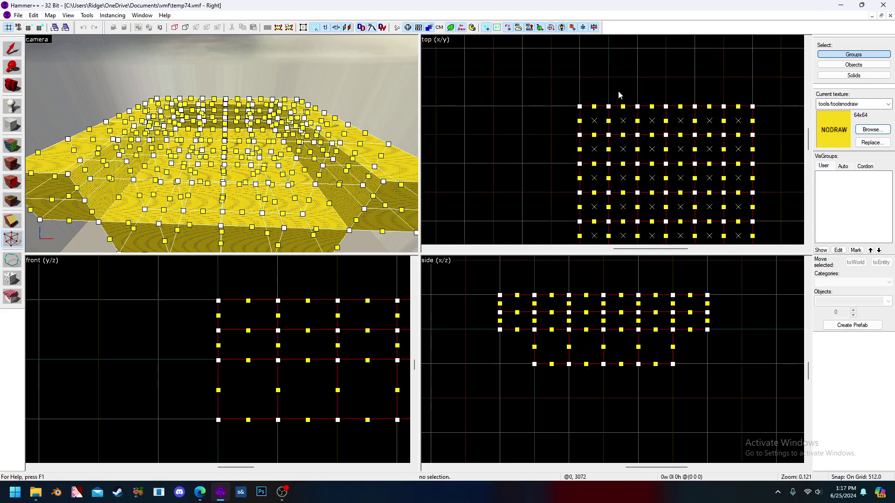
pyautogui.press('[')
pyautogui.press('[')
pyautogui.press('[')
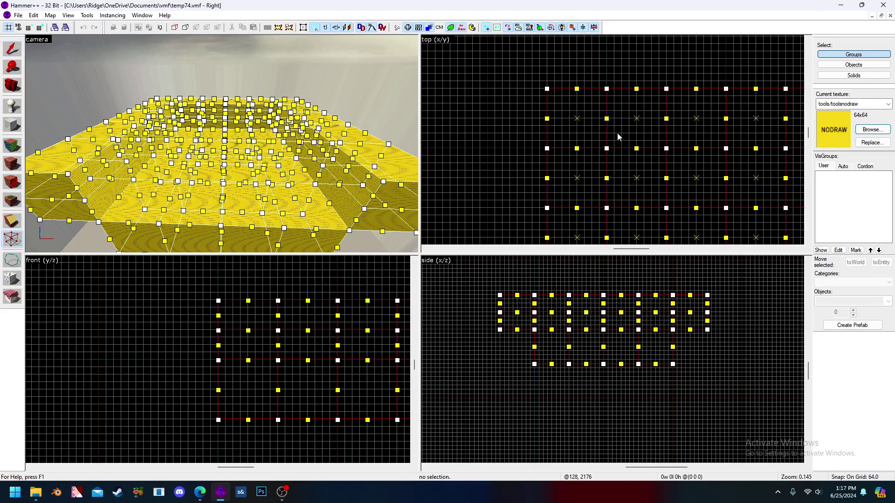
# Move the inner and outer vertices of the top view's upper-left wall corner 128 units right and 128 units down
pyautogui.click(607, 148)
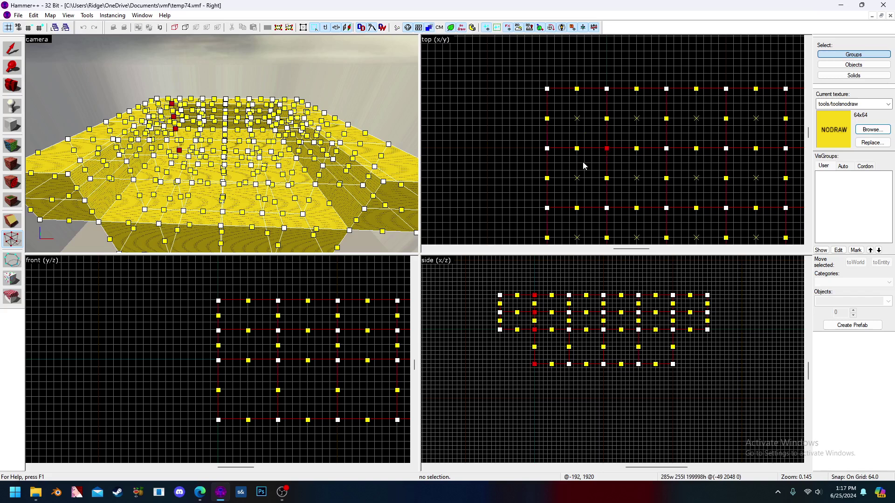
pyautogui.keyDown('ctrl'); pyautogui.click(547, 88); pyautogui.keyUp('ctrl')
pyautogui.scroll(4, 627, 173)
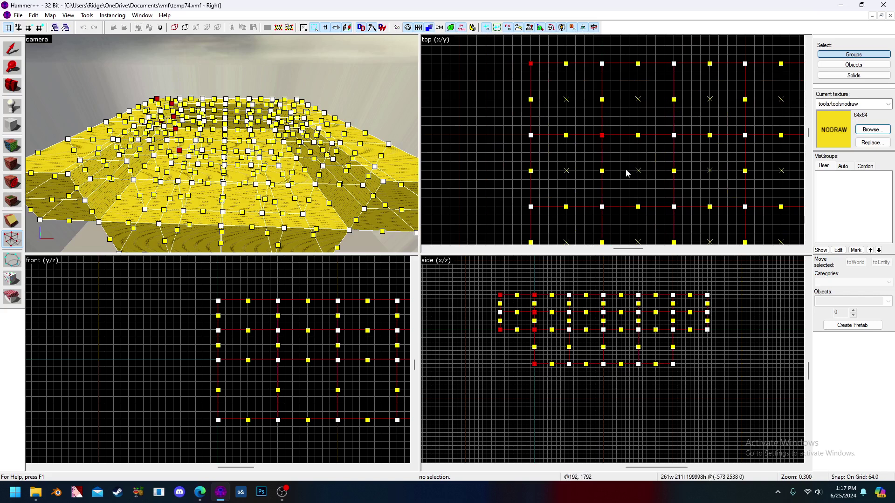
pyautogui.press('Down')
pyautogui.press('Right')
pyautogui.press('Down')
pyautogui.press('Right')
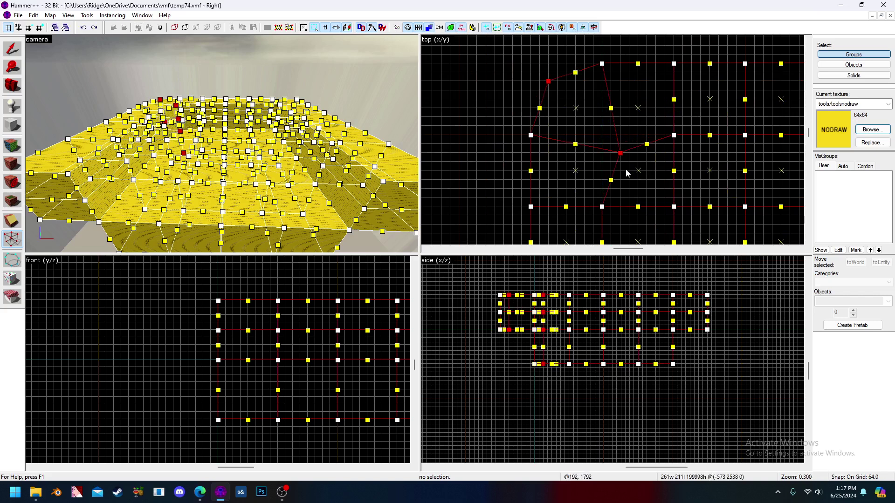
# Move the inner and outer vertices of the top view's upper-right wall corner 128 units left and 128 units down
pyautogui.scroll(-4, 543, 134)
pyautogui.scroll(2, 654, 133)
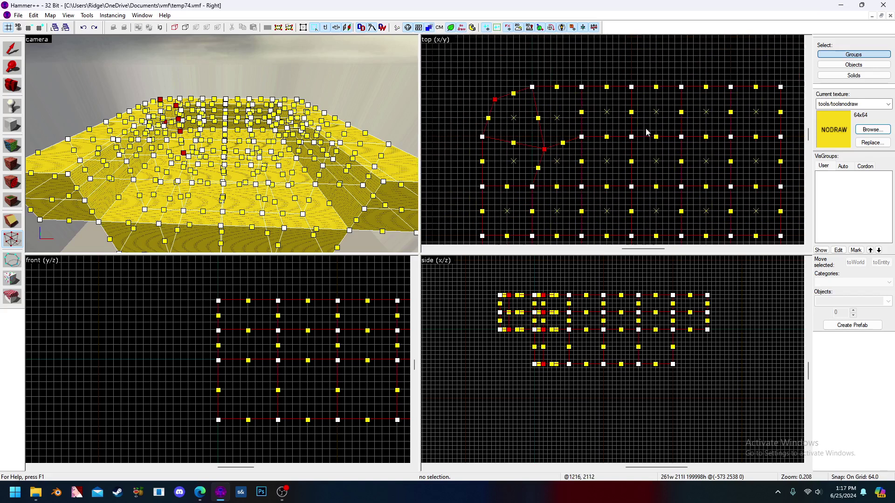
pyautogui.scroll(-1, 617, 109)
pyautogui.click(753, 91)
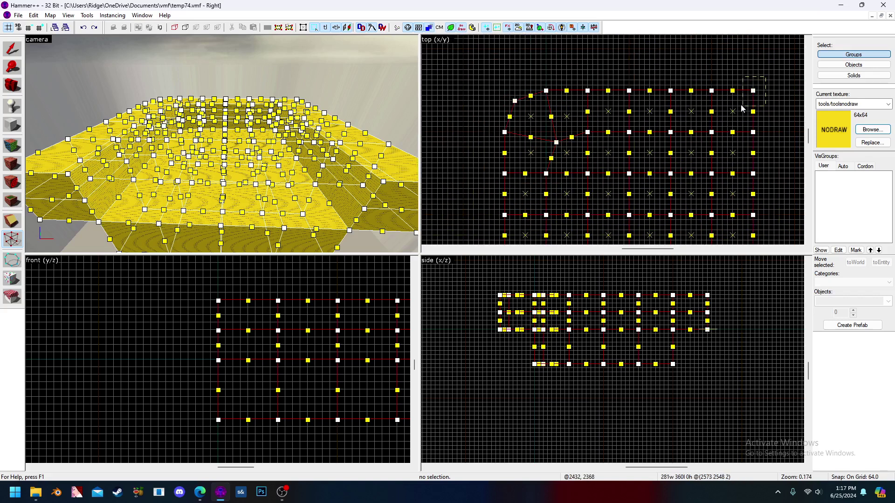
pyautogui.keyDown('ctrl'); pyautogui.click(712, 132); pyautogui.keyUp('ctrl')
pyautogui.press('Down')
pyautogui.press('Left')
pyautogui.press('Down')
pyautogui.press('Left')
pyautogui.scroll(-3, 654, 99)
pyautogui.scroll(2, 645, 195)
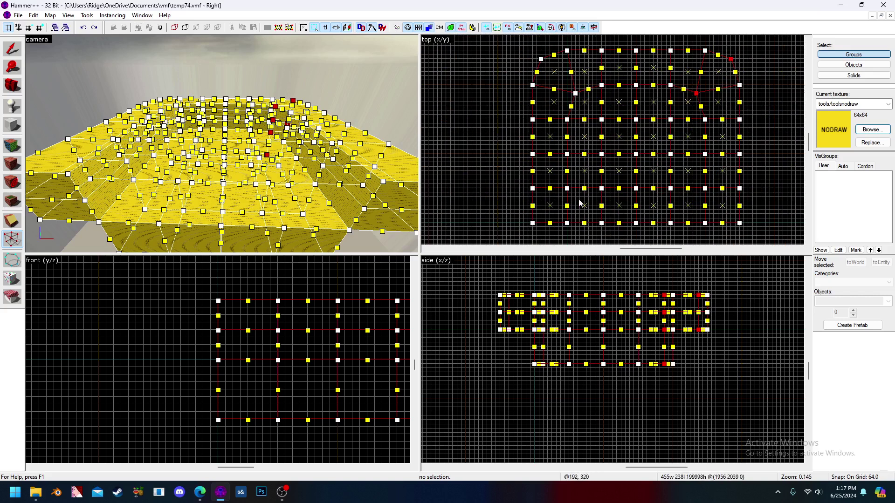
# Shift the left wall's inner and outer vertices in the fourth row from the top 128 units right
pyautogui.moveTo(575, 148); pyautogui.dragTo(505, 169)
pyautogui.press('Right')
pyautogui.press('Right')
# Shift the right wall's vertices in the fifth row 128 units right, finish vertex editing and clear the selection
pyautogui.click(756, 182)
pyautogui.moveTo(756, 181); pyautogui.dragTo(699, 200)
pyautogui.press('Right')
pyautogui.press('Right')
pyautogui.press('z')
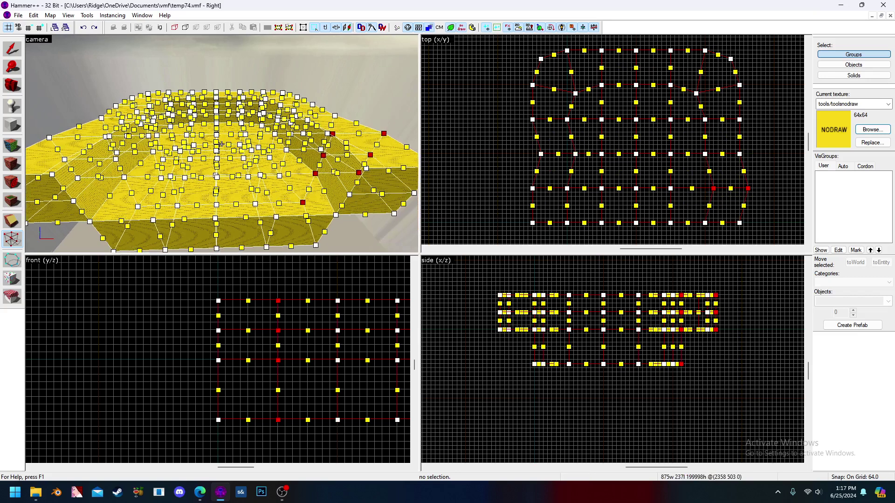
pyautogui.press('z')
pyautogui.click(8, 53)
pyautogui.press('Escape')
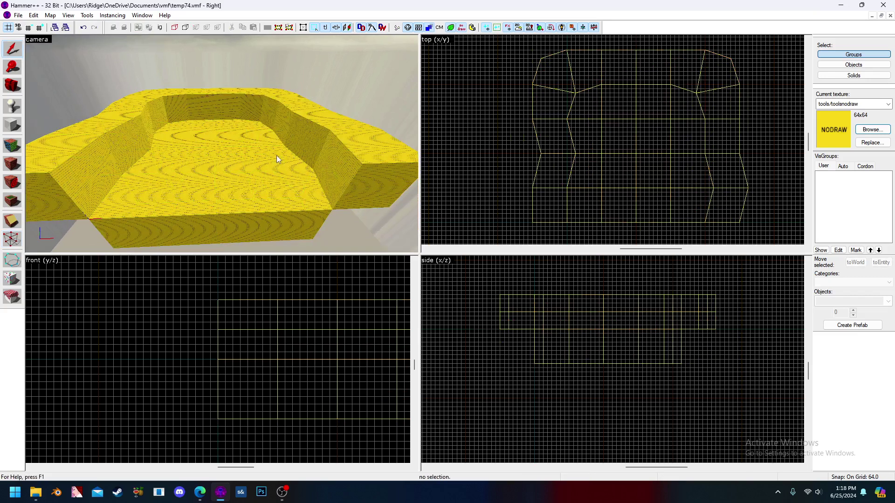
# Switch selection to individual solids and delete the lower middle block of the right wall to make an opening
pyautogui.press('z')
pyautogui.press('w')
pyautogui.press('w')
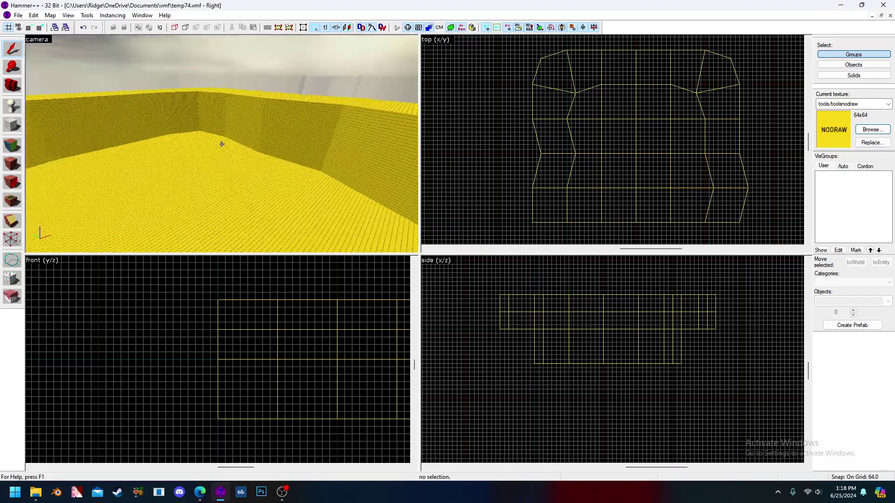
pyautogui.press('z')
pyautogui.press('z')
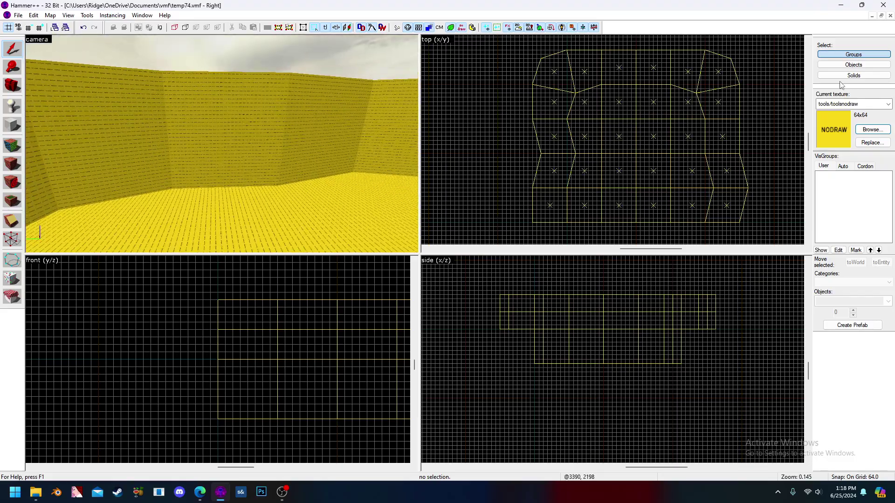
pyautogui.hotkey('ctrl', 'w')
pyautogui.press('z')
pyautogui.click(255, 173)
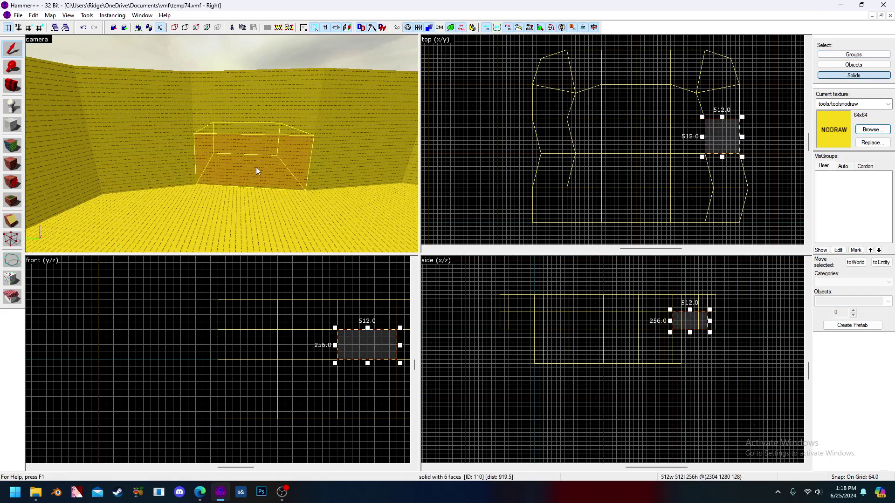
pyautogui.press('s')
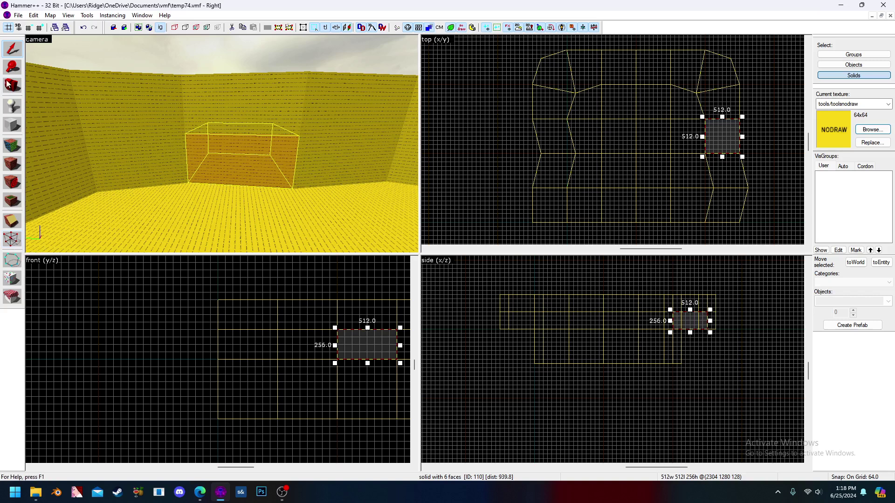
pyautogui.scroll(-3, 610, 147)
pyautogui.scroll(4, 699, 158)
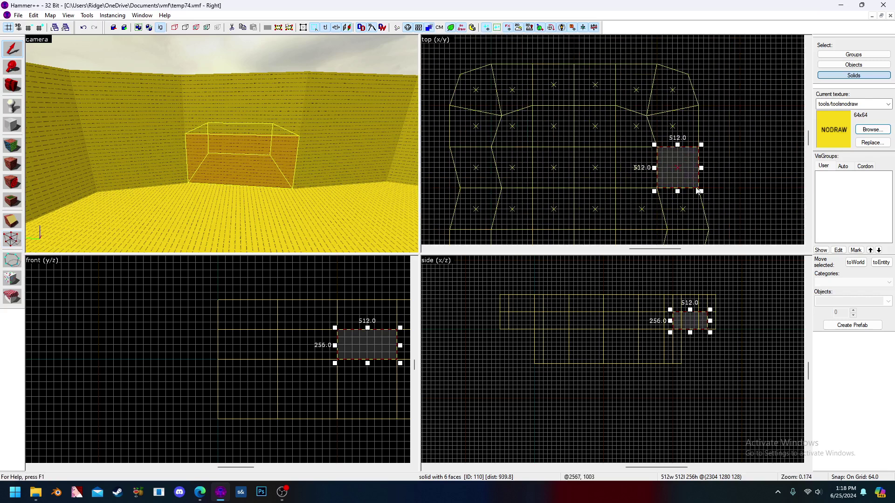
pyautogui.press('Escape')
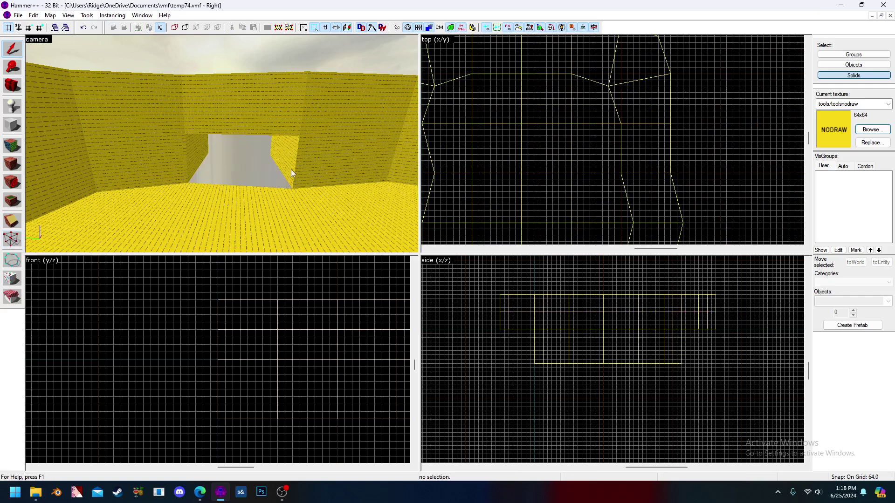
# Try copying the five wall blocks around the opening 512 units outward from the base
pyautogui.click(310, 153)
pyautogui.keyDown('ctrl'); pyautogui.click(285, 124); pyautogui.keyUp('ctrl')
pyautogui.keyDown('ctrl'); pyautogui.click(258, 106); pyautogui.keyUp('ctrl')
pyautogui.keyDown('ctrl'); pyautogui.click(142, 108); pyautogui.keyUp('ctrl')
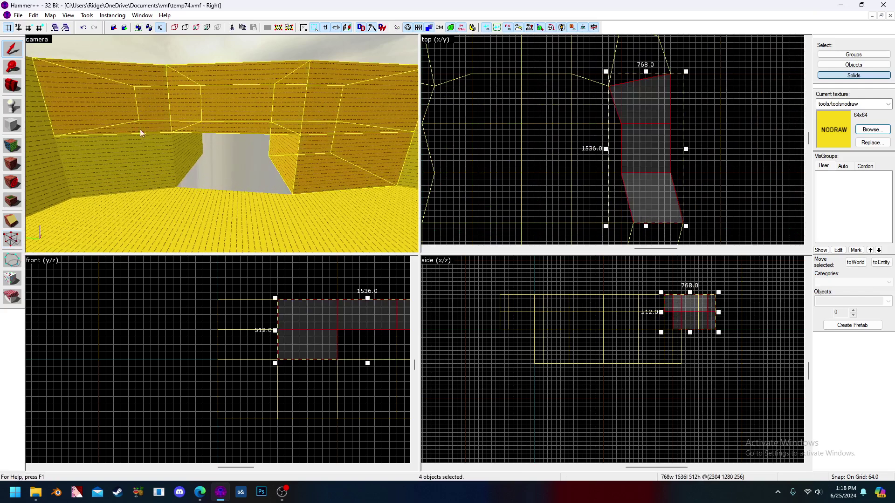
pyautogui.keyDown('ctrl'); pyautogui.click(146, 157); pyautogui.keyUp('ctrl')
pyautogui.moveTo(625, 142); pyautogui.dragTo(697, 144)
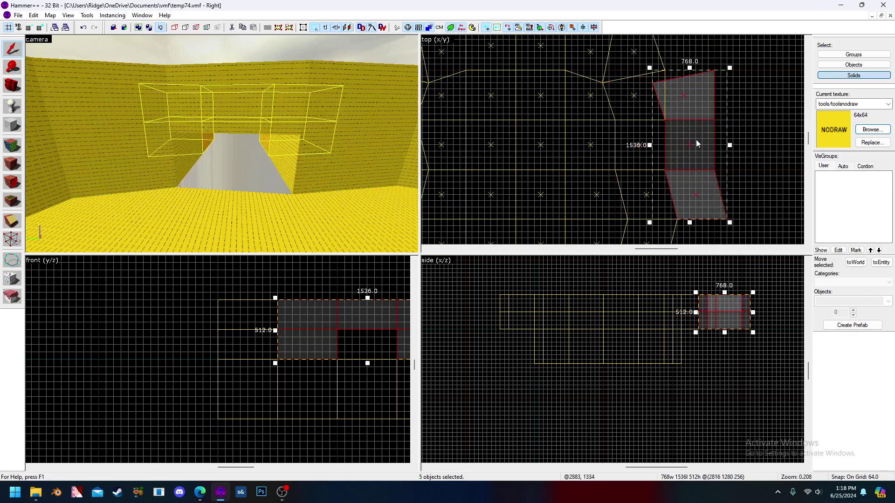
# Try straightening the copied walls' slanted inner corner with vertex editing, and undo back to the original five selected blocks
pyautogui.click(12, 240)
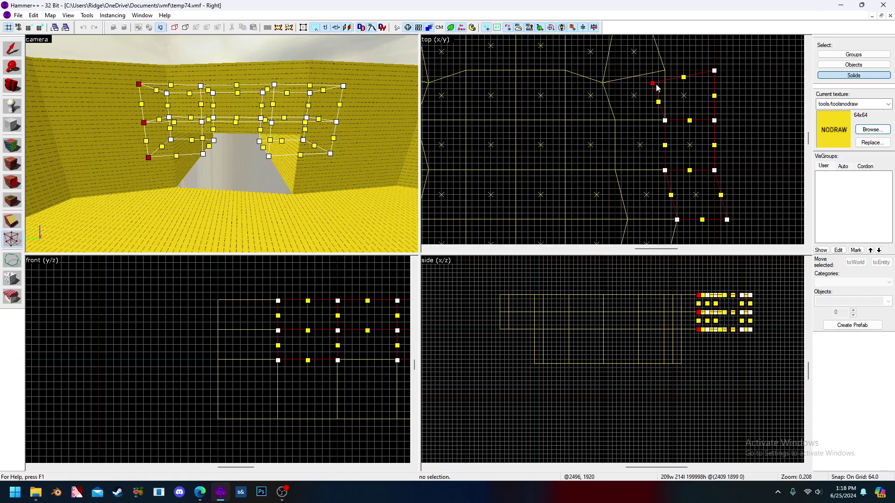
pyautogui.moveTo(651, 84); pyautogui.dragTo(656, 89)
pyautogui.scroll(-4, 648, 100)
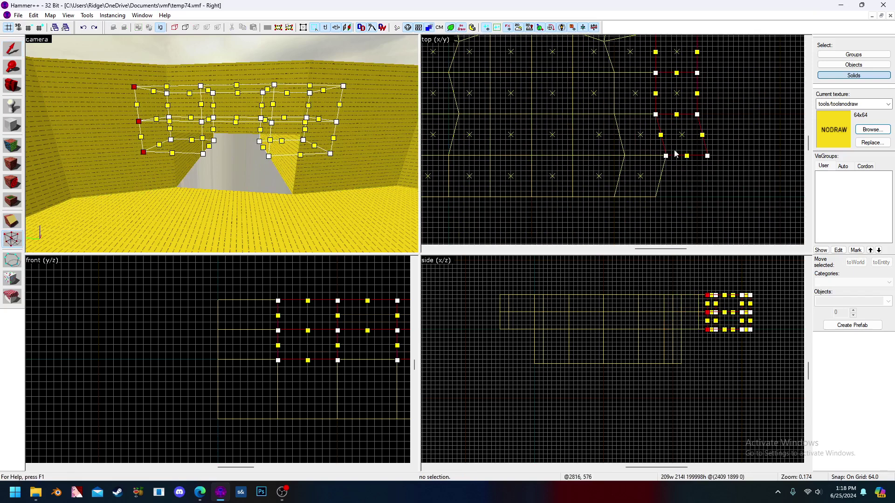
pyautogui.scroll(4, 682, 126)
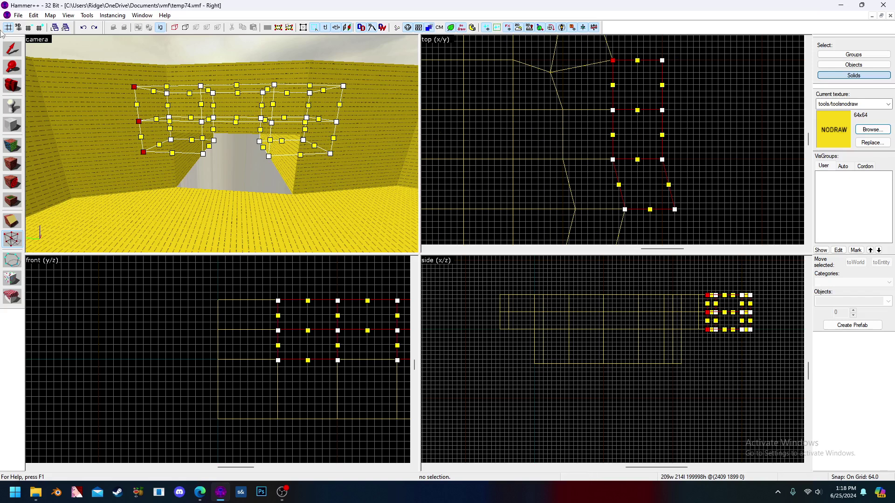
pyautogui.click(12, 48)
pyautogui.click(191, 133)
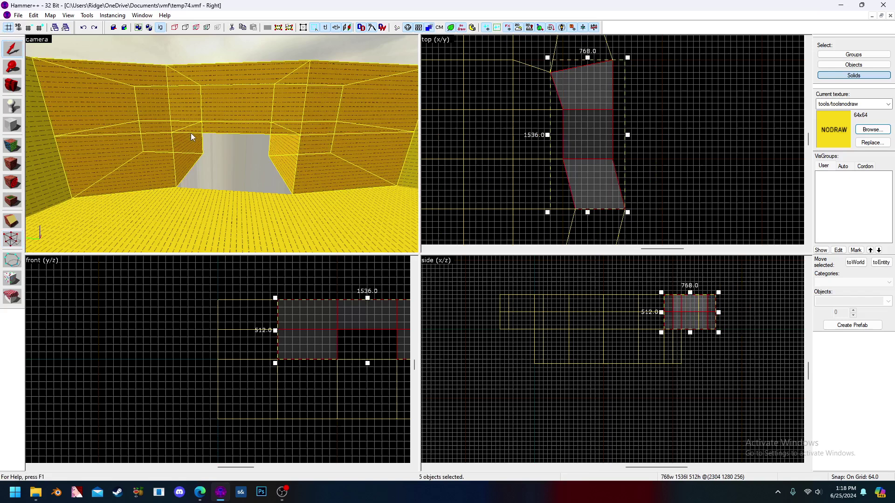
# Copy the adjoining floor block under the opening, and copy it with the five surrounding wall blocks 512 units outward
pyautogui.click(252, 219)
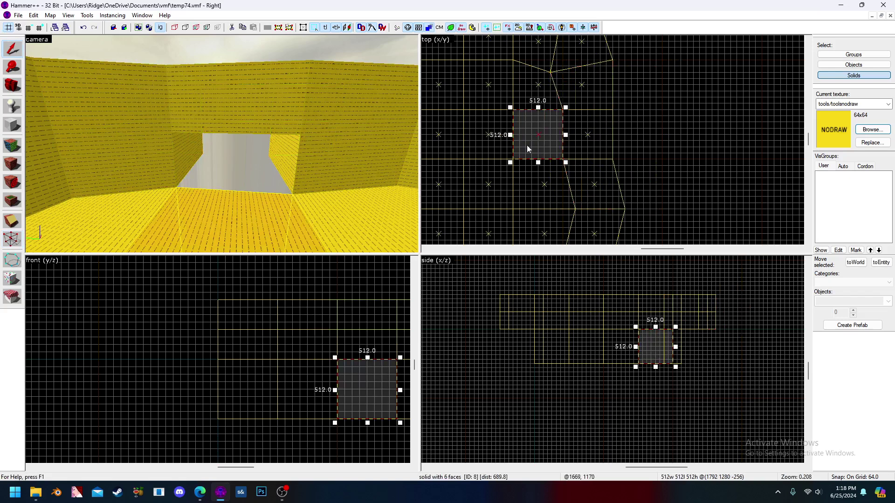
pyautogui.click(591, 135)
pyautogui.keyDown('ctrl'); pyautogui.click(350, 163); pyautogui.keyUp('ctrl')
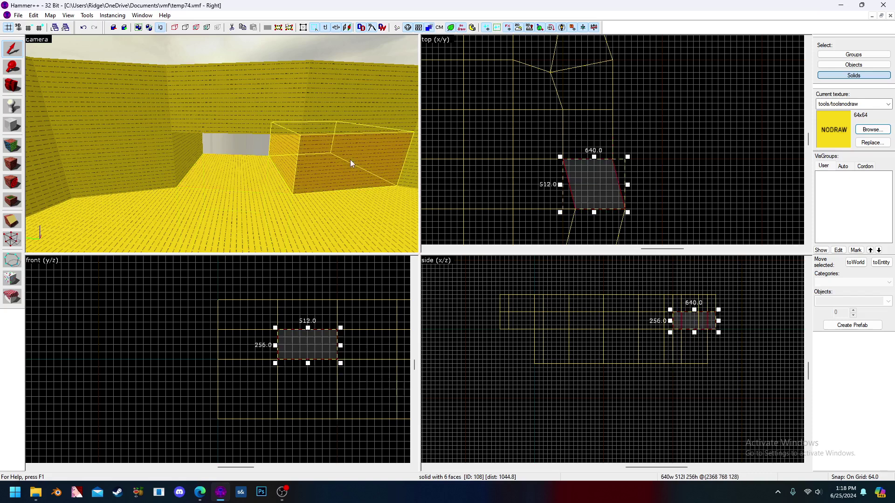
pyautogui.keyDown('ctrl'); pyautogui.click(269, 105); pyautogui.keyUp('ctrl')
pyautogui.keyDown('ctrl'); pyautogui.click(149, 146); pyautogui.keyUp('ctrl')
pyautogui.keyDown('ctrl'); pyautogui.click(267, 169); pyautogui.keyUp('ctrl')
pyautogui.moveTo(592, 129); pyautogui.dragTo(639, 128)
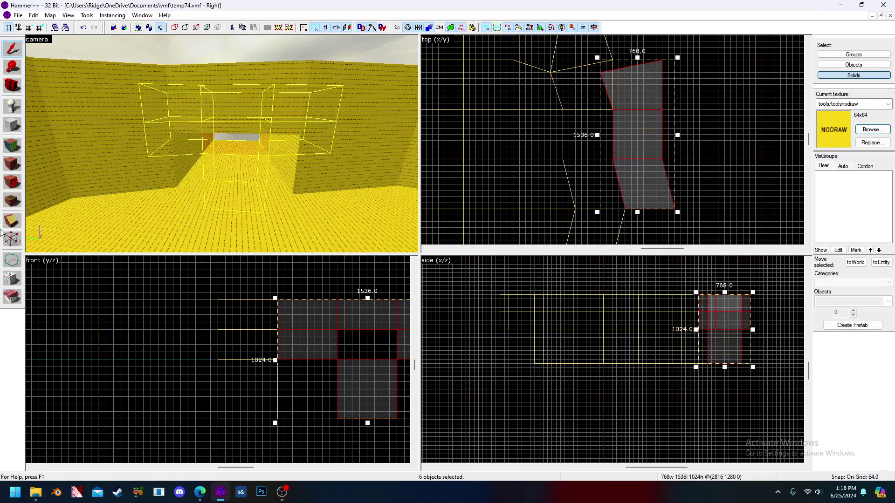
# Square off the copied section's slanted end by moving its upper inner corner vertices 128 units right and 128 units up
pyautogui.click(12, 240)
pyautogui.moveTo(601, 75); pyautogui.dragTo(612, 64)
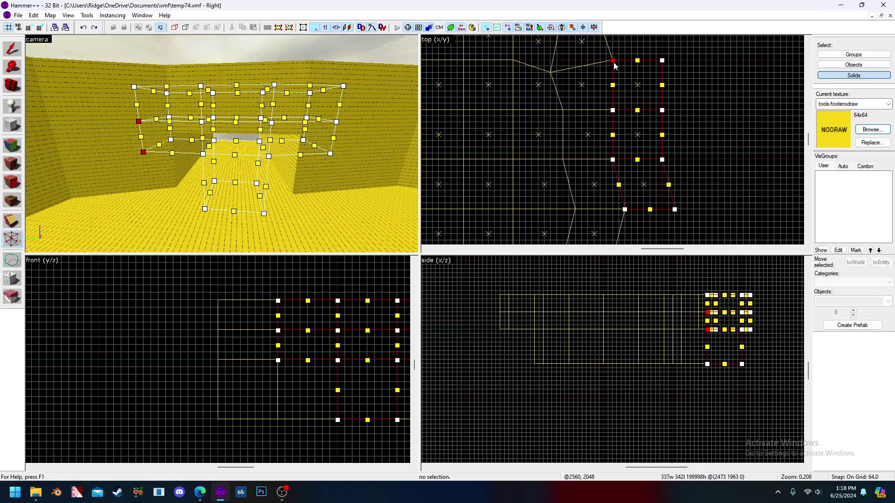
pyautogui.click(625, 209)
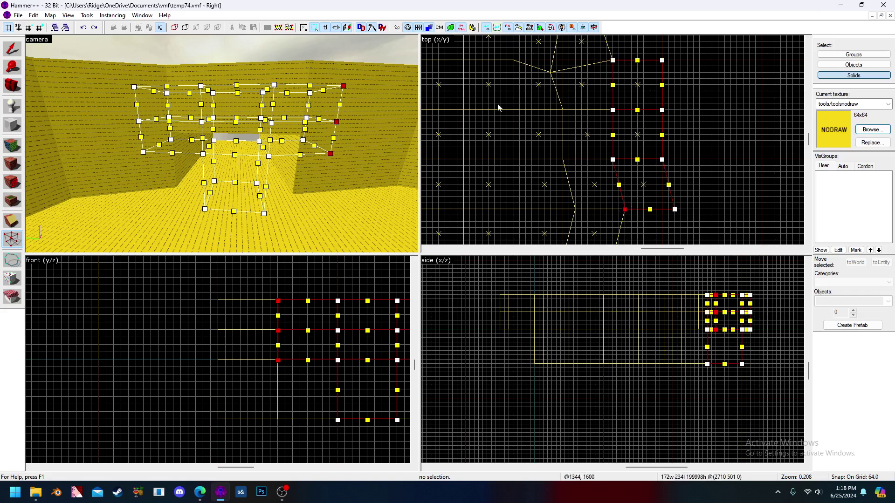
pyautogui.click(4, 49)
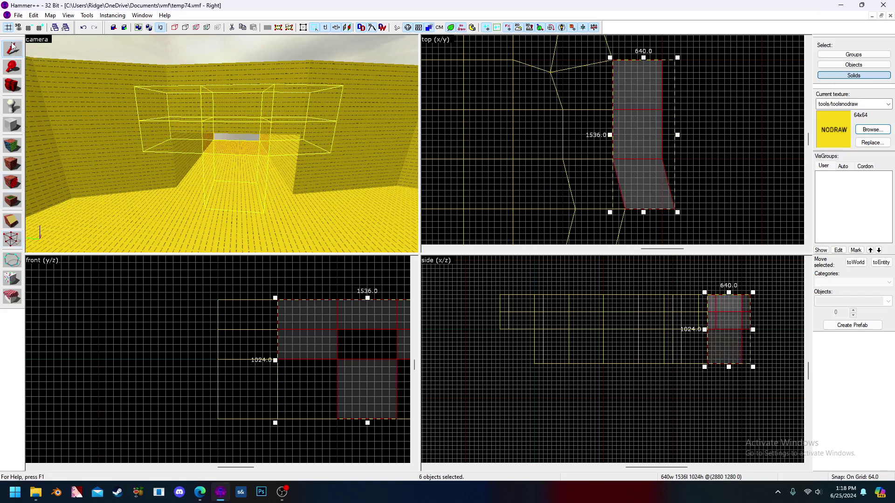
# Rotate the six copied tunnel blocks 11.25 degrees about Z
pyautogui.hotkey('ctrl', 'm')
pyautogui.press('Tab')
pyautogui.press('Tab')
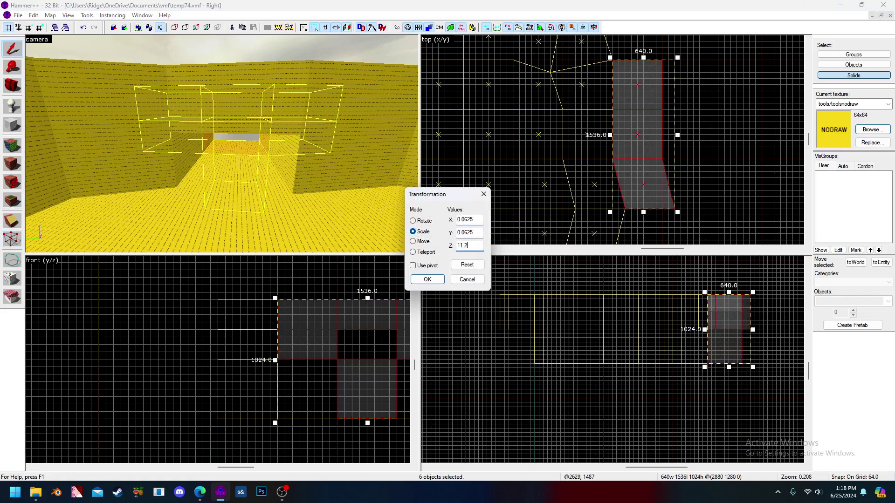
pyautogui.moveTo(475, 220); pyautogui.dragTo(446, 232)
pyautogui.press('BackSpace')
pyautogui.press('BackSpace')
pyautogui.click(440, 279)
pyautogui.click(431, 221)
pyautogui.click(426, 279)
# Move the rotated section against the wall opening, lining up its inner corner with the opening's edge on a 16-unit grid
pyautogui.moveTo(650, 143); pyautogui.dragTo(654, 135)
pyautogui.scroll(5, 618, 82)
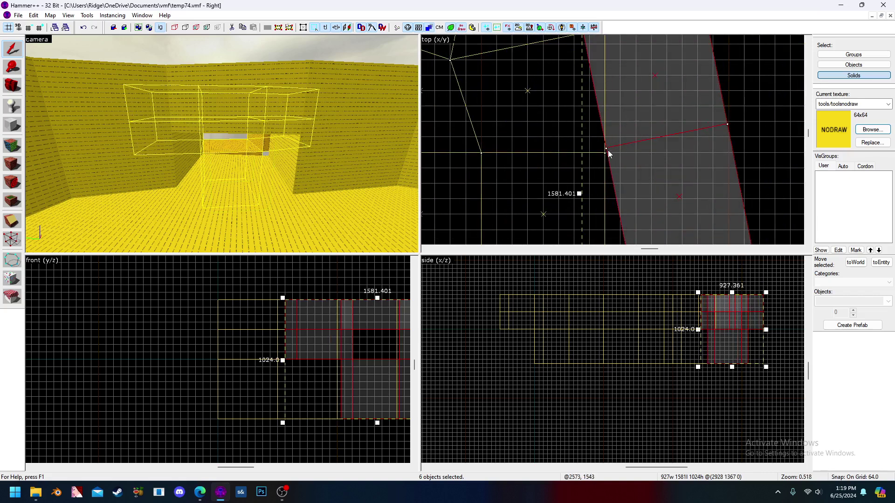
pyautogui.moveTo(607, 153); pyautogui.dragTo(611, 156)
pyautogui.scroll(15, 633, 184)
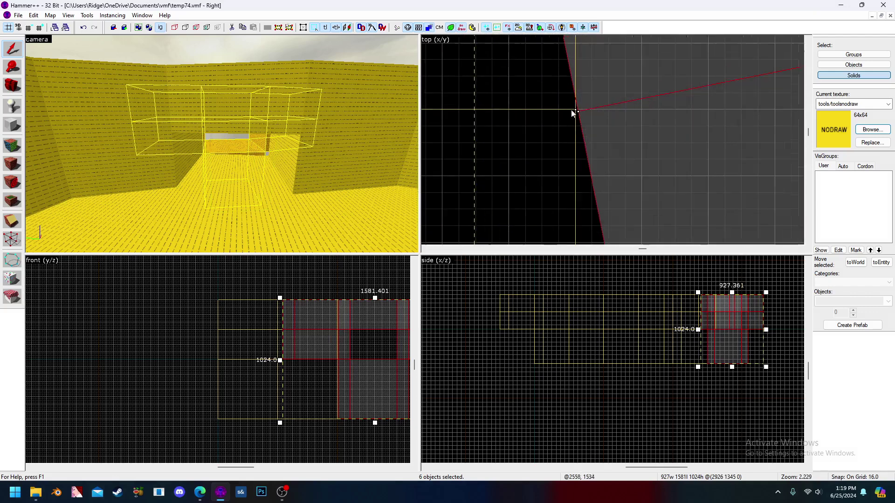
pyautogui.scroll(3, 602, 109)
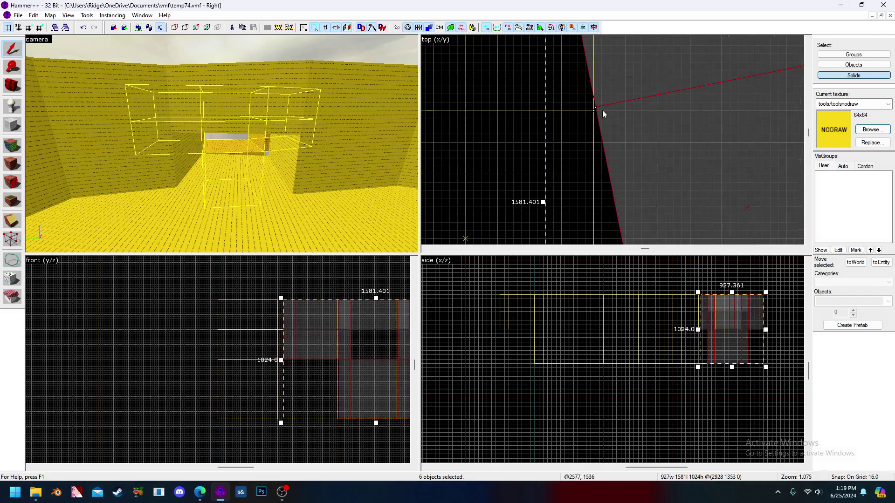
pyautogui.moveTo(590, 128); pyautogui.dragTo(586, 129)
pyautogui.scroll(-20, 583, 128)
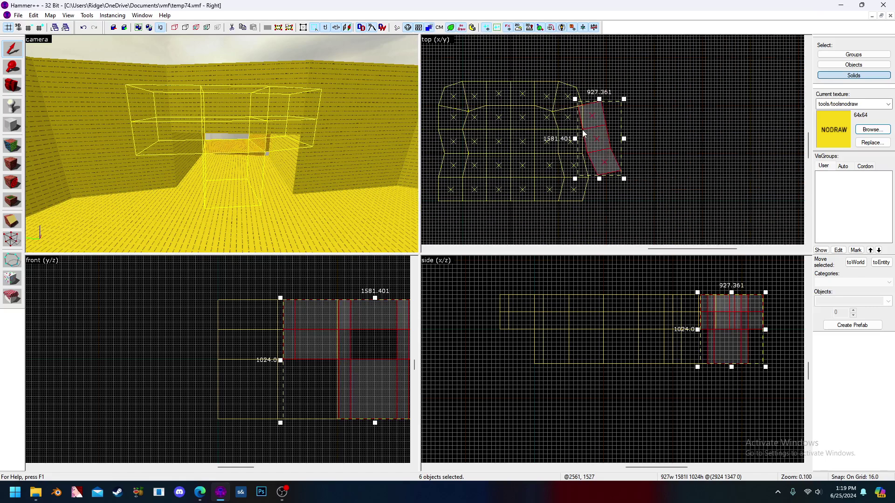
# Copy the rotated six-block section outward and butt the copy against its outer end
pyautogui.scroll(8, 585, 135)
pyautogui.scroll(-2, 573, 148)
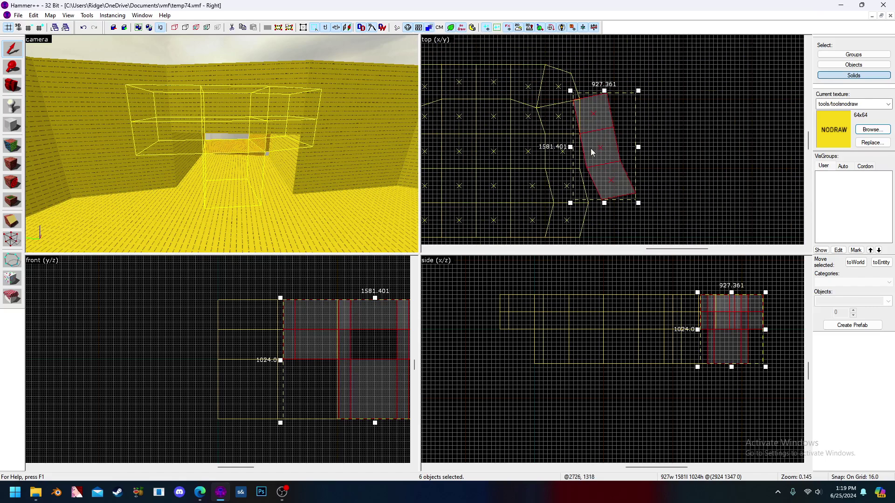
pyautogui.scroll(1, 594, 152)
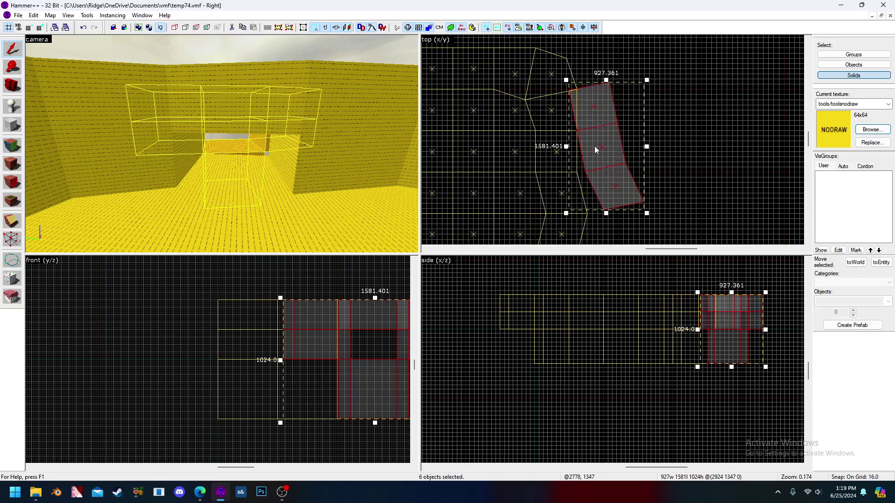
pyautogui.moveTo(594, 149); pyautogui.dragTo(638, 140)
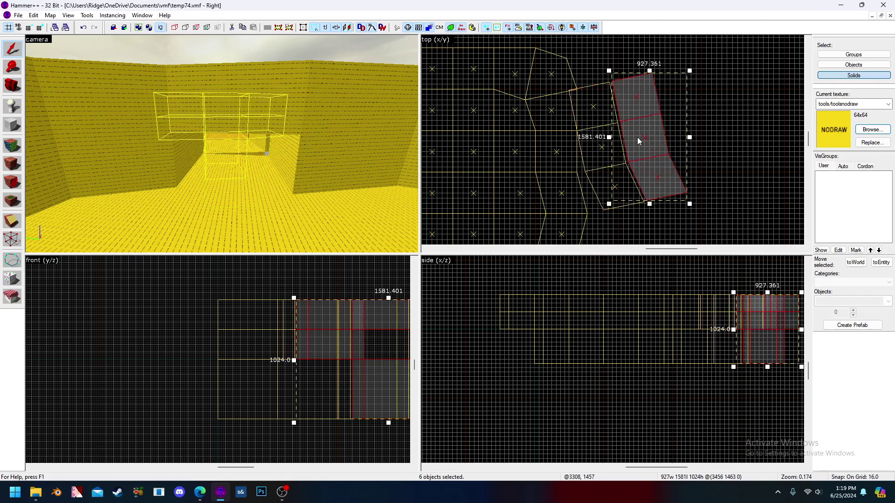
# Rotate the outer six-block tunnel copy 11.25 degrees about Z and line up its inner corner with the first section's end
pyautogui.hotkey('ctrl', 'm')
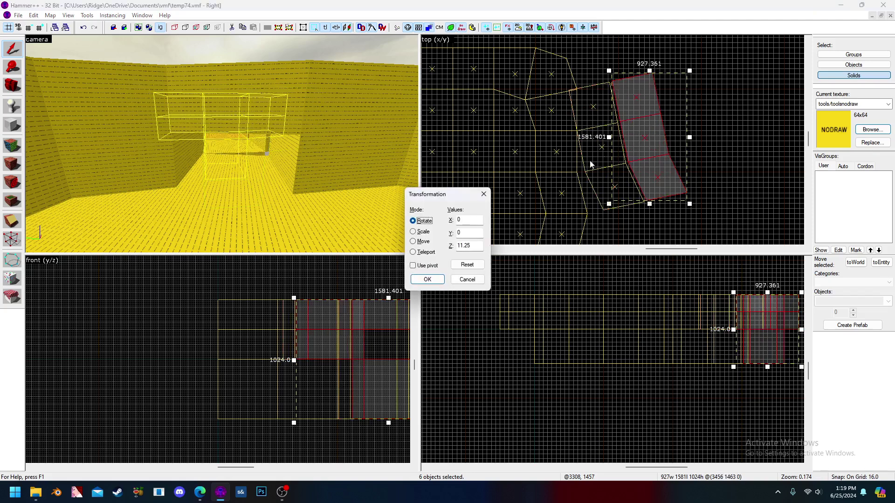
pyautogui.press('Return')
pyautogui.scroll(8, 620, 125)
pyautogui.scroll(10, 625, 139)
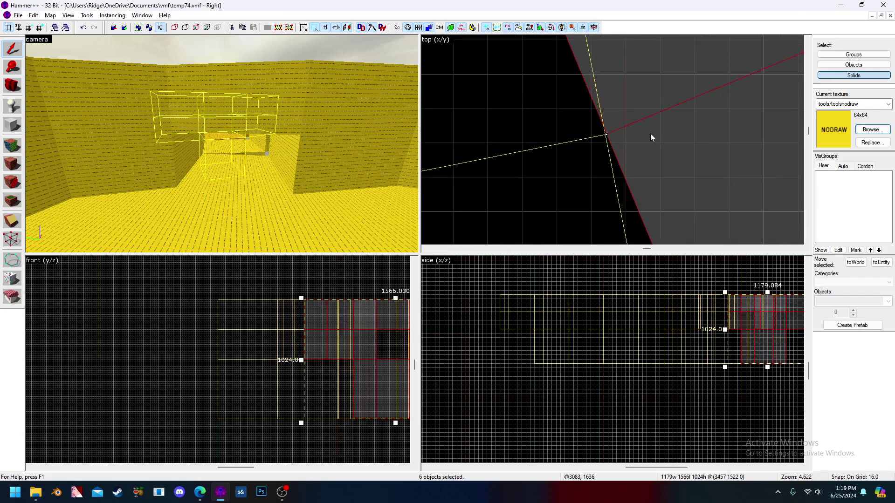
pyautogui.moveTo(651, 137)
pyautogui.mouseDown()
pyautogui.moveTo(673, 127)
pyautogui.moveTo(650, 133)
pyautogui.mouseUp()
pyautogui.scroll(-15, 624, 136)
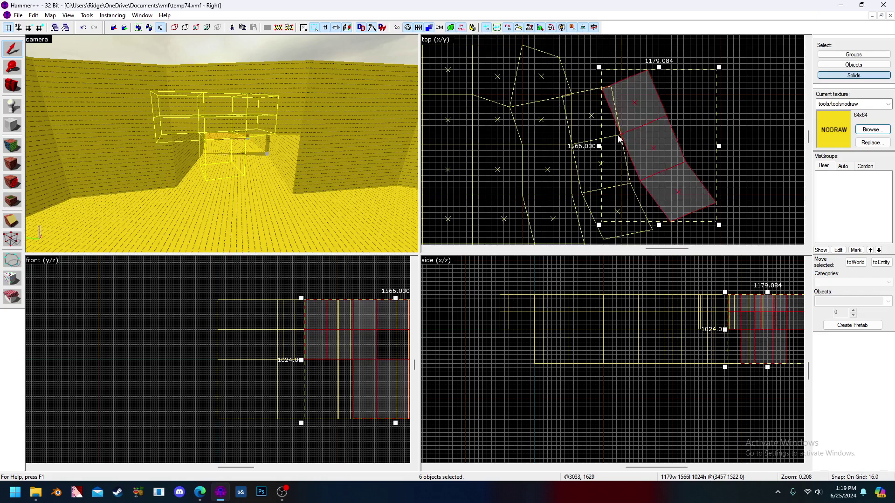
# Add the upper, side and floor blocks of the first tunnel section to the selected outer section
pyautogui.press('z')
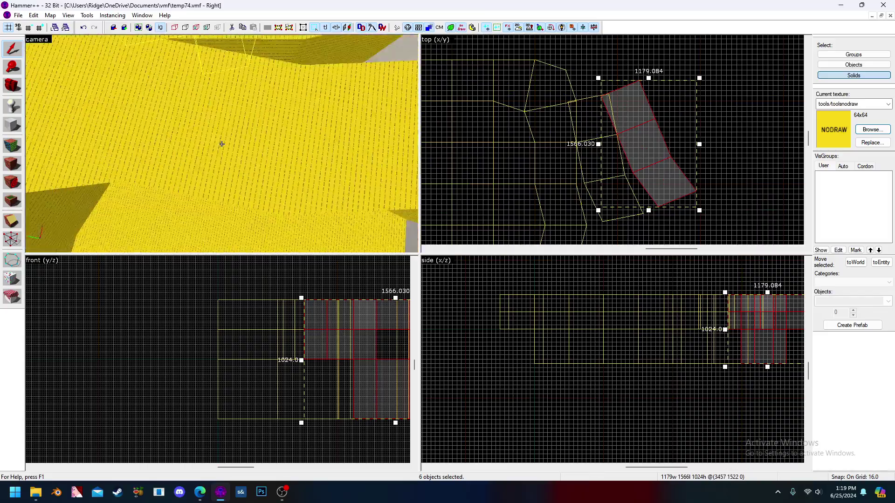
pyautogui.press('z')
pyautogui.keyDown('ctrl'); pyautogui.click(186, 142); pyautogui.keyUp('ctrl')
pyautogui.keyDown('ctrl'); pyautogui.click(220, 134); pyautogui.keyUp('ctrl')
pyautogui.keyDown('ctrl'); pyautogui.click(265, 128); pyautogui.keyUp('ctrl')
pyautogui.press('z')
pyautogui.press('w')
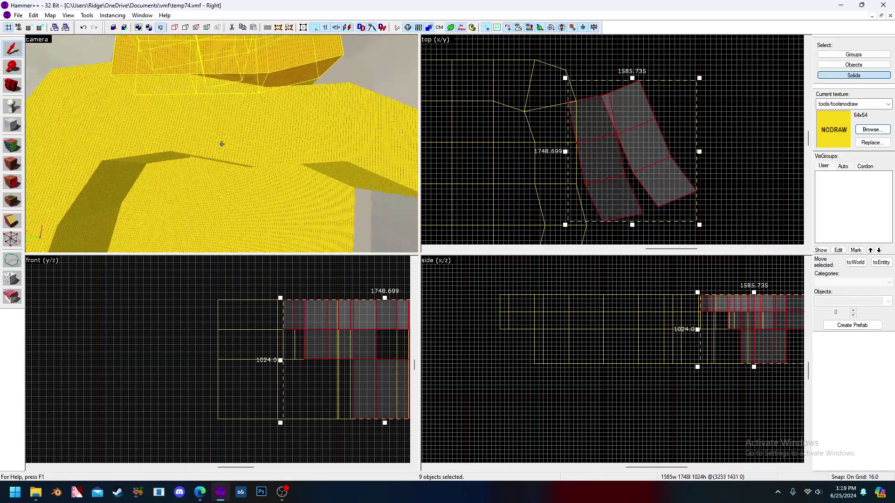
pyautogui.press('z')
pyautogui.keyDown('ctrl'); pyautogui.click(221, 161); pyautogui.keyUp('ctrl')
pyautogui.keyDown('ctrl'); pyautogui.click(197, 156); pyautogui.keyUp('ctrl')
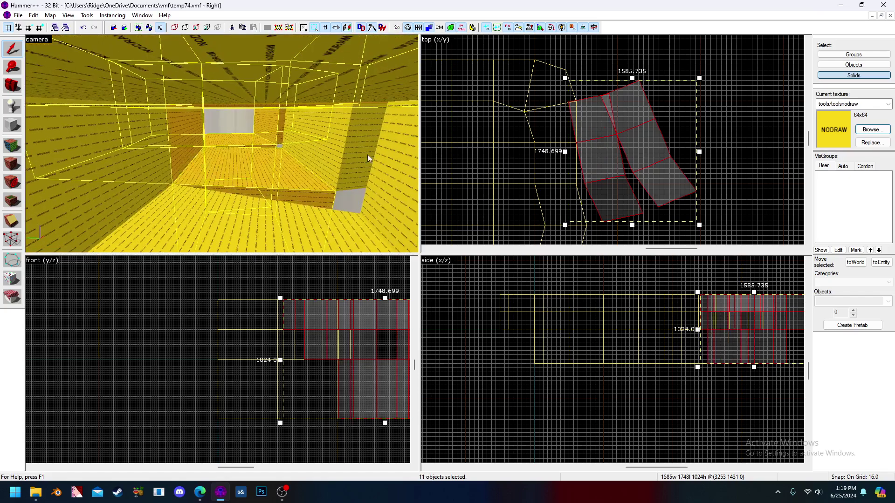
pyautogui.keyDown('ctrl'); pyautogui.click(366, 157); pyautogui.keyUp('ctrl')
pyautogui.keyDown('ctrl'); pyautogui.click(381, 177); pyautogui.keyUp('ctrl')
# Add the wall and floor blocks around the tunnel opening to the selection, making 18 selected solids
pyautogui.press('z')
pyautogui.press('s')
pyautogui.press('z')
pyautogui.keyDown('ctrl'); pyautogui.click(112, 199); pyautogui.keyUp('ctrl')
pyautogui.keyDown('ctrl'); pyautogui.click(161, 225); pyautogui.keyUp('ctrl')
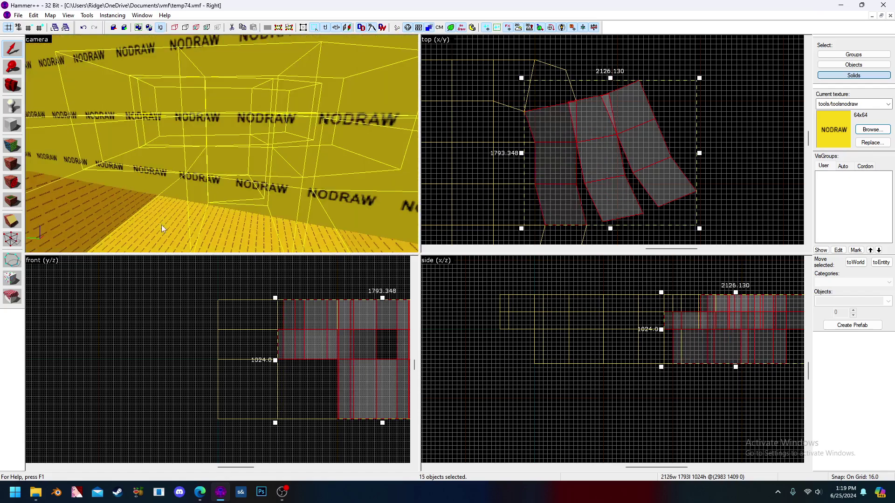
pyautogui.press('z')
pyautogui.press('s')
pyautogui.press('z')
pyautogui.keyDown('ctrl'); pyautogui.click(176, 125); pyautogui.keyUp('ctrl')
pyautogui.keyDown('ctrl'); pyautogui.click(196, 126); pyautogui.keyUp('ctrl')
pyautogui.keyDown('ctrl'); pyautogui.click(345, 130); pyautogui.keyUp('ctrl')
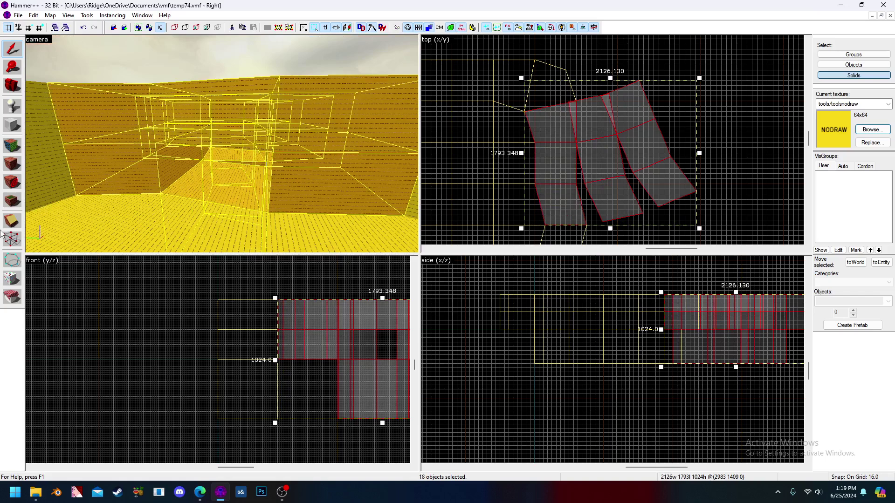
# Vertex-edit the selection, merging the upper vertices along the seam between the opening wall and the first tunnel section
pyautogui.click(12, 239)
pyautogui.scroll(5, 580, 147)
pyautogui.scroll(5, 555, 122)
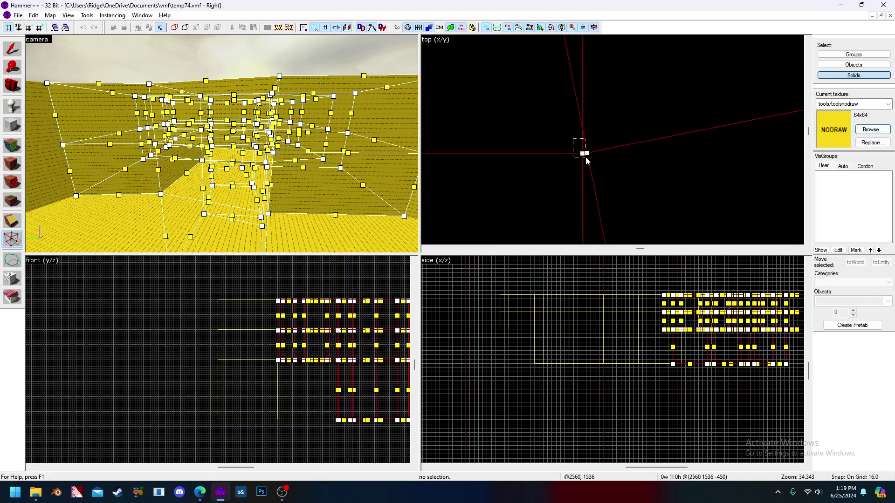
pyautogui.moveTo(600, 140); pyautogui.dragTo(587, 168)
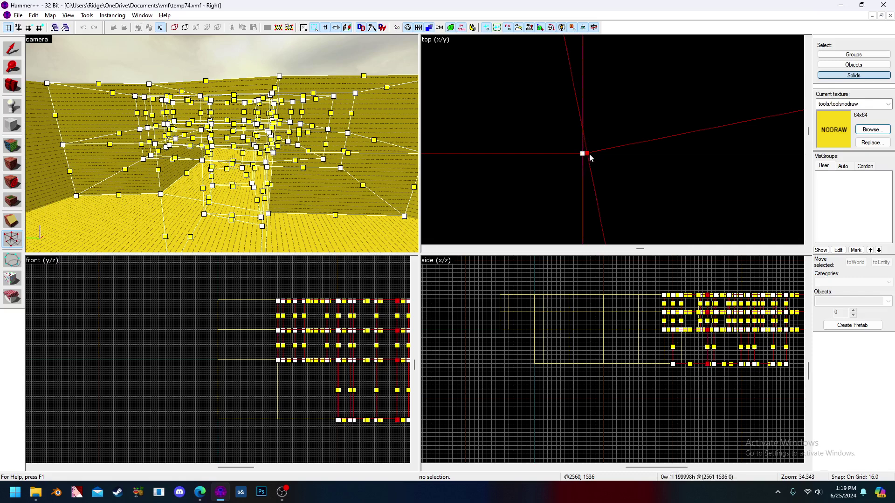
pyautogui.moveTo(587, 156); pyautogui.dragTo(581, 155)
pyautogui.scroll(-9, 582, 159)
pyautogui.scroll(4, 578, 139)
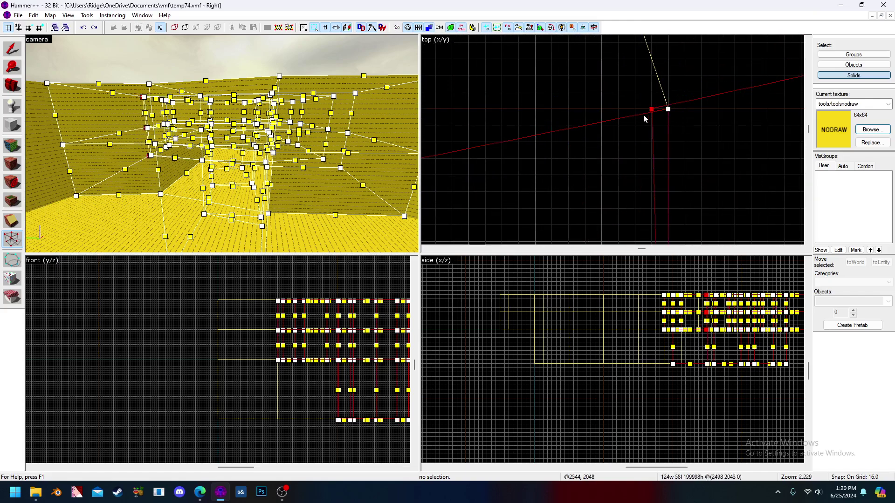
pyautogui.scroll(-4, 609, 99)
pyautogui.scroll(3, 609, 98)
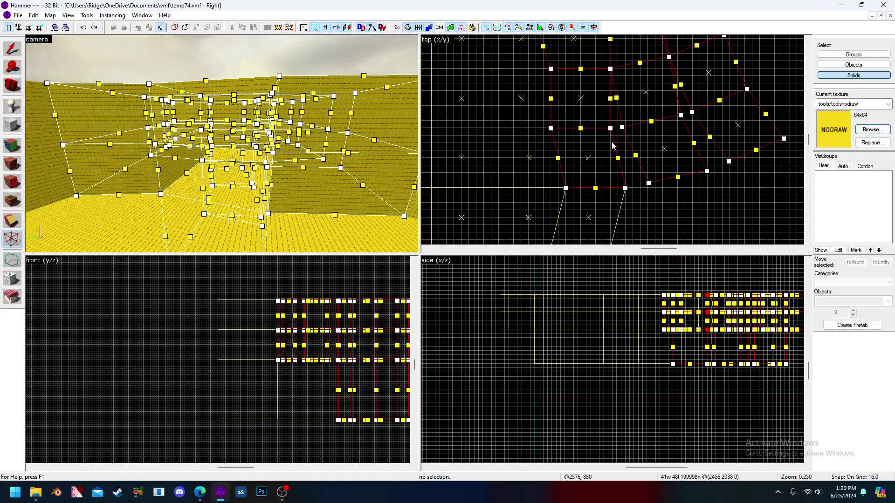
# Merge the two lower vertex groups along the seam between the opening wall and the first tunnel section
pyautogui.moveTo(645, 140); pyautogui.dragTo(559, 154)
pyautogui.moveTo(600, 128); pyautogui.dragTo(637, 127)
pyautogui.scroll(-10, 599, 104)
pyautogui.scroll(5, 612, 156)
pyautogui.scroll(4, 611, 156)
pyautogui.click(703, 132)
pyautogui.moveTo(703, 132); pyautogui.dragTo(614, 155)
pyautogui.scroll(-8, 614, 155)
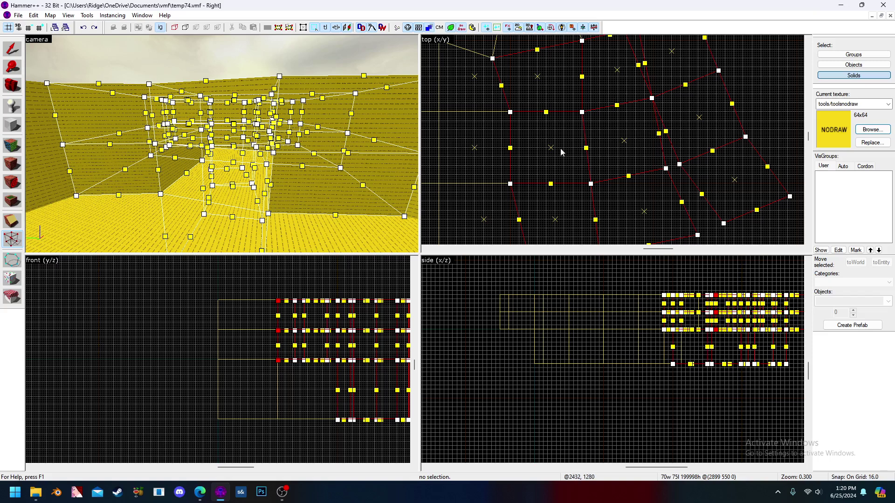
# Reselect the upper row of blocks on both rotated tunnel sections
pyautogui.scroll(-3, 584, 162)
pyautogui.scroll(13, 609, 74)
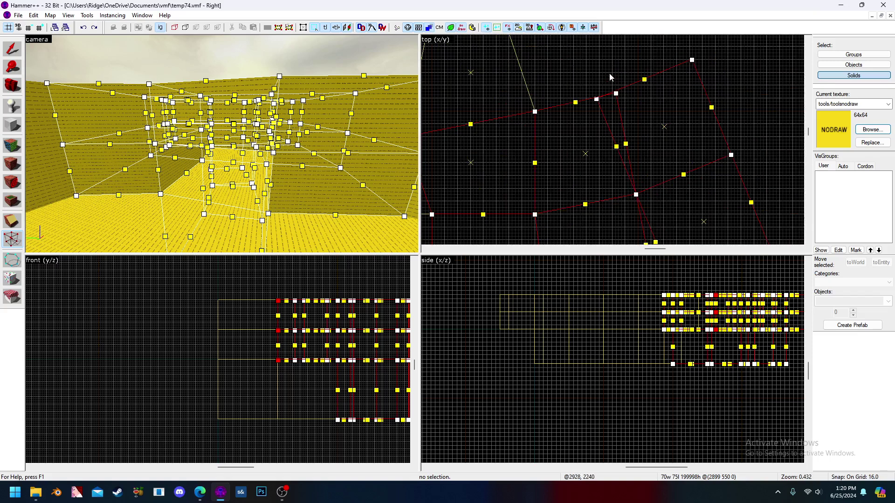
pyautogui.click(649, 112)
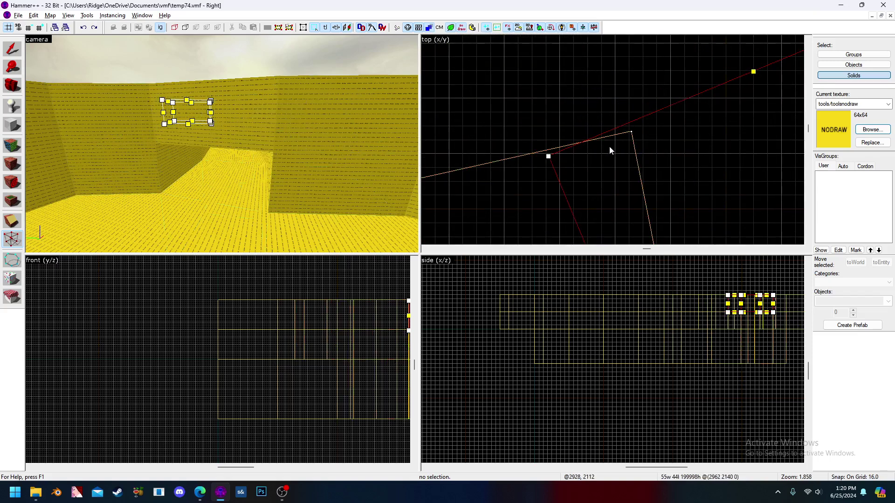
pyautogui.click(8, 46)
pyautogui.press('z')
pyautogui.press('w')
pyautogui.press('z')
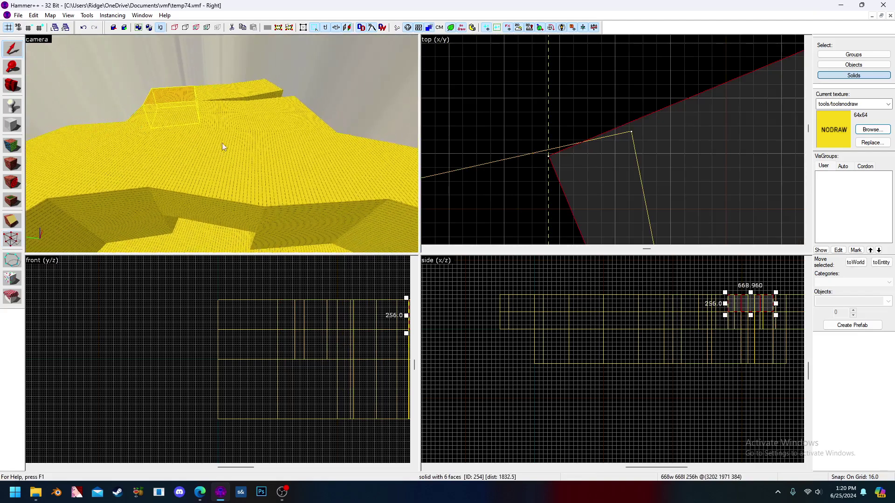
pyautogui.keyDown('ctrl'); pyautogui.click(230, 113); pyautogui.keyUp('ctrl')
pyautogui.keyDown('ctrl'); pyautogui.click(249, 90); pyautogui.keyUp('ctrl')
pyautogui.keyDown('ctrl'); pyautogui.click(225, 93); pyautogui.keyUp('ctrl')
pyautogui.keyDown('ctrl'); pyautogui.click(268, 115); pyautogui.keyUp('ctrl')
pyautogui.keyDown('ctrl'); pyautogui.click(173, 114); pyautogui.keyUp('ctrl')
# Add the lower side-wall and floor blocks of both tunnel sections, making 12 selected solids
pyautogui.press('z')
pyautogui.press('w')
pyautogui.press('z')
pyautogui.keyDown('ctrl'); pyautogui.click(184, 129); pyautogui.keyUp('ctrl')
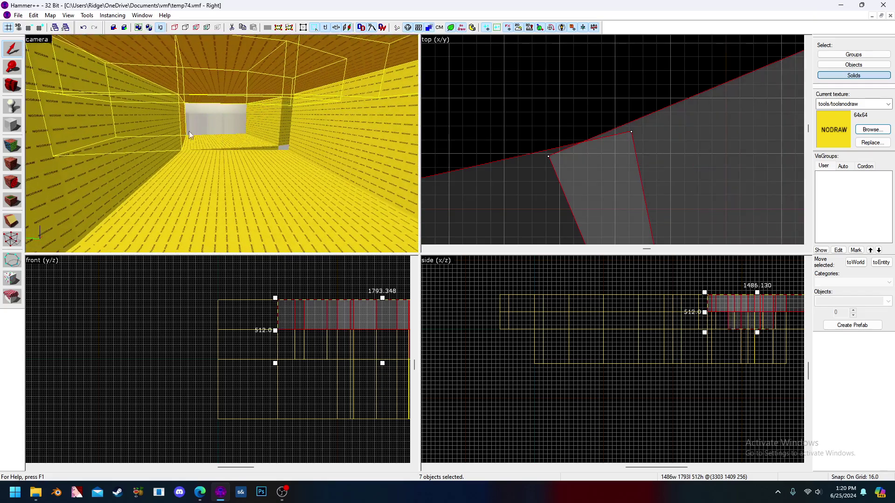
pyautogui.keyDown('ctrl'); pyautogui.click(243, 142); pyautogui.keyUp('ctrl')
pyautogui.keyDown('ctrl'); pyautogui.click(259, 117); pyautogui.keyUp('ctrl')
pyautogui.keyDown('ctrl'); pyautogui.click(319, 136); pyautogui.keyUp('ctrl')
pyautogui.keyDown('ctrl'); pyautogui.click(240, 198); pyautogui.keyUp('ctrl')
pyautogui.keyDown('ctrl'); pyautogui.click(127, 161); pyautogui.keyUp('ctrl')
pyautogui.press('s')
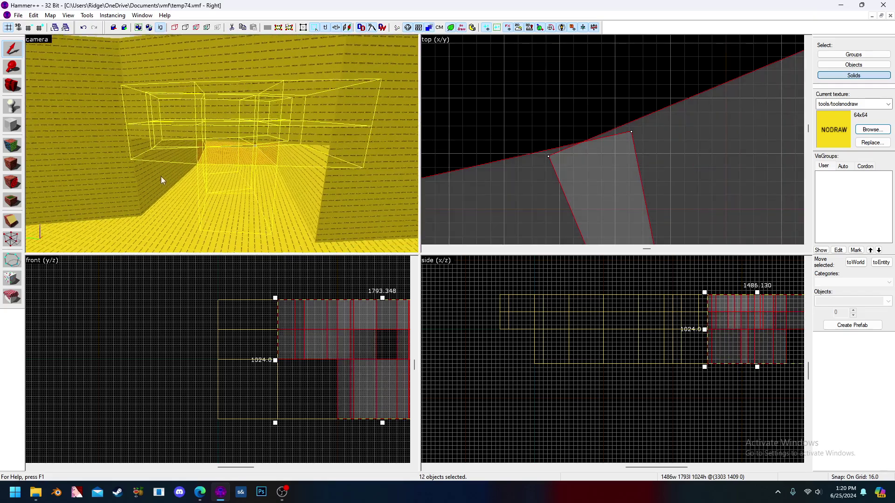
# Vertex-edit the two tunnel sections, merging the two upper vertex groups along the seam between them on the 16-unit grid
pyautogui.click(10, 239)
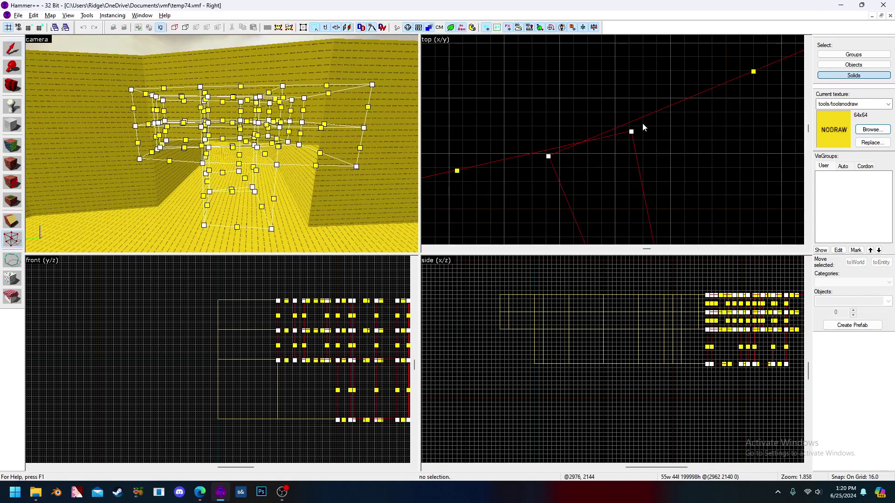
pyautogui.moveTo(631, 134); pyautogui.dragTo(587, 140)
pyautogui.scroll(-12, 551, 103)
pyautogui.scroll(15, 564, 159)
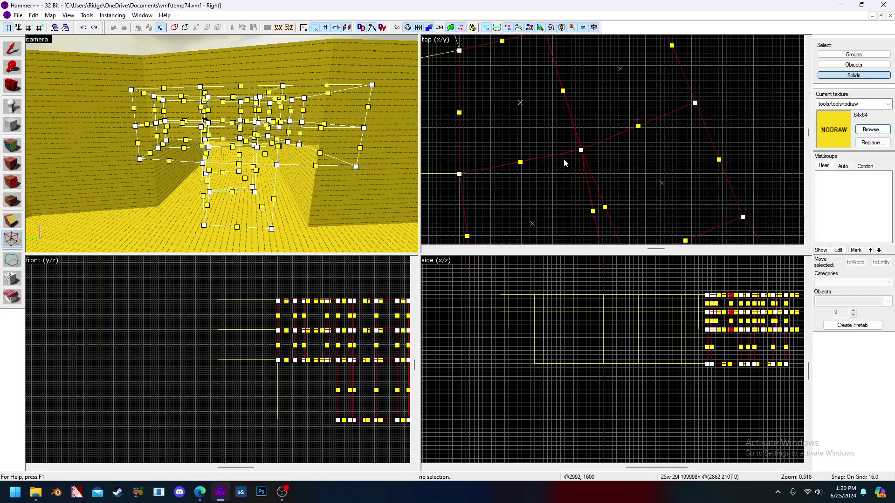
pyautogui.scroll(8, 595, 144)
pyautogui.click(629, 149)
pyautogui.hotkey('ctrl', 'z')
pyautogui.moveTo(638, 132); pyautogui.dragTo(605, 160)
pyautogui.scroll(-20, 570, 142)
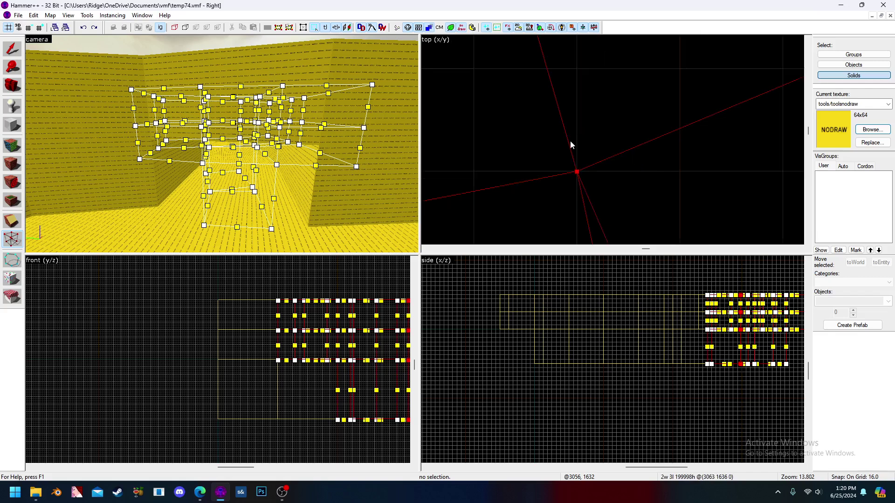
pyautogui.scroll(12, 597, 187)
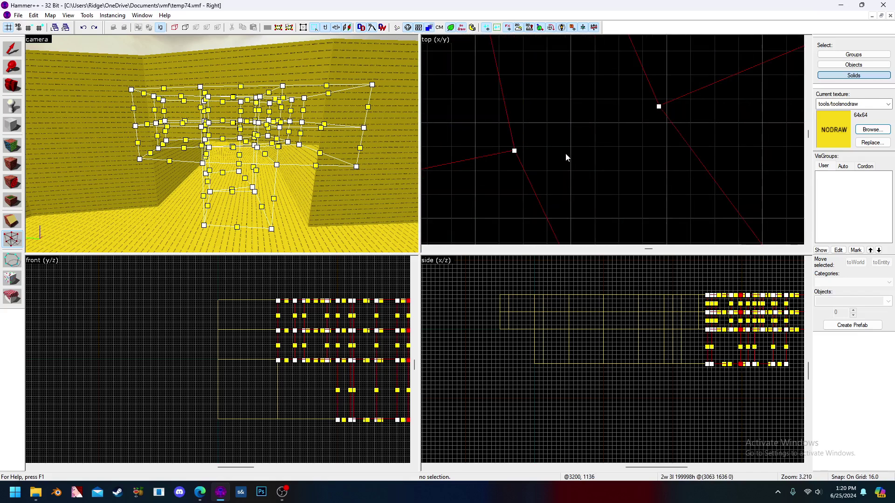
# Merge the two lower vertex groups along the seam between the tunnel sections on the 16-unit grid
pyautogui.moveTo(546, 135); pyautogui.dragTo(474, 186)
pyautogui.scroll(2, 515, 157)
pyautogui.moveTo(533, 152); pyautogui.dragTo(544, 149)
pyautogui.moveTo(722, 88); pyautogui.dragTo(543, 149)
pyautogui.scroll(-13, 540, 110)
pyautogui.scroll(12, 540, 113)
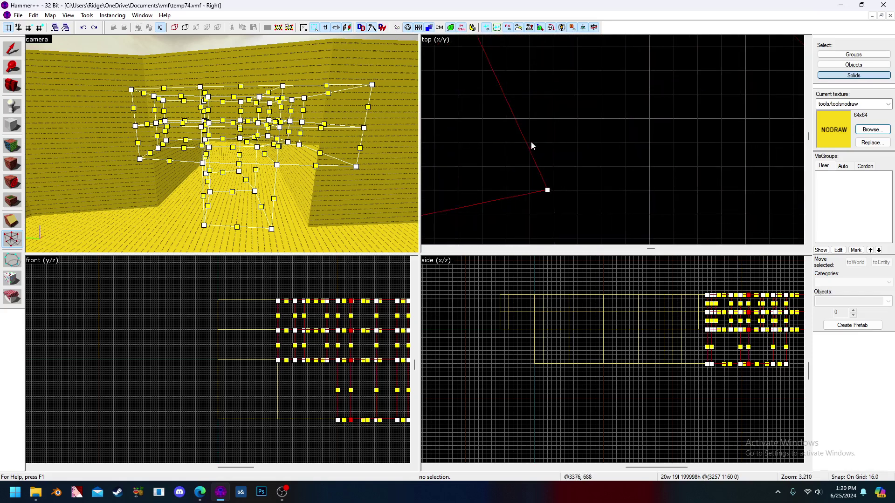
pyautogui.scroll(-4, 569, 167)
pyautogui.moveTo(547, 183); pyautogui.dragTo(554, 184)
pyautogui.moveTo(683, 119); pyautogui.dragTo(552, 180)
pyautogui.scroll(-14, 561, 190)
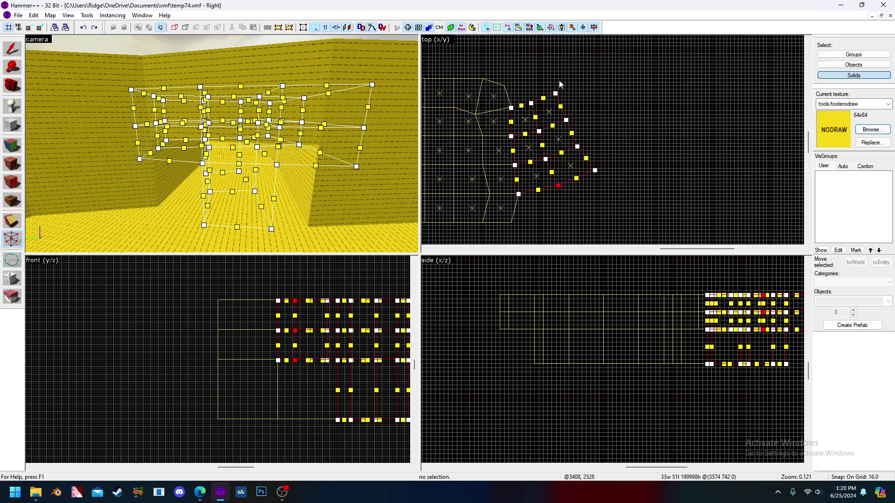
# Snap the two upper vertex groups on the outer tunnel section's far end to the 16-unit grid
pyautogui.scroll(12, 549, 125)
pyautogui.click(529, 98)
pyautogui.moveTo(530, 98); pyautogui.dragTo(533, 98)
pyautogui.scroll(-10, 529, 85)
pyautogui.scroll(5, 557, 136)
pyautogui.moveTo(568, 158); pyautogui.dragTo(542, 193)
pyautogui.scroll(5, 552, 180)
pyautogui.scroll(-5, 562, 180)
pyautogui.scroll(6, 578, 200)
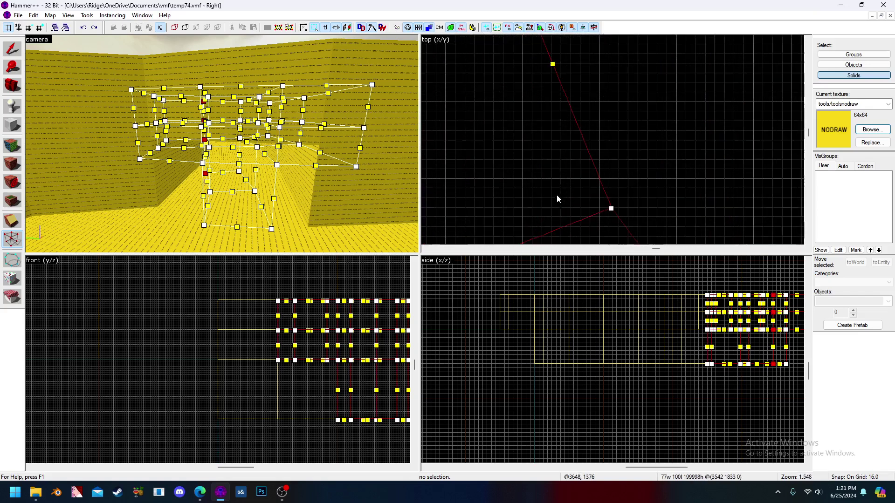
# Snap the two lower vertex groups on the tunnel's far end to the 16-unit grid, and clear the selection
pyautogui.click(625, 214)
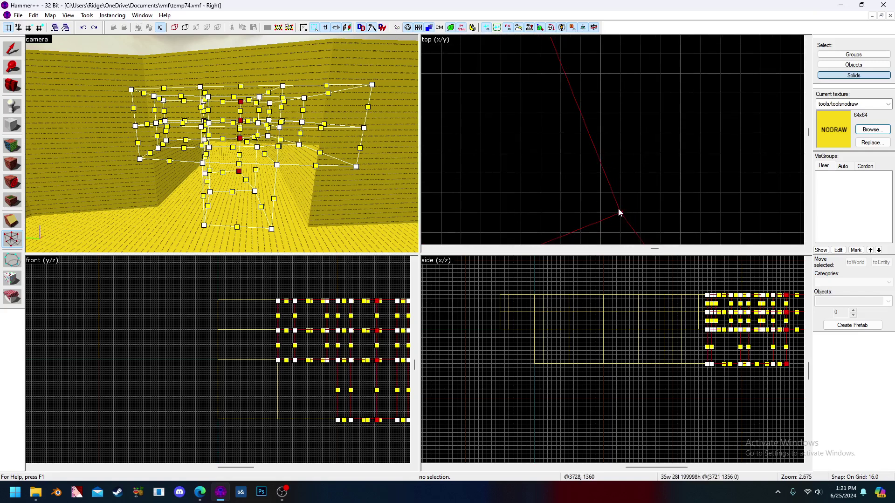
pyautogui.scroll(-5, 618, 213)
pyautogui.scroll(5, 564, 207)
pyautogui.click(568, 167)
pyautogui.moveTo(568, 166); pyautogui.dragTo(572, 156)
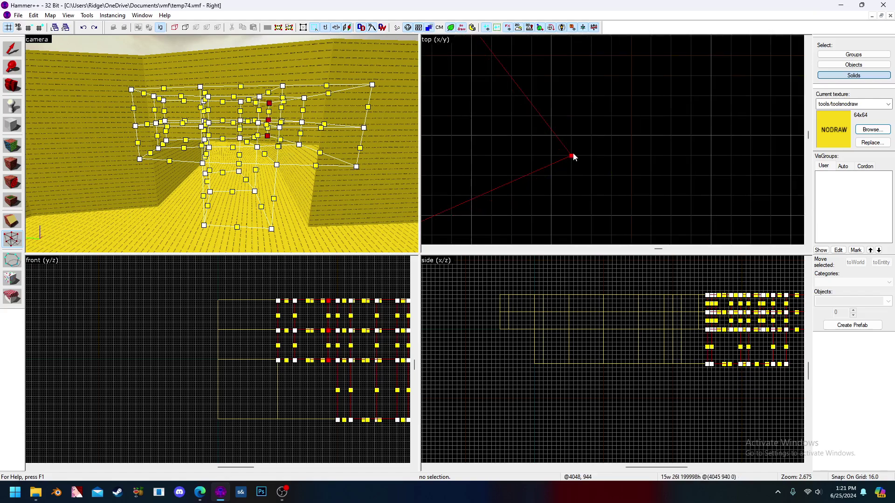
pyautogui.click(18, 49)
pyautogui.press('Escape')
# Copy the wall block beside the tunnel opening to the tunnel's far end to cap the passage
pyautogui.press('z')
pyautogui.press('s')
pyautogui.press('z')
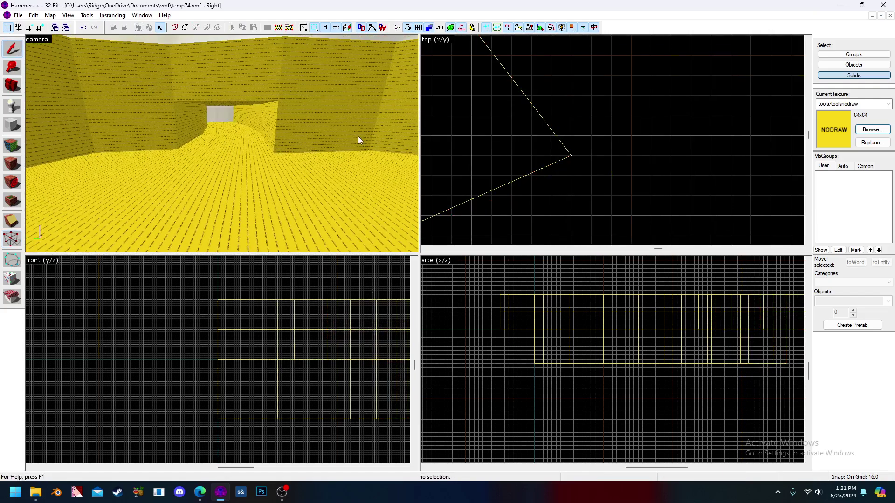
pyautogui.click(322, 134)
pyautogui.scroll(-10, 589, 145)
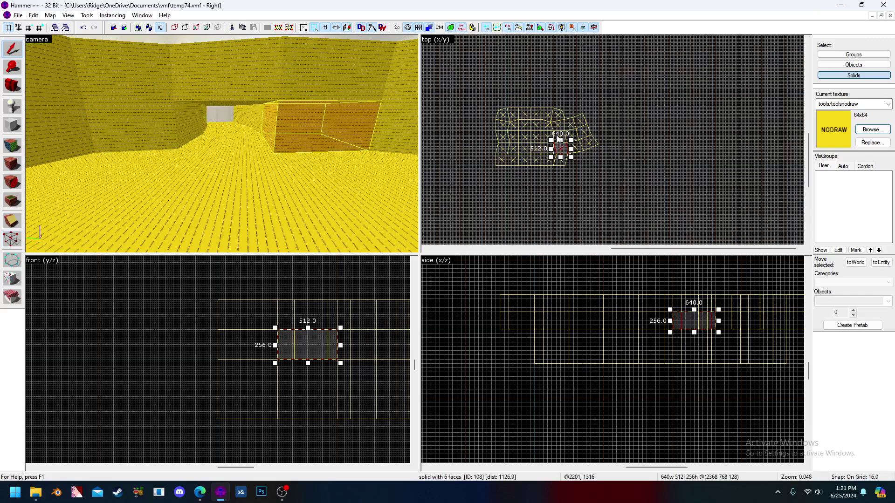
pyautogui.moveTo(561, 200)
pyautogui.mouseDown()
pyautogui.moveTo(699, 116)
pyautogui.moveTo(674, 97)
pyautogui.moveTo(661, 100)
pyautogui.mouseUp()
pyautogui.scroll(10, 660, 100)
# Move the copied cap block's lower inner vertices onto the lower corner of the tunnel passage's end
pyautogui.click(13, 239)
pyautogui.scroll(-5, 543, 167)
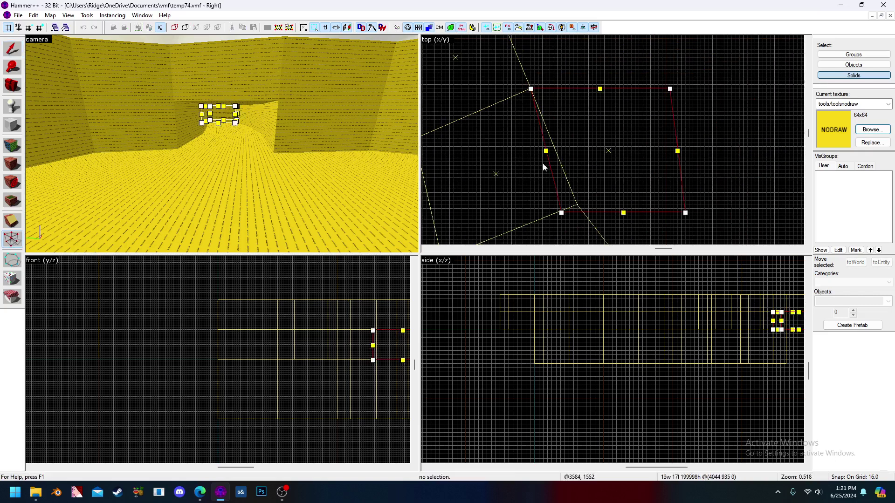
pyautogui.moveTo(562, 213); pyautogui.dragTo(578, 205)
pyautogui.scroll(3, 580, 206)
pyautogui.click(584, 204)
pyautogui.scroll(-6, 578, 206)
pyautogui.scroll(4, 636, 136)
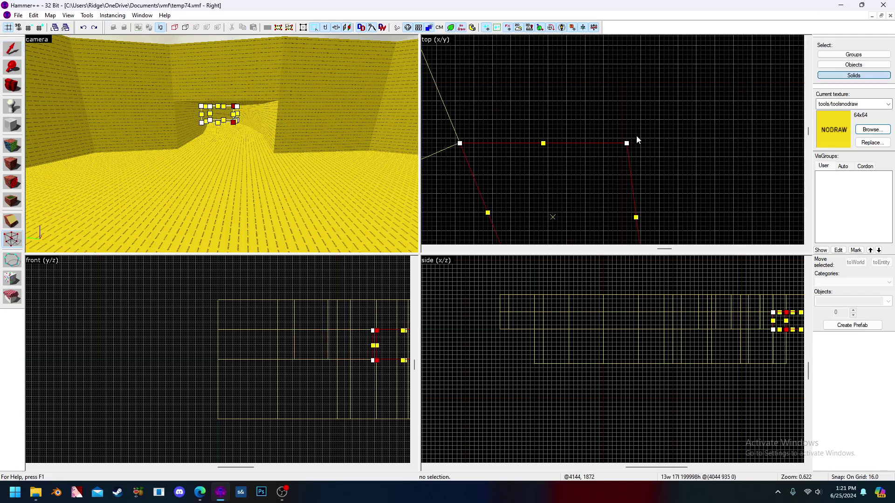
# Move the cap block's outer vertices into a straight vertical back edge, making it 560 by 688 units, and deselect it
pyautogui.moveTo(628, 144); pyautogui.dragTo(620, 90)
pyautogui.scroll(-4, 624, 85)
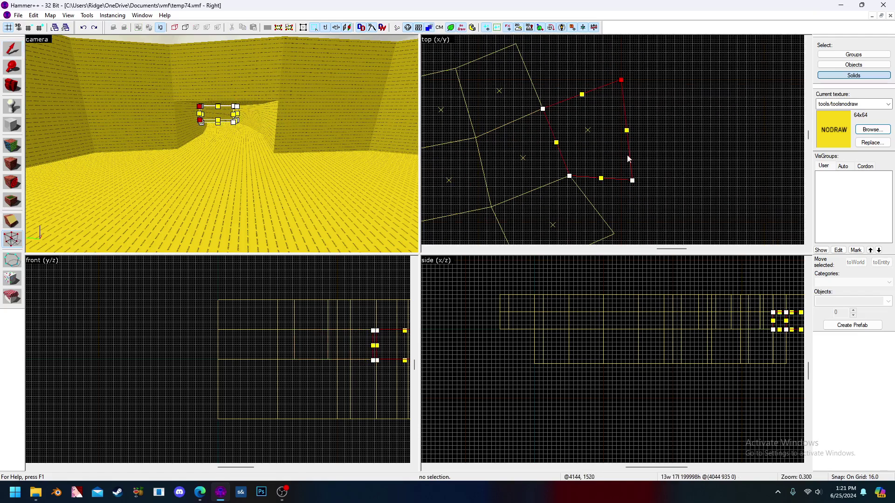
pyautogui.scroll(4, 626, 133)
pyautogui.moveTo(633, 180)
pyautogui.mouseDown()
pyautogui.moveTo(626, 134)
pyautogui.moveTo(621, 169)
pyautogui.mouseUp()
pyautogui.scroll(-4, 621, 170)
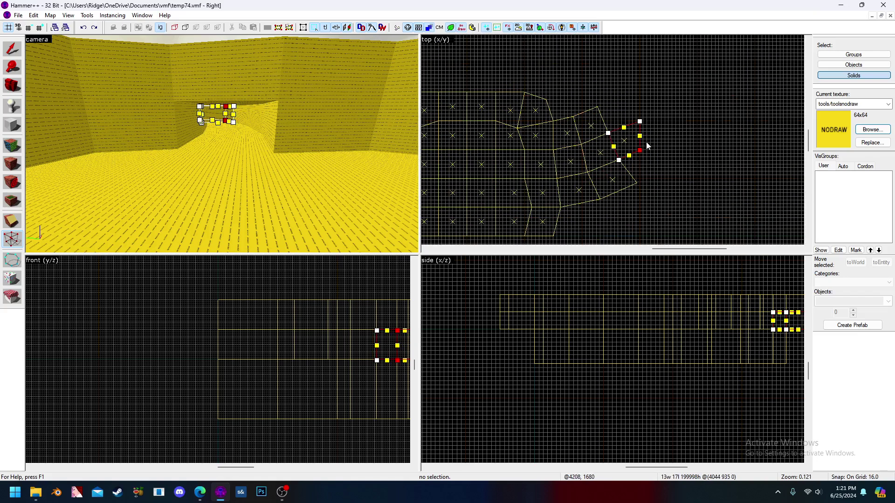
pyautogui.click(15, 51)
pyautogui.press('z')
pyautogui.press('w')
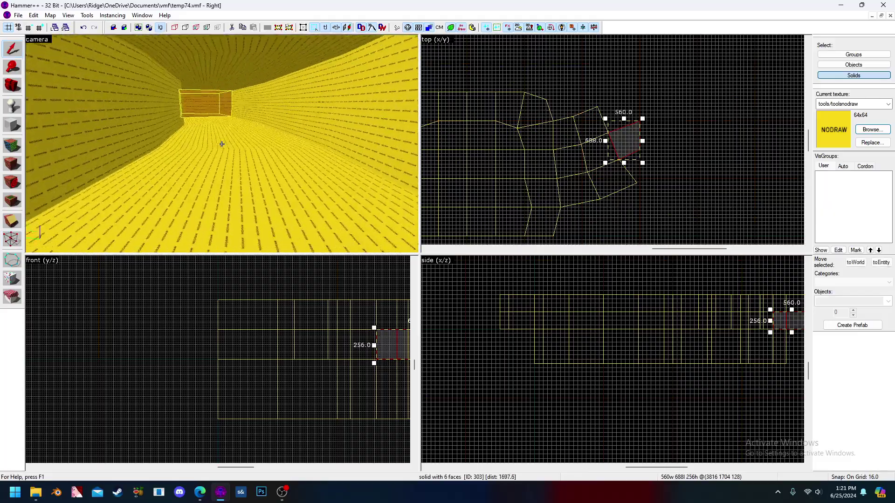
pyautogui.press('Escape')
pyautogui.press('s')
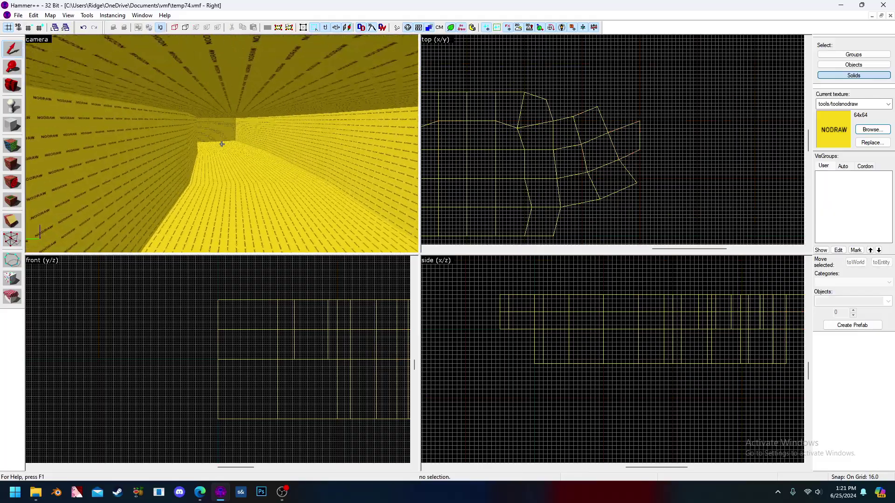
# Start vertex editing on the side-wall blocks of both tunnel sections and the end cap block
pyautogui.press('z')
pyautogui.click(6, 234)
pyautogui.press('z')
pyautogui.press('w')
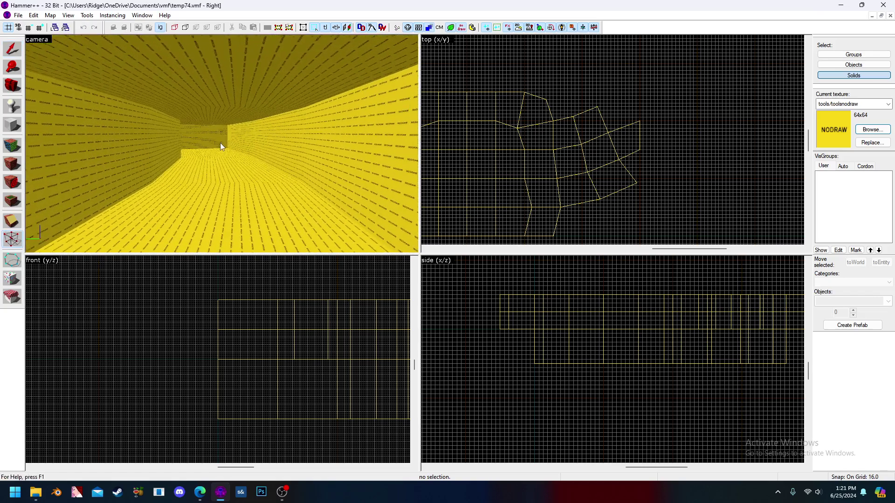
pyautogui.press('z')
pyautogui.click(222, 143)
pyautogui.keyDown('ctrl'); pyautogui.click(237, 142); pyautogui.keyUp('ctrl')
pyautogui.press('w')
pyautogui.keyDown('ctrl'); pyautogui.click(148, 142); pyautogui.keyUp('ctrl')
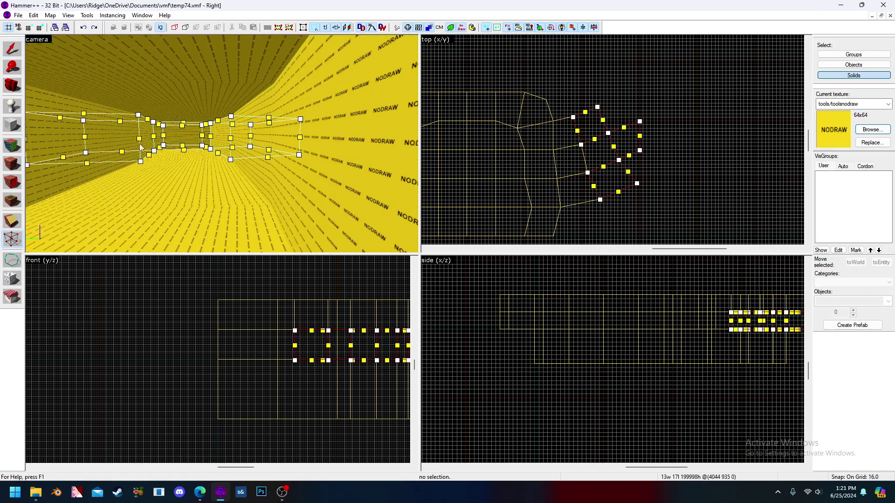
pyautogui.keyDown('ctrl'); pyautogui.click(287, 147); pyautogui.keyUp('ctrl')
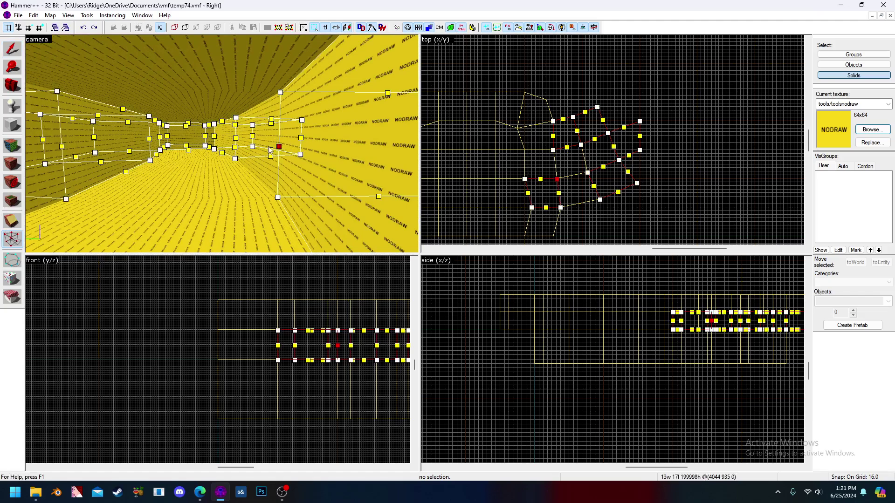
# Add the remaining wall block at the tunnel entrance and the tunnel's floor blocks to the vertex editing selection
pyautogui.press('z')
pyautogui.press('s')
pyautogui.press('z')
pyautogui.keyDown('ctrl'); pyautogui.click(159, 158); pyautogui.keyUp('ctrl')
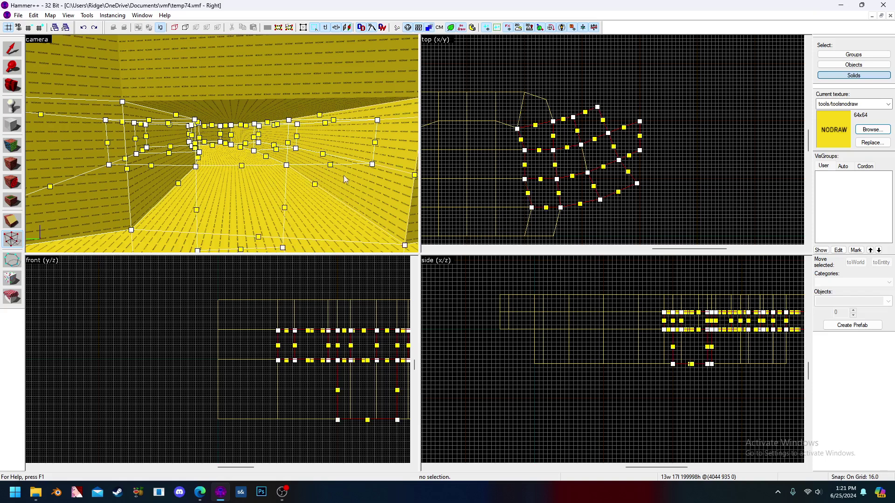
pyautogui.press('z')
pyautogui.press('z')
pyautogui.keyDown('ctrl'); pyautogui.click(201, 156); pyautogui.keyUp('ctrl')
pyautogui.keyDown('ctrl'); pyautogui.click(201, 154); pyautogui.keyUp('ctrl')
pyautogui.press('z')
pyautogui.press('z')
# Add the ceiling blocks of both tunnel sections to the vertex editing selection
pyautogui.keyDown('ctrl'); pyautogui.click(274, 75); pyautogui.keyUp('ctrl')
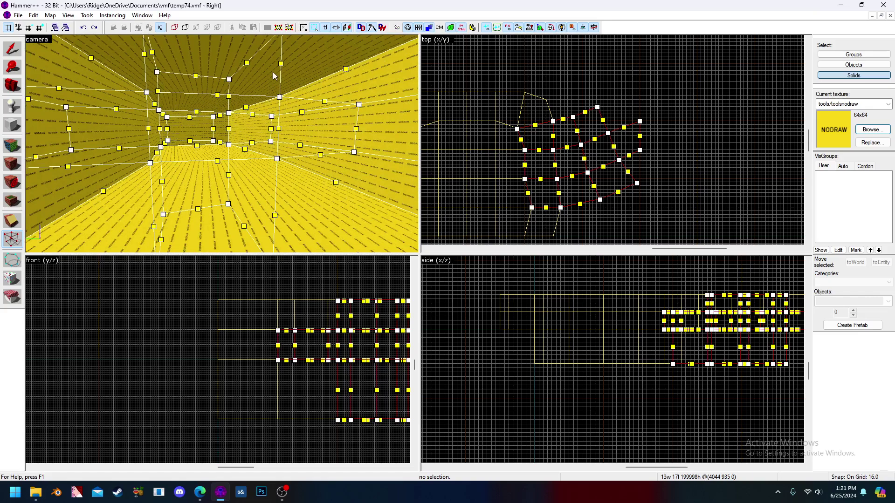
pyautogui.press('z')
pyautogui.press('z')
pyautogui.keyDown('ctrl'); pyautogui.click(275, 96); pyautogui.keyUp('ctrl')
pyautogui.press('z')
pyautogui.press('z')
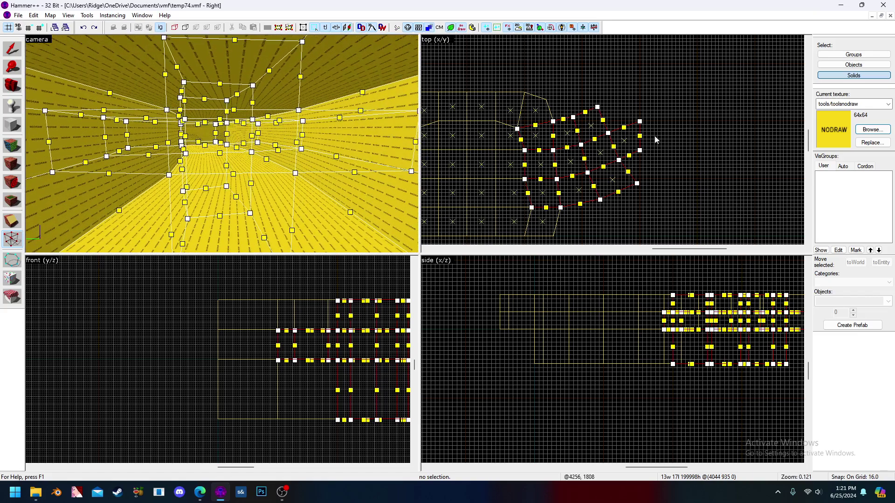
# Increase the grid to 64 units and try nudging the vertices at the north wall's corner at the tunnel entrance
pyautogui.scroll(3, 564, 137)
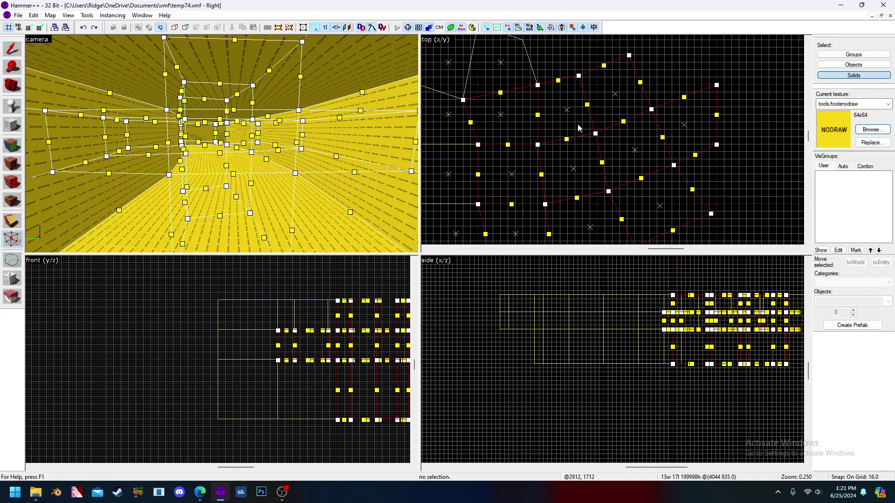
pyautogui.scroll(-2, 564, 138)
pyautogui.click(560, 122)
pyautogui.press(']')
pyautogui.press(']')
pyautogui.scroll(3, 555, 131)
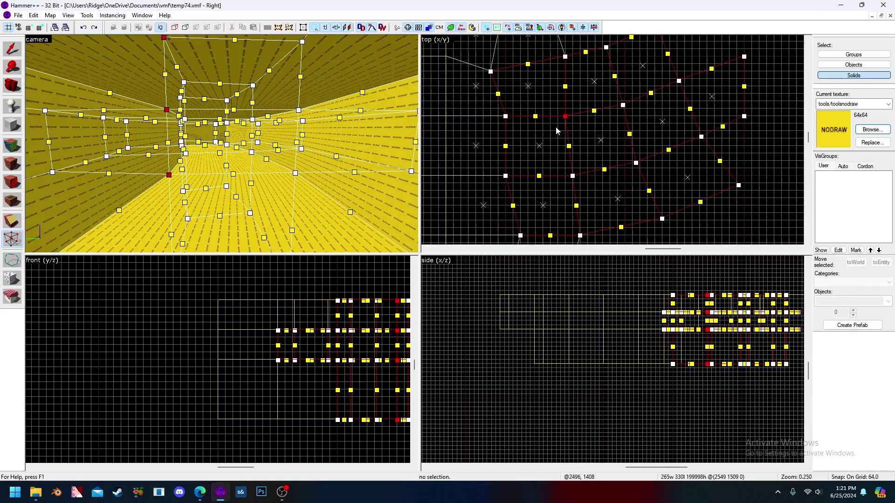
pyautogui.press('Down')
pyautogui.press('Up')
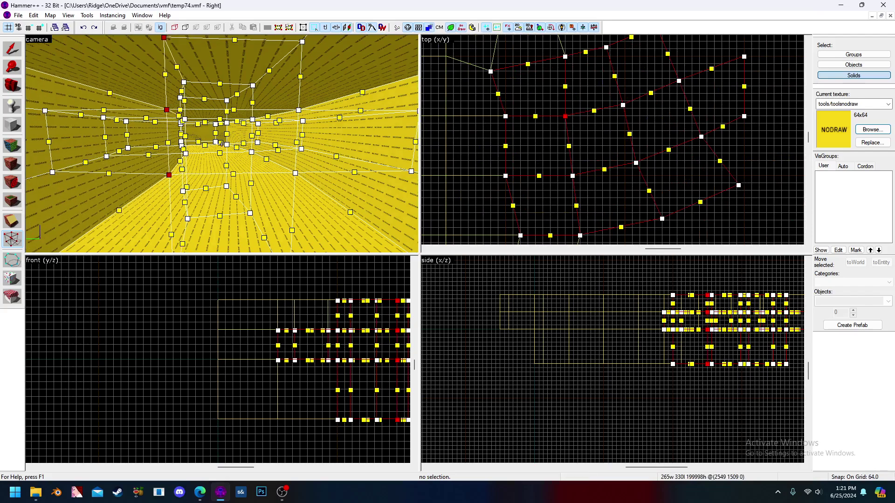
# Add the top-layer blocks above the tunnel's side walls and end to the vertex editing selection
pyautogui.press('s')
pyautogui.keyDown('ctrl'); pyautogui.click(221, 144); pyautogui.keyUp('ctrl')
pyautogui.press('w')
pyautogui.press('z')
pyautogui.press('s')
pyautogui.keyDown('ctrl'); pyautogui.click(217, 95); pyautogui.keyUp('ctrl')
pyautogui.press('d')
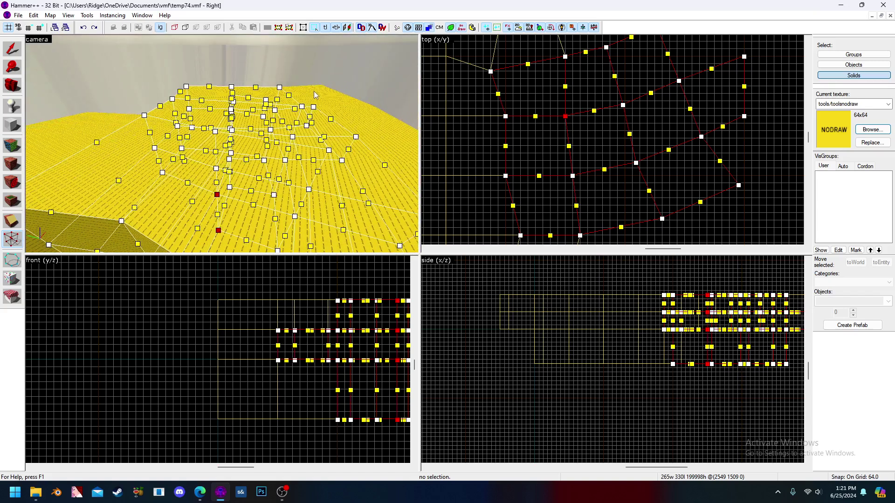
pyautogui.keyDown('ctrl'); pyautogui.click(308, 94); pyautogui.keyUp('ctrl')
pyautogui.keyDown('ctrl'); pyautogui.click(338, 104); pyautogui.keyUp('ctrl')
pyautogui.press('z')
pyautogui.press('z')
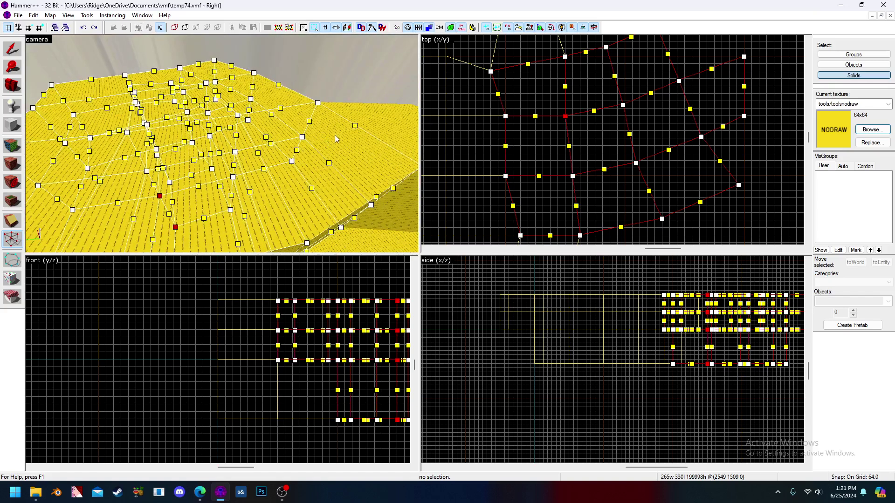
# Move the north wall's inner corner vertices at the tunnel entrance 64 units inward to narrow the opening
pyautogui.scroll(-2, 571, 141)
pyautogui.scroll(4, 589, 136)
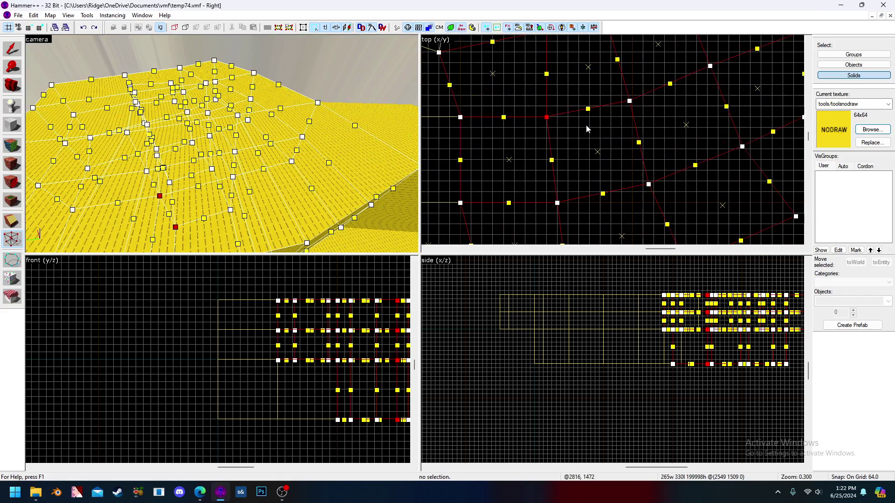
pyautogui.scroll(-1, 586, 124)
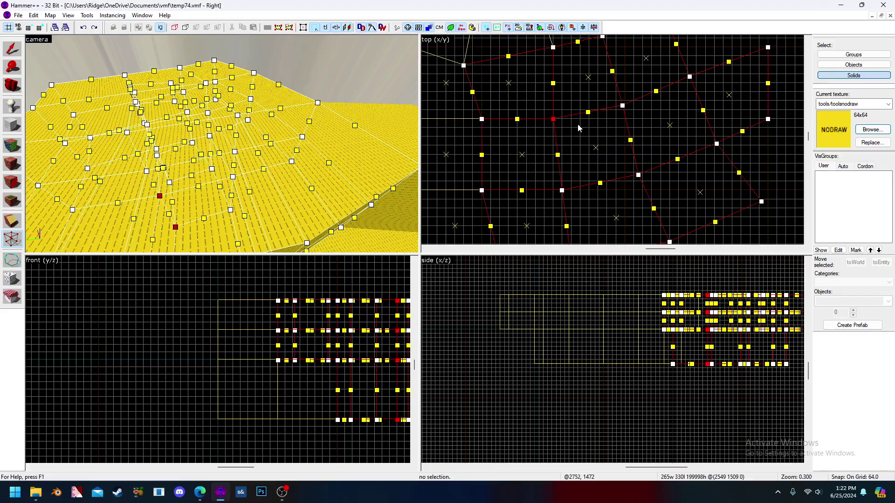
pyautogui.press('z')
pyautogui.press('w')
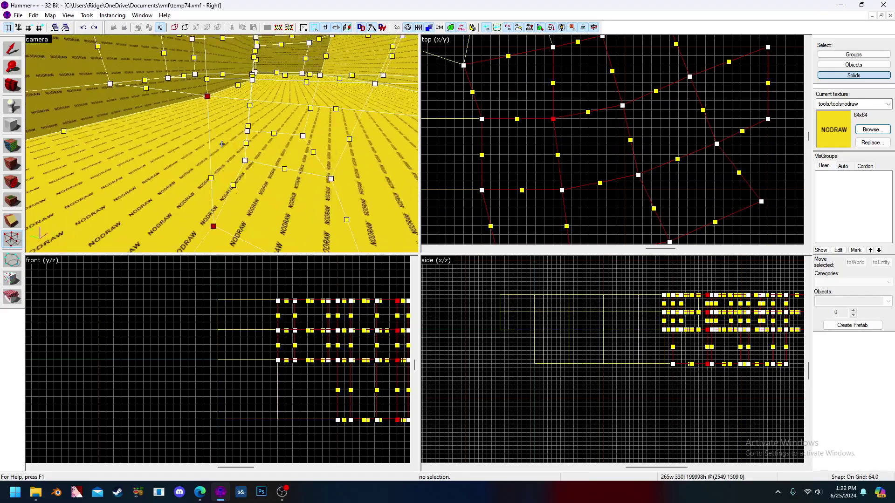
pyautogui.press('s')
pyautogui.press('z')
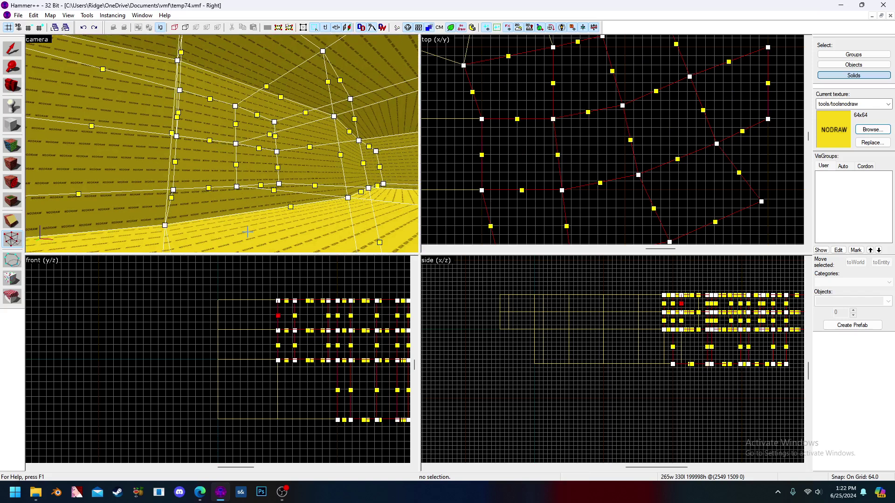
pyautogui.click(552, 120)
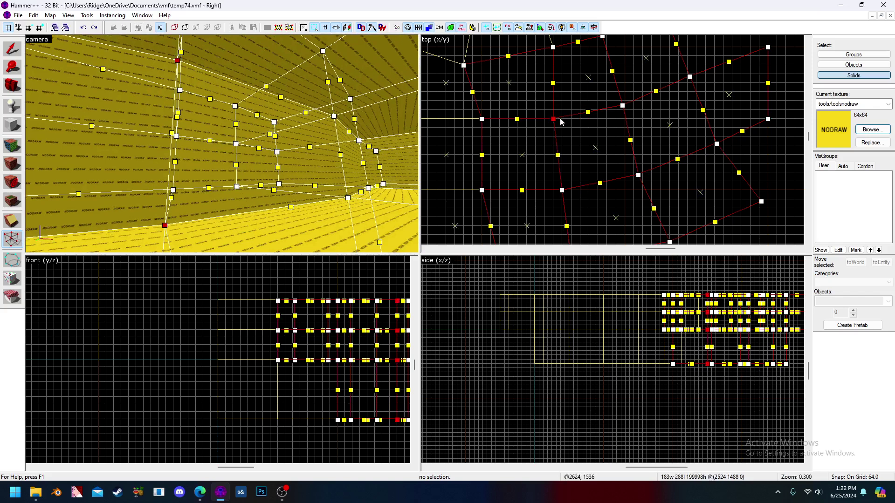
pyautogui.press('Down')
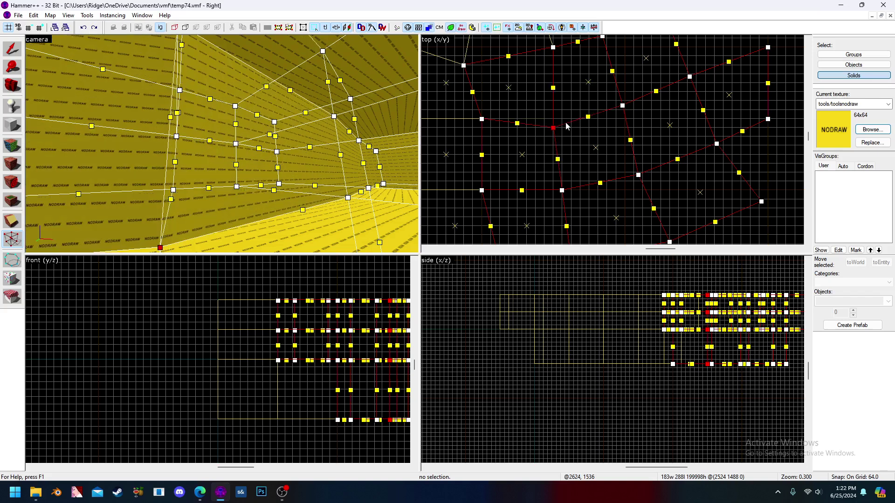
# Move the north wall's middle corner vertices 128 units and its far corner vertices 192 units inward
pyautogui.click(623, 106)
pyautogui.press('Down')
pyautogui.scroll(-3, 608, 128)
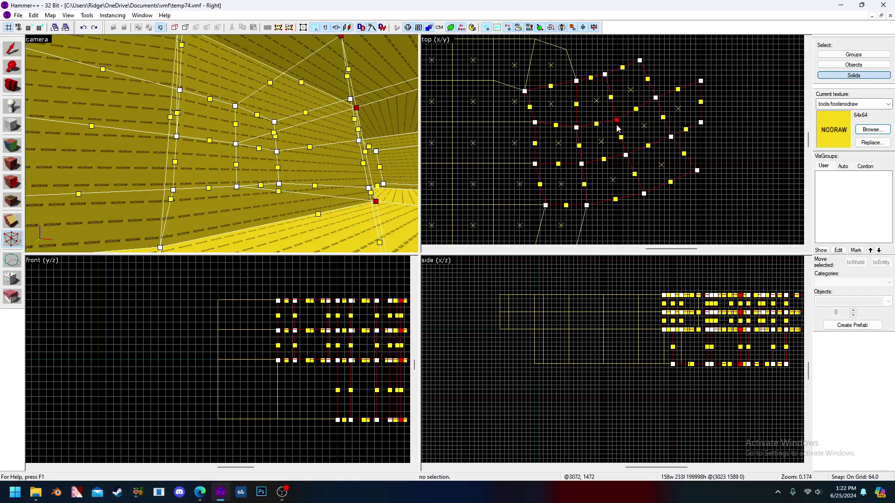
pyautogui.press('Down')
pyautogui.scroll(3, 651, 100)
pyautogui.click(657, 97)
pyautogui.press('Down')
pyautogui.press('Down')
pyautogui.press('Down')
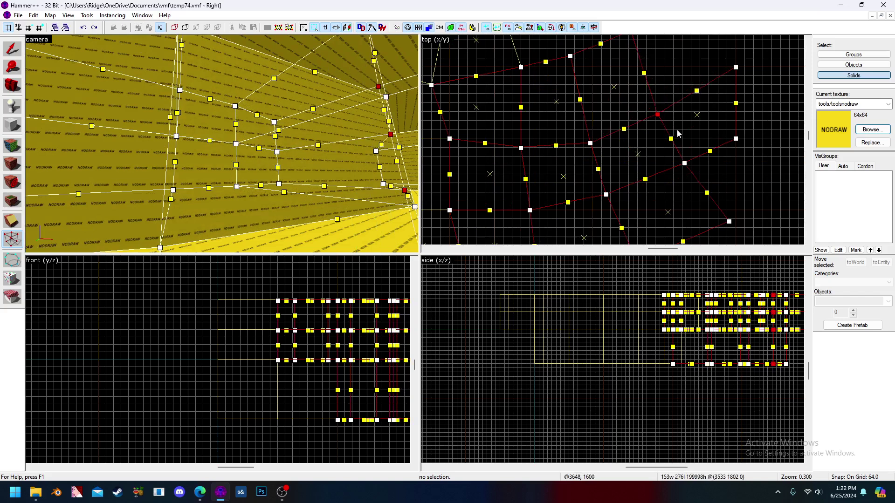
# Move the south wall's entrance corner 64 units and middle corner 128 units inward, and shift its far corner inward and 64 units toward the entrance
pyautogui.scroll(-2, 696, 123)
pyautogui.scroll(2, 600, 181)
pyautogui.click(572, 184)
pyautogui.press('Up')
pyautogui.click(647, 169)
pyautogui.press('Up')
pyautogui.press('Up')
pyautogui.click(725, 137)
pyautogui.press('Up')
pyautogui.press('Left')
# Select all vertices at the tunnel's far end and move them 192 units toward the entrance and 128 units south
pyautogui.scroll(-1, 752, 74)
pyautogui.moveTo(779, 61); pyautogui.dragTo(672, 153)
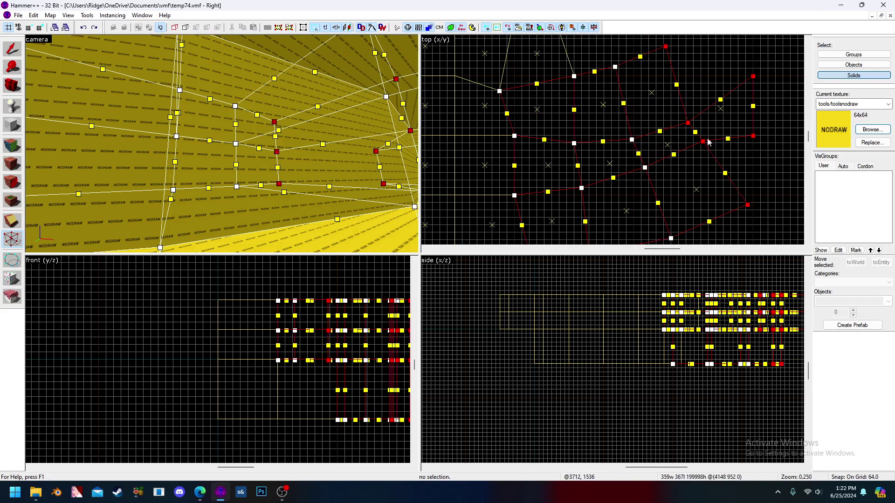
pyautogui.press('Left')
pyautogui.press('Left')
pyautogui.press('Left')
pyautogui.press('Down')
pyautogui.press('Down')
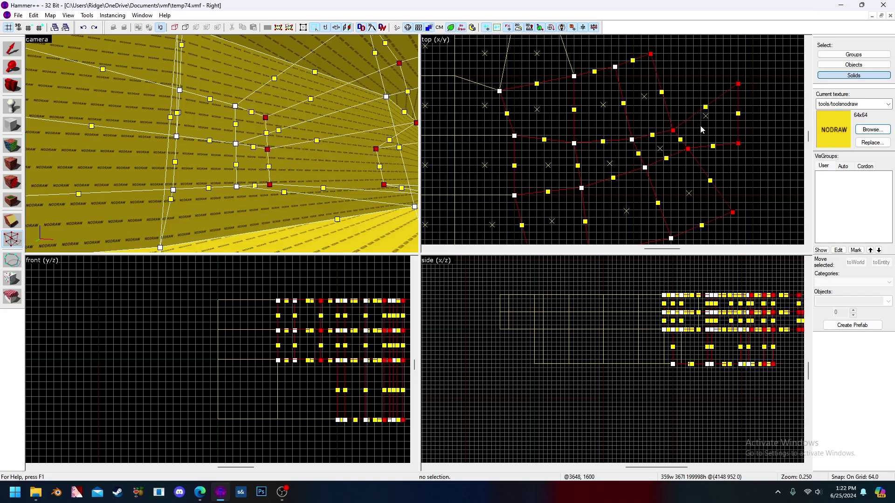
# Shift the tunnel's middle and far-end vertices together 128 units toward the entrance and 64 units south, and clear the selection
pyautogui.scroll(-2, 703, 106)
pyautogui.moveTo(711, 159); pyautogui.dragTo(657, 209)
pyautogui.scroll(-2, 700, 147)
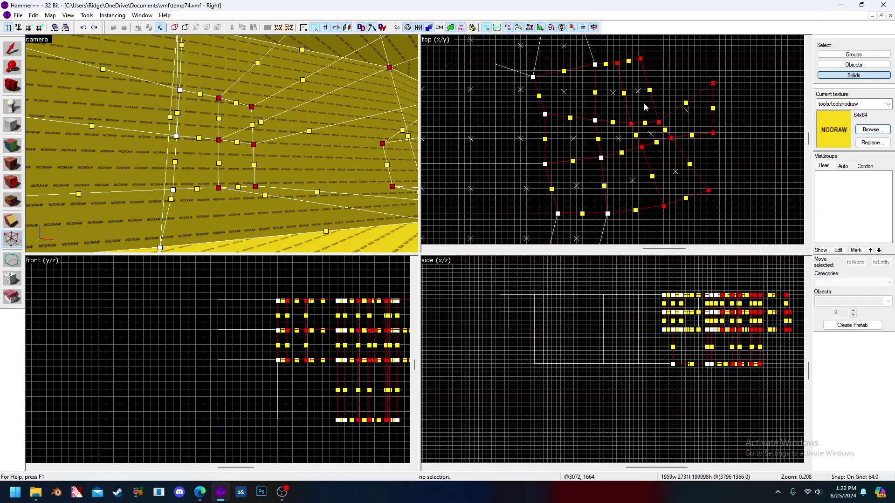
pyautogui.press('z')
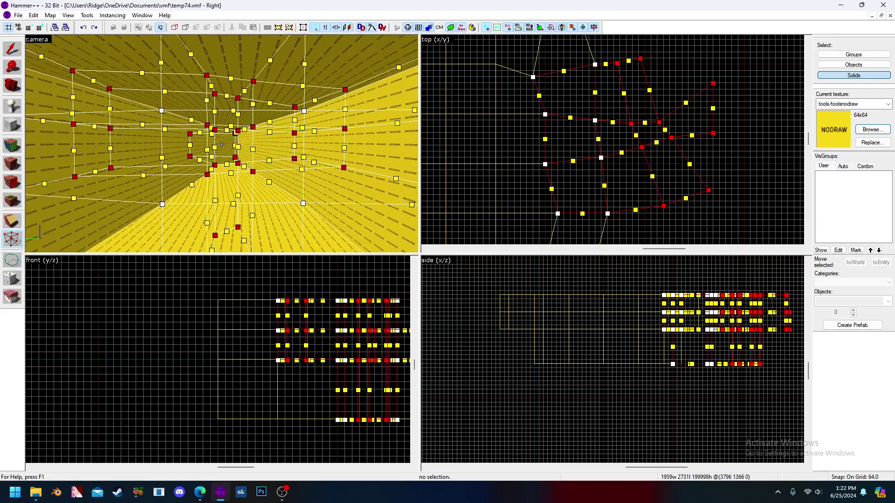
pyautogui.press('z')
pyautogui.press('s')
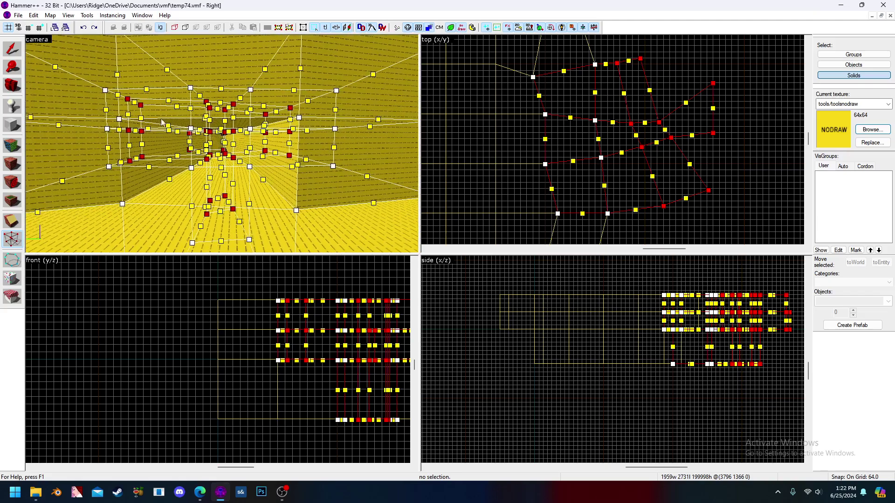
pyautogui.click(9, 48)
pyautogui.press('Escape')
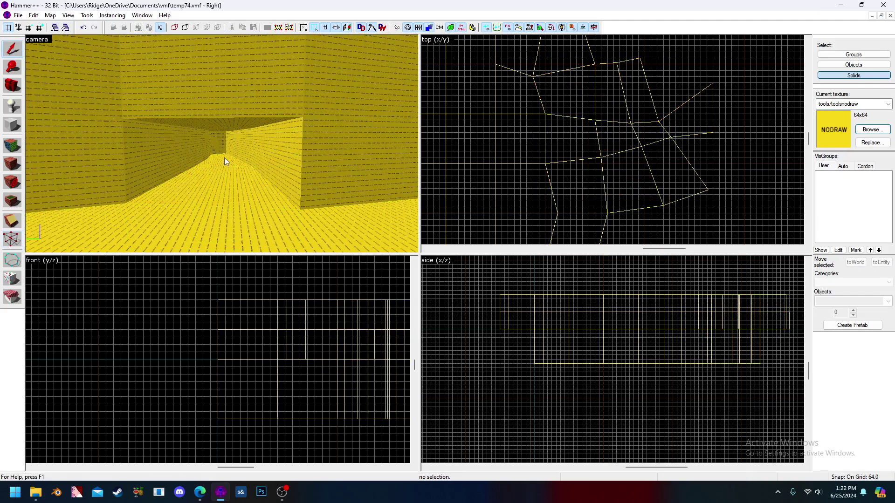
# Inspect the narrowed tunnel from inside and from the open terrain area
pyautogui.scroll(1, 279, 156)
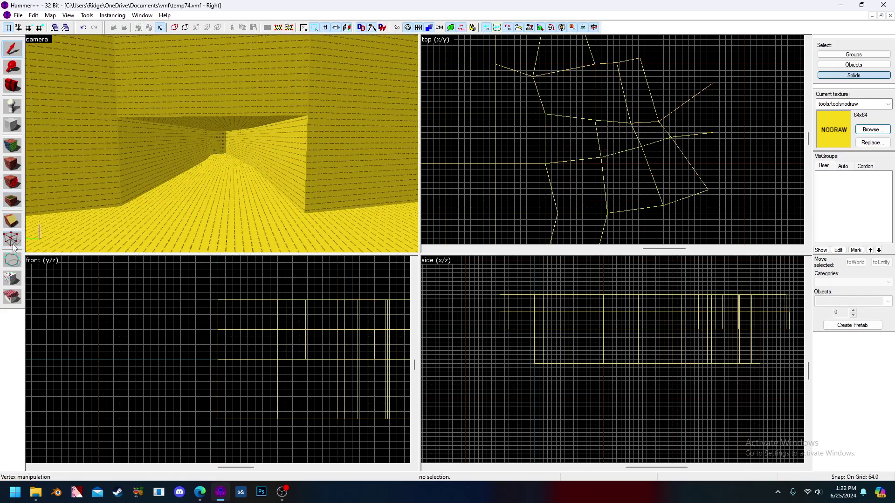
pyautogui.scroll(6, 267, 186)
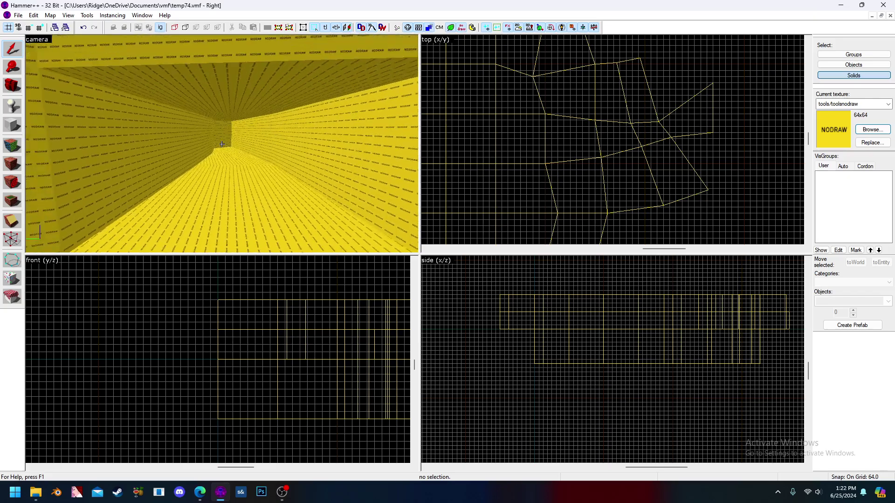
pyautogui.scroll(-8, 214, 144)
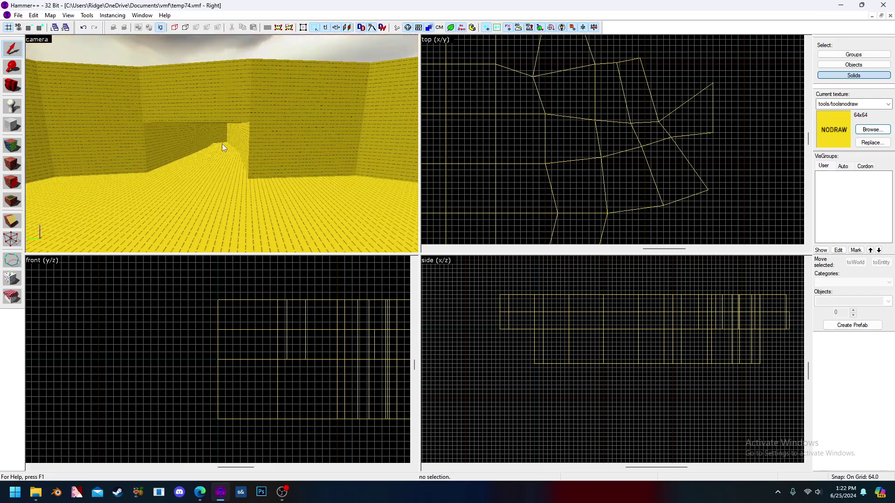
pyautogui.press('z')
pyautogui.press('s')
pyautogui.press('z')
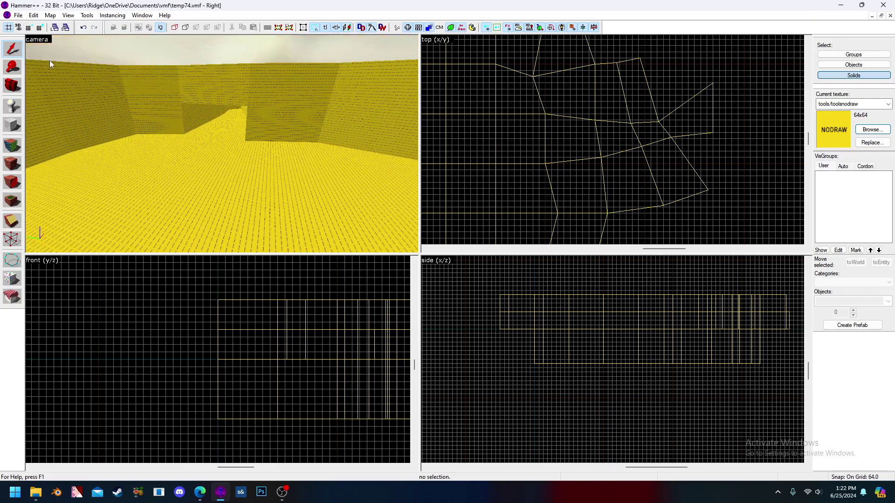
pyautogui.press('z')
pyautogui.press('s')
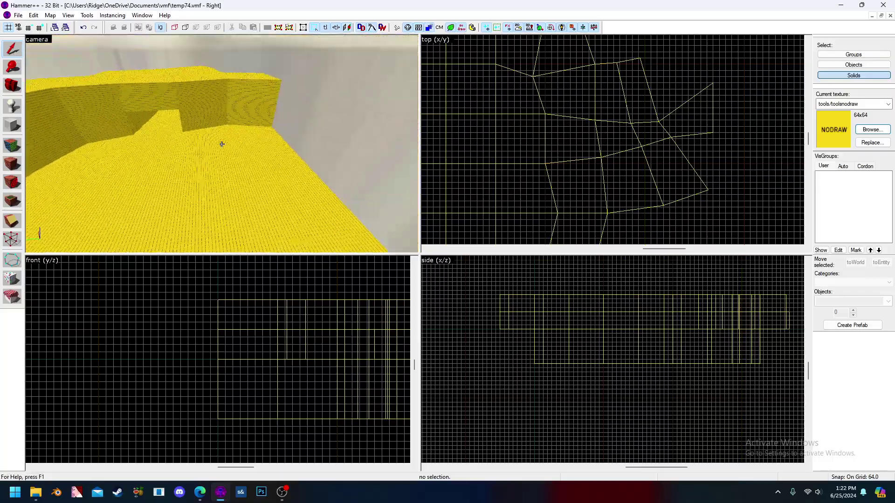
# Delete the top-layer blocks above the tunnel's side walls and far end
pyautogui.press('w')
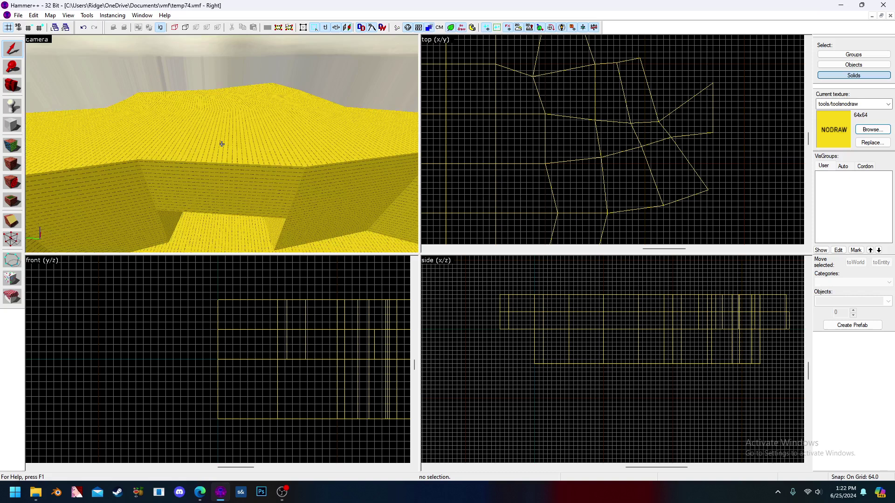
pyautogui.press('z')
pyautogui.click(164, 101)
pyautogui.click(162, 106)
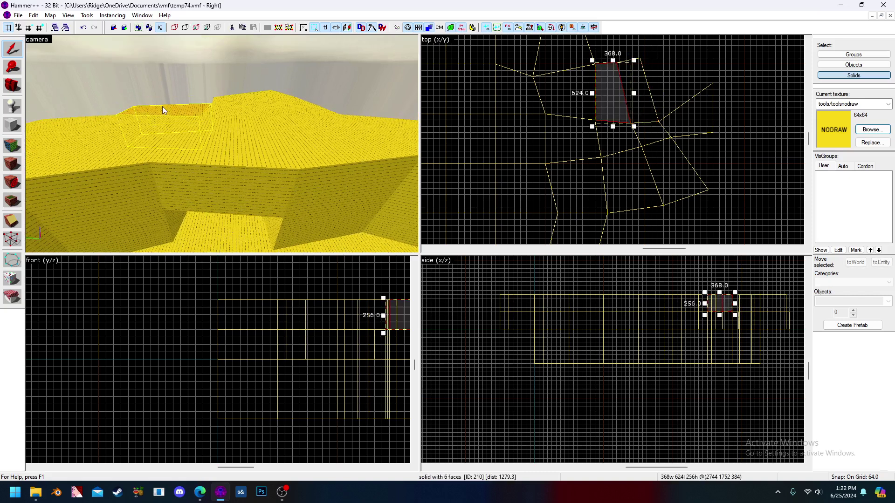
pyautogui.click(284, 95)
pyautogui.click(292, 105)
pyautogui.press('Delete')
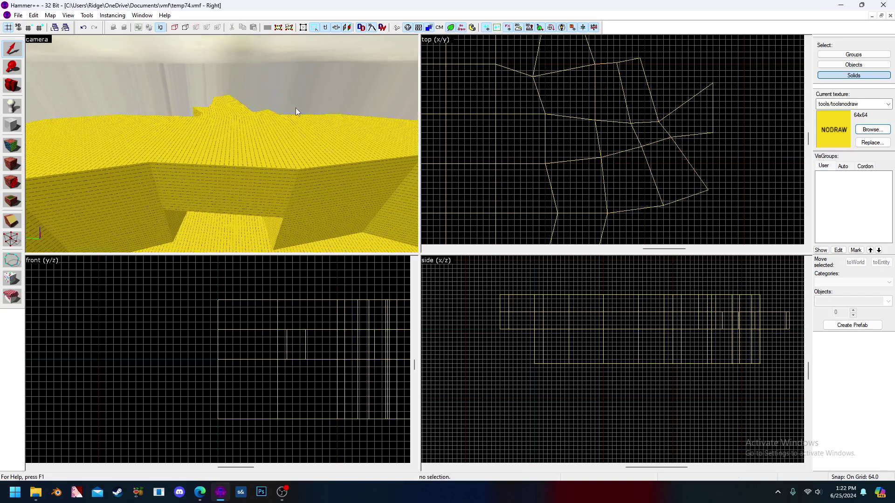
# Inspect the tunnel's side blocks, underside and interior and the open terrain area, selecting individual wall and floor blocks
pyautogui.press('z')
pyautogui.press('w')
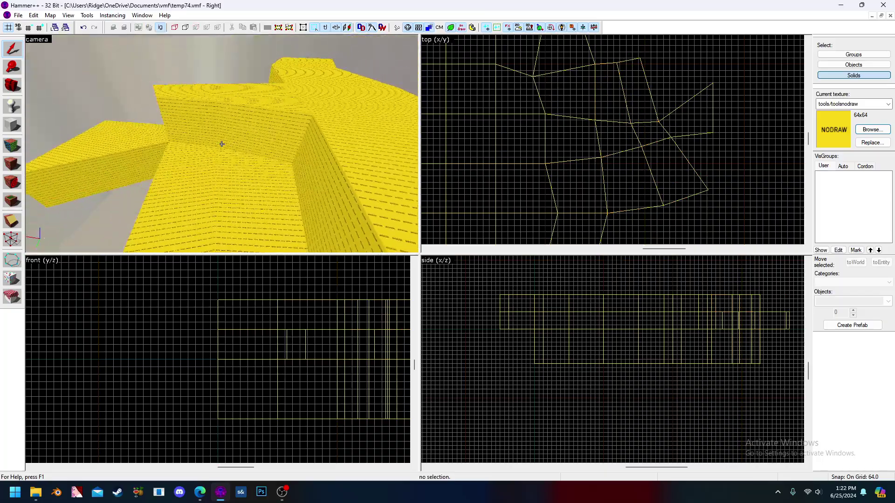
pyautogui.press('z')
pyautogui.click(284, 147)
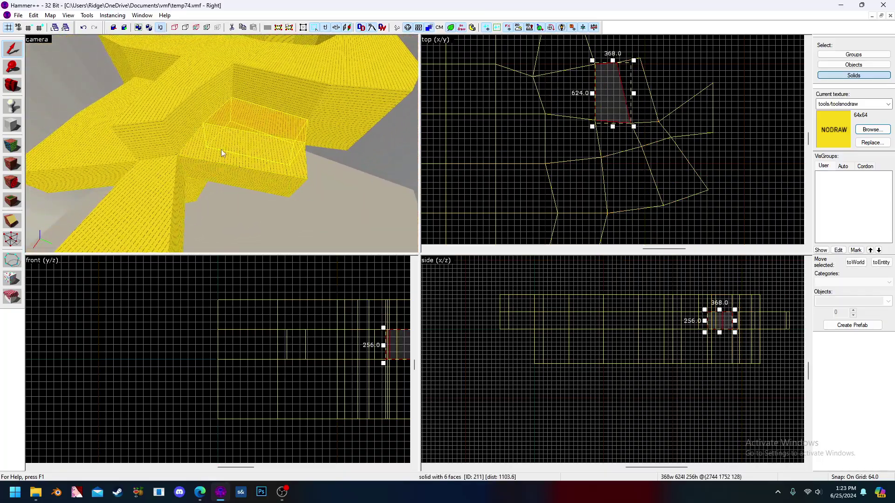
pyautogui.press('a')
pyautogui.click(231, 173)
pyautogui.click(231, 142)
pyautogui.click(232, 108)
pyautogui.press('z')
pyautogui.press('w')
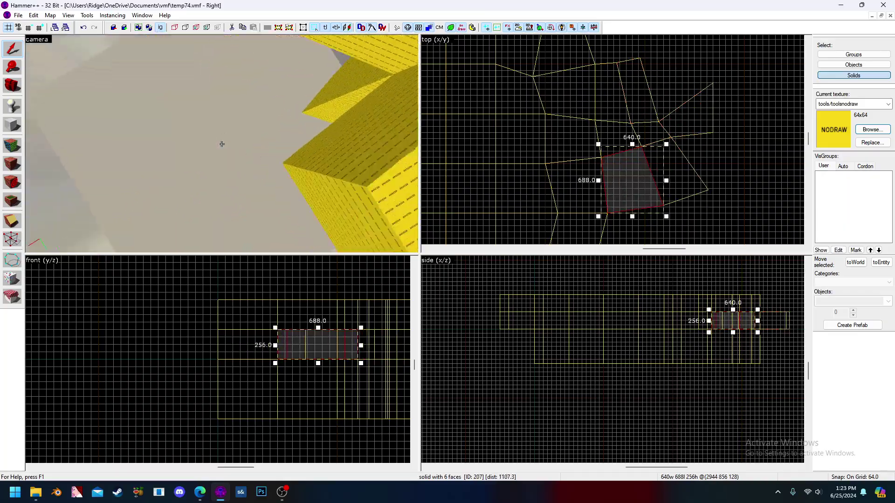
pyautogui.click(222, 144)
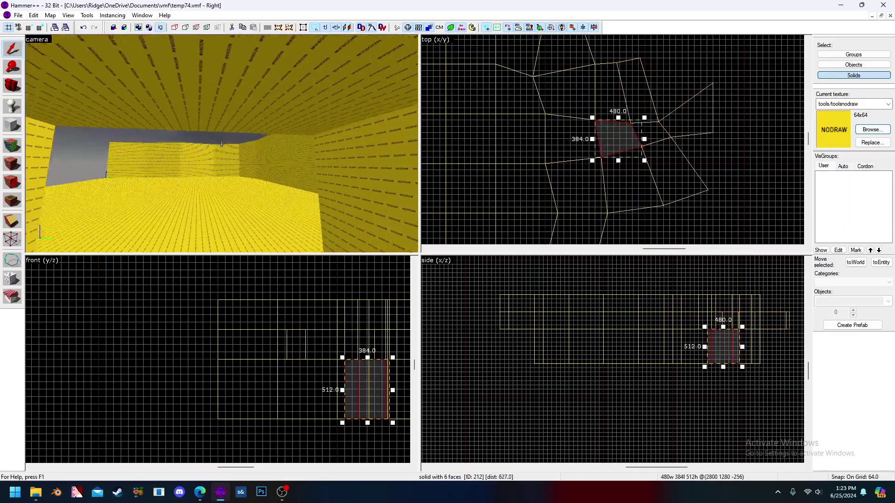
pyautogui.press('Escape')
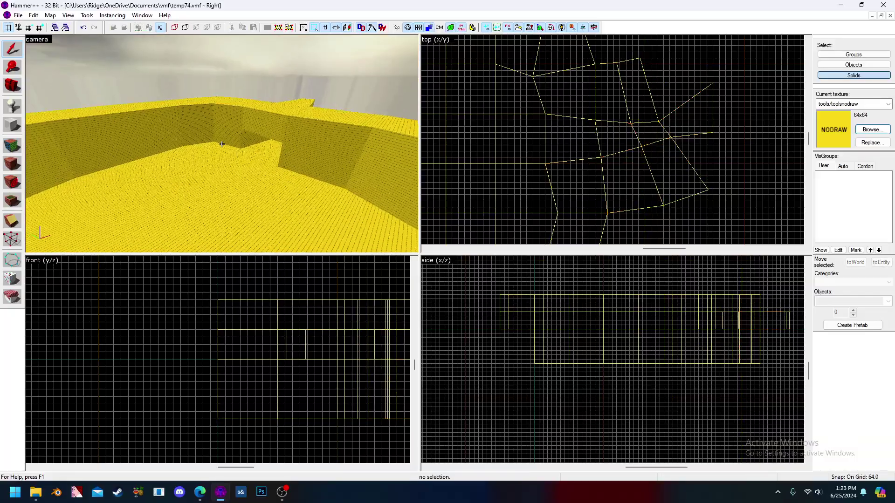
pyautogui.press('w')
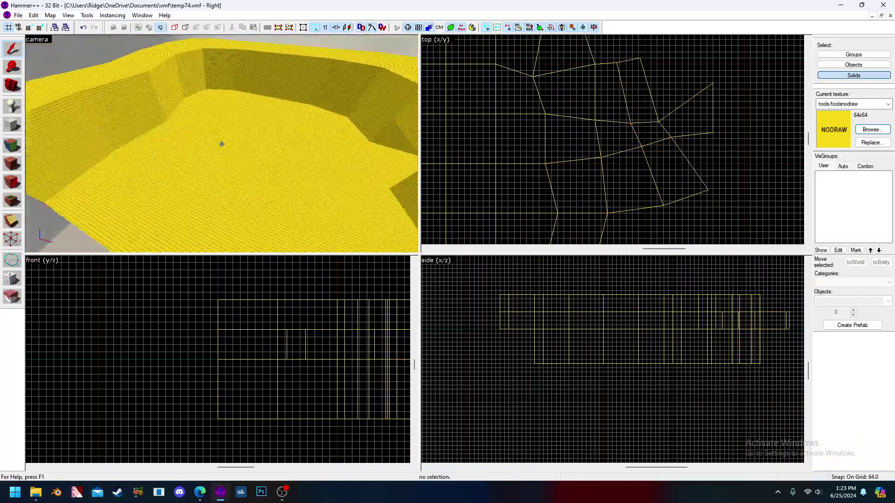
# Select the four floor blocks along the terrain's southern edge and copy them 512 units south
pyautogui.click(221, 158)
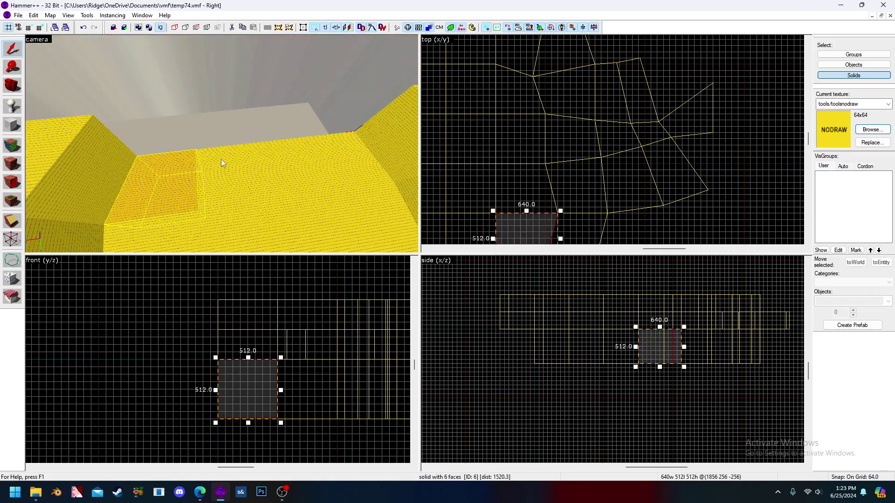
pyautogui.keyDown('ctrl'); pyautogui.click(329, 151); pyautogui.keyUp('ctrl')
pyautogui.keyDown('ctrl'); pyautogui.click(289, 161); pyautogui.keyUp('ctrl')
pyautogui.scroll(-5, 600, 121)
pyautogui.scroll(6, 527, 157)
pyautogui.moveTo(554, 125); pyautogui.dragTo(556, 183)
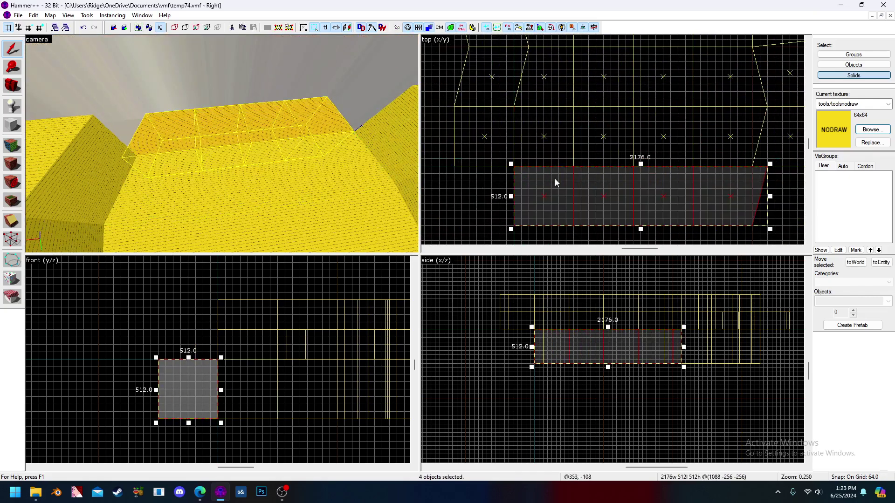
# Square off the new floor row's east end by moving its slanted corner vertices 128 units west
pyautogui.click(13, 239)
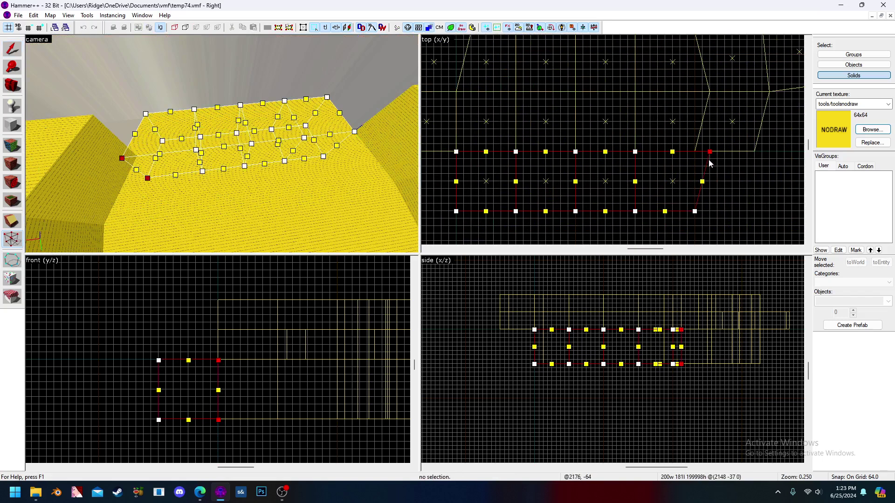
pyautogui.scroll(-2, 705, 156)
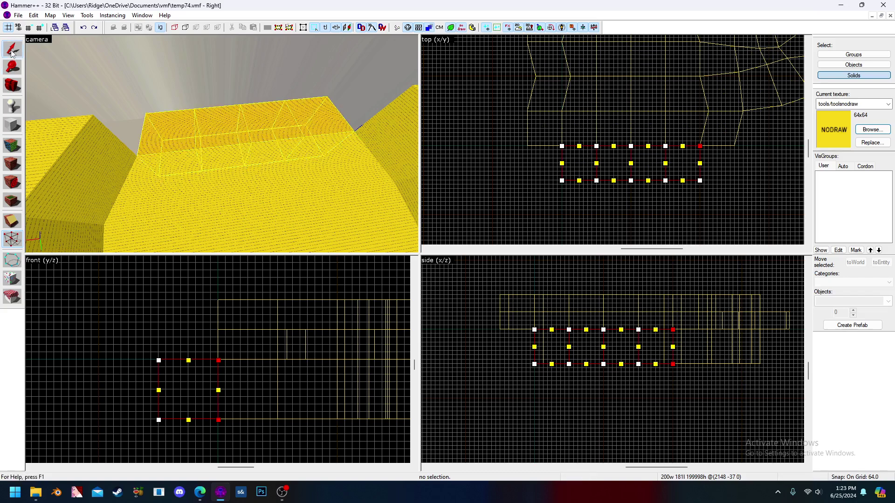
pyautogui.click(13, 50)
# Copy the two stacked southwest wall blocks 512 units south, and place another copy at the new floor row's east end
pyautogui.click(256, 96)
pyautogui.keyDown('ctrl'); pyautogui.click(216, 118); pyautogui.keyUp('ctrl')
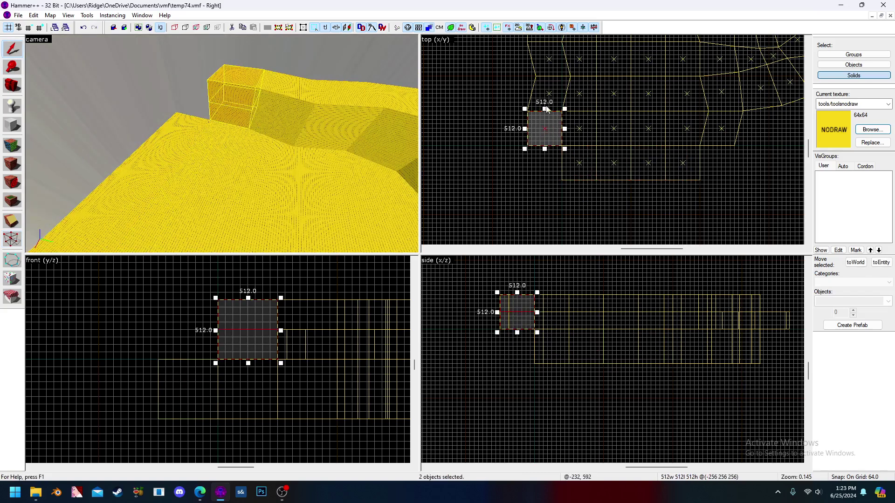
pyautogui.scroll(3, 551, 130)
pyautogui.keyDown('shift'); pyautogui.moveTo(541, 112); pyautogui.dragTo(622, 168); pyautogui.keyUp('shift')
pyautogui.press('z')
pyautogui.keyDown('shift'); pyautogui.scroll(-5, 486, 160); pyautogui.keyUp('shift')
pyautogui.keyDown('shift'); pyautogui.scroll(4, 606, 166); pyautogui.keyUp('shift')
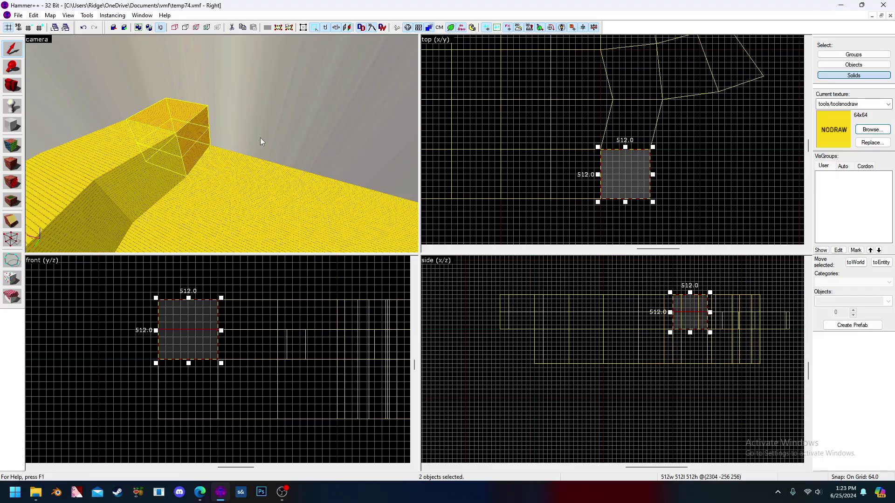
pyautogui.press('d')
pyautogui.press('z')
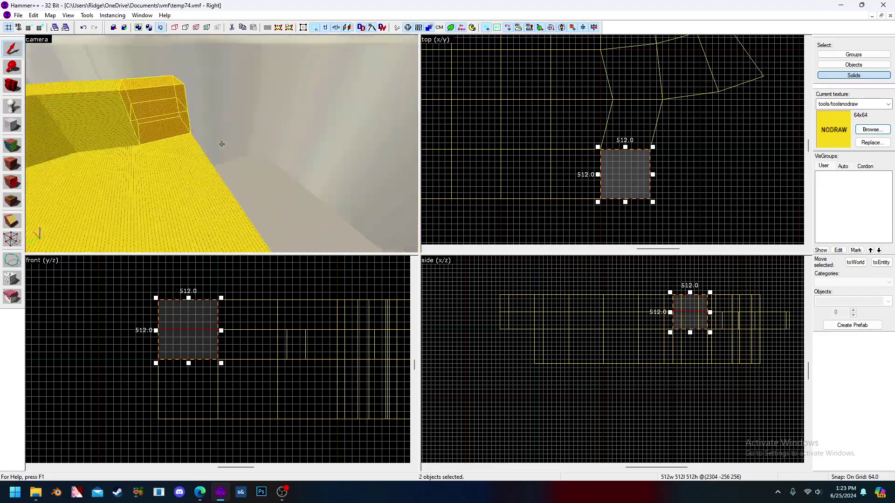
pyautogui.press('s')
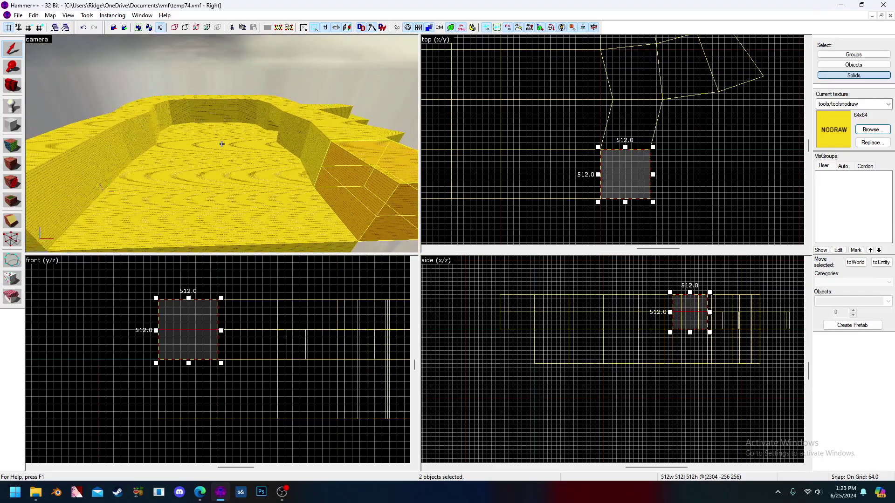
pyautogui.press('s')
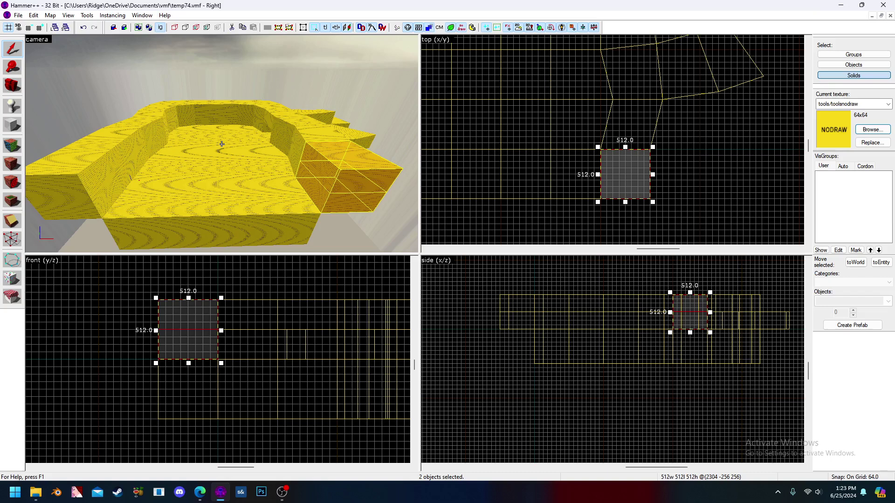
pyautogui.press('z')
pyautogui.click(11, 241)
pyautogui.click(104, 138)
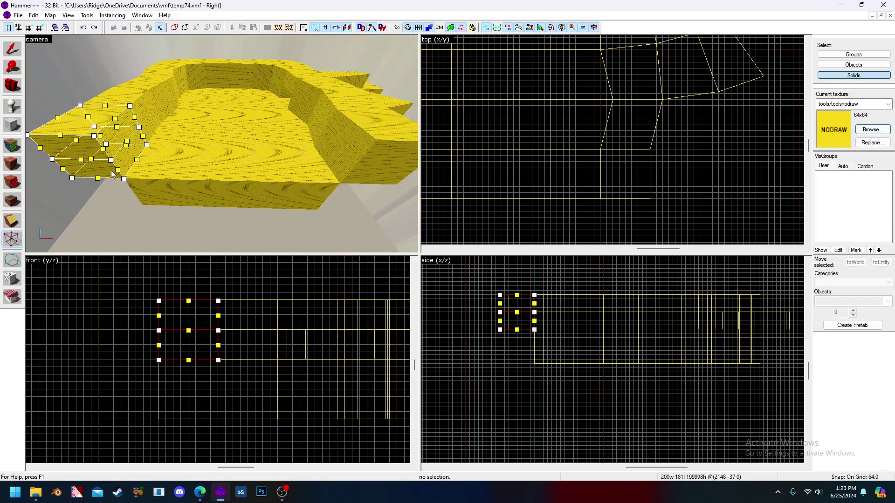
pyautogui.scroll(-8, 501, 133)
pyautogui.scroll(5, 495, 138)
pyautogui.moveTo(499, 147); pyautogui.dragTo(537, 174)
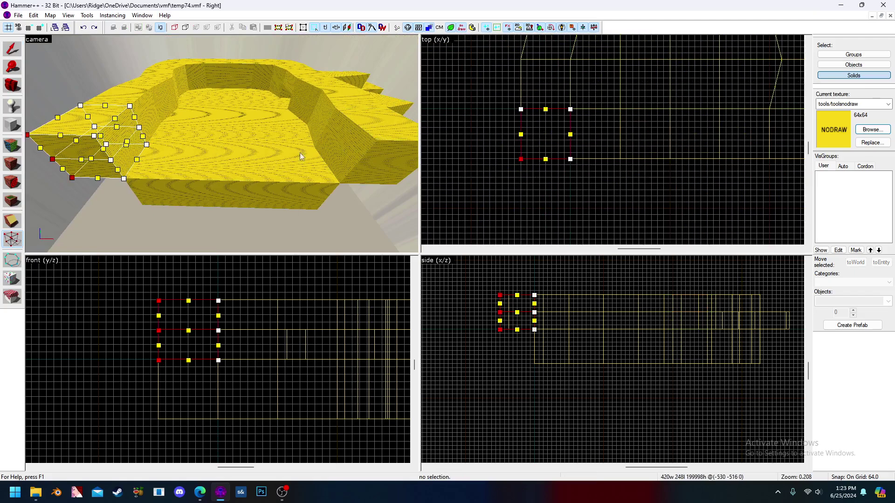
pyautogui.click(11, 49)
# Select all the terrain and tunnel solids and try to group them in solids selection mode
pyautogui.scroll(-6, 586, 123)
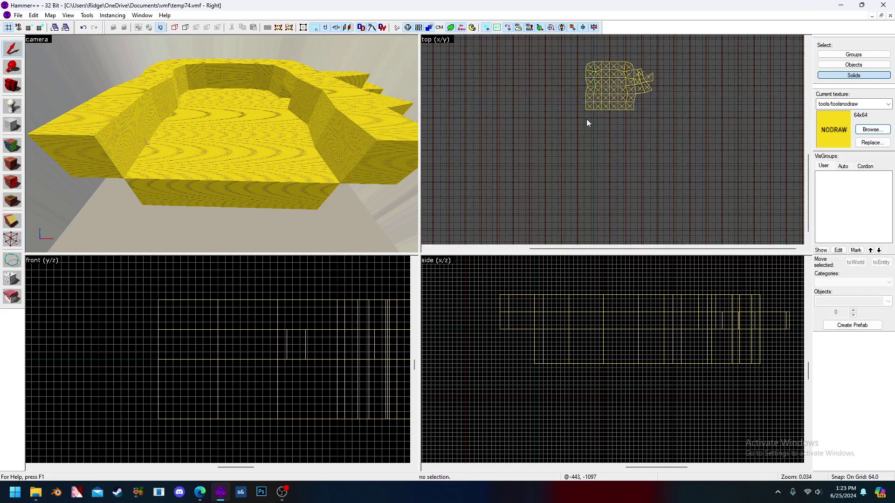
pyautogui.moveTo(580, 59); pyautogui.dragTo(642, 125)
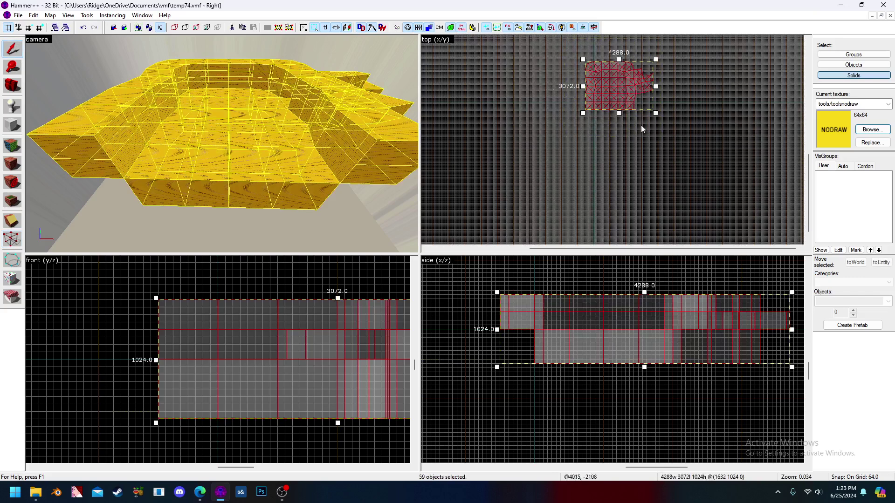
pyautogui.click(141, 31)
pyautogui.click(240, 136)
pyautogui.press('Escape')
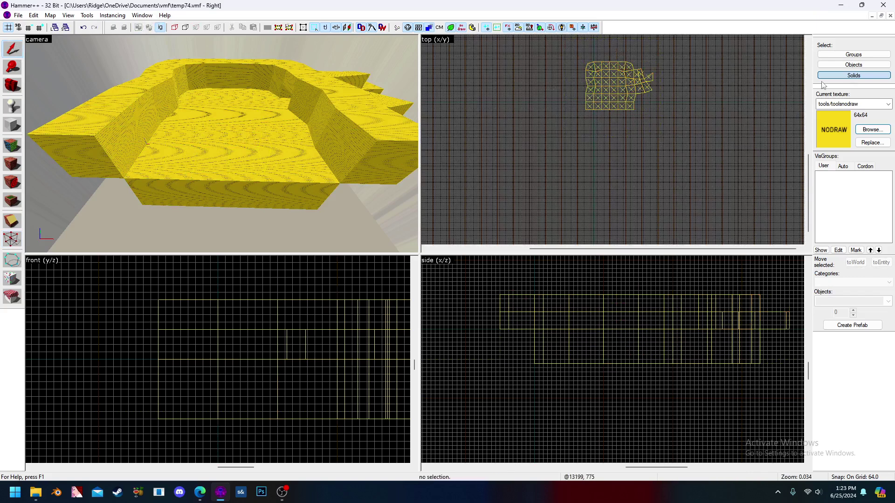
# Switch to group selection mode and combine the whole terrain base, tunnel included, into a single group
pyautogui.click(853, 54)
pyautogui.click(249, 130)
pyautogui.click(259, 171)
pyautogui.click(661, 144)
pyautogui.moveTo(660, 144); pyautogui.dragTo(546, 35)
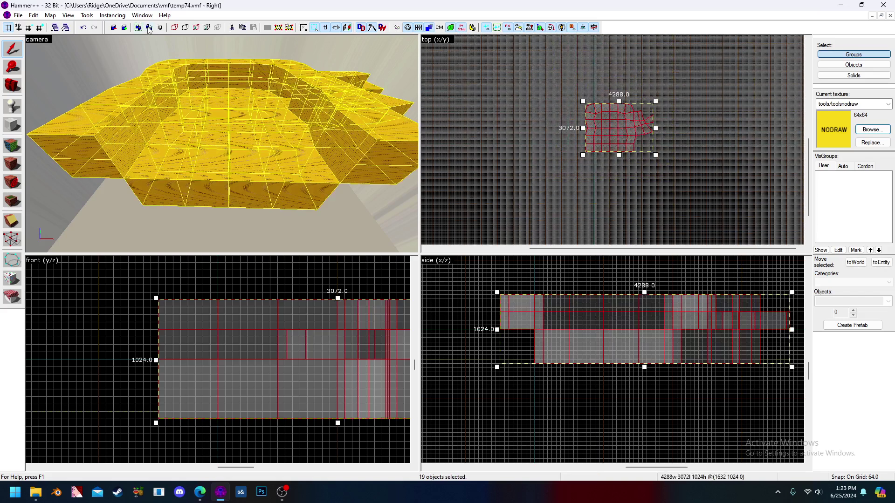
pyautogui.click(746, 54)
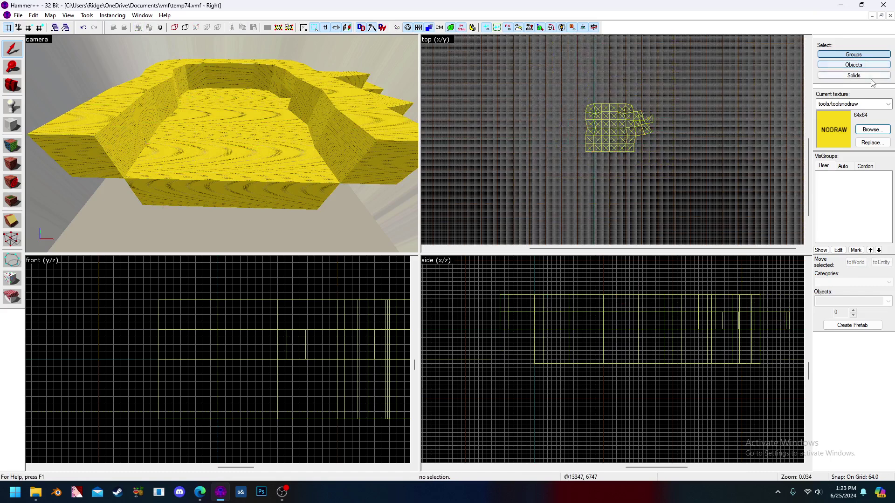
pyautogui.click(342, 124)
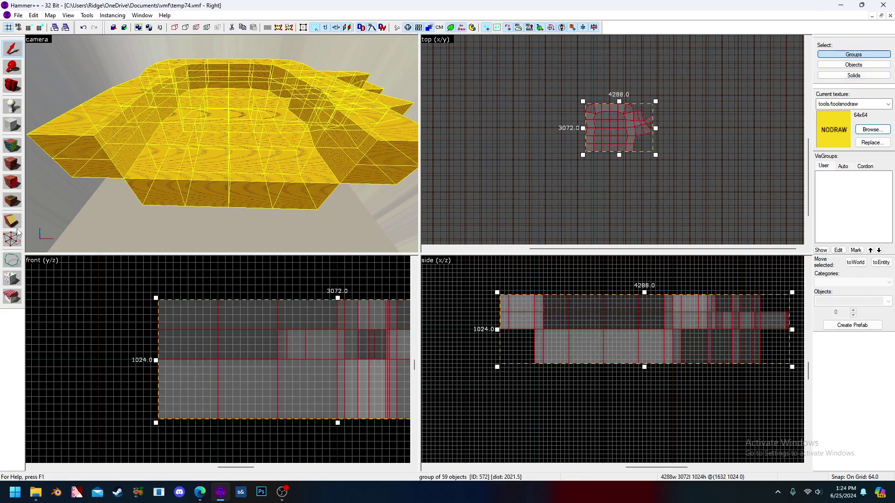
# Start vertex editing on the grouped base and move the west wall's southernmost vertices 128 units east
pyautogui.click(15, 246)
pyautogui.scroll(10, 568, 142)
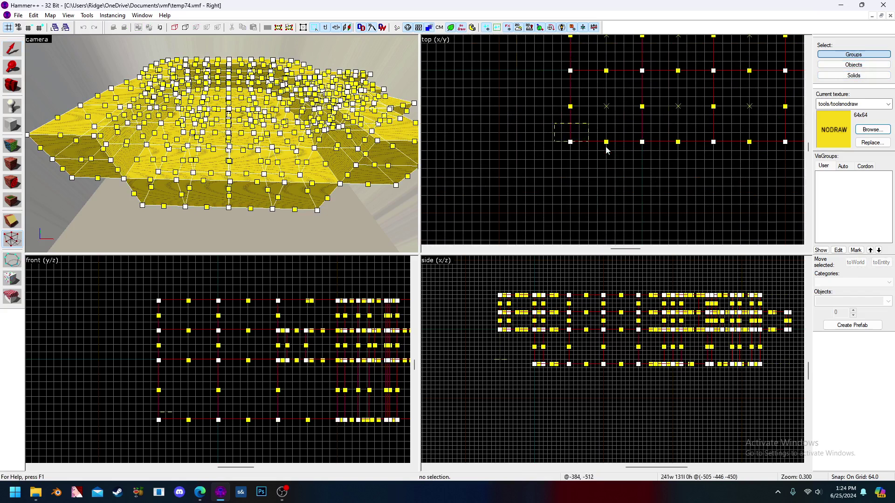
pyautogui.scroll(-4, 555, 165)
pyautogui.scroll(3, 600, 166)
pyautogui.press('Right')
pyautogui.press('Right')
# Move the east wall's southernmost vertices, including the adjoining floor corner, 256 units west
pyautogui.scroll(-3, 495, 148)
pyautogui.scroll(2, 684, 159)
pyautogui.press('Return')
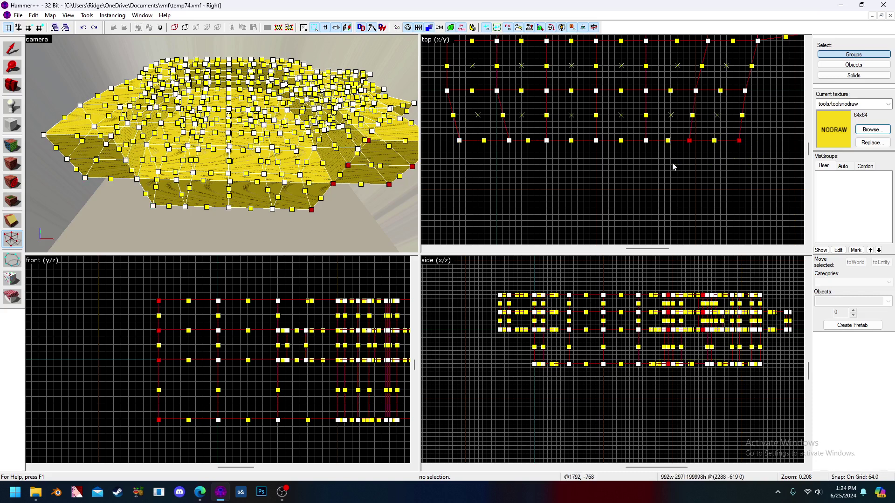
pyautogui.press('Left')
pyautogui.press('Left')
pyautogui.press('Left')
pyautogui.press('Left')
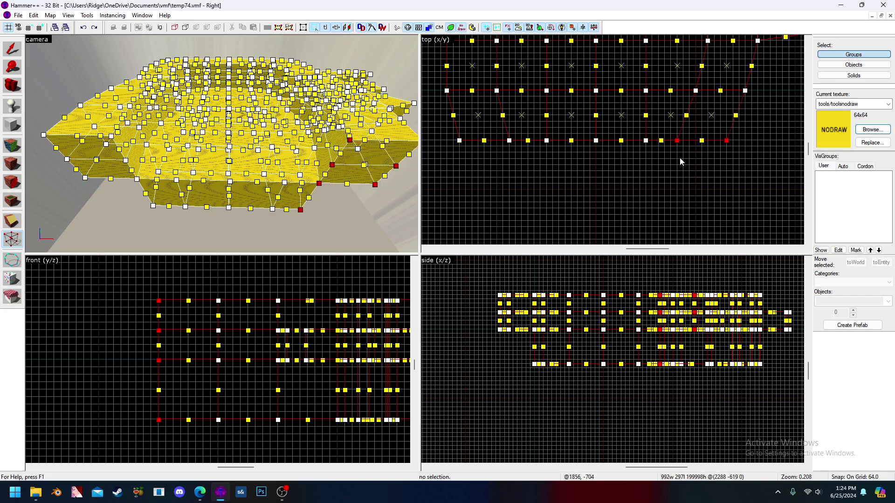
# Shift the west wall's southern vertices 64 more units east and the neighbouring inner floor vertices on both sides 128 units inward
pyautogui.scroll(-1, 680, 159)
pyautogui.scroll(1, 516, 136)
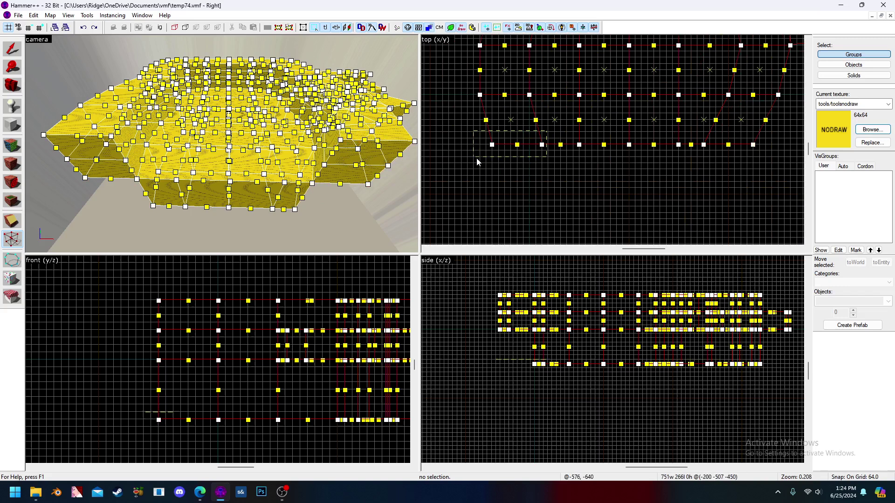
pyautogui.press('Right')
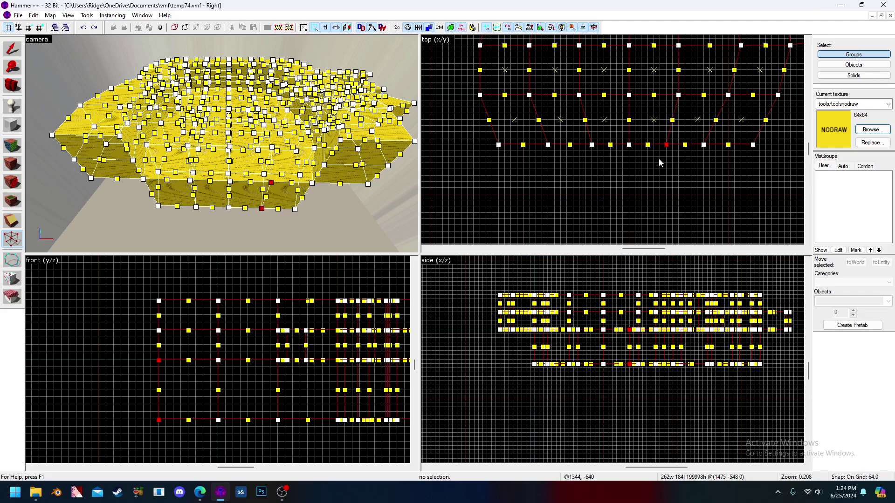
pyautogui.press('z')
pyautogui.press('w')
pyautogui.press('z')
pyautogui.press('s')
pyautogui.click(13, 53)
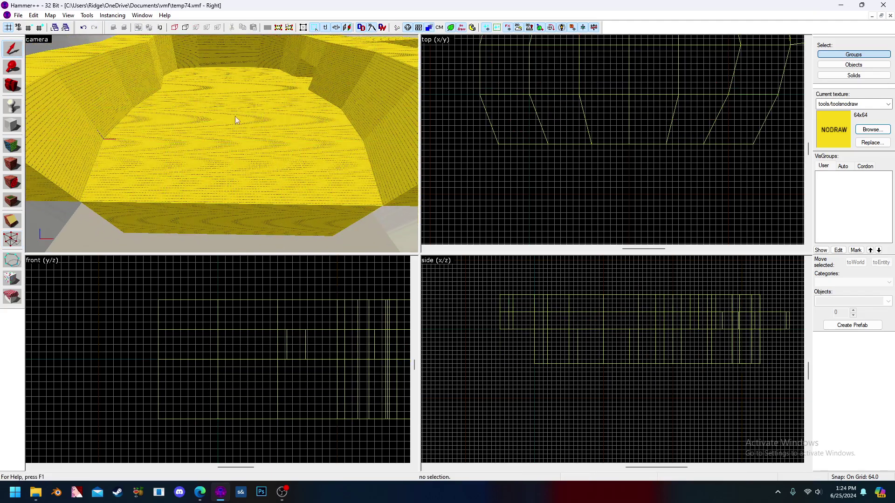
# Inspect the tapered southern end from inside and outside, checking the base's grouping by selecting and deselecting it
pyautogui.press('z')
pyautogui.click(222, 144)
pyautogui.press('w')
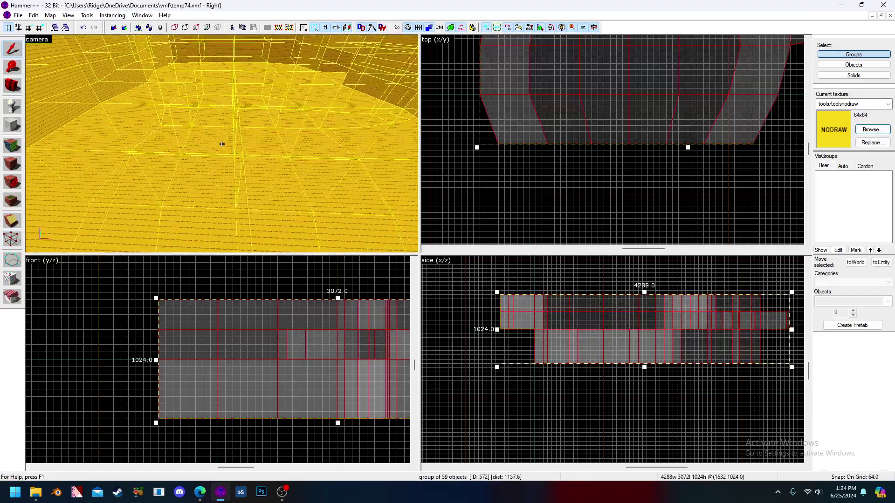
pyautogui.press('s')
pyautogui.press('z')
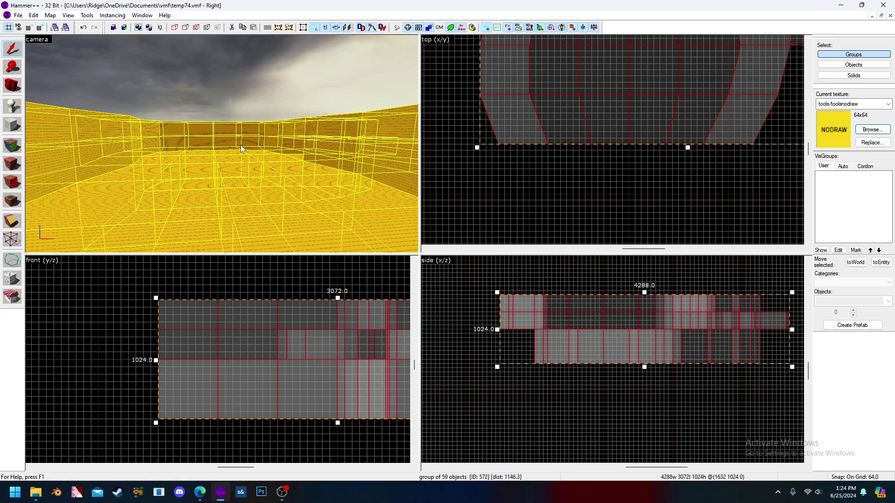
pyautogui.press('Escape')
pyautogui.press('z')
pyautogui.press('s')
pyautogui.press('z')
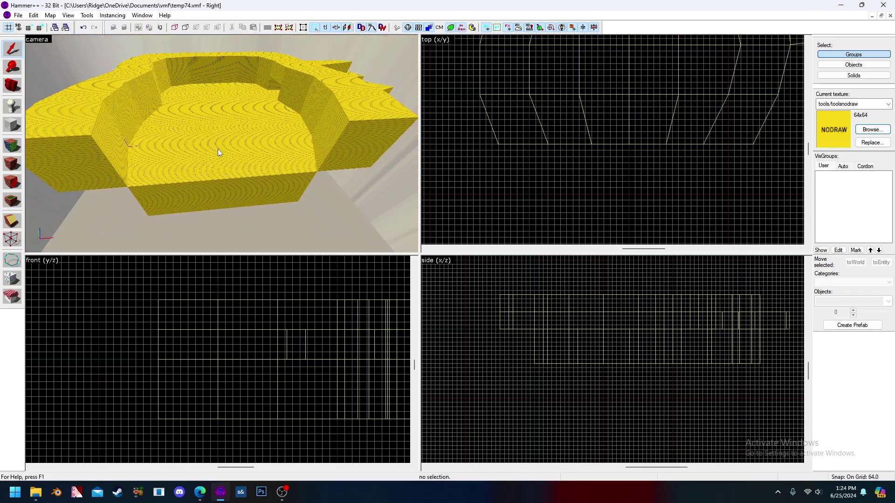
pyautogui.press('s')
pyautogui.click(189, 173)
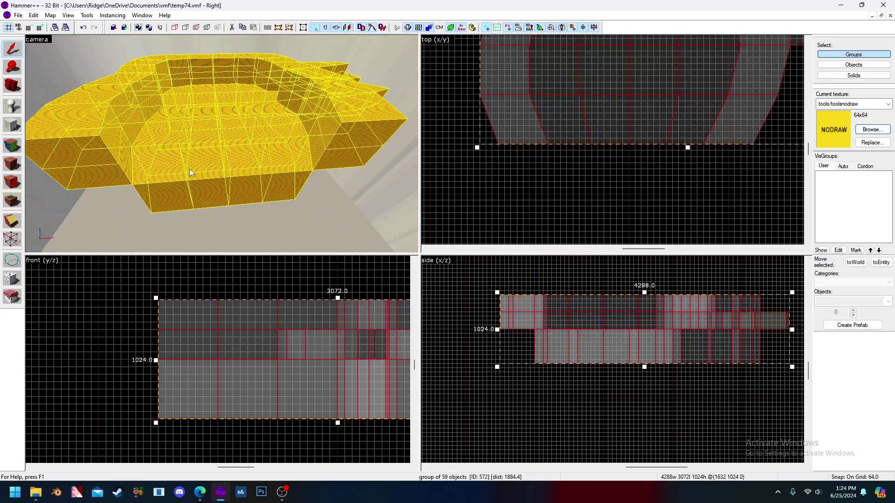
pyautogui.press('Escape')
pyautogui.click(288, 173)
pyautogui.press('Escape')
# Start face editing and select all the upward-facing faces of the basin floor, from its northern part to the tapered southern end
pyautogui.press('z')
pyautogui.press('z')
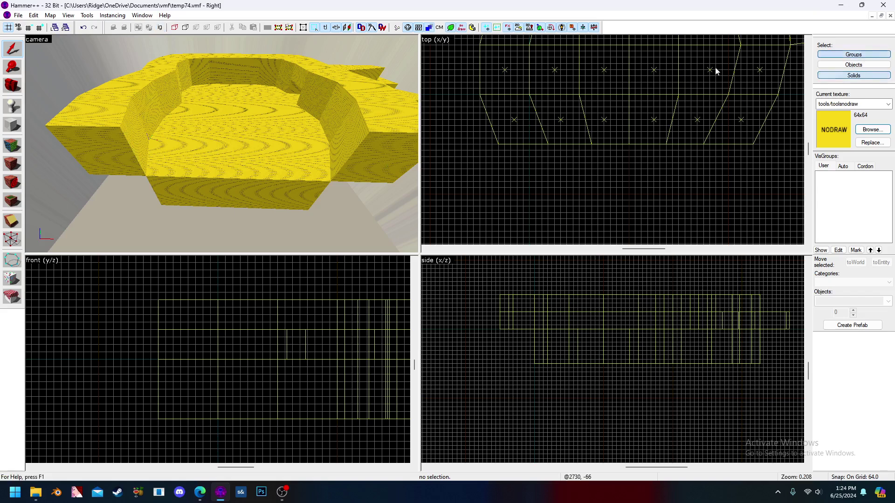
pyautogui.click(13, 145)
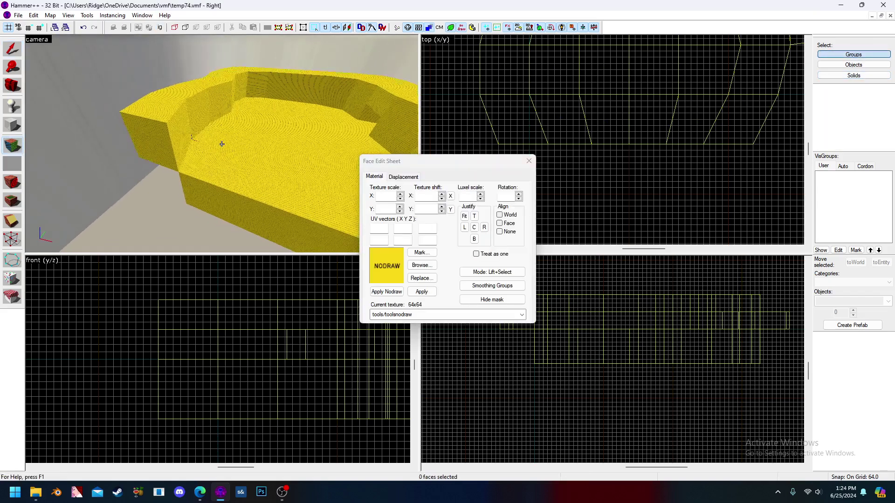
pyautogui.click(154, 170)
pyautogui.keyDown('ctrl'); pyautogui.click(201, 143); pyautogui.keyUp('ctrl')
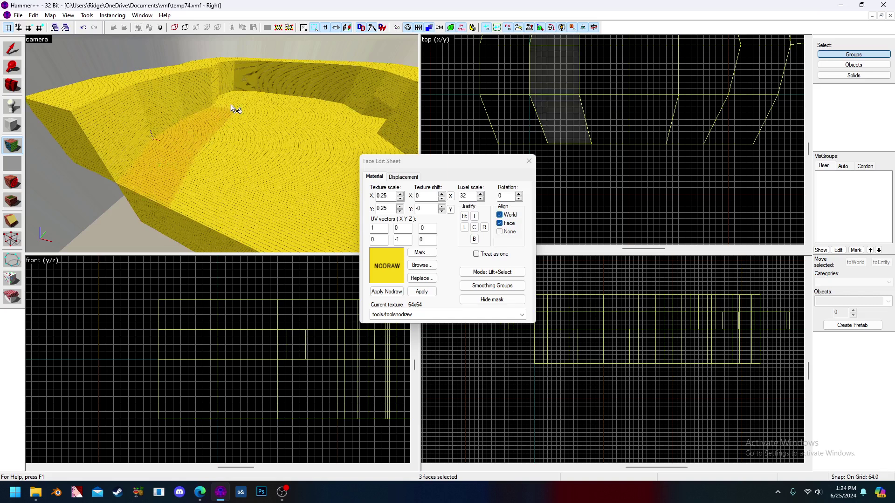
pyautogui.keyDown('ctrl'); pyautogui.click(247, 138); pyautogui.keyUp('ctrl')
pyautogui.keyDown('ctrl'); pyautogui.click(219, 189); pyautogui.keyUp('ctrl')
pyautogui.keyDown('ctrl'); pyautogui.click(284, 196); pyautogui.keyUp('ctrl')
pyautogui.keyDown('ctrl'); pyautogui.click(301, 135); pyautogui.keyUp('ctrl')
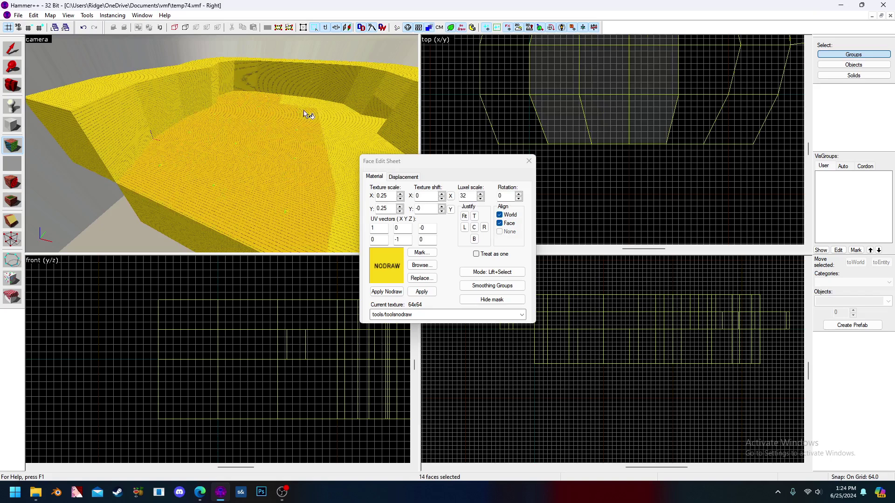
pyautogui.keyDown('ctrl'); pyautogui.click(347, 170); pyautogui.keyUp('ctrl')
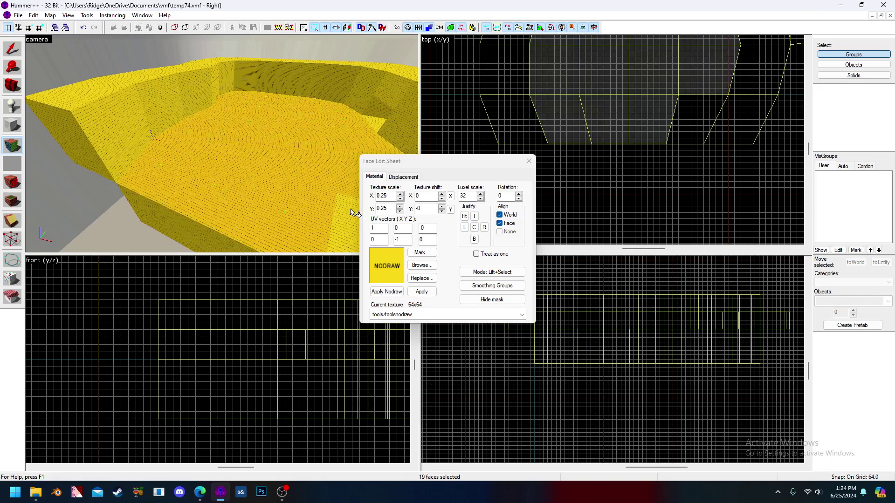
pyautogui.keyDown('ctrl'); pyautogui.click(354, 211); pyautogui.keyUp('ctrl')
# Add the east wall's inner and top faces to the face selection, from the southern end to the tunnel entrance
pyautogui.press('s')
pyautogui.keyDown('ctrl'); pyautogui.click(316, 150); pyautogui.keyUp('ctrl')
pyautogui.keyDown('ctrl'); pyautogui.click(321, 117); pyautogui.keyUp('ctrl')
pyautogui.keyDown('ctrl'); pyautogui.click(368, 100); pyautogui.keyUp('ctrl')
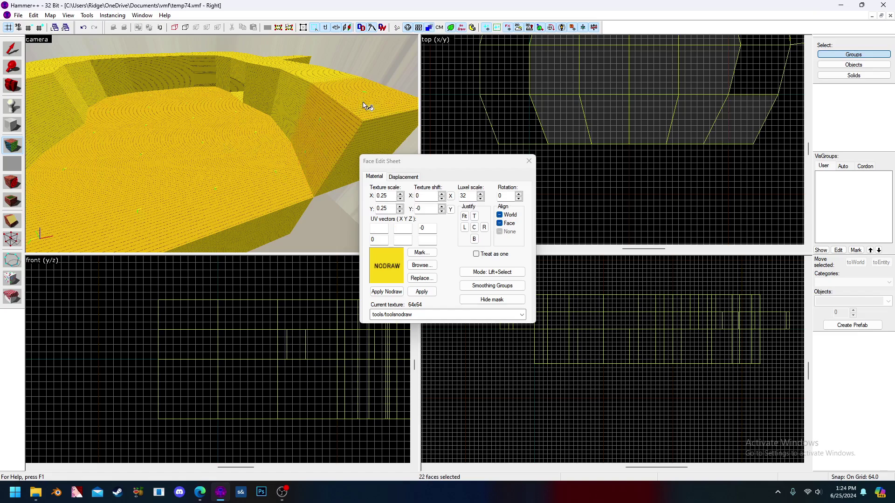
pyautogui.keyDown('ctrl'); pyautogui.click(298, 77); pyautogui.keyUp('ctrl')
pyautogui.press('w')
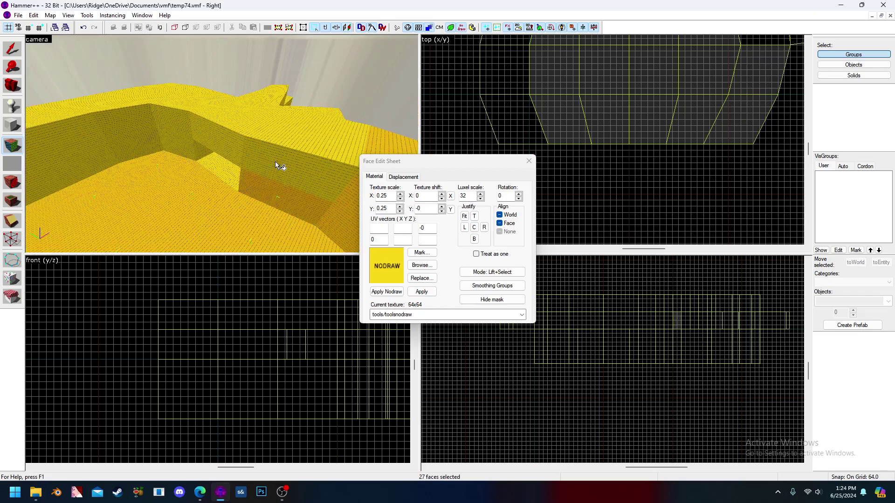
pyautogui.keyDown('ctrl'); pyautogui.click(275, 167); pyautogui.keyUp('ctrl')
pyautogui.keyDown('ctrl'); pyautogui.click(292, 137); pyautogui.keyUp('ctrl')
pyautogui.press('w')
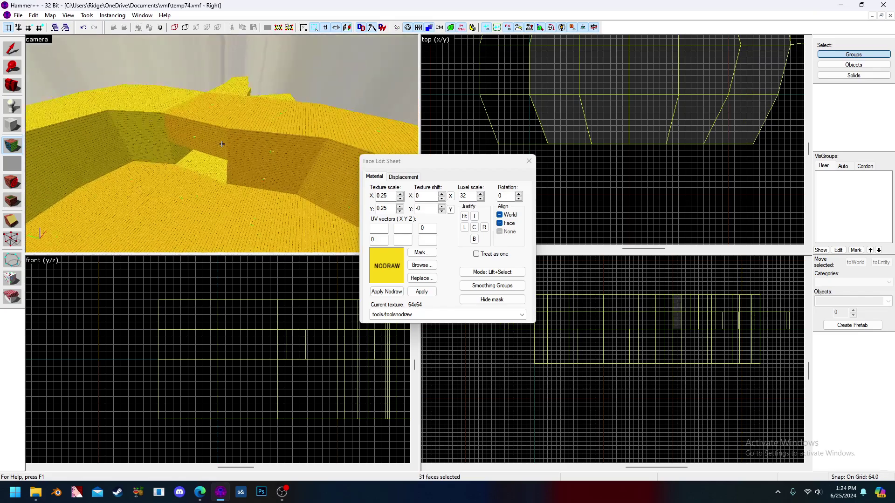
pyautogui.press('w')
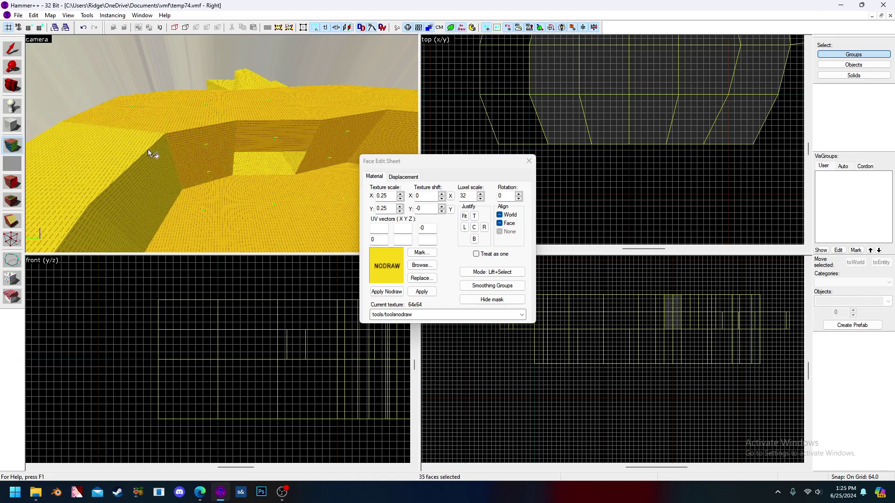
# Extend the face selection along the north wall, adding its upper and lower inner faces and its top faces
pyautogui.keyDown('ctrl'); pyautogui.click(141, 144); pyautogui.keyUp('ctrl')
pyautogui.keyDown('ctrl'); pyautogui.click(167, 190); pyautogui.keyUp('ctrl')
pyautogui.keyDown('ctrl'); pyautogui.click(257, 128); pyautogui.keyUp('ctrl')
pyautogui.keyDown('ctrl'); pyautogui.click(239, 138); pyautogui.keyUp('ctrl')
pyautogui.keyDown('ctrl'); pyautogui.click(230, 167); pyautogui.keyUp('ctrl')
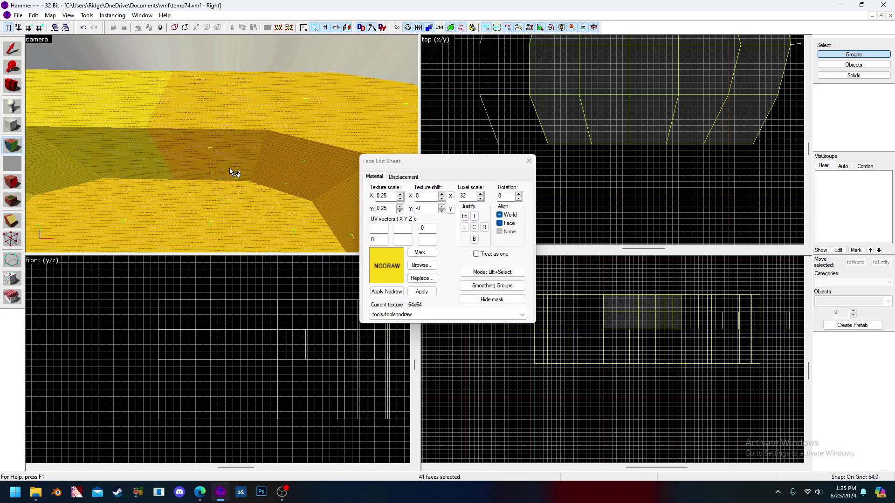
pyautogui.keyDown('ctrl'); pyautogui.click(194, 167); pyautogui.keyUp('ctrl')
pyautogui.keyDown('ctrl'); pyautogui.click(192, 146); pyautogui.keyUp('ctrl')
pyautogui.keyDown('ctrl'); pyautogui.click(200, 86); pyautogui.keyUp('ctrl')
# Add the inner and top faces of the northwest corner and the northern part of the west wall to the selection
pyautogui.keyDown('ctrl'); pyautogui.click(270, 160); pyautogui.keyUp('ctrl')
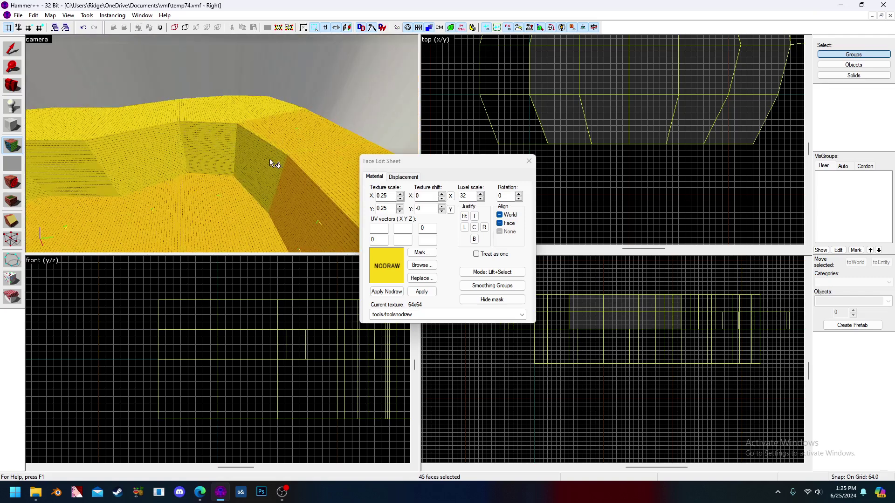
pyautogui.keyDown('ctrl'); pyautogui.click(225, 113); pyautogui.keyUp('ctrl')
pyautogui.keyDown('ctrl'); pyautogui.click(259, 110); pyautogui.keyUp('ctrl')
pyautogui.keyDown('ctrl'); pyautogui.click(198, 137); pyautogui.keyUp('ctrl')
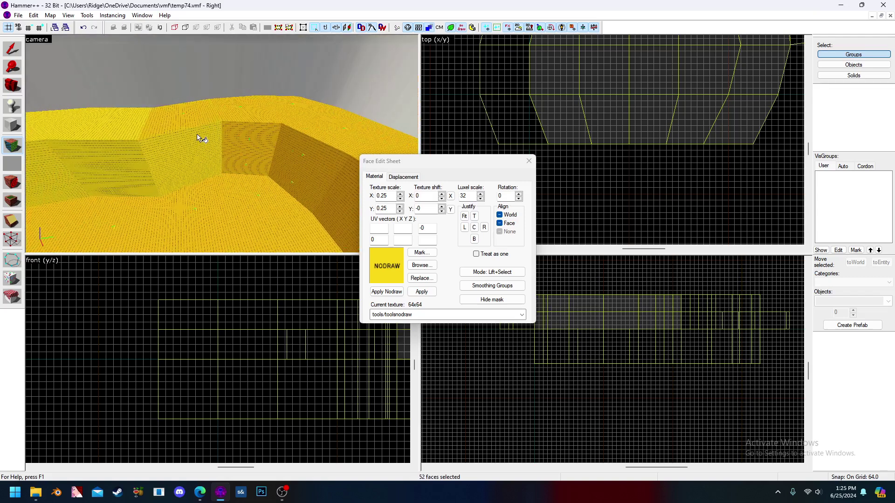
pyautogui.keyDown('ctrl'); pyautogui.click(201, 140); pyautogui.keyUp('ctrl')
pyautogui.keyDown('ctrl'); pyautogui.click(202, 166); pyautogui.keyUp('ctrl')
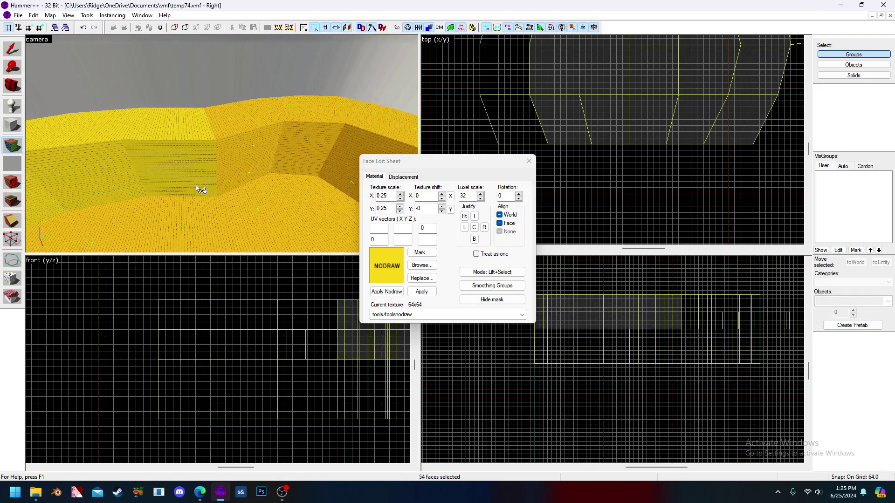
pyautogui.keyDown('ctrl'); pyautogui.click(197, 189); pyautogui.keyUp('ctrl')
pyautogui.keyDown('ctrl'); pyautogui.click(195, 162); pyautogui.keyUp('ctrl')
# Add the remaining inner and top faces of the west wall's southern part to the selection
pyautogui.press('z')
pyautogui.press('z')
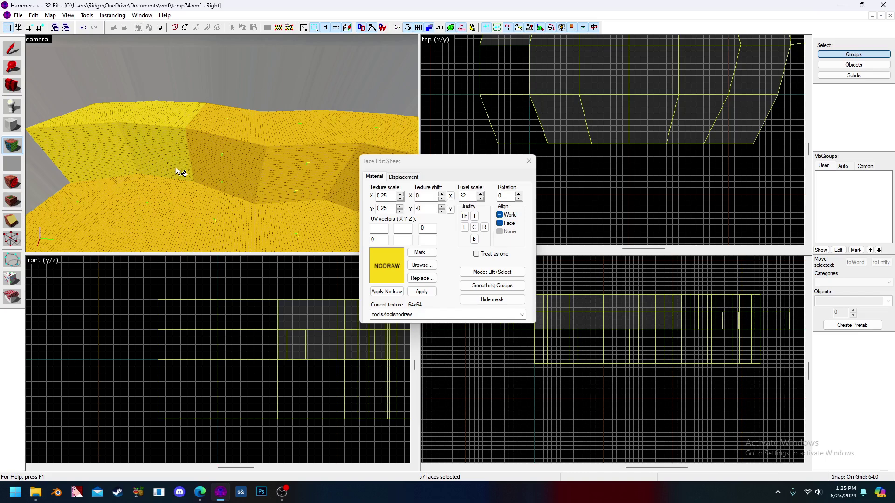
pyautogui.keyDown('ctrl'); pyautogui.click(175, 123); pyautogui.keyUp('ctrl')
pyautogui.keyDown('ctrl'); pyautogui.click(122, 121); pyautogui.keyUp('ctrl')
pyautogui.keyDown('ctrl'); pyautogui.click(106, 138); pyautogui.keyUp('ctrl')
pyautogui.keyDown('ctrl'); pyautogui.click(114, 169); pyautogui.keyUp('ctrl')
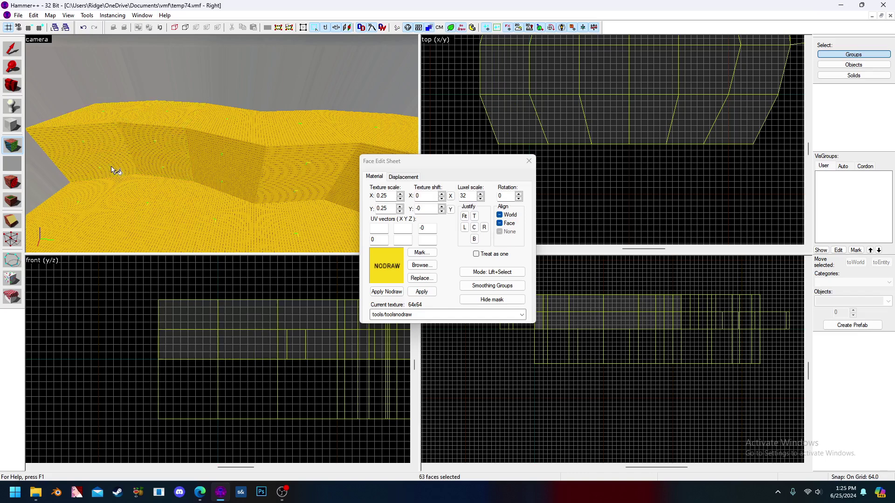
# Select the upper and lower end faces at the west wall's southern tip, plus its adjoining outer side faces
pyautogui.press('z')
pyautogui.press('z')
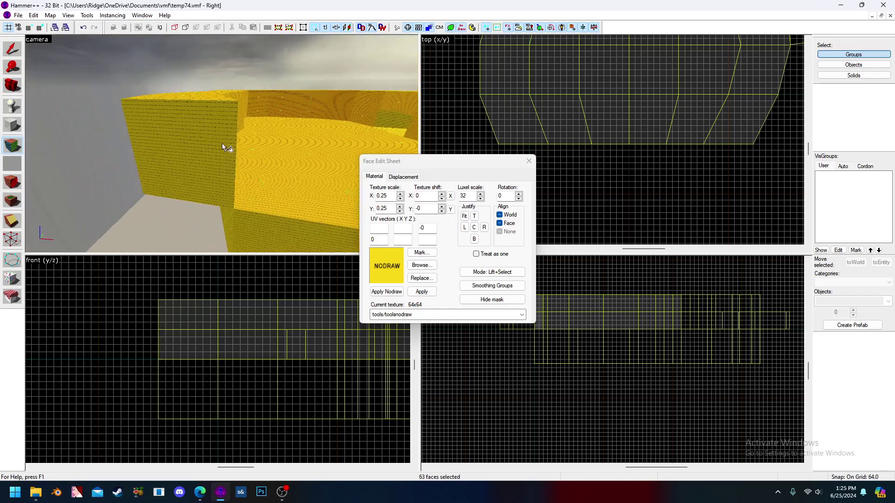
pyautogui.press('d')
pyautogui.press('w')
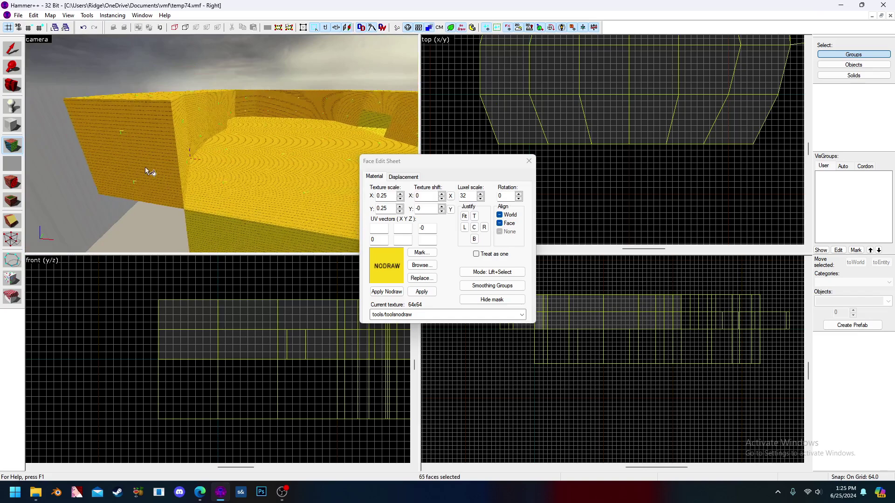
pyautogui.keyDown('ctrl'); pyautogui.click(110, 134); pyautogui.keyUp('ctrl')
pyautogui.press('z')
pyautogui.press('z')
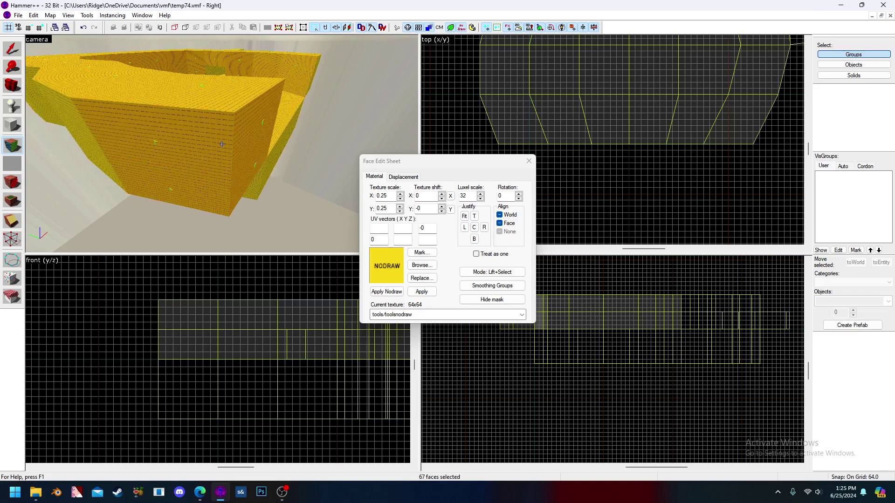
# Select the upper and lower end faces at the east wall's southern tip, plus its adjoining outer side faces
pyautogui.press('z')
pyautogui.keyDown('ctrl'); pyautogui.click(223, 183); pyautogui.keyUp('ctrl')
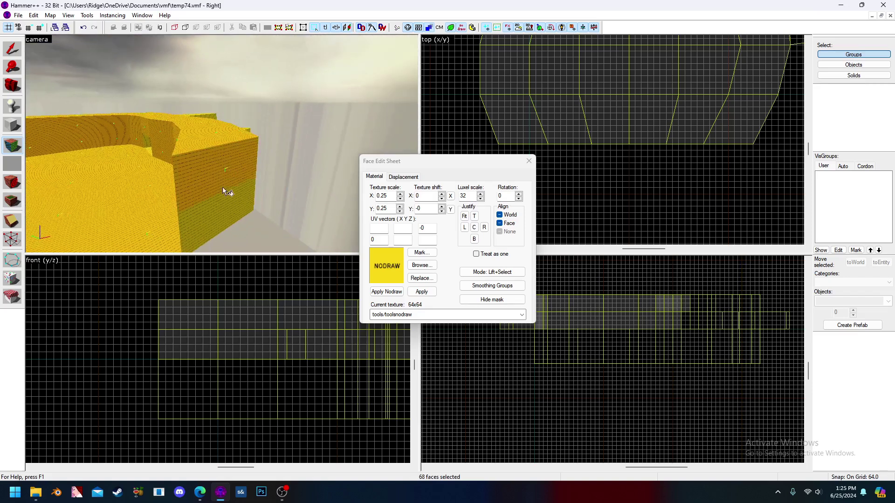
pyautogui.press('z')
pyautogui.press('z')
pyautogui.keyDown('ctrl'); pyautogui.click(224, 155); pyautogui.keyUp('ctrl')
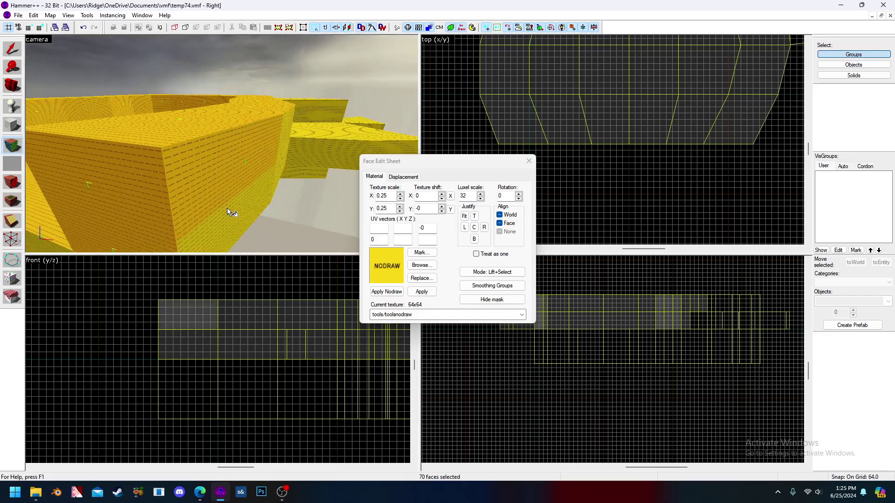
pyautogui.keyDown('ctrl'); pyautogui.click(229, 210); pyautogui.keyUp('ctrl')
pyautogui.press('z')
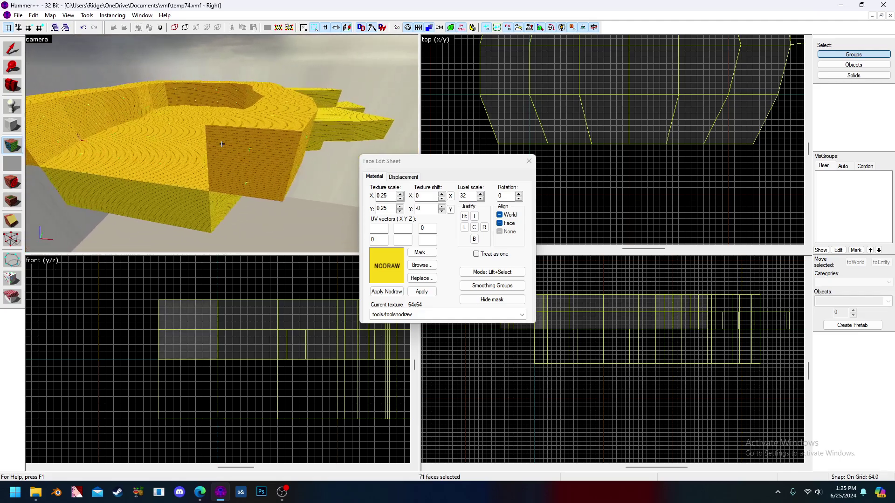
# Add the floor and side wall faces just inside the tunnel entrance to the selection
pyautogui.press('z')
pyautogui.press('a')
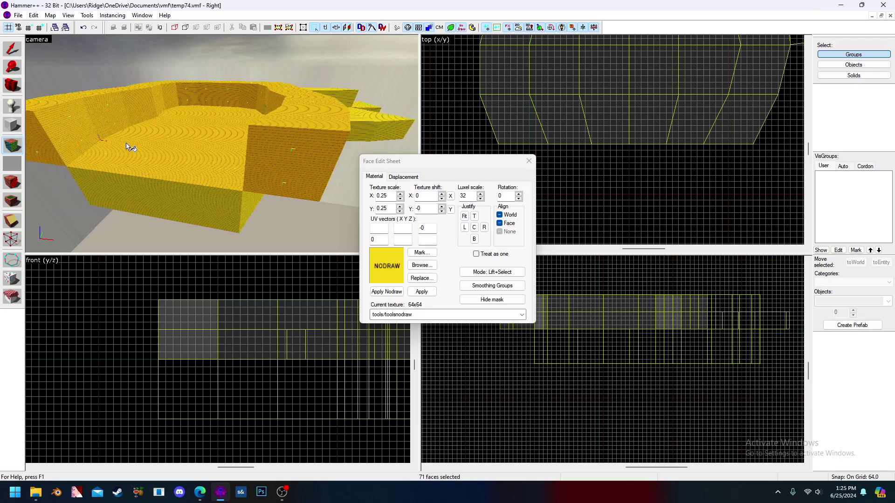
pyautogui.press('w')
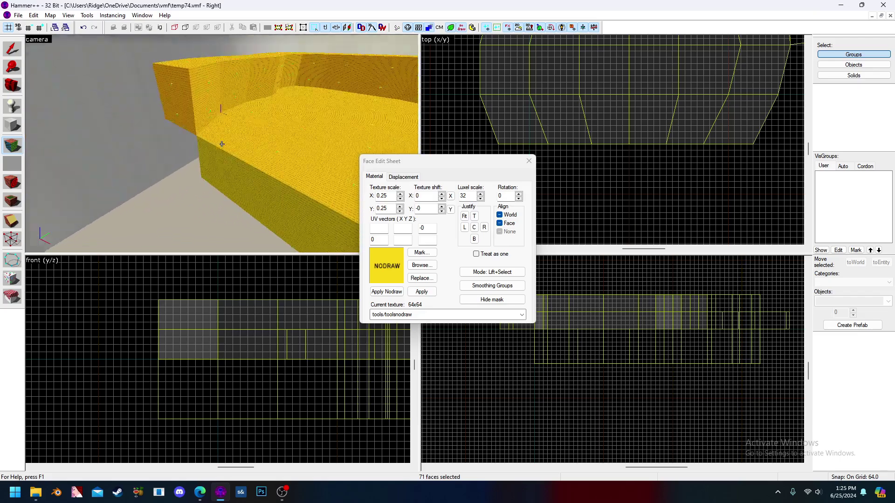
pyautogui.press('z')
pyautogui.press('w')
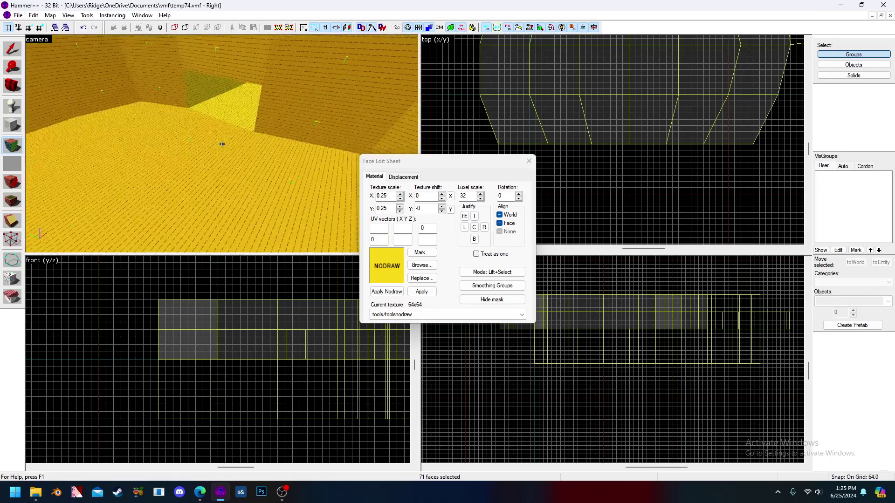
pyautogui.press('z')
pyautogui.keyDown('ctrl'); pyautogui.click(164, 196); pyautogui.keyUp('ctrl')
pyautogui.keyDown('ctrl'); pyautogui.click(268, 153); pyautogui.keyUp('ctrl')
pyautogui.keyDown('ctrl'); pyautogui.click(166, 142); pyautogui.keyUp('ctrl')
# Add the floor, wall and ceiling faces deeper inside the curving tunnel to the selection
pyautogui.press('w')
pyautogui.keyDown('ctrl'); pyautogui.click(170, 192); pyautogui.keyUp('ctrl')
pyautogui.keyDown('ctrl'); pyautogui.click(236, 116); pyautogui.keyUp('ctrl')
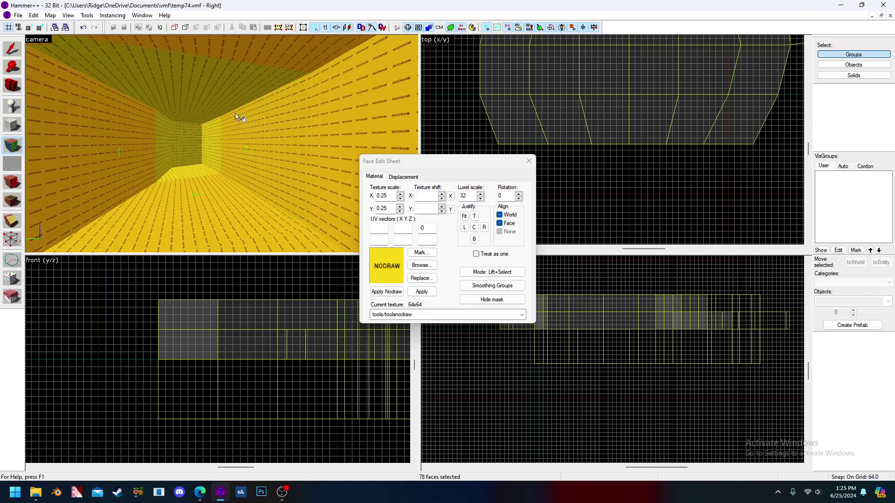
pyautogui.press('w')
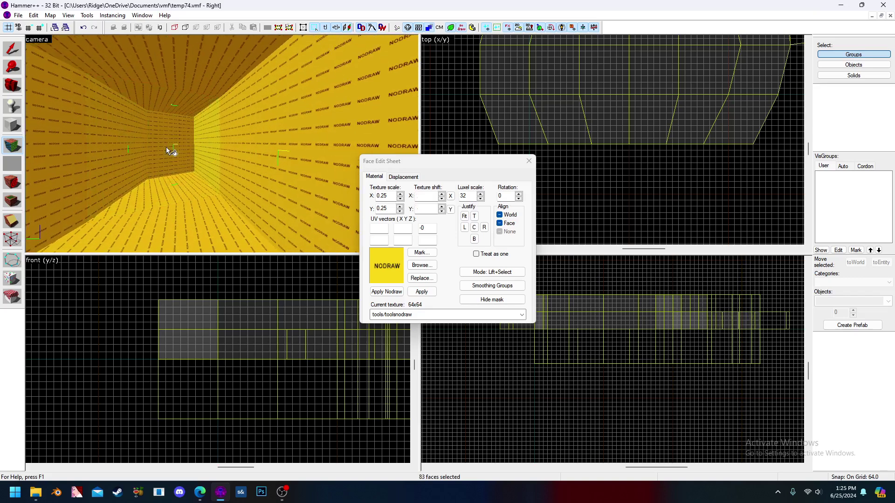
pyautogui.press('z')
pyautogui.press('w')
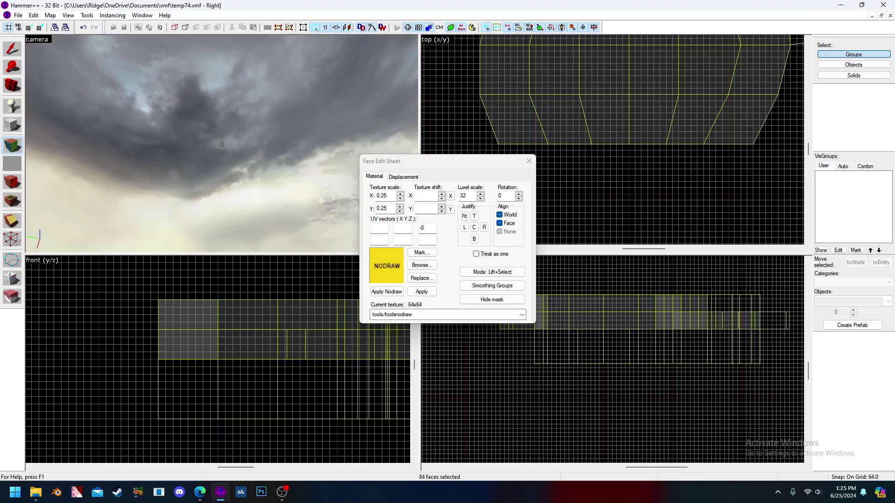
# Convert all the selected terrain and tunnel faces into displacements with power 3
pyautogui.press('s')
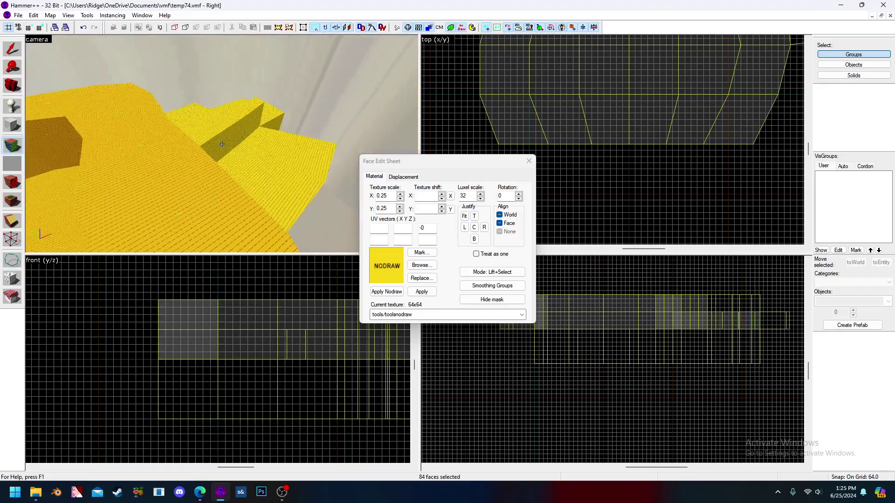
pyautogui.press('z')
pyautogui.press('z')
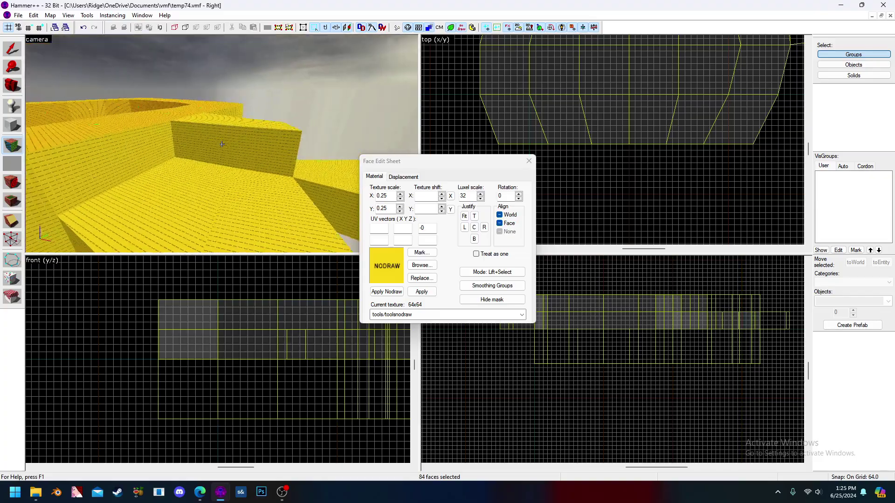
pyautogui.press('w')
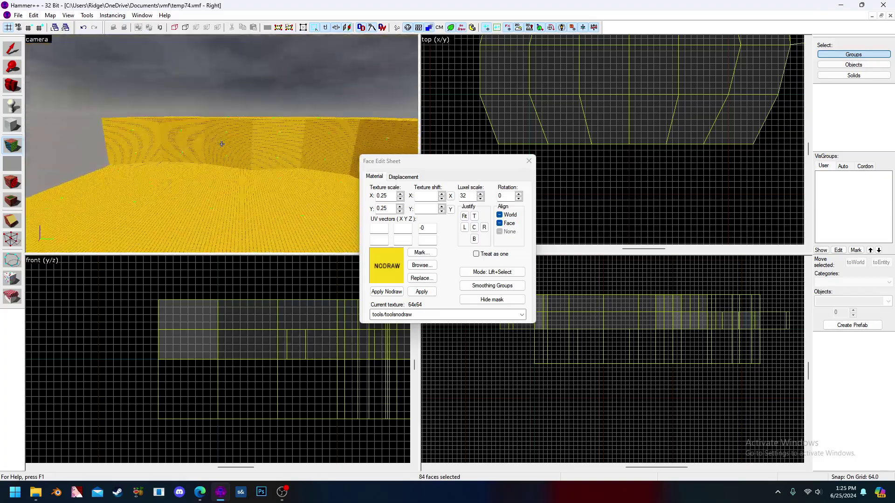
pyautogui.press('s')
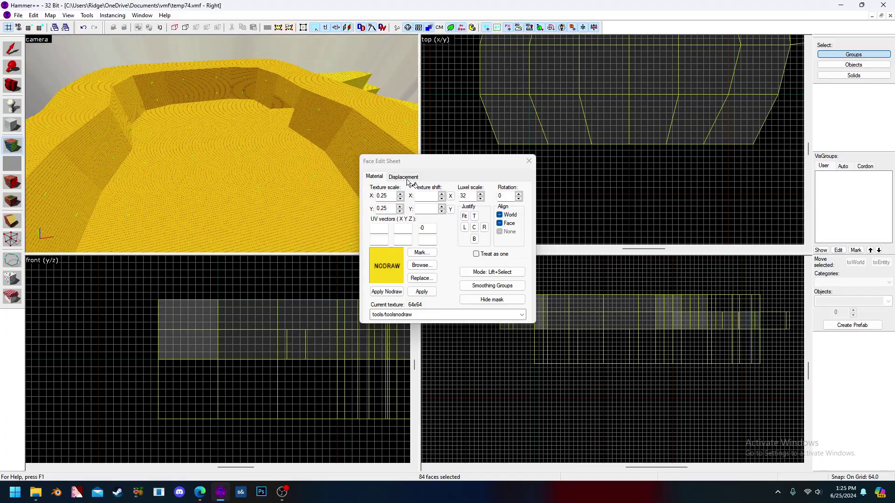
pyautogui.click(403, 177)
pyautogui.moveTo(424, 161); pyautogui.dragTo(449, 166)
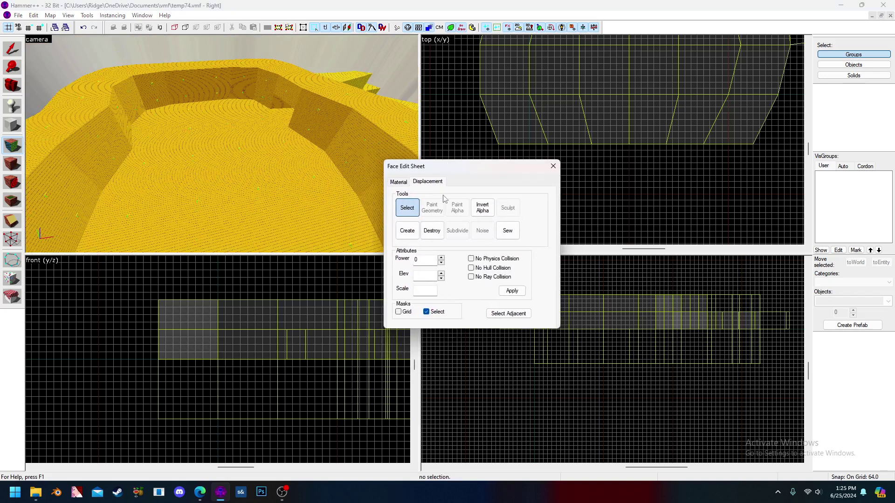
pyautogui.click(406, 230)
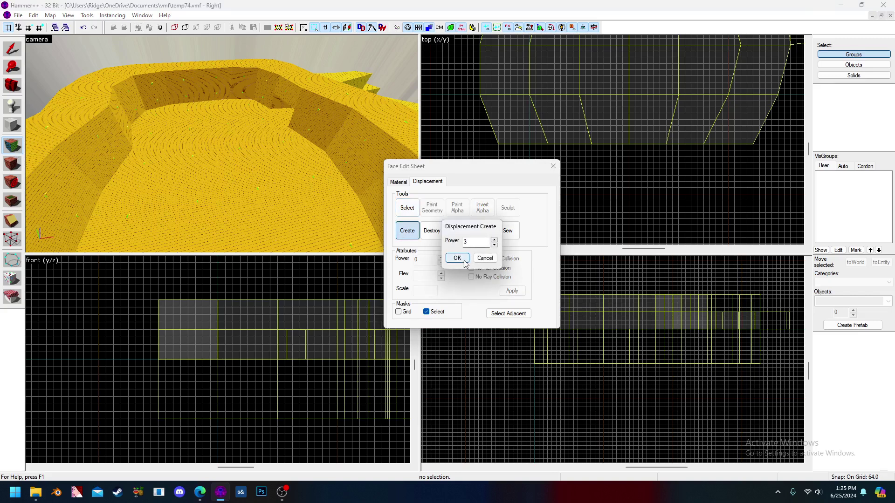
pyautogui.click(494, 245)
pyautogui.click(456, 257)
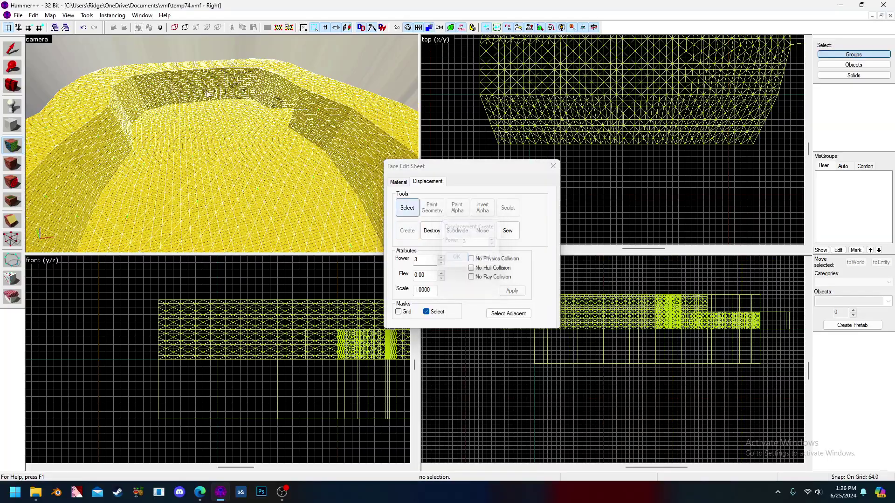
pyautogui.press('z')
pyautogui.press('s')
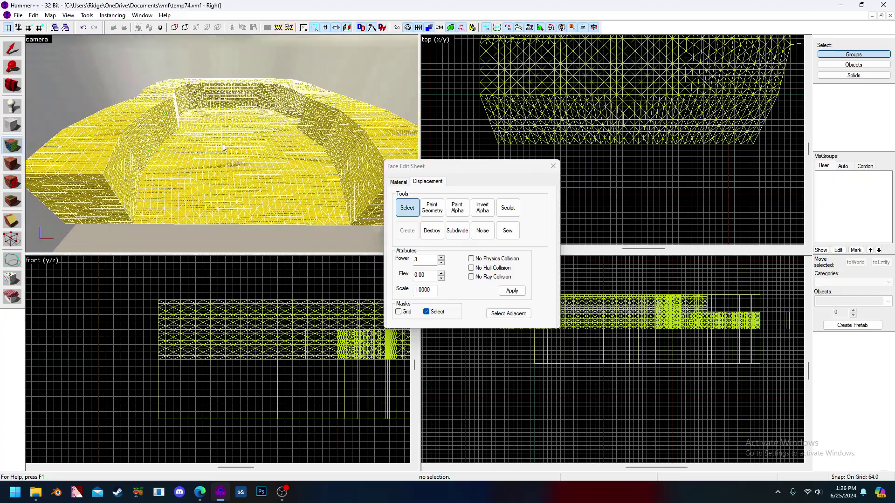
# Select the whole terrain group and examine the displacement mesh across its floor, walls and tops
pyautogui.press('d')
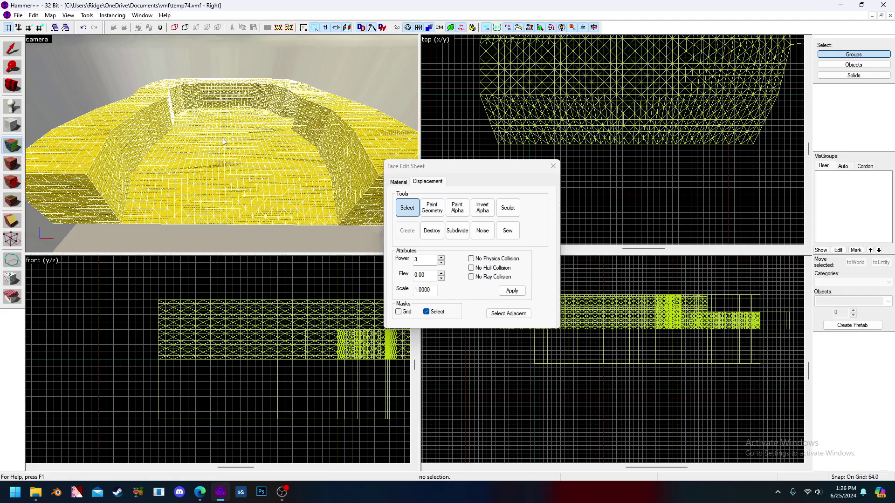
pyautogui.press('w')
pyautogui.press('z')
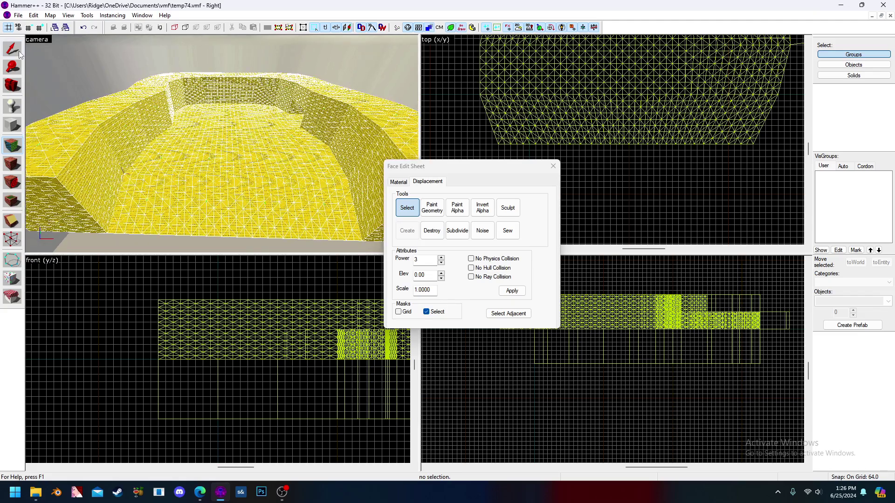
pyautogui.click(18, 50)
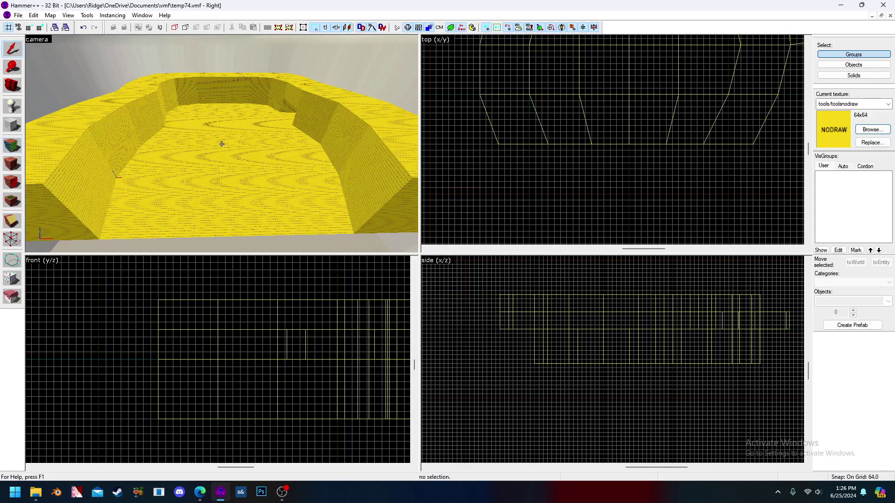
pyautogui.click(222, 144)
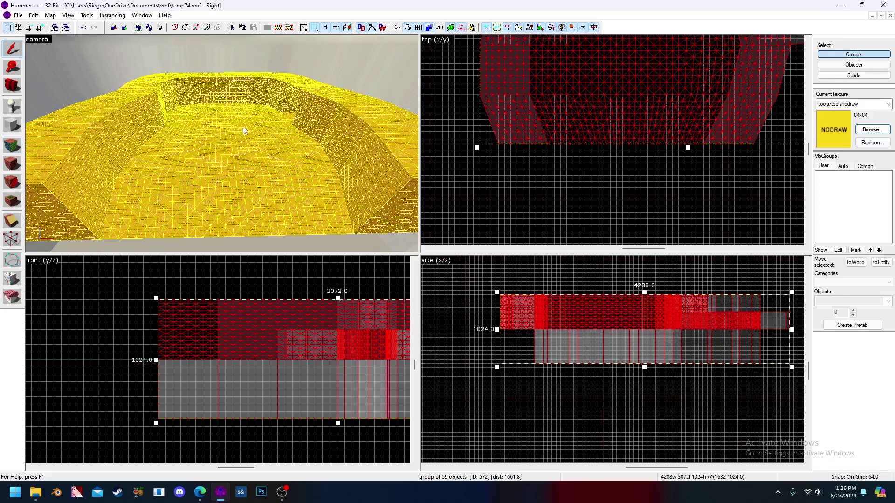
pyautogui.press('Escape')
pyautogui.press('z')
pyautogui.click(222, 144)
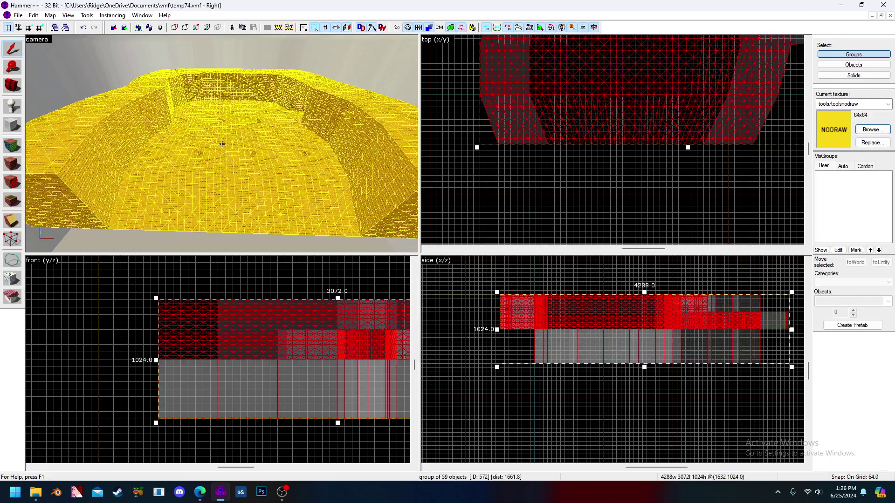
pyautogui.press('w')
pyautogui.press('s')
pyautogui.press('z')
pyautogui.press('z')
pyautogui.press('s')
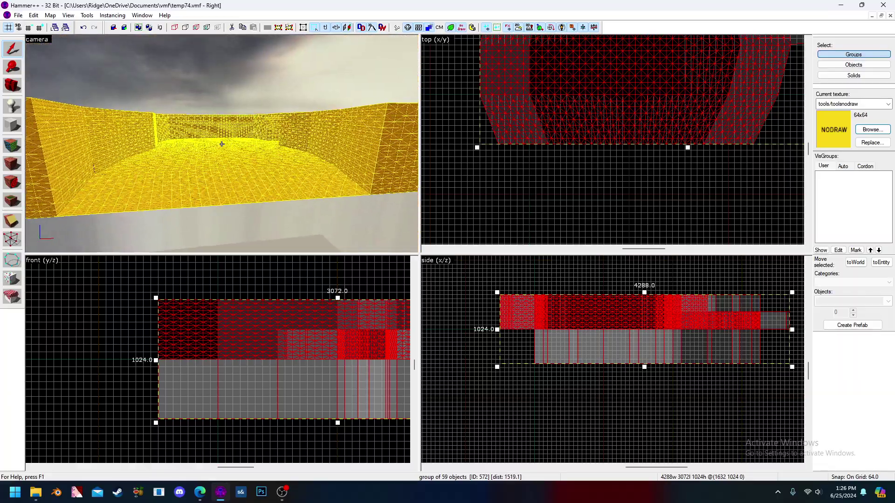
pyautogui.press('w')
pyautogui.press('z')
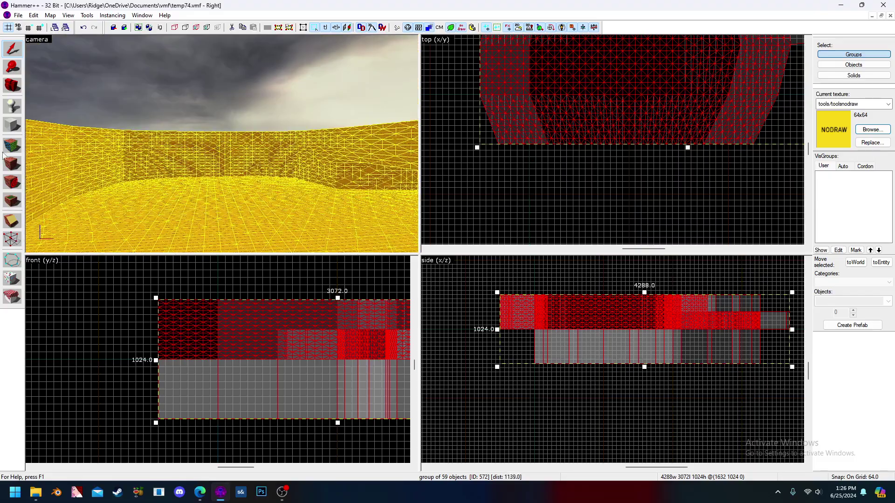
# Filter textures by "conf" and apply blend/blend_conf_cliff01asand to the lower inner face at the west wall's southern end
pyautogui.click(9, 150)
pyautogui.press('z')
pyautogui.press('z')
pyautogui.click(164, 162)
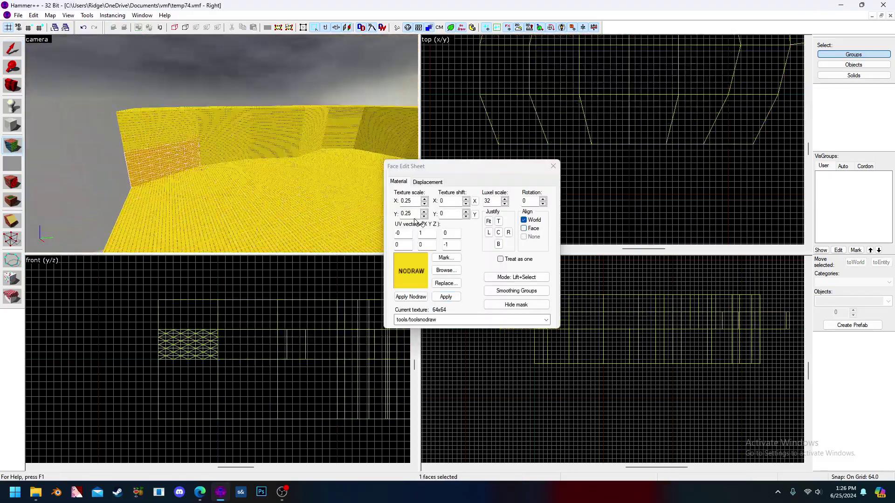
pyautogui.click(447, 270)
pyautogui.write('conf')
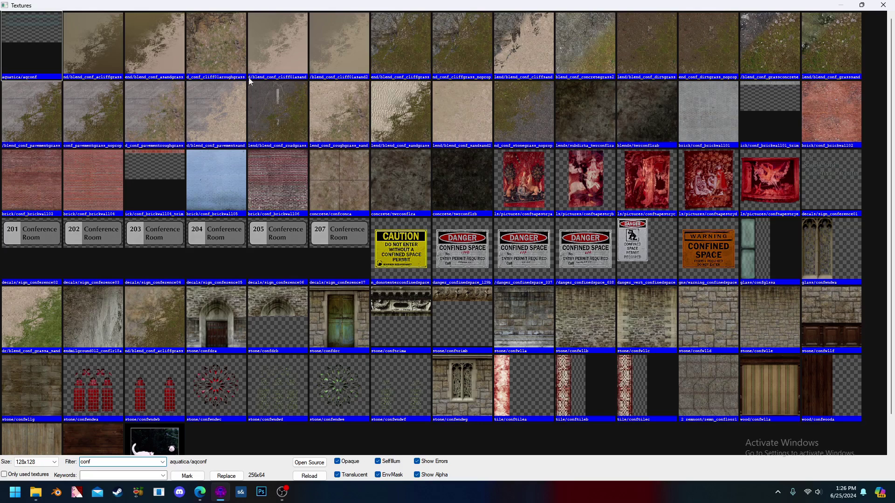
pyautogui.click(141, 50)
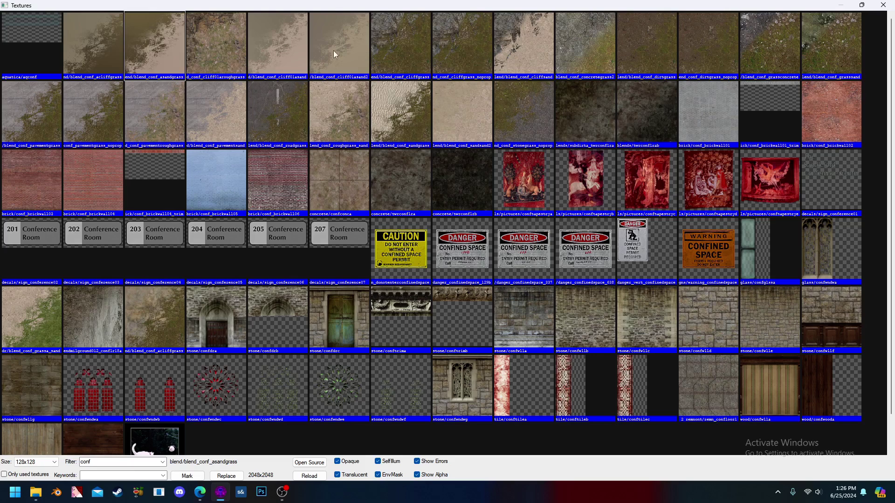
pyautogui.doubleClick(295, 48)
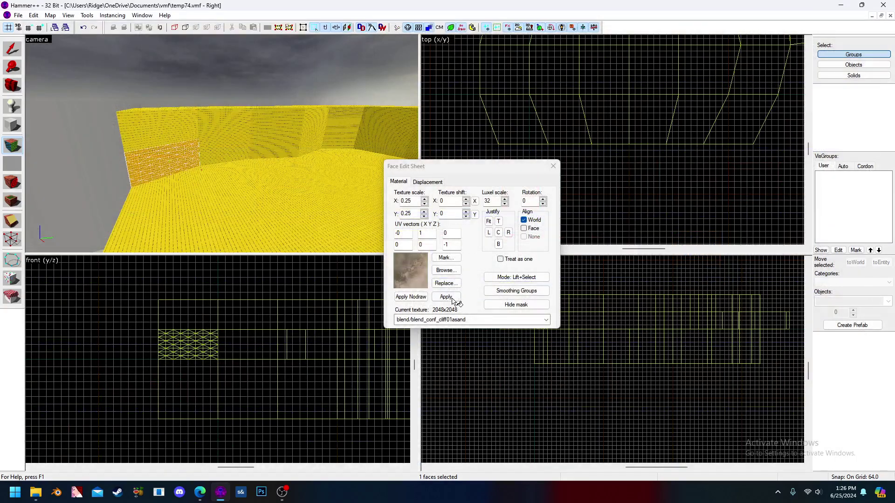
pyautogui.click(446, 296)
# Wrap the cliff material onto the upper face of the first west wall section and both faces of the second section
pyautogui.press('a')
pyautogui.press('w')
pyautogui.click(183, 199)
pyautogui.click(183, 182)
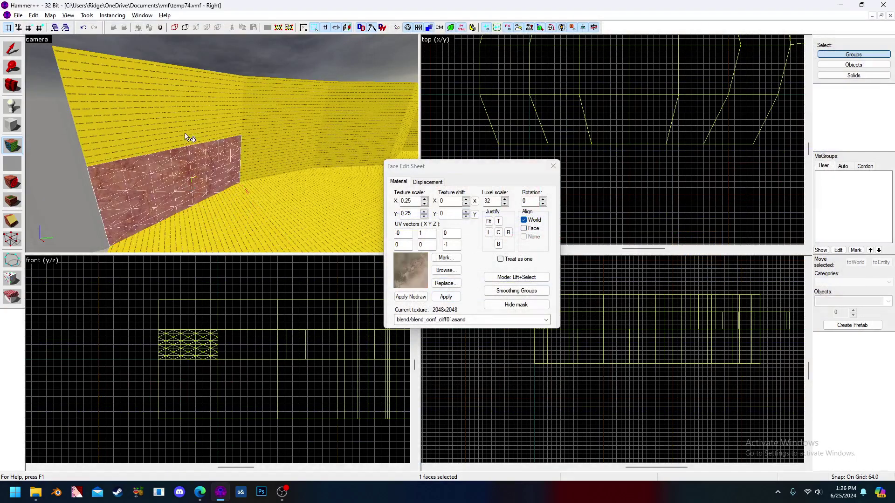
pyautogui.rightClick(184, 130)
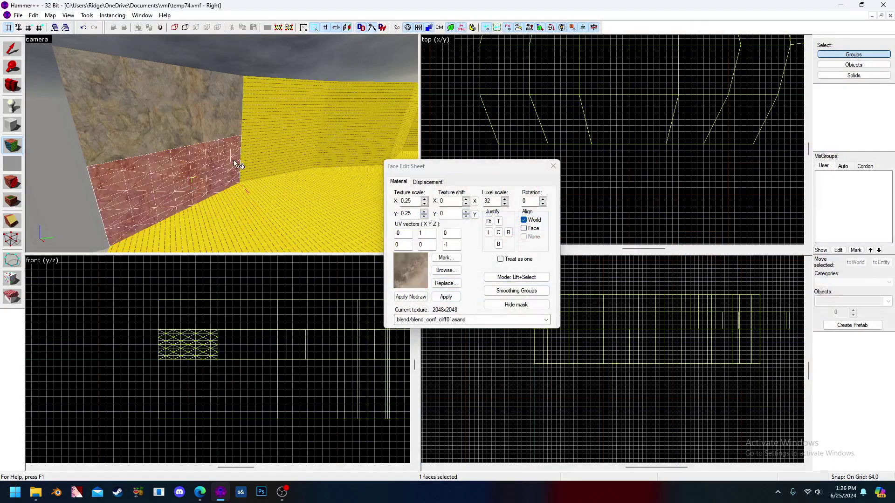
pyautogui.rightClick(269, 157)
pyautogui.click(269, 158)
pyautogui.rightClick(290, 119)
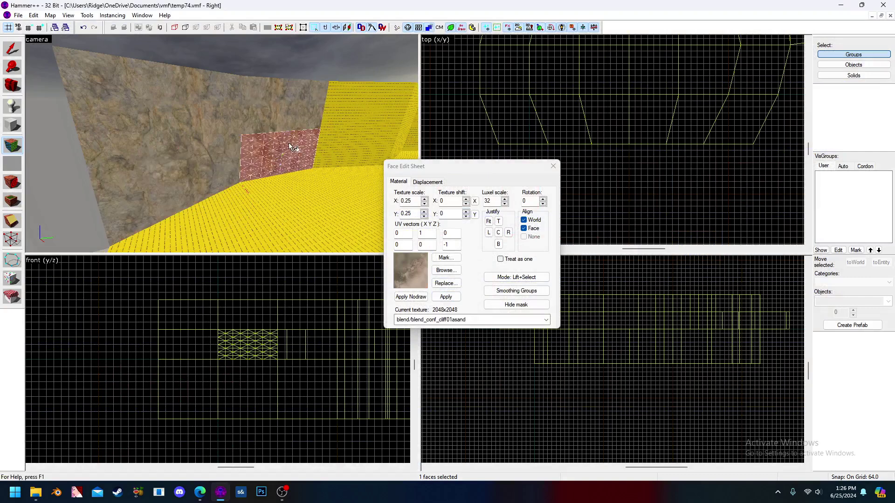
# Continue the cliff material onto the lower and upper inner faces of the west wall's third and fourth sections
pyautogui.rightClick(344, 141)
pyautogui.click(344, 141)
pyautogui.rightClick(348, 112)
pyautogui.press('z')
pyautogui.press('w')
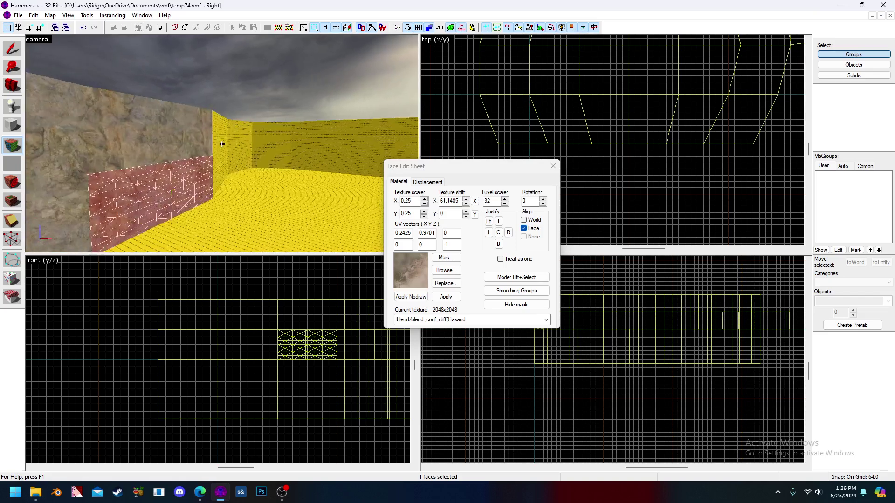
pyautogui.press('z')
pyautogui.rightClick(230, 169)
pyautogui.click(230, 168)
pyautogui.rightClick(230, 116)
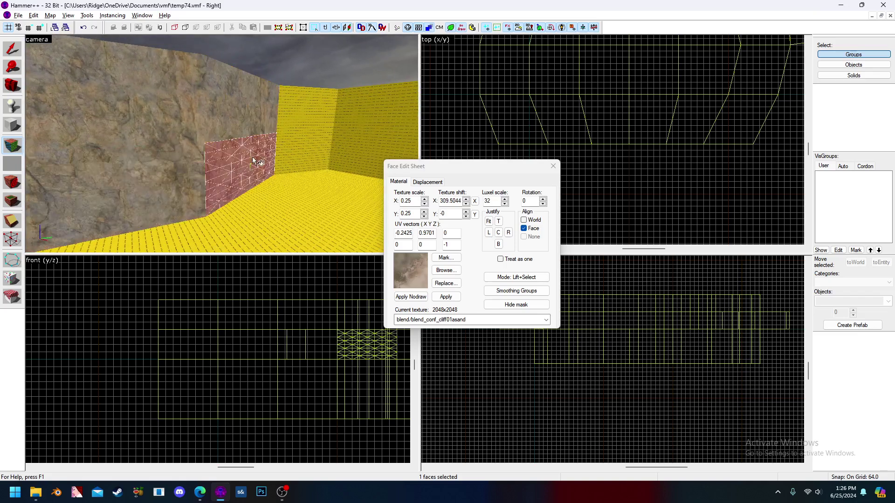
# Continue the cliff material around the northwest corner onto the lower and upper faces of its angled wall sections
pyautogui.rightClick(292, 155)
pyautogui.click(292, 155)
pyautogui.rightClick(306, 113)
pyautogui.rightClick(346, 149)
pyautogui.click(345, 149)
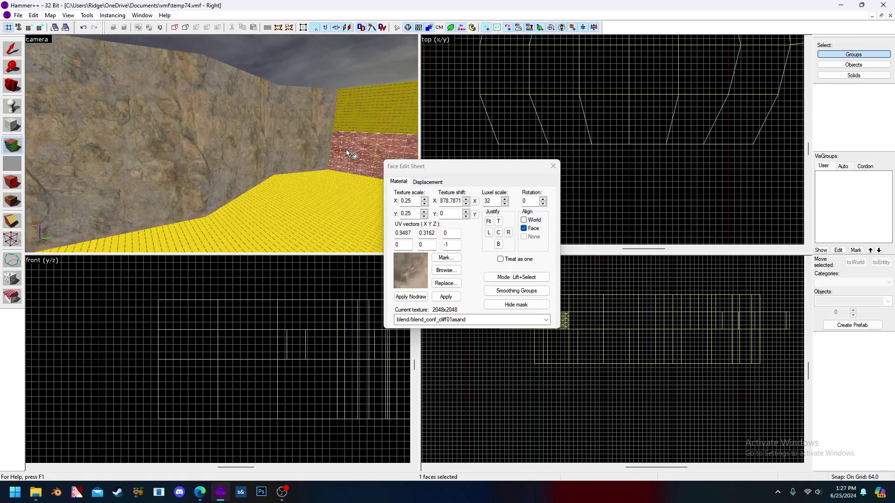
pyautogui.press('z')
pyautogui.press('z')
pyautogui.rightClick(149, 109)
# Continue the cliff material along the lower and upper inner faces of the north wall
pyautogui.click(211, 148)
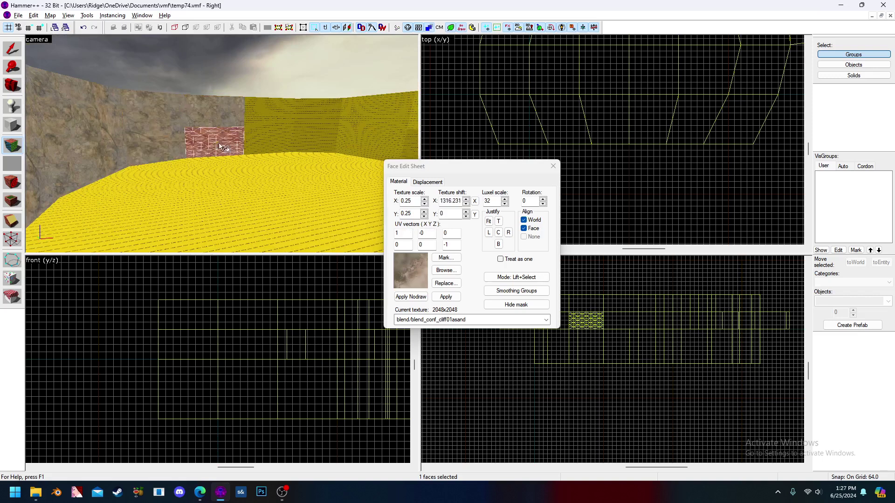
pyautogui.click(259, 142)
pyautogui.rightClick(264, 116)
pyautogui.rightClick(302, 141)
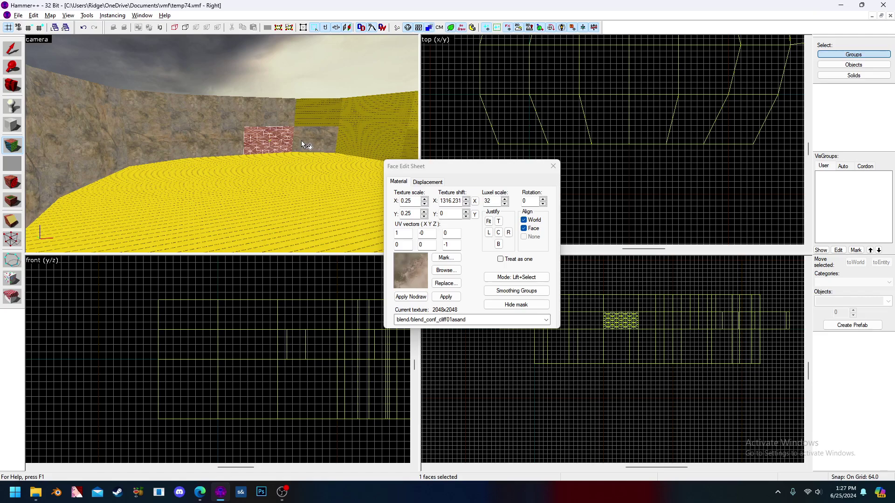
pyautogui.click(302, 141)
pyautogui.rightClick(309, 115)
# Wrap the cliff material around the northeast corner and onto the east wall's face above the tunnel entrance
pyautogui.press('z')
pyautogui.press('w')
pyautogui.press('z')
pyautogui.rightClick(222, 167)
pyautogui.click(222, 166)
pyautogui.rightClick(243, 111)
pyautogui.click(244, 111)
pyautogui.rightClick(323, 122)
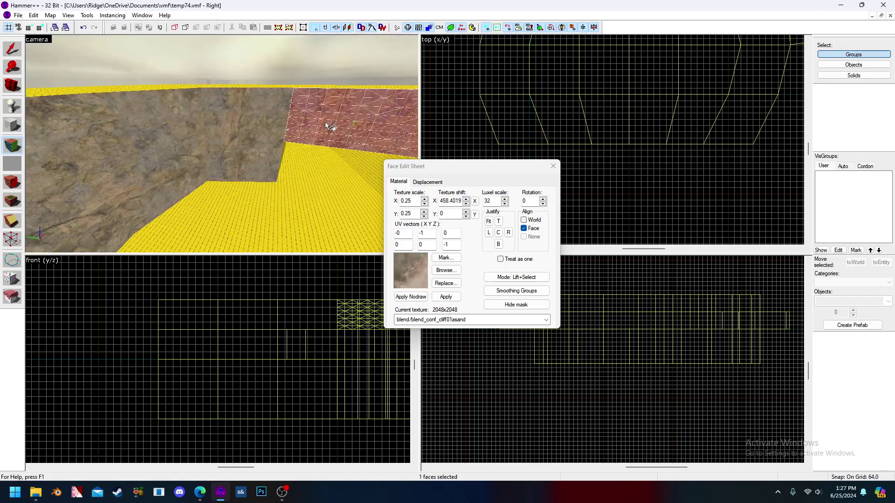
pyautogui.click(325, 122)
# Wrap the cliff material onto both faces of the east wall section south of the tunnel and the next lower face
pyautogui.press('z')
pyautogui.press('w')
pyautogui.press('z')
pyautogui.keyDown('alt'); pyautogui.rightClick(211, 147); pyautogui.keyUp('alt')
pyautogui.click(210, 145)
pyautogui.keyDown('alt'); pyautogui.rightClick(209, 179); pyautogui.keyUp('alt')
pyautogui.click(209, 180)
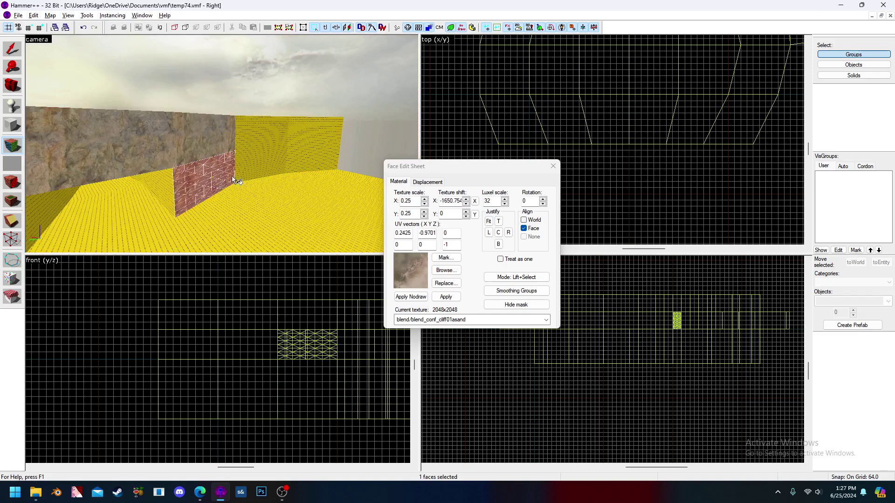
pyautogui.keyDown('alt'); pyautogui.rightClick(248, 166); pyautogui.keyUp('alt')
pyautogui.click(248, 166)
pyautogui.keyDown('alt'); pyautogui.rightClick(258, 143); pyautogui.keyUp('alt')
pyautogui.keyDown('alt'); pyautogui.rightClick(295, 138); pyautogui.keyUp('alt')
pyautogui.keyDown('alt'); pyautogui.rightClick(310, 150); pyautogui.keyUp('alt')
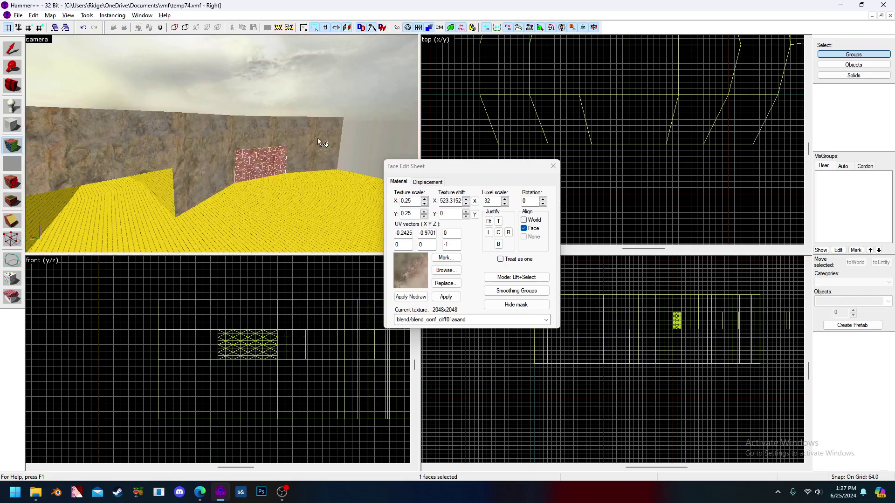
pyautogui.hotkey('ctrl', 'z')
pyautogui.hotkey('ctrl', 'z')
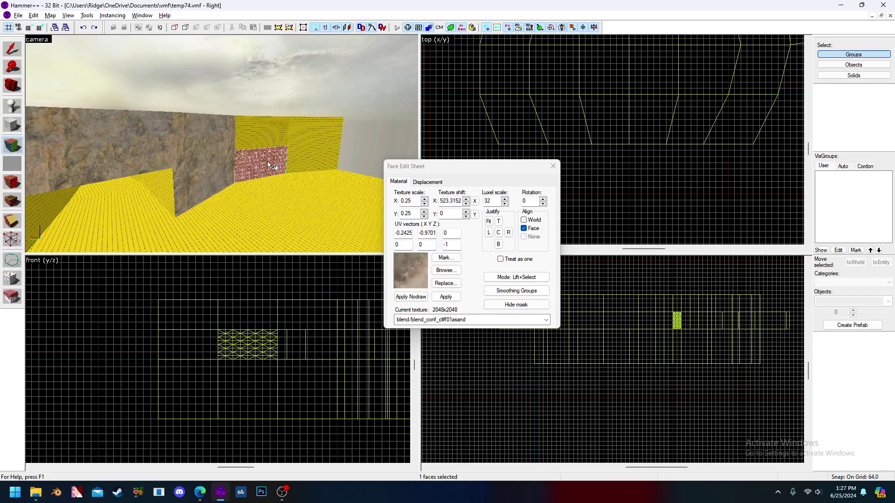
# Apply the wrapped cliff material to the remaining inner faces of the east wall and its southern end faces
pyautogui.keyDown('alt'); pyautogui.rightClick(304, 160); pyautogui.keyUp('alt')
pyautogui.click(304, 160)
pyautogui.keyDown('alt'); pyautogui.rightClick(314, 131); pyautogui.keyUp('alt')
pyautogui.press('z')
pyautogui.press('w')
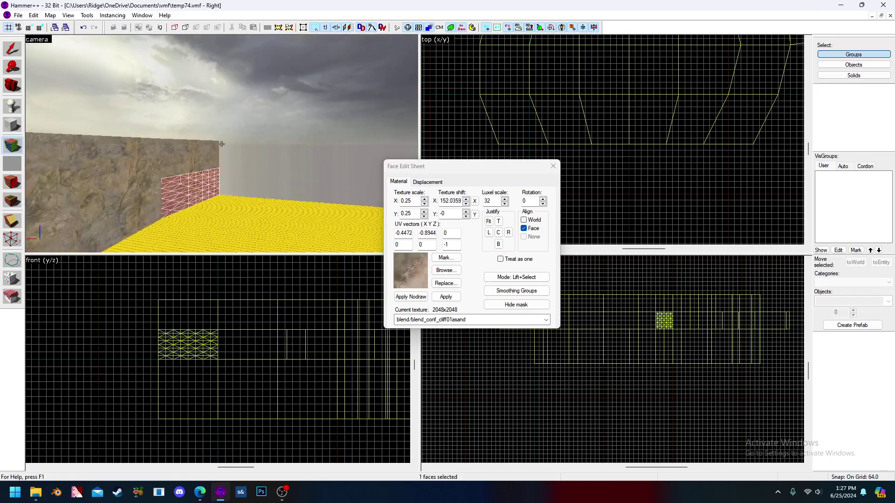
pyautogui.press('z')
pyautogui.keyDown('alt'); pyautogui.rightClick(250, 189); pyautogui.keyUp('alt')
pyautogui.click(250, 190)
pyautogui.keyDown('alt'); pyautogui.rightClick(267, 138); pyautogui.keyUp('alt')
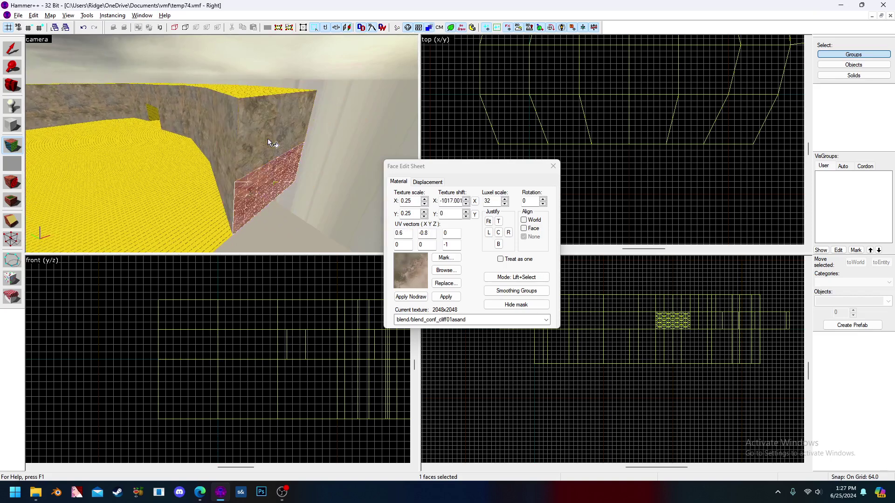
# Wrap the cliff material onto the lower and upper outer side faces at the east wall's southern tip
pyautogui.press('z')
pyautogui.press('w')
pyautogui.press('z')
pyautogui.keyDown('alt'); pyautogui.rightClick(240, 203); pyautogui.keyUp('alt')
pyautogui.click(240, 203)
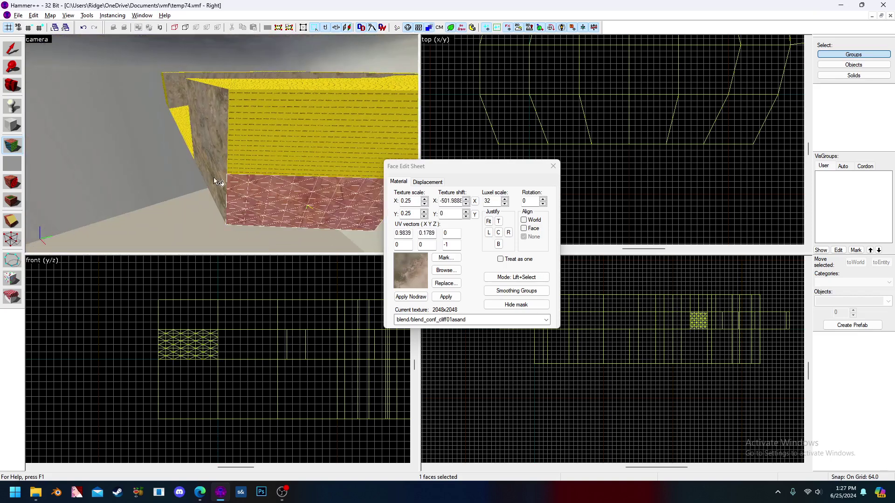
pyautogui.keyDown('alt'); pyautogui.rightClick(269, 148); pyautogui.keyUp('alt')
# Wrap the cliff material from the west wall's inner side onto its lower and upper southern end faces
pyautogui.press('z')
pyautogui.press('s')
pyautogui.press('w')
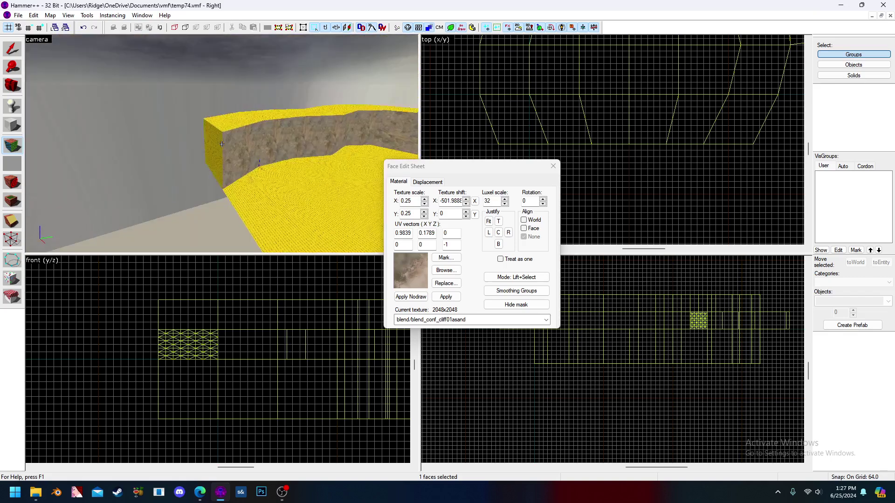
pyautogui.press('z')
pyautogui.click(237, 152)
pyautogui.keyDown('alt'); pyautogui.rightClick(218, 152); pyautogui.keyUp('alt')
pyautogui.click(219, 152)
pyautogui.keyDown('alt'); pyautogui.rightClick(219, 126); pyautogui.keyUp('alt')
# Continue the cliff material onto the lower and upper outer side faces at the west wall's southern tip
pyautogui.press('z')
pyautogui.press('w')
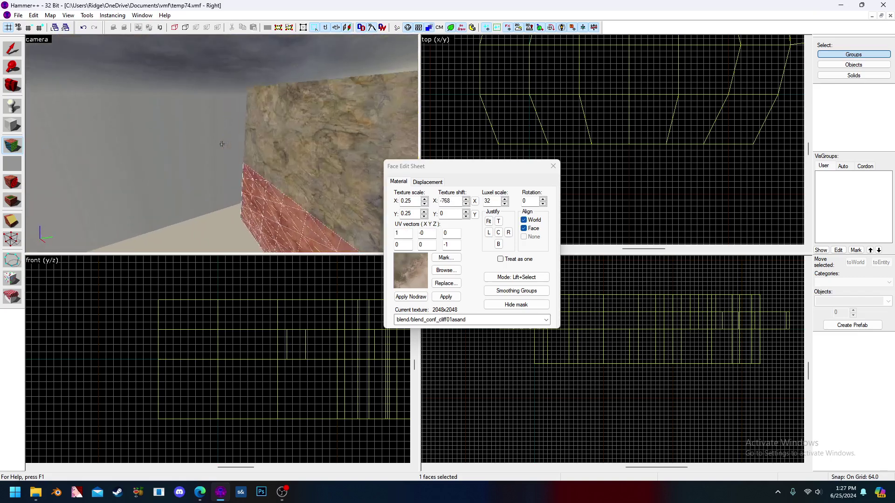
pyautogui.press('s')
pyautogui.press('z')
pyautogui.keyDown('alt'); pyautogui.rightClick(174, 194); pyautogui.keyUp('alt')
pyautogui.keyDown('alt'); pyautogui.rightClick(166, 145); pyautogui.keyUp('alt')
# Wrap the cliff material onto the top face at the west wall's southern end and select that face
pyautogui.press('z')
pyautogui.press('w')
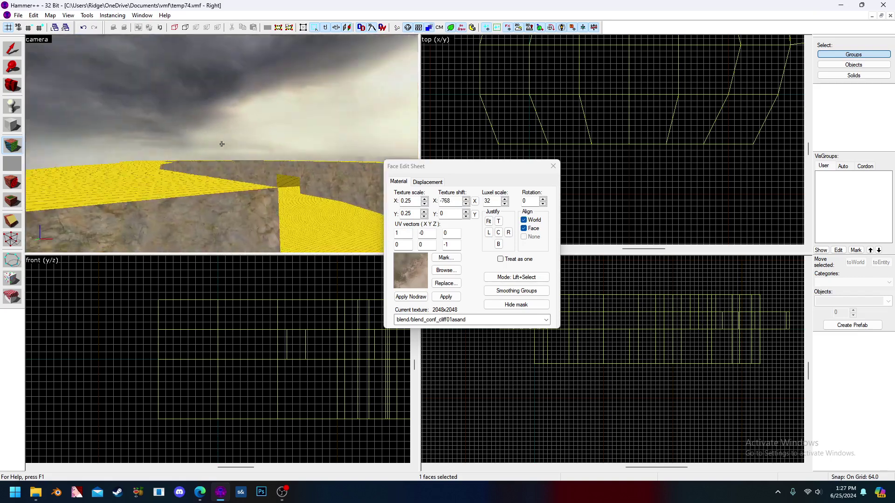
pyautogui.press('s')
pyautogui.press('s')
pyautogui.press('z')
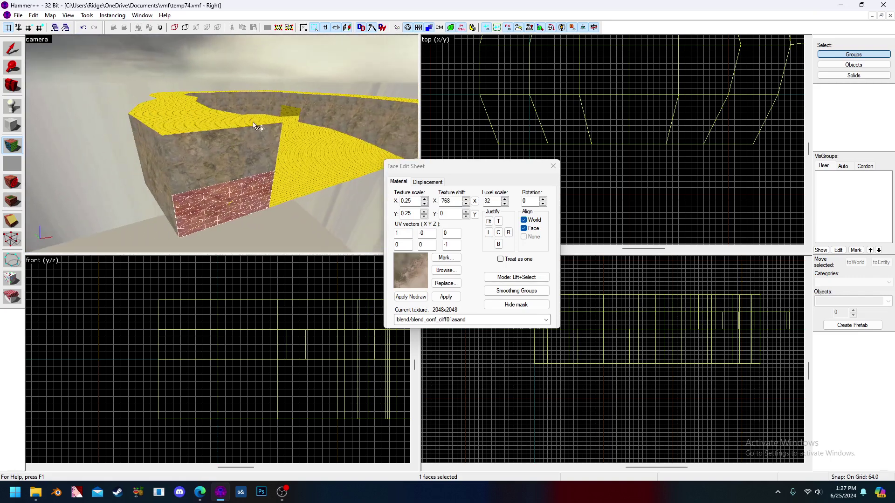
pyautogui.press('w')
pyautogui.press('z')
pyautogui.press('s')
pyautogui.press('z')
pyautogui.click(215, 141)
pyautogui.click(182, 136)
# Apply the cliff material to all remaining top faces around the west, north and east walls
pyautogui.press('z')
pyautogui.press('s')
pyautogui.press('z')
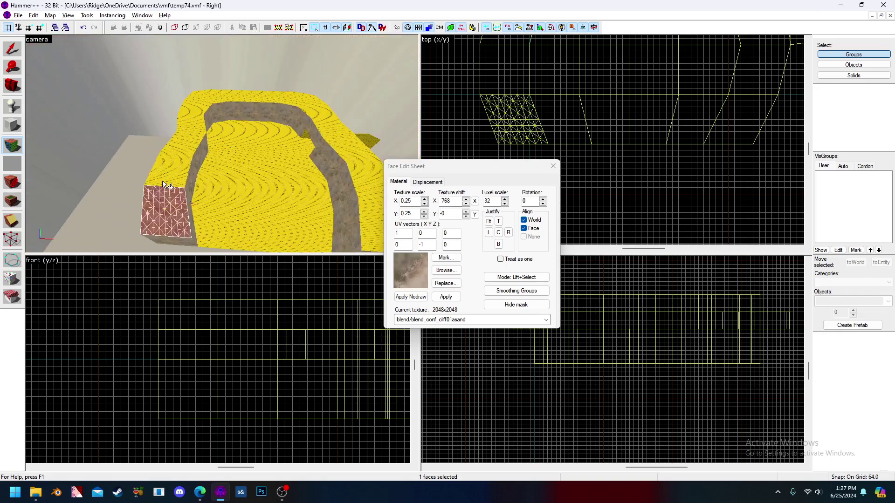
pyautogui.rightClick(164, 183)
pyautogui.rightClick(193, 130)
pyautogui.rightClick(212, 101)
pyautogui.rightClick(209, 100)
pyautogui.rightClick(314, 104)
pyautogui.rightClick(333, 129)
pyautogui.rightClick(349, 150)
pyautogui.rightClick(369, 174)
pyautogui.rightClick(365, 201)
# Inspect the textured walls and select the upper inner face at the west wall's southern end
pyautogui.press('z')
pyautogui.press('w')
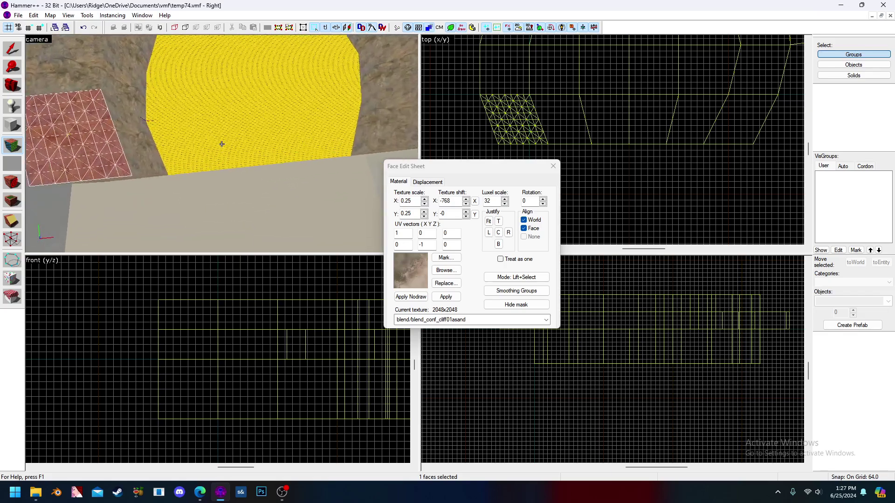
pyautogui.press('z')
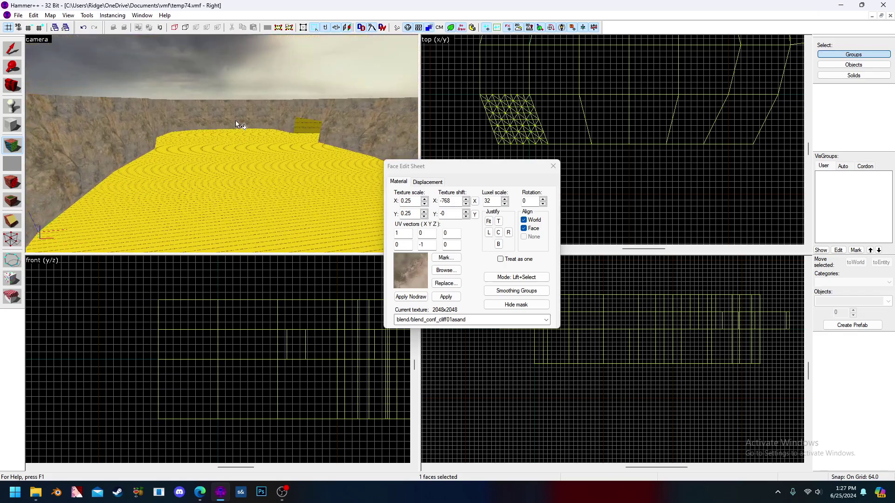
pyautogui.press('z')
pyautogui.press('s')
pyautogui.press('z')
pyautogui.press('a')
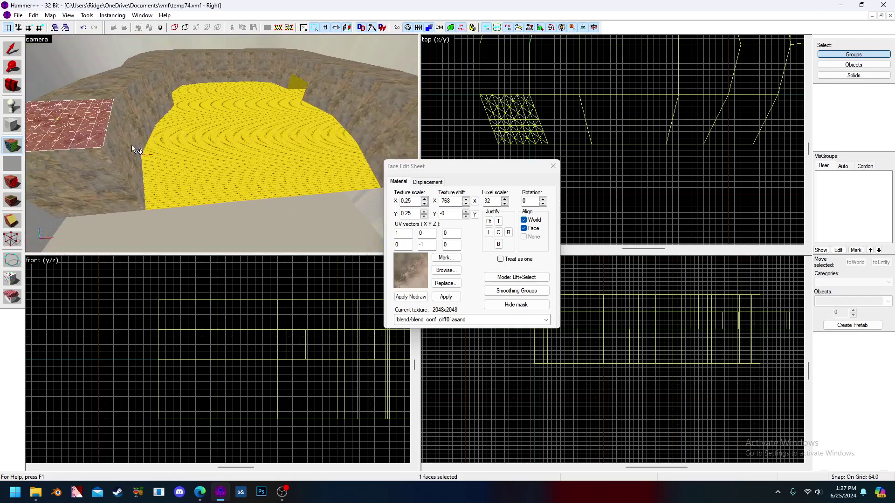
pyautogui.click(132, 155)
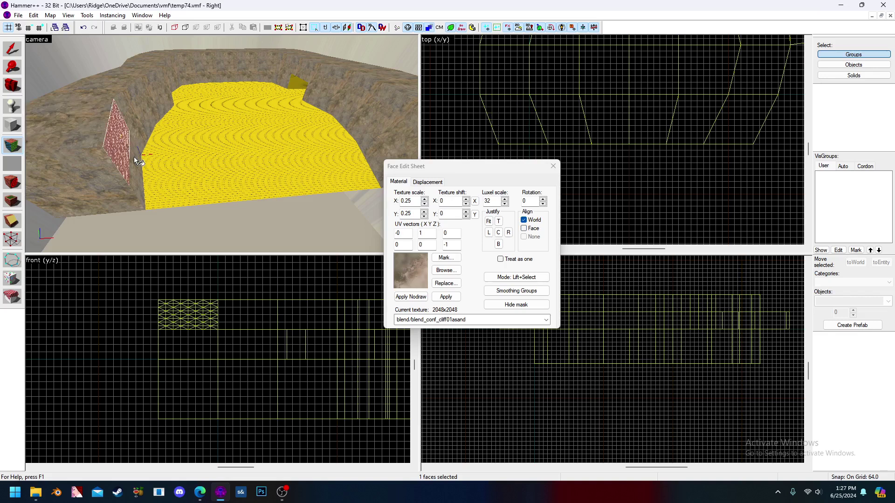
pyautogui.click(127, 162)
pyautogui.click(130, 157)
pyautogui.click(128, 162)
pyautogui.click(130, 158)
pyautogui.click(127, 163)
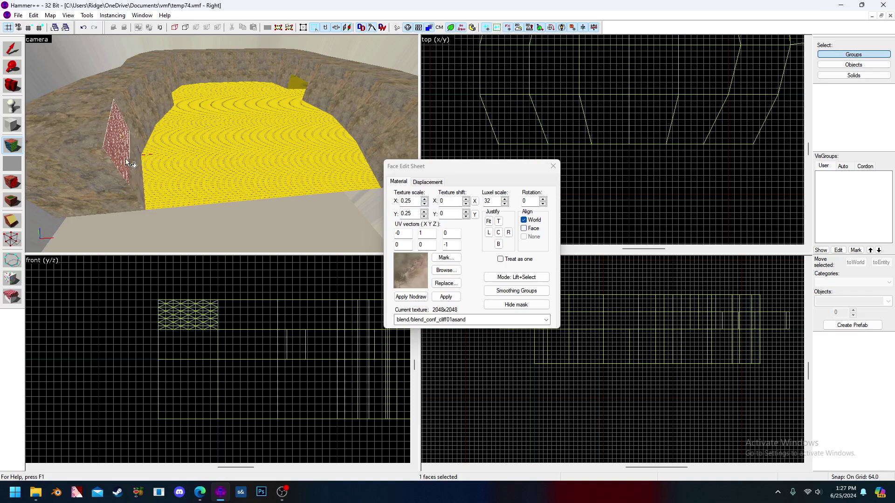
# Apply the cliff material to all floor faces of the open area between the walls
pyautogui.click(140, 189)
pyautogui.rightClick(189, 189)
pyautogui.click(189, 183)
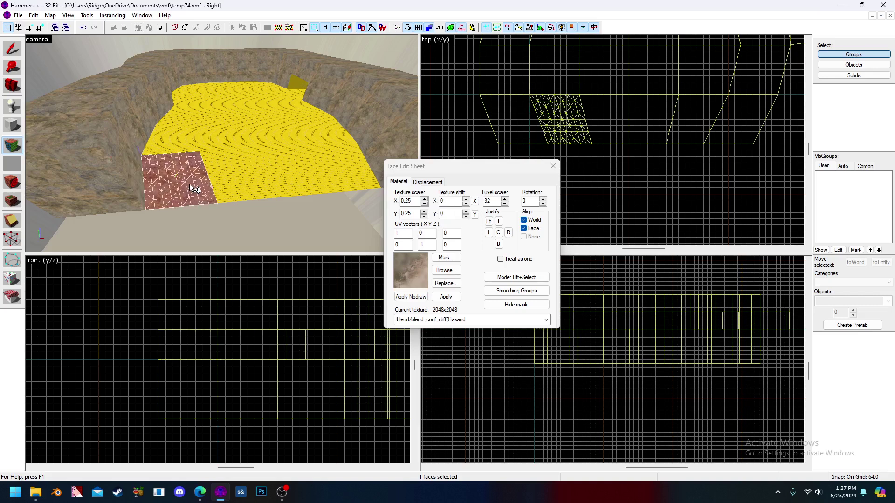
pyautogui.rightClick(340, 157)
pyautogui.moveTo(340, 156)
pyautogui.mouseDown(button='right')
pyautogui.moveTo(200, 134)
pyautogui.moveTo(201, 111)
pyautogui.moveTo(282, 99)
pyautogui.moveTo(203, 98)
pyautogui.moveTo(279, 87)
pyautogui.mouseUp(button='right')
# Apply the cliff material to the floor faces inside the tunnel
pyautogui.press('z')
pyautogui.press('w')
pyautogui.press('z')
pyautogui.press('a')
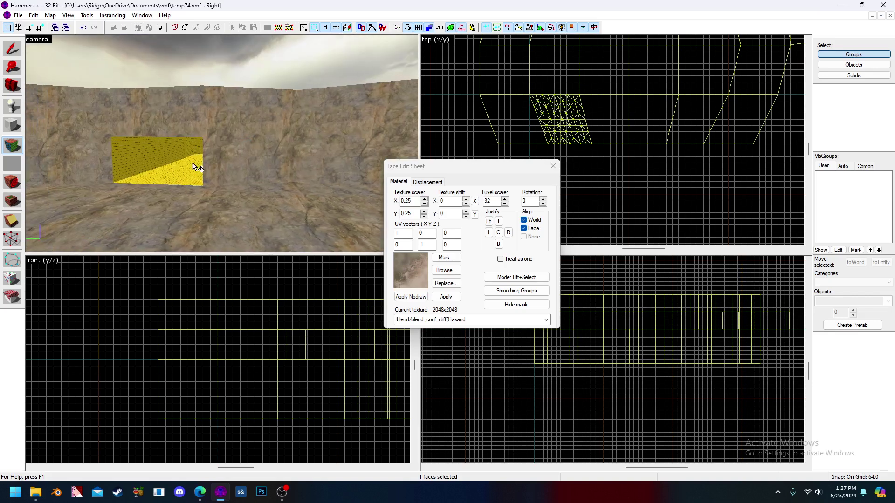
pyautogui.press('z')
pyautogui.press('w')
pyautogui.press('z')
pyautogui.click(202, 200)
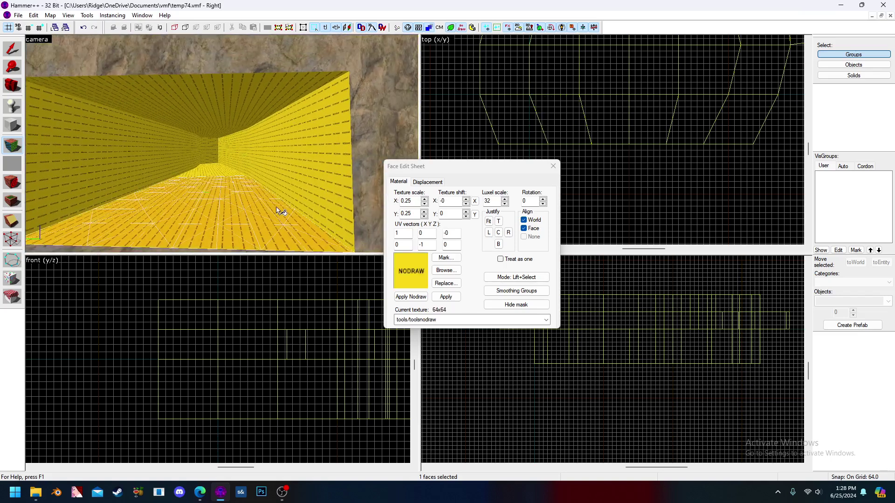
pyautogui.rightClick(212, 230)
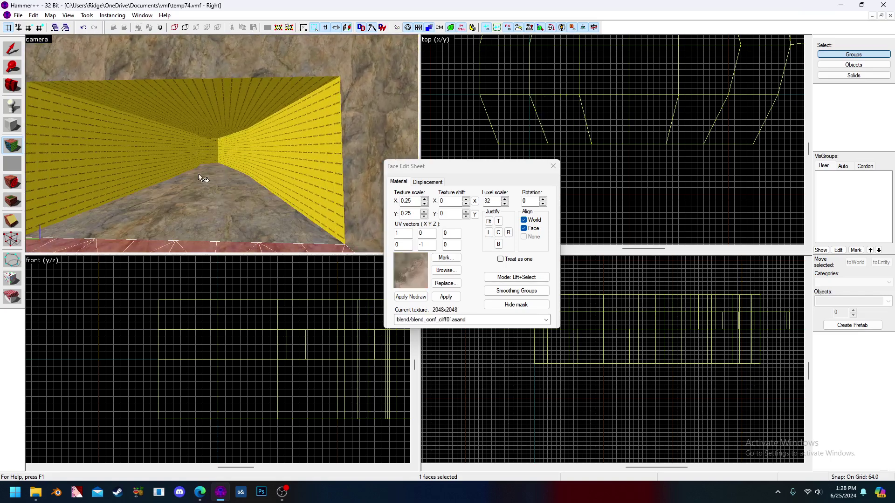
# Apply the cliff material to the tunnel's ceiling and wrap it along the first faces of its north wall
pyautogui.press('s')
pyautogui.press('Left')
pyautogui.click(140, 151)
pyautogui.keyDown('alt'); pyautogui.rightClick(175, 147); pyautogui.keyUp('alt')
pyautogui.click(180, 148)
pyautogui.keyDown('alt'); pyautogui.rightClick(252, 154); pyautogui.keyUp('alt')
pyautogui.click(253, 153)
pyautogui.press('w')
pyautogui.press('d')
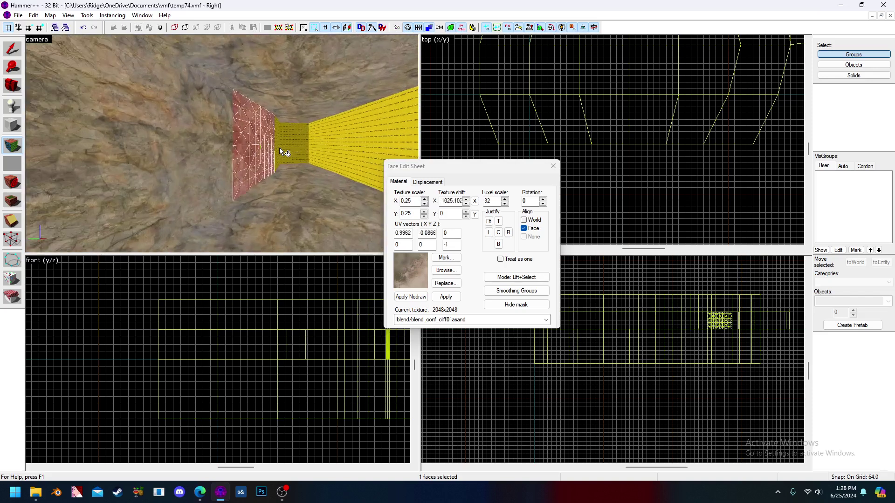
# Continue wrapping the cliff material along the remaining north wall faces toward the tunnel's far end
pyautogui.keyDown('alt'); pyautogui.rightClick(256, 149); pyautogui.keyUp('alt')
pyautogui.click(257, 149)
pyautogui.keyDown('alt'); pyautogui.rightClick(286, 144); pyautogui.keyUp('alt')
pyautogui.click(286, 143)
pyautogui.keyDown('alt'); pyautogui.rightClick(307, 140); pyautogui.keyUp('alt')
pyautogui.click(307, 141)
# Wrap the cliff material along the tunnel's south wall back to the entrance
pyautogui.press('z')
pyautogui.press('z')
pyautogui.keyDown('alt'); pyautogui.rightClick(216, 143); pyautogui.keyUp('alt')
pyautogui.click(217, 144)
pyautogui.keyDown('alt'); pyautogui.rightClick(365, 135); pyautogui.keyUp('alt')
pyautogui.press('z')
pyautogui.press('s')
pyautogui.press('z')
pyautogui.press('d')
pyautogui.press('z')
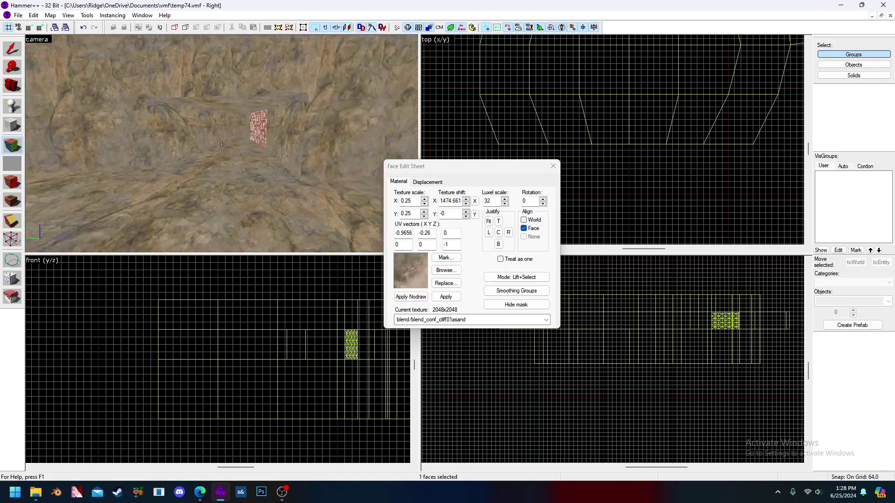
# Leave face editing and show the 3D view in flat shading
pyautogui.press('z')
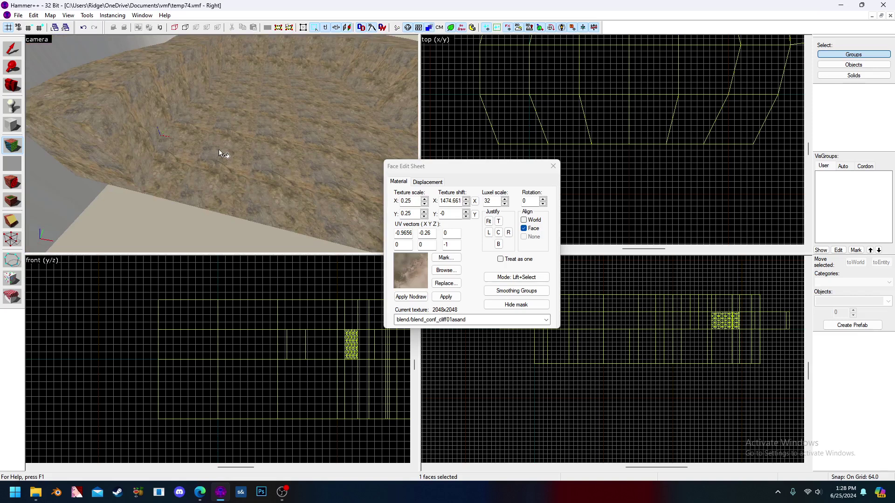
pyautogui.click(219, 153)
pyautogui.press('Up')
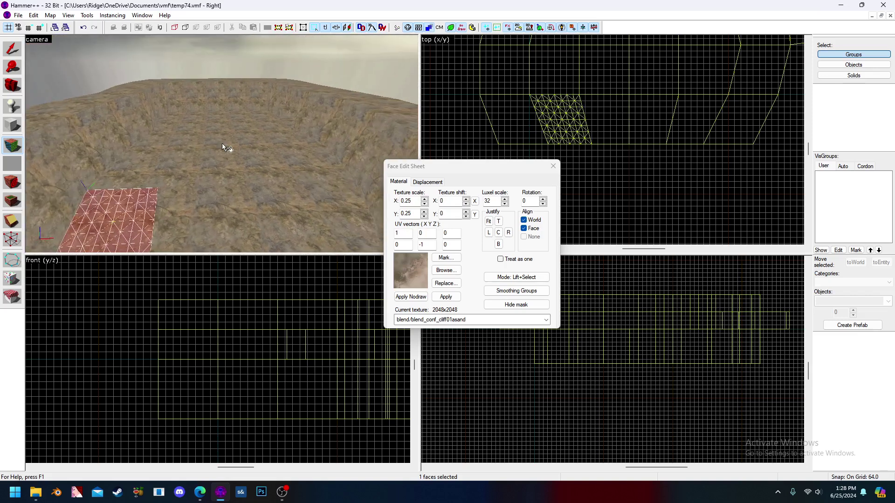
pyautogui.press('z')
pyautogui.press('z')
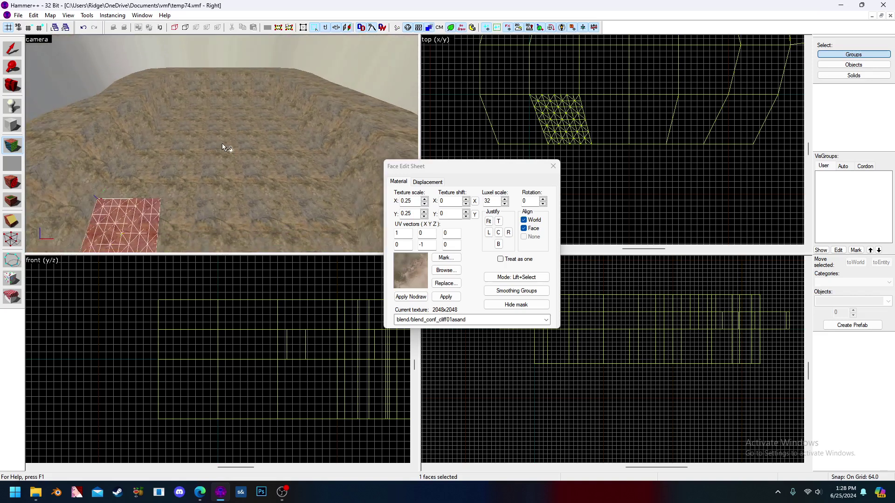
pyautogui.click(12, 48)
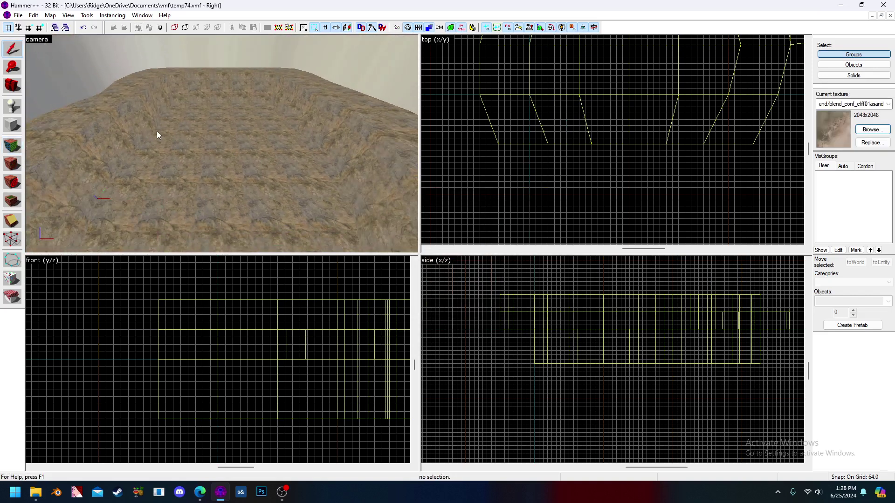
pyautogui.click(41, 39)
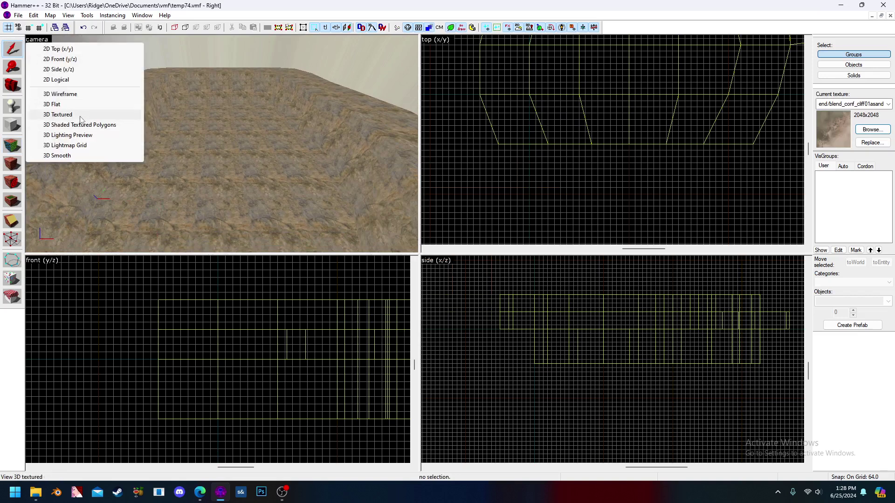
pyautogui.click(70, 105)
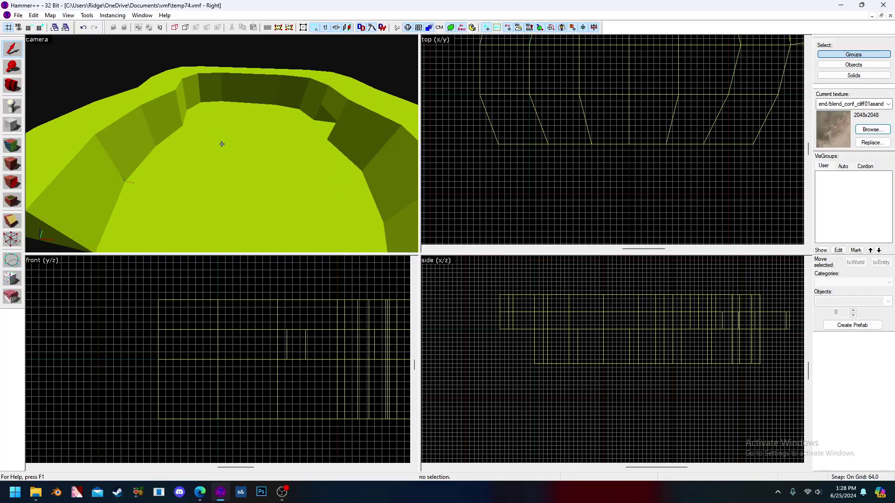
# Select the whole terrain group and subdivide all its displacement faces
pyautogui.click(222, 142)
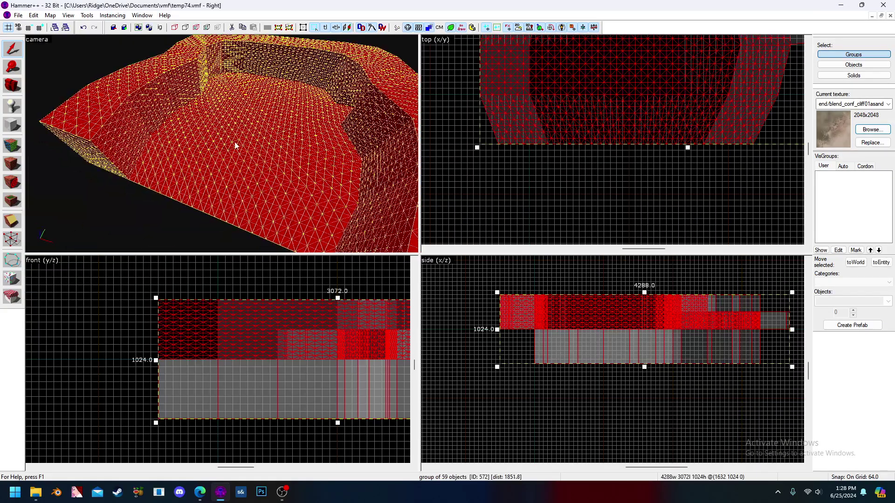
pyautogui.press('z')
pyautogui.press('z')
pyautogui.press('z')
pyautogui.press('z')
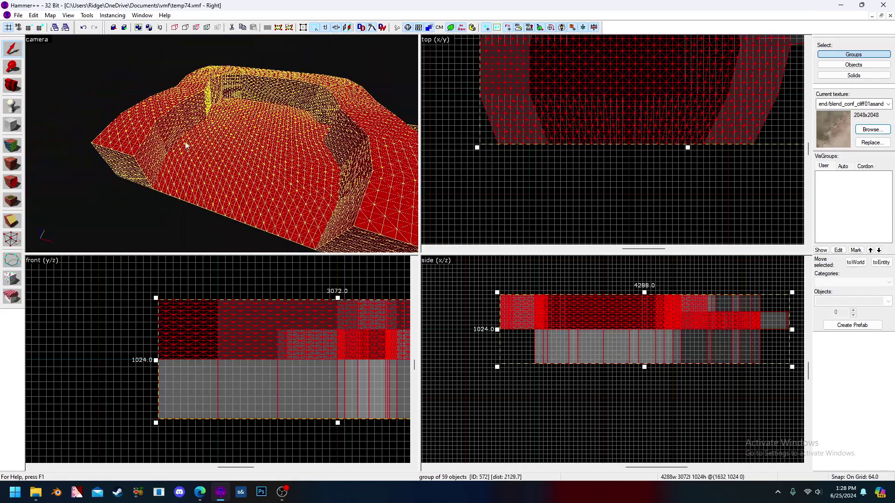
pyautogui.click(12, 146)
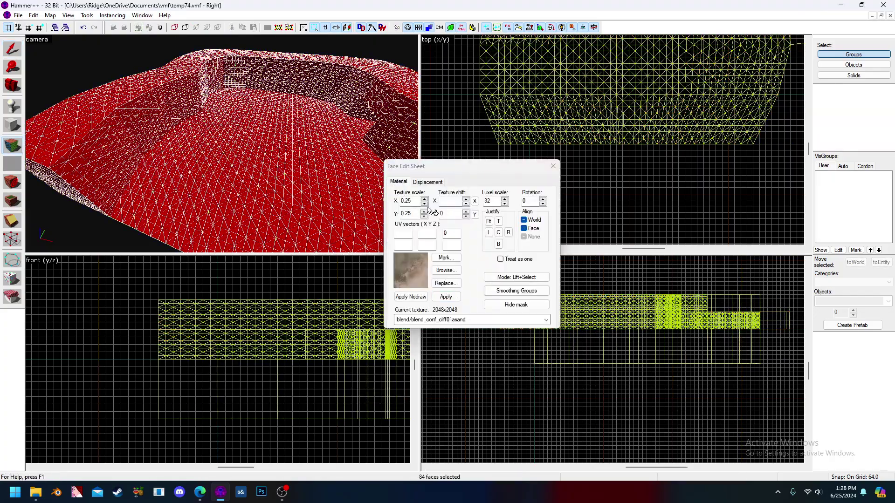
pyautogui.click(427, 182)
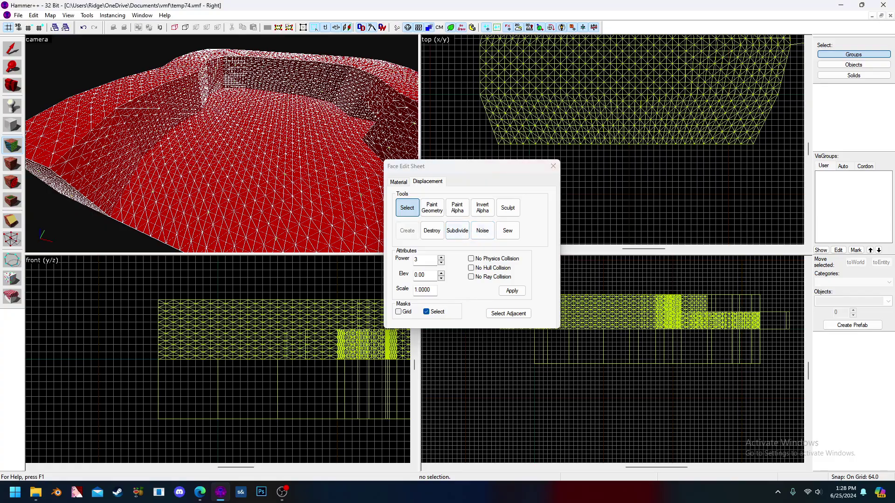
pyautogui.press('z')
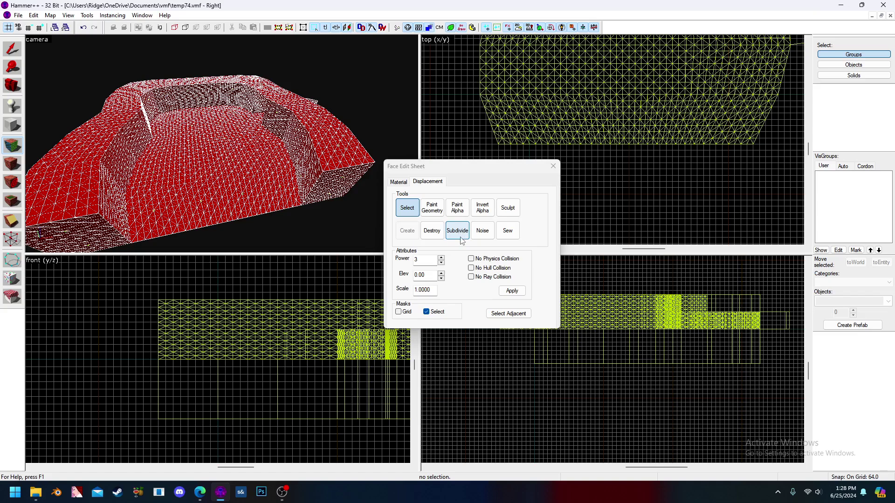
pyautogui.click(461, 239)
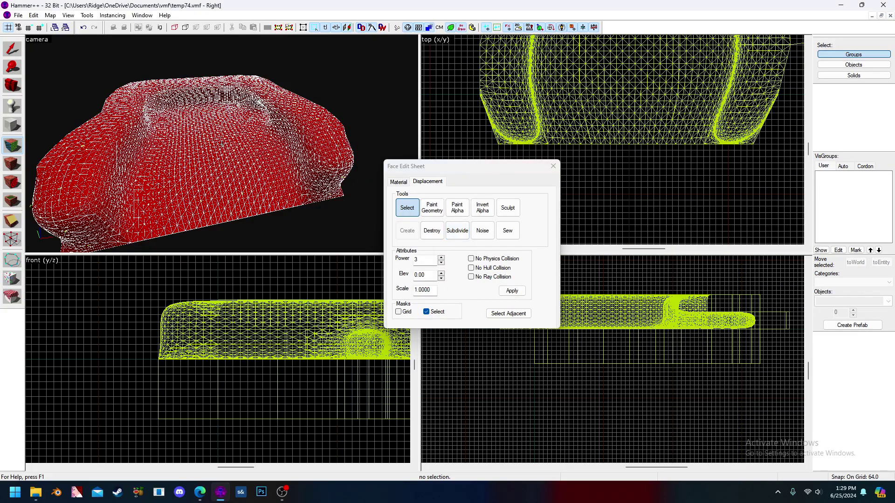
# Look over the subdivided terrain and tunnel and enable the Grid mask to hide the displacement wireframe
pyautogui.press('w')
pyautogui.press('w')
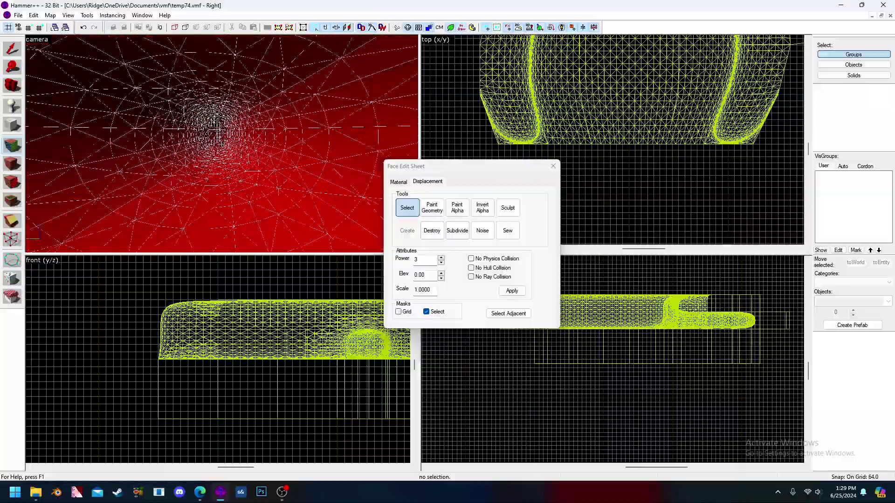
pyautogui.press('w')
pyautogui.press('s')
pyautogui.press('s')
pyautogui.press('z')
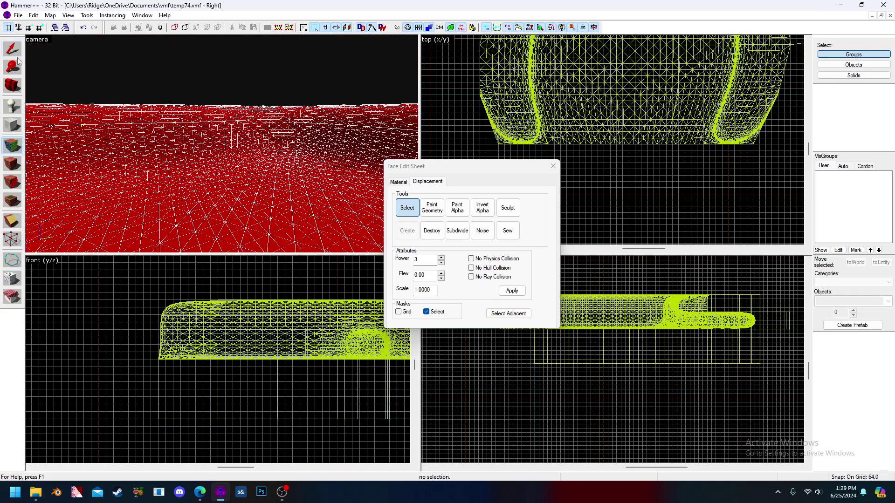
pyautogui.click(399, 313)
# Examine the smoothed walls, their southern ends and the tunnel without the wireframe overlay
pyautogui.press('z')
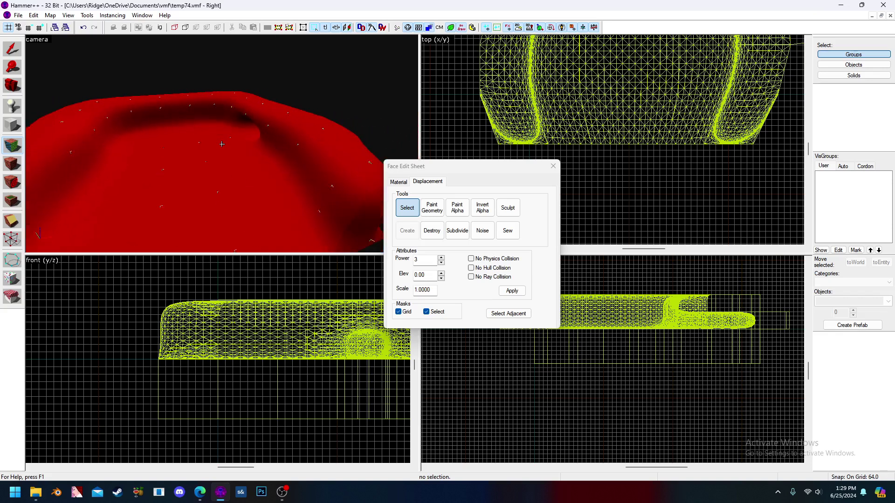
pyautogui.press('s')
pyautogui.press('w')
pyautogui.press('s')
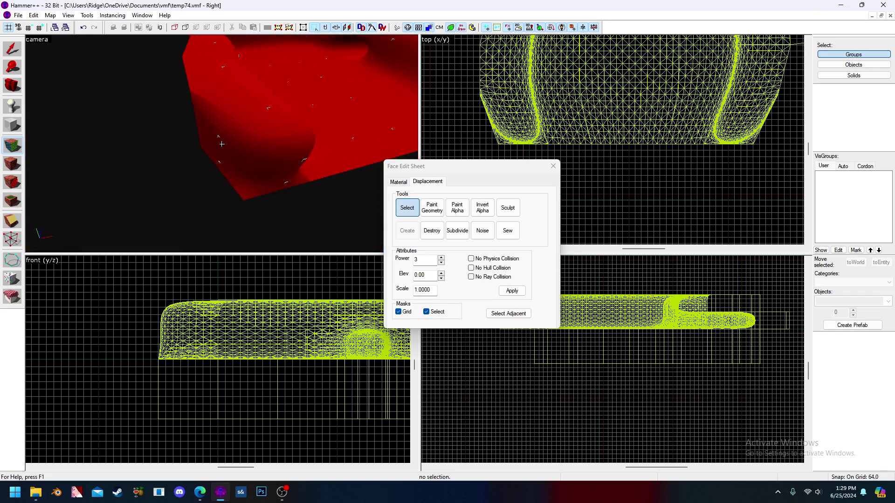
pyautogui.press('w')
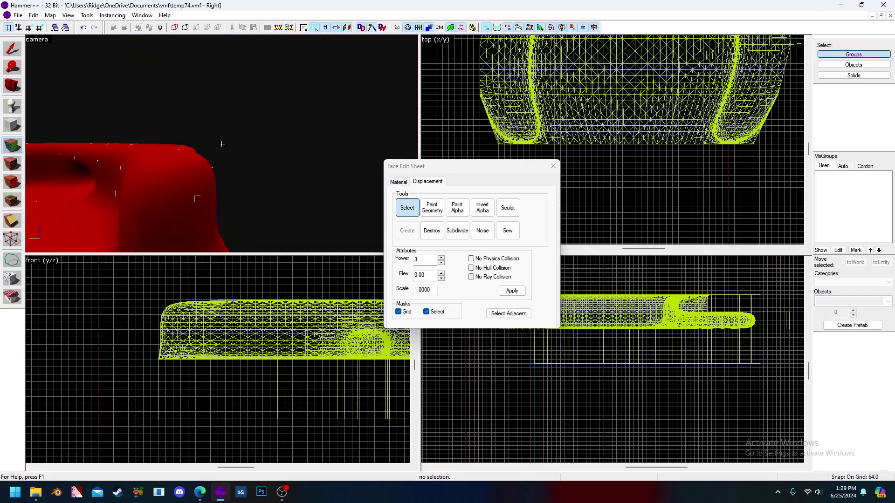
pyautogui.press('z')
pyautogui.press('w')
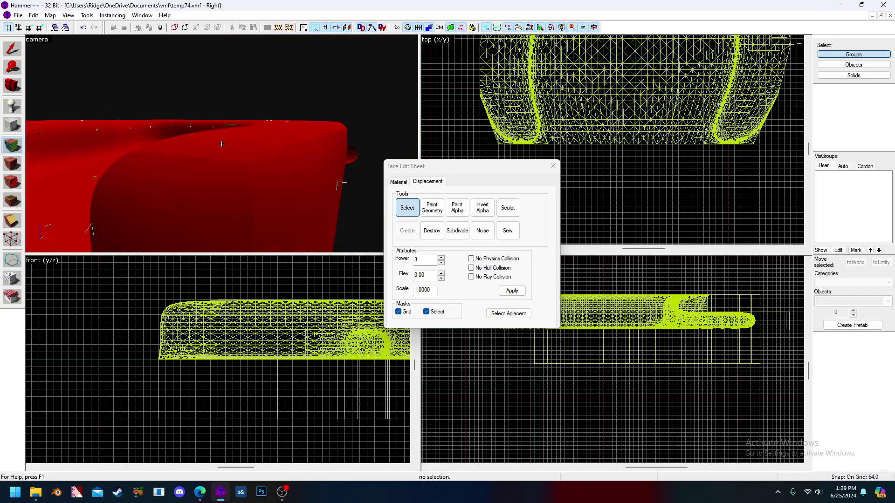
pyautogui.press('w')
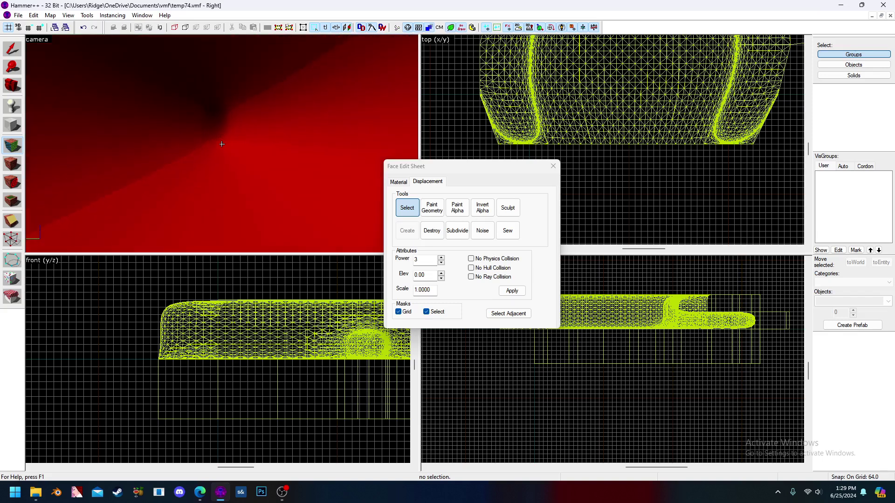
pyautogui.press('s')
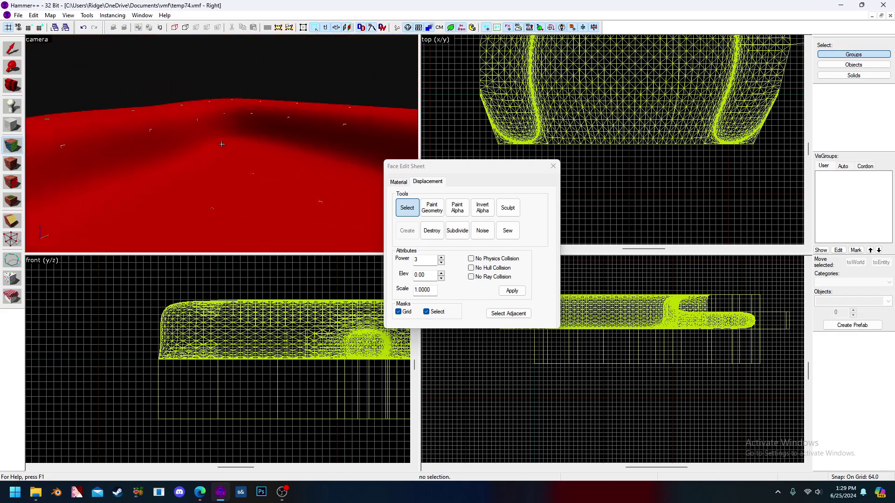
# Reselect the whole terrain group for displacement editing and open the Sculpt tool
pyautogui.click(222, 144)
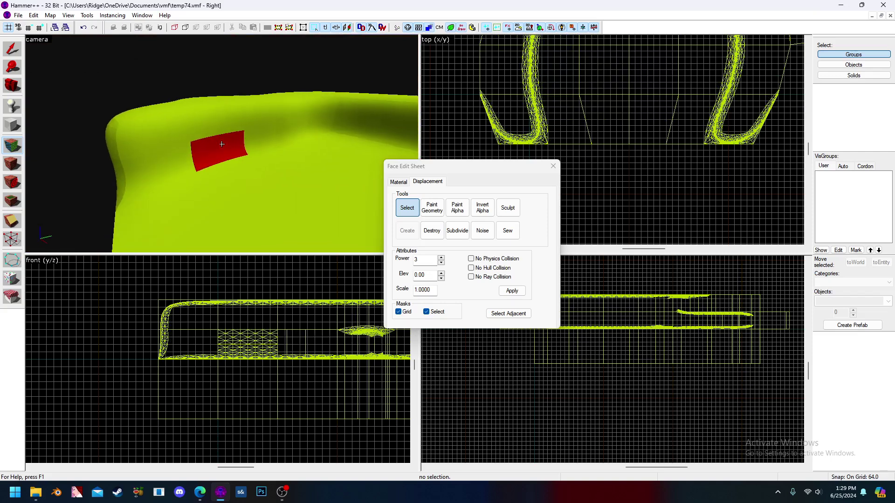
pyautogui.click(7, 43)
pyautogui.click(245, 163)
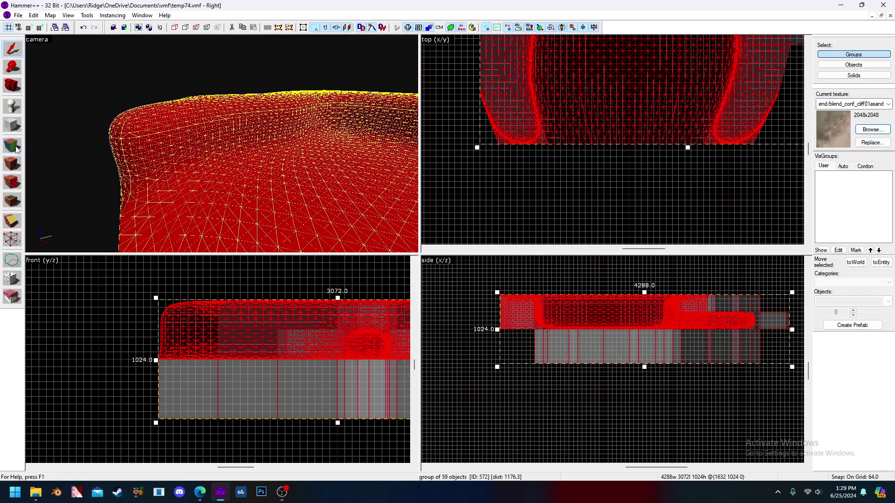
pyautogui.click(16, 146)
pyautogui.click(427, 182)
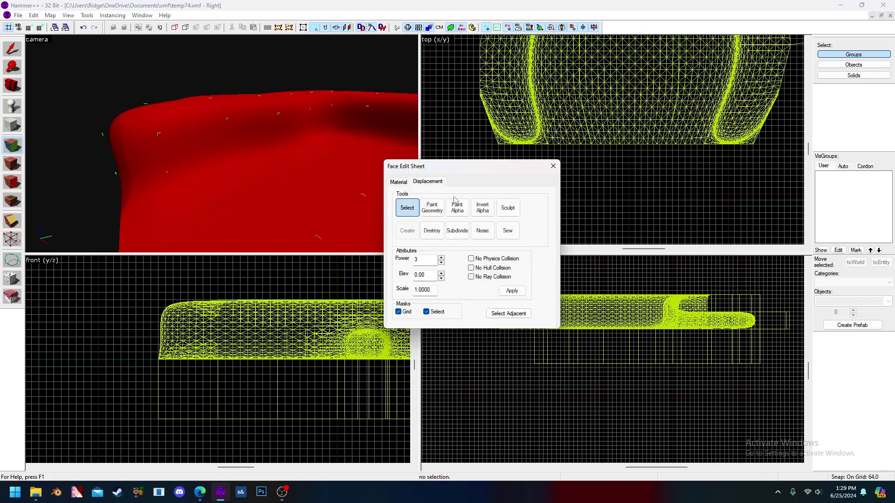
pyautogui.click(515, 213)
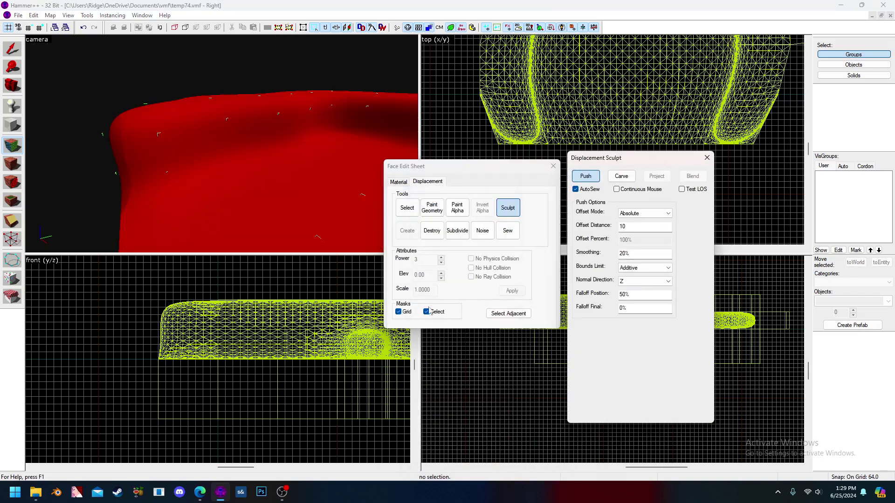
# Move the Face Edit Sheet and Displacement Sculpt dialogs off the camera view and greatly enlarge the sculpt brush radius
pyautogui.click(398, 313)
pyautogui.click(397, 314)
pyautogui.press('w')
pyautogui.press('a')
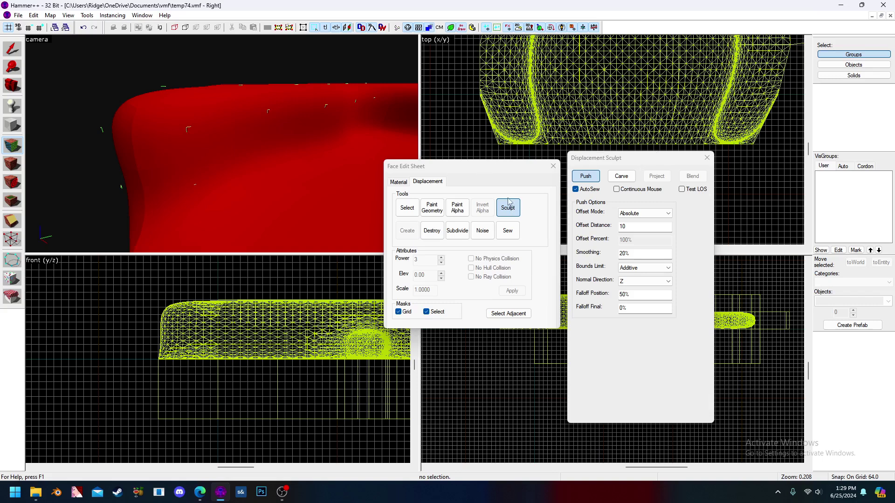
pyautogui.moveTo(502, 174); pyautogui.dragTo(756, 207)
pyautogui.moveTo(660, 164)
pyautogui.mouseDown()
pyautogui.moveTo(566, 151)
pyautogui.moveTo(577, 151)
pyautogui.mouseUp()
pyautogui.press('d')
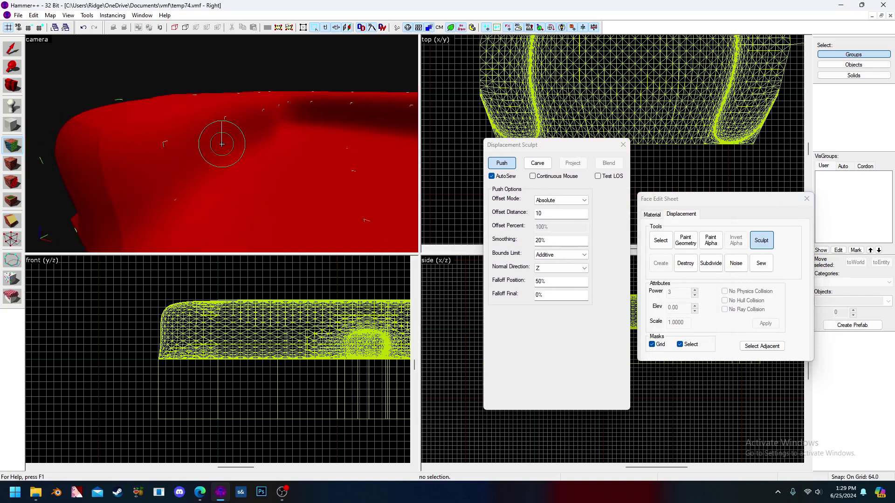
pyautogui.press('a')
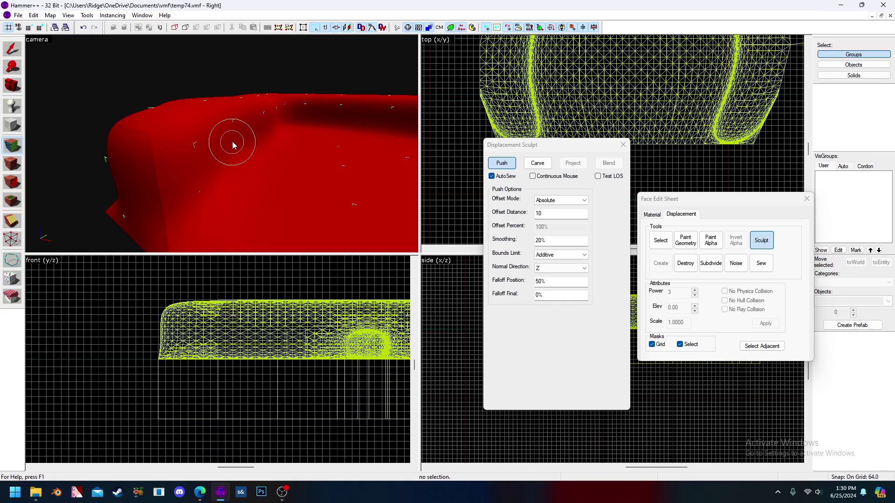
pyautogui.moveTo(234, 142)
pyautogui.mouseDown(button='right')
pyautogui.moveTo(344, 140)
pyautogui.moveTo(257, 145)
pyautogui.moveTo(343, 148)
pyautogui.moveTo(259, 153)
pyautogui.moveTo(314, 149)
pyautogui.mouseUp(button='right')
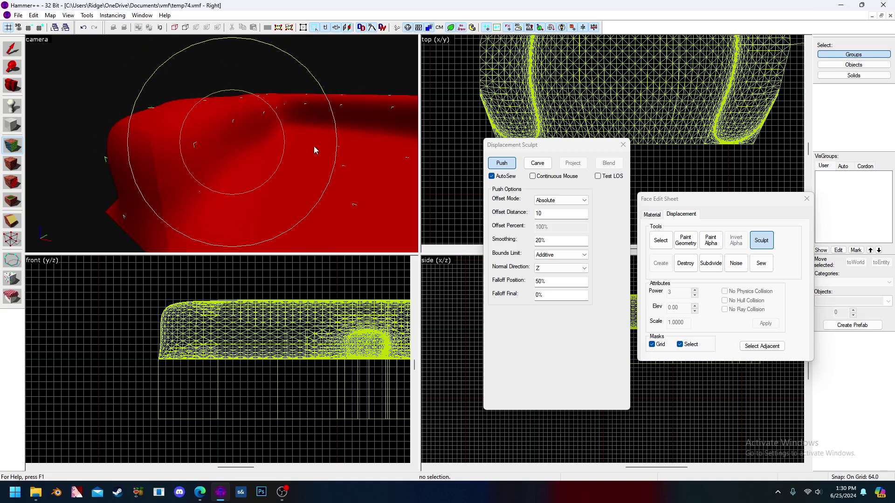
# Set the Push sculpt options to Brush Center normal direction and 100% smoothing
pyautogui.press('z')
pyautogui.press('w')
pyautogui.press('z')
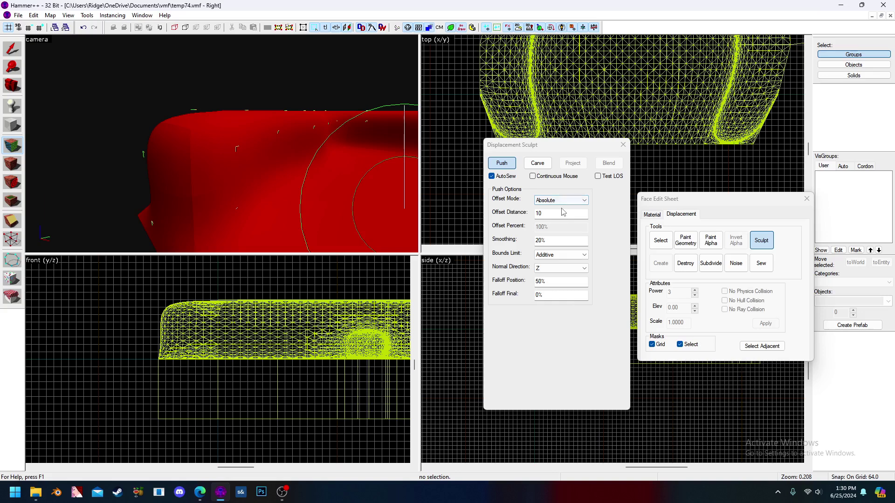
pyautogui.click(556, 269)
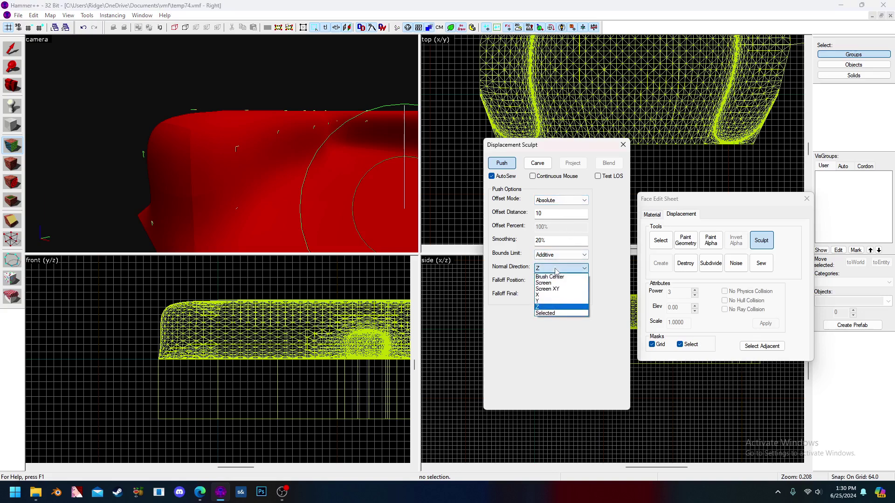
pyautogui.click(559, 279)
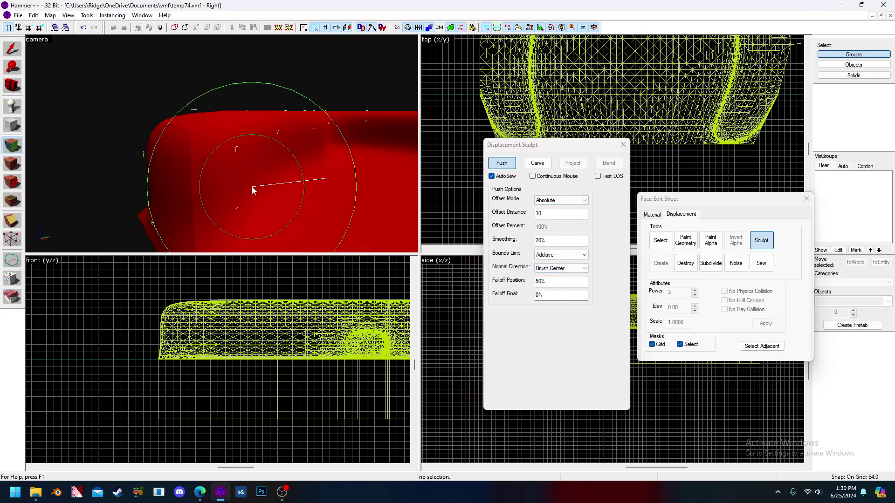
pyautogui.moveTo(550, 243); pyautogui.dragTo(505, 244)
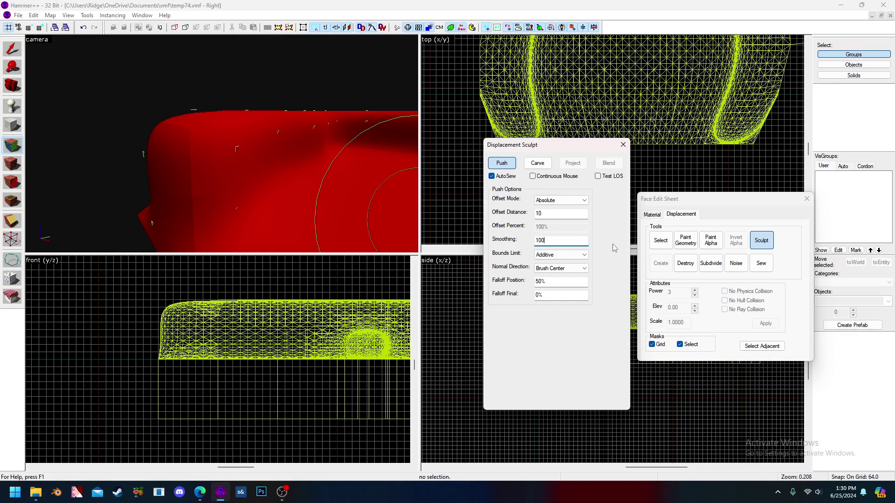
# Push the outer side of the west wall outward near its southern end with the sculpt brush
pyautogui.press('z')
pyautogui.press('a')
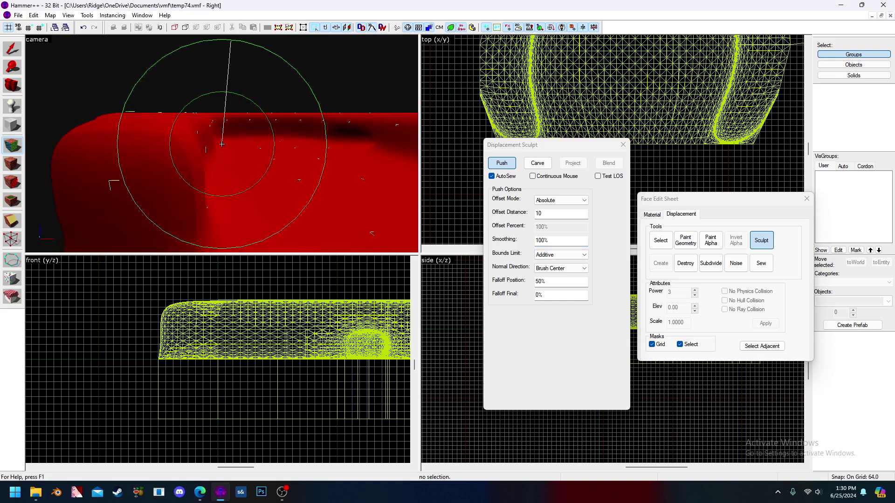
pyautogui.press('a')
pyautogui.press('s')
pyautogui.press('a')
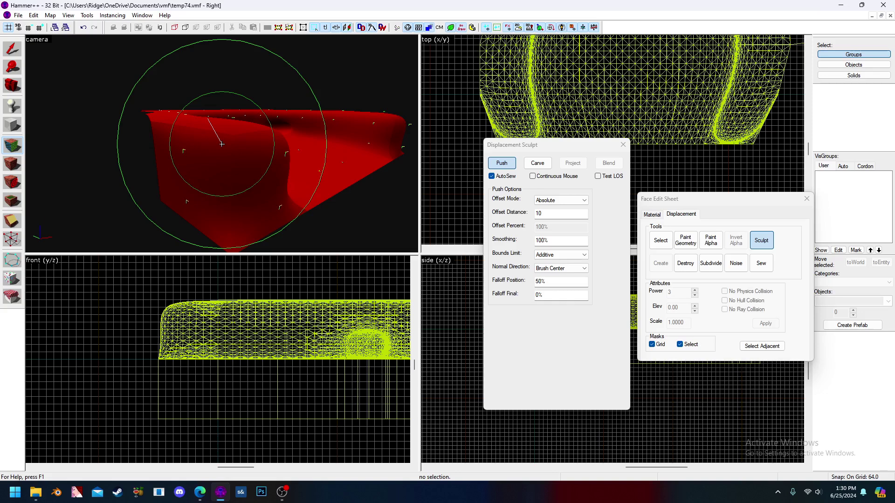
pyautogui.press('w')
pyautogui.press('a')
pyautogui.press('z')
pyautogui.click(197, 134)
pyautogui.press('d')
pyautogui.click(218, 156)
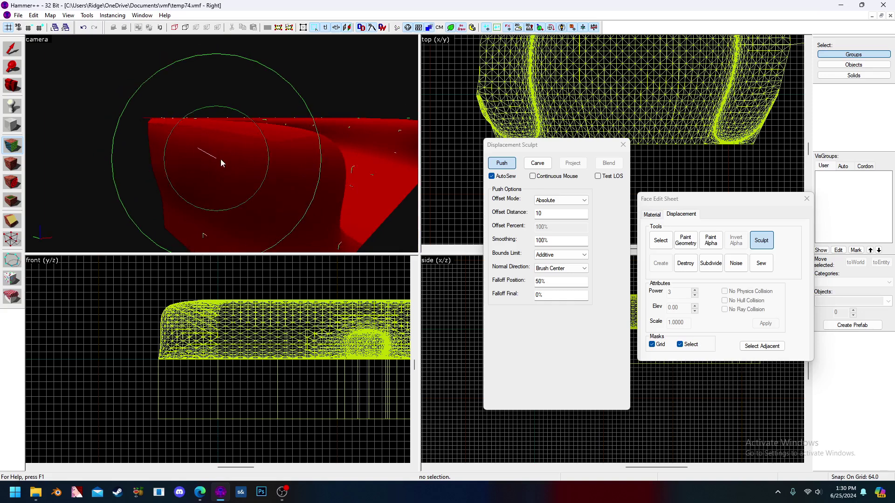
# Push the upper part of the west wall's southern tip outward so it overhangs the base
pyautogui.press('d')
pyautogui.click(261, 161)
pyautogui.press('d')
pyautogui.press('z')
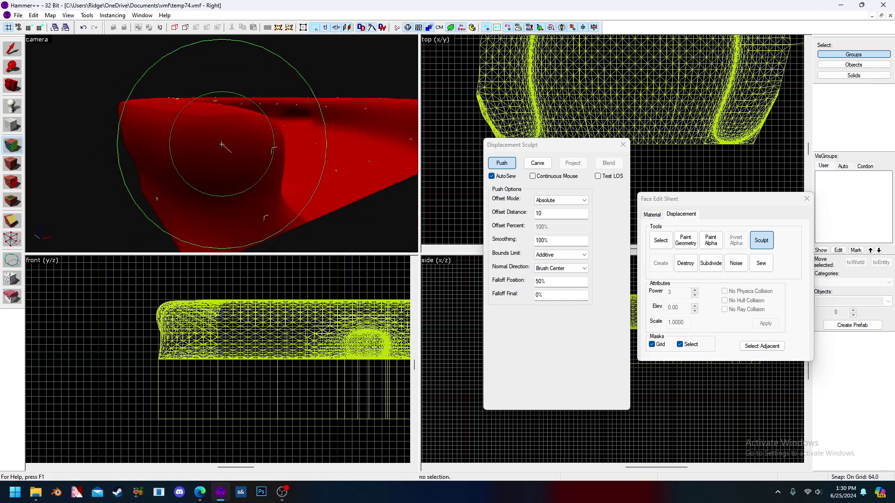
pyautogui.press('z')
pyautogui.click(197, 134)
pyautogui.click(213, 132)
pyautogui.click(236, 141)
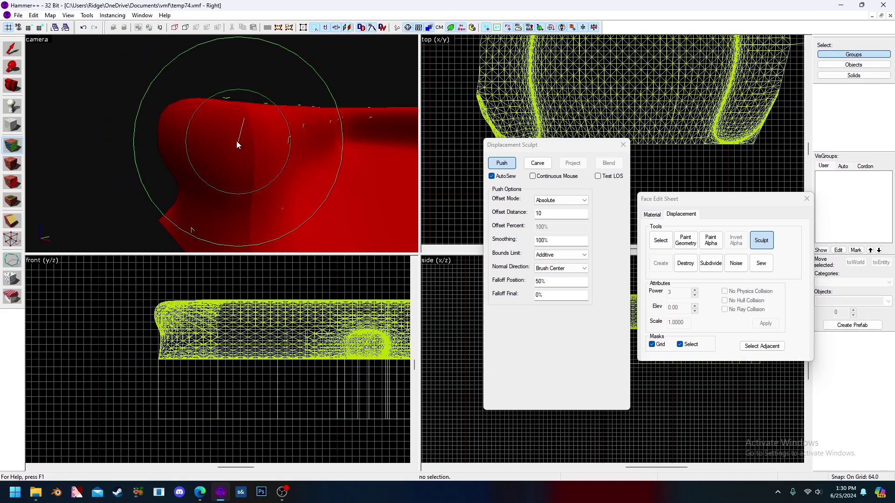
# Push the upper inner face of the west wall's southern end toward the valley with several sculpt strokes
pyautogui.press('z')
pyautogui.press('d')
pyautogui.press('z')
pyautogui.click(180, 136)
pyautogui.click(180, 136)
pyautogui.click(208, 141)
pyautogui.click(240, 133)
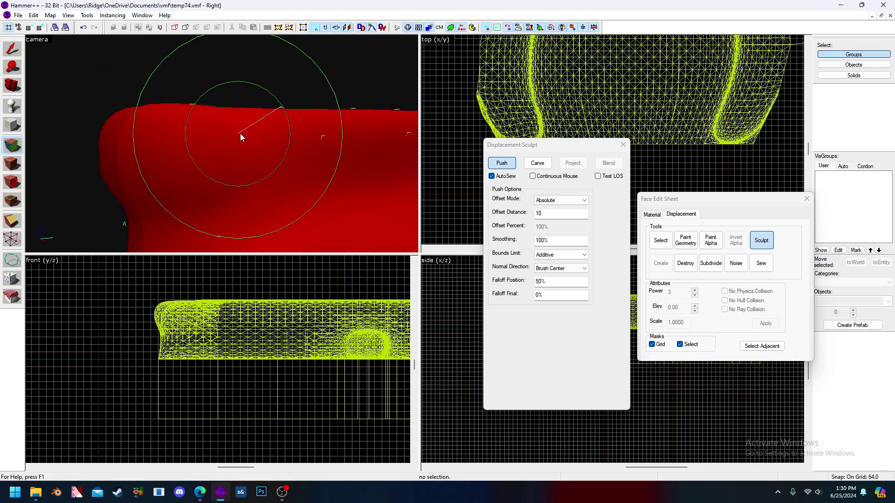
pyautogui.click(193, 140)
# Switch the camera view to 3D Textured and on to 3D Shaded Textured Polygons
pyautogui.press('z')
pyautogui.press('d')
pyautogui.press('z')
pyautogui.click(37, 39)
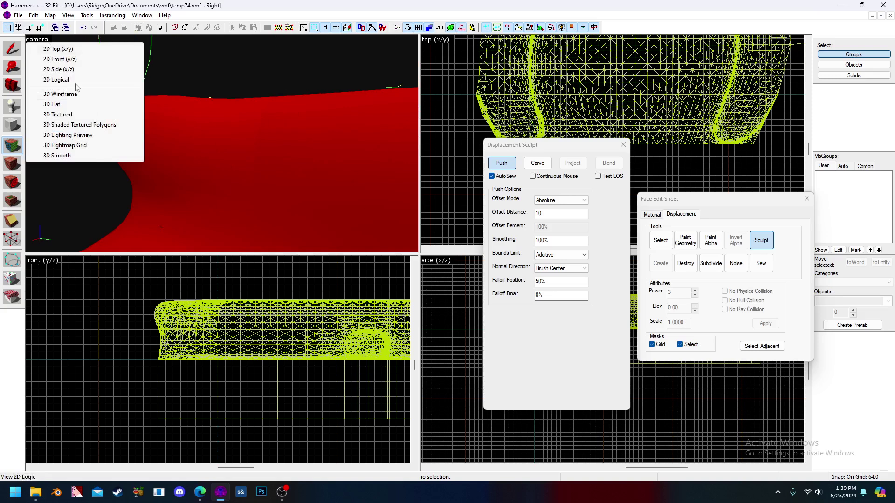
pyautogui.click(58, 115)
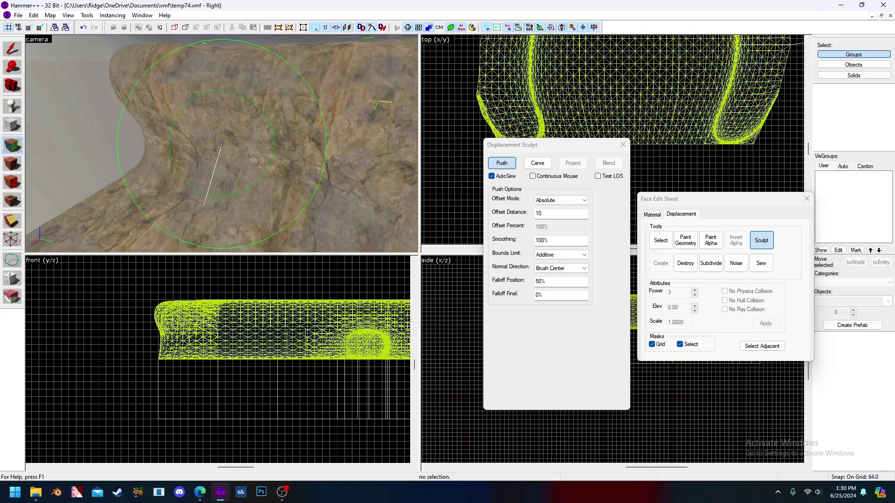
pyautogui.click(37, 39)
pyautogui.click(132, 124)
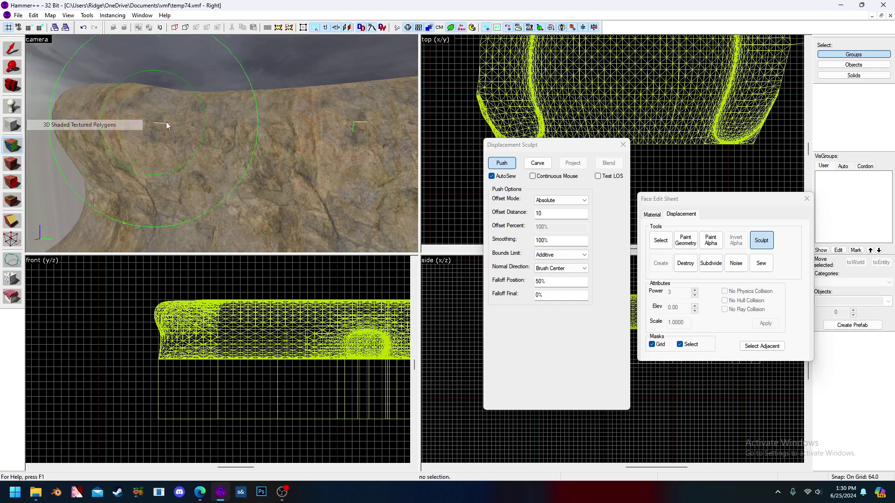
# Push uneven bulges along the upper inner face of the west wall, working northward from its southern end
pyautogui.press('s')
pyautogui.moveTo(192, 116)
pyautogui.mouseDown()
pyautogui.moveTo(213, 105)
pyautogui.moveTo(245, 115)
pyautogui.mouseUp()
pyautogui.press('s')
pyautogui.click(273, 105)
pyautogui.press('z')
pyautogui.press('z')
pyautogui.click(213, 133)
pyautogui.click(199, 131)
pyautogui.click(220, 128)
pyautogui.press('w')
pyautogui.moveTo(209, 127); pyautogui.dragTo(240, 125)
pyautogui.press('w')
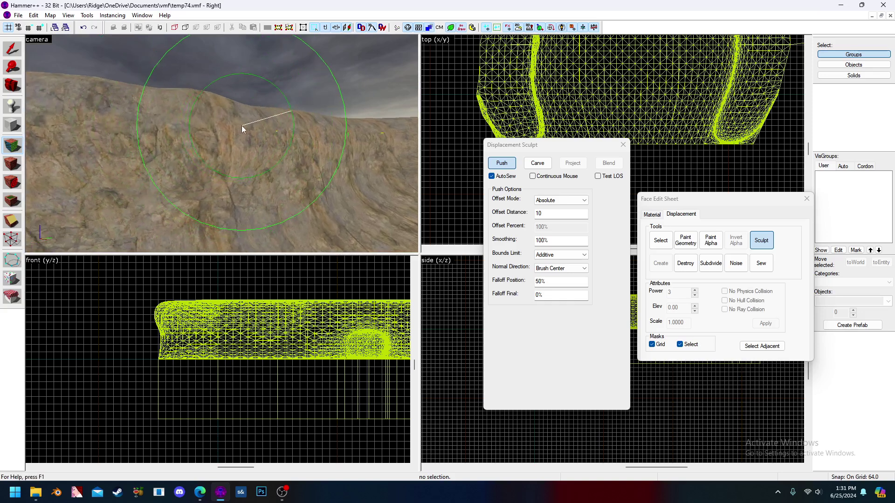
# Add more push strokes along the middle of the west wall's upper face and undo the last stroke
pyautogui.press('d')
pyautogui.click(192, 124)
pyautogui.click(221, 124)
pyautogui.press('d')
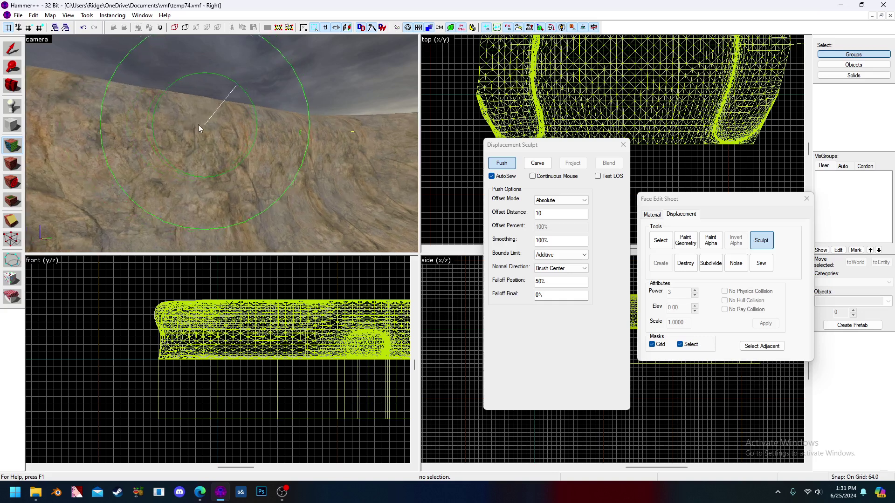
pyautogui.click(192, 125)
pyautogui.moveTo(192, 125); pyautogui.dragTo(94, 135)
pyautogui.hotkey('ctrl', 'z')
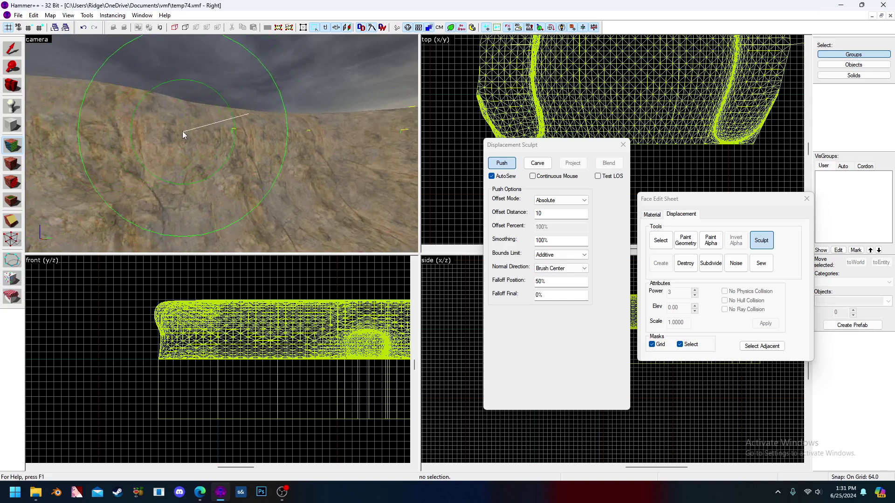
# Continue pushing irregular bulges along the west wall's upper face toward the curved northern wall
pyautogui.press('d')
pyautogui.click(195, 131)
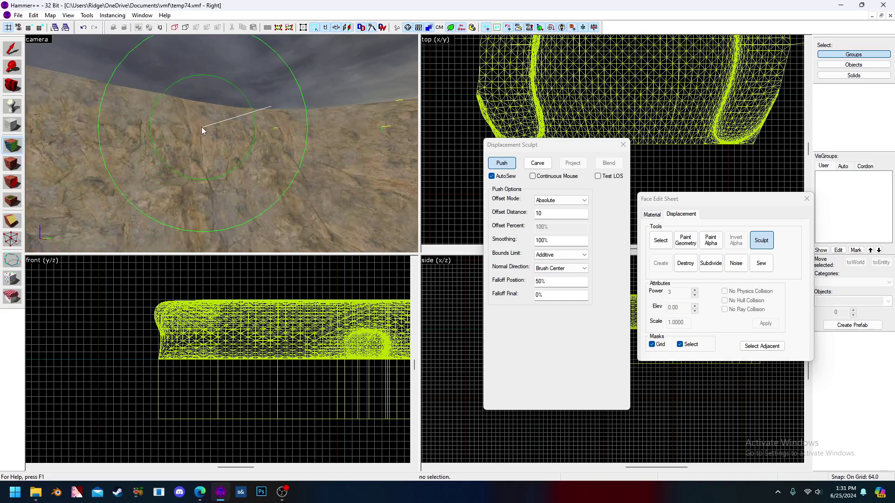
pyautogui.press('d')
pyautogui.click(256, 124)
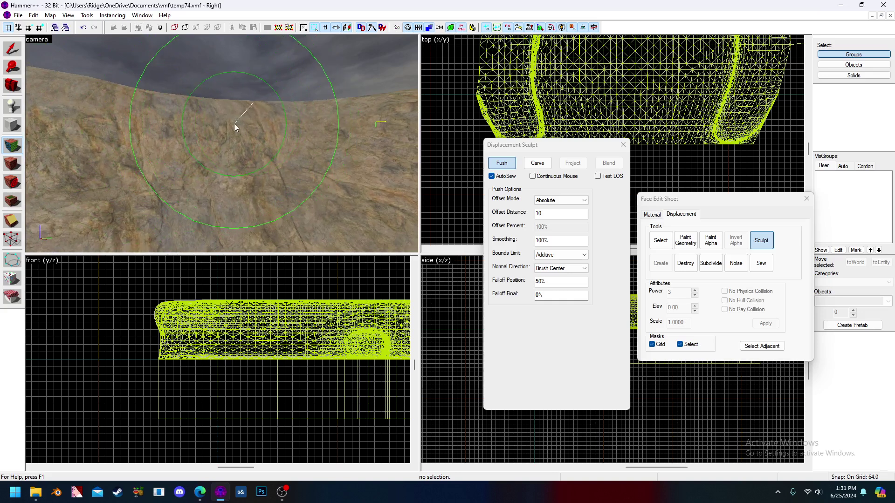
pyautogui.press('d')
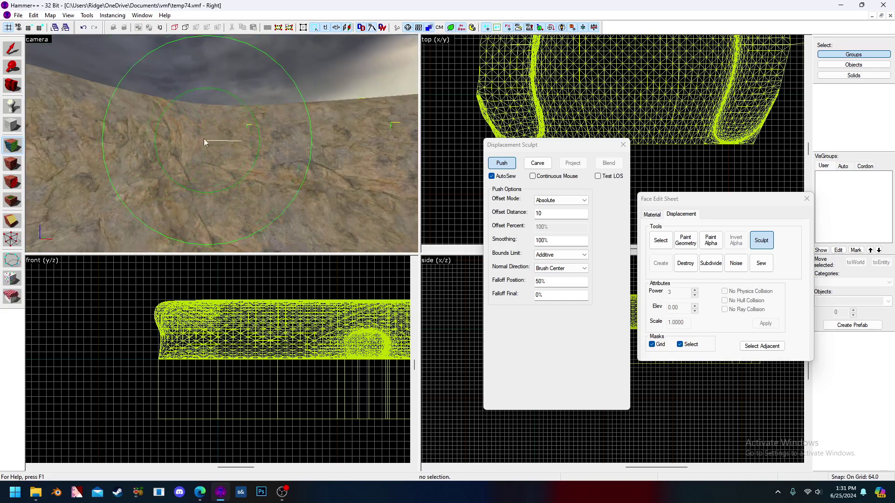
pyautogui.press('d')
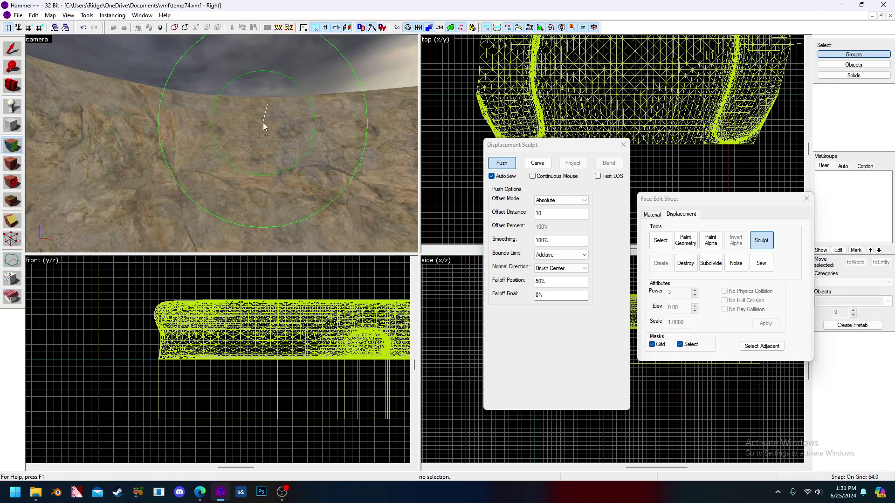
pyautogui.press('d')
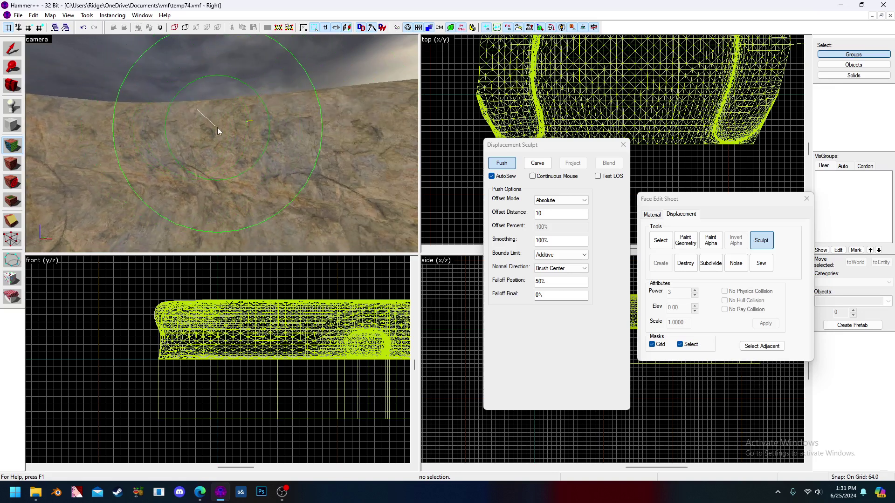
# Set the push offset distance to 20 and sculpt larger bulges along the remaining wall to the east wall's southern end
pyautogui.press('z')
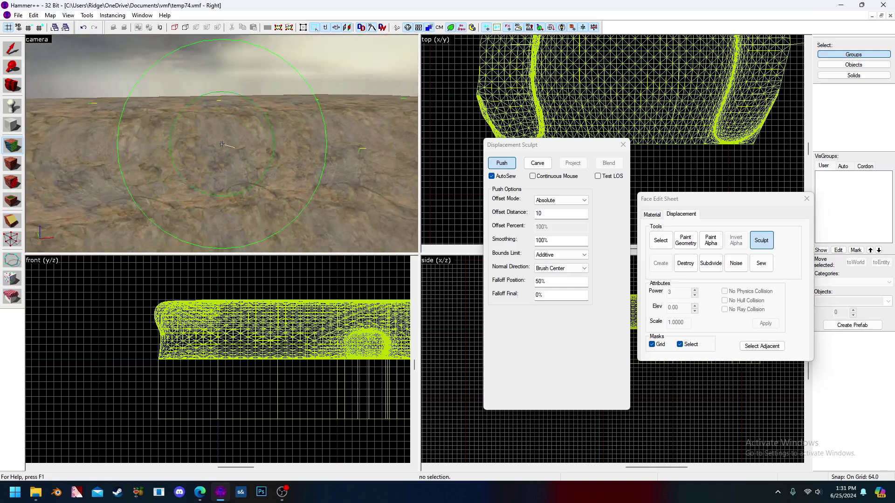
pyautogui.press('z')
pyautogui.click(528, 213)
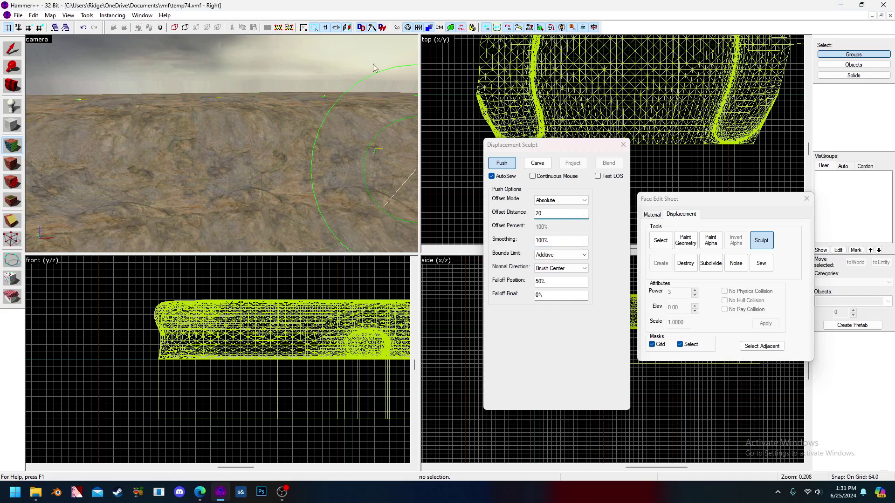
pyautogui.press('z')
pyautogui.press('z')
pyautogui.moveTo(289, 137)
pyautogui.mouseDown()
pyautogui.moveTo(225, 154)
pyautogui.moveTo(194, 126)
pyautogui.moveTo(274, 121)
pyautogui.moveTo(265, 124)
pyautogui.moveTo(287, 122)
pyautogui.moveTo(254, 136)
pyautogui.moveTo(334, 141)
pyautogui.moveTo(225, 140)
pyautogui.moveTo(211, 127)
pyautogui.moveTo(217, 122)
pyautogui.moveTo(229, 136)
pyautogui.moveTo(225, 154)
pyautogui.moveTo(227, 143)
pyautogui.moveTo(202, 143)
pyautogui.moveTo(233, 142)
pyautogui.mouseUp()
pyautogui.press('s')
pyautogui.press('z')
pyautogui.press('w')
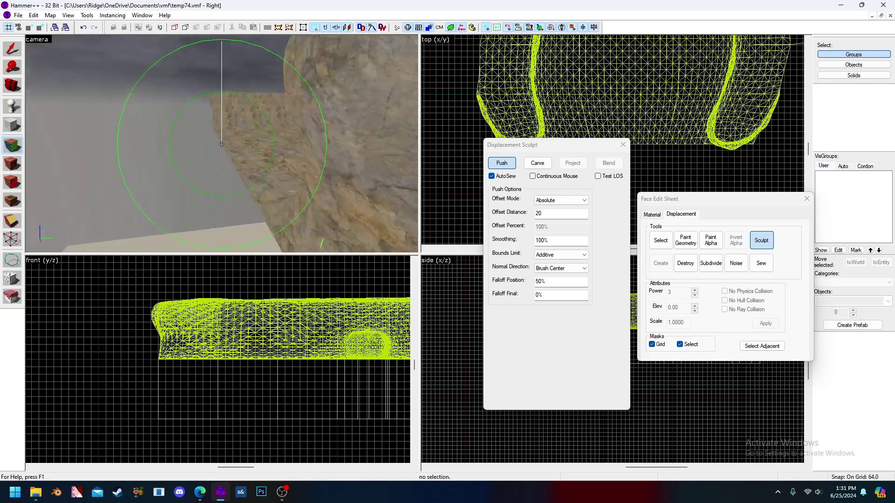
# Push the lower base of the west wall's southern end outward to flare its bottom corner
pyautogui.press('w')
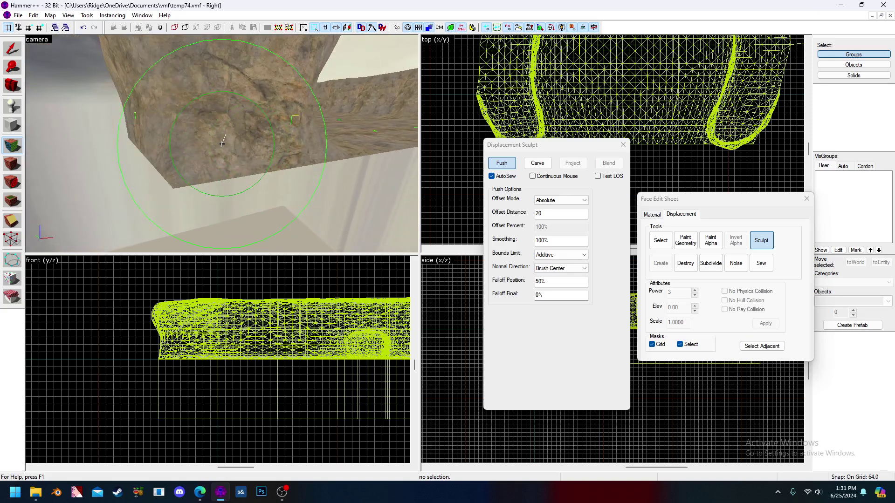
pyautogui.press('z')
pyautogui.click(170, 167)
pyautogui.press('d')
pyautogui.press('s')
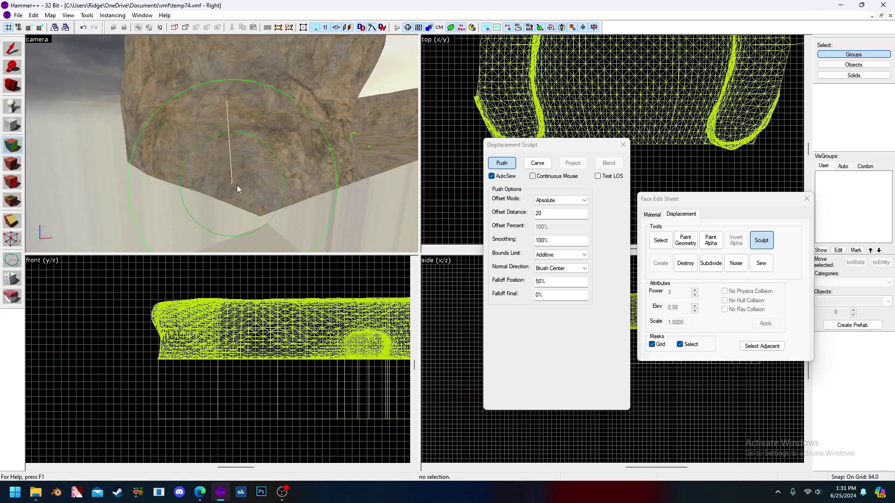
pyautogui.press('z')
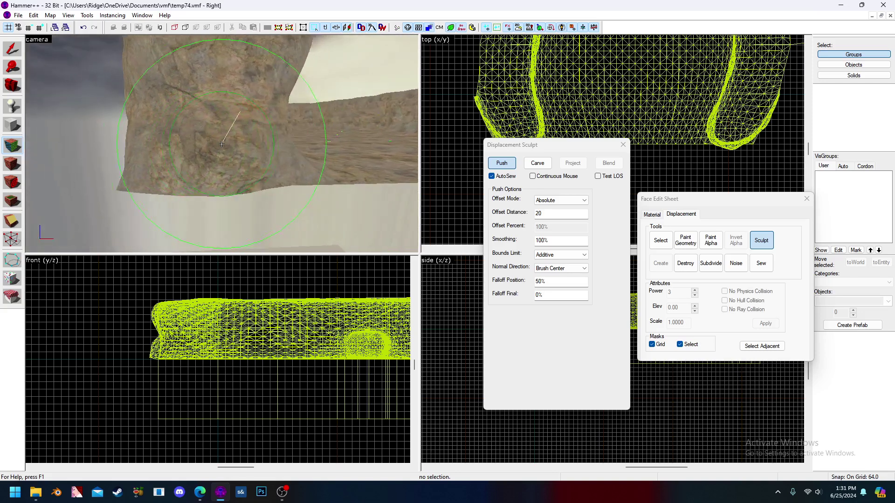
pyautogui.press('z')
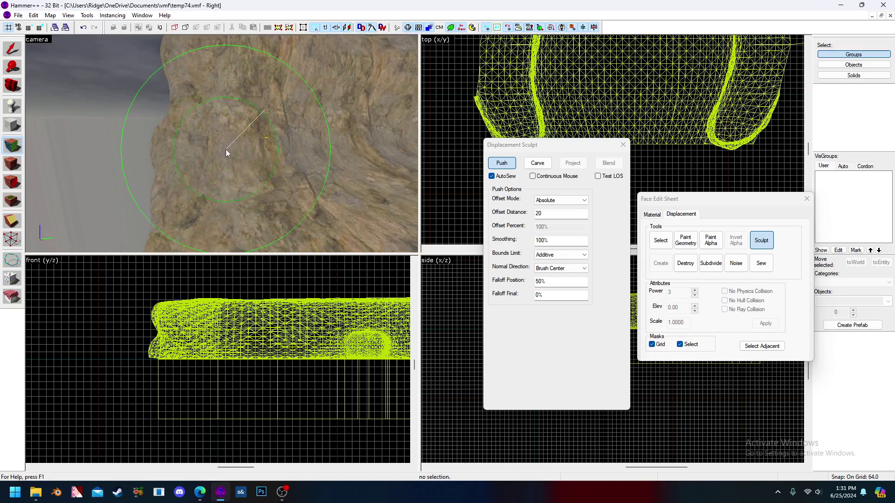
# Turn on the displacement walkability overlay and push the lower inner face of the west wall along the ground edge
pyautogui.press('w')
pyautogui.press('d')
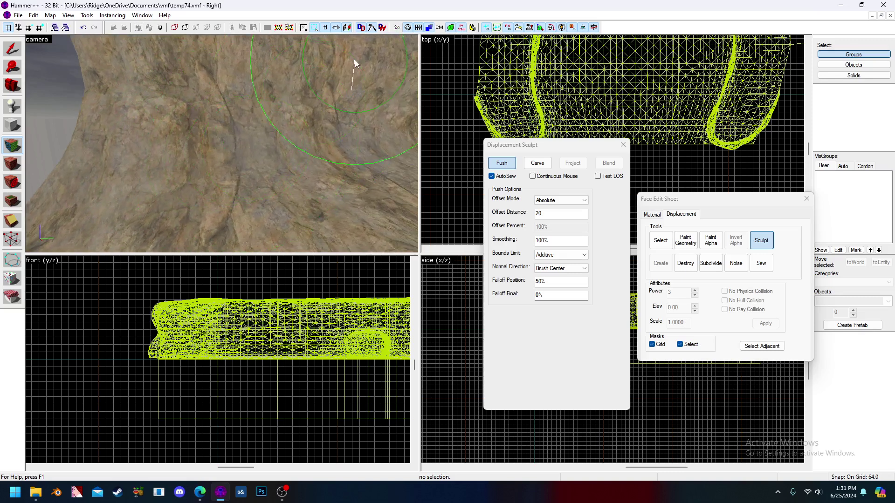
pyautogui.click(382, 28)
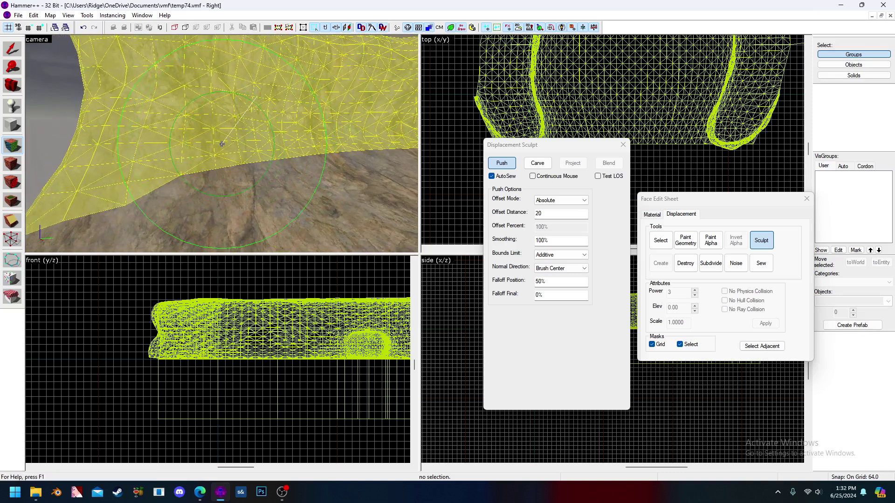
pyautogui.moveTo(251, 150)
pyautogui.mouseDown()
pyautogui.moveTo(273, 128)
pyautogui.moveTo(215, 139)
pyautogui.moveTo(222, 144)
pyautogui.moveTo(199, 159)
pyautogui.mouseUp()
pyautogui.press('d')
pyautogui.press('d')
pyautogui.press('d')
pyautogui.press('d')
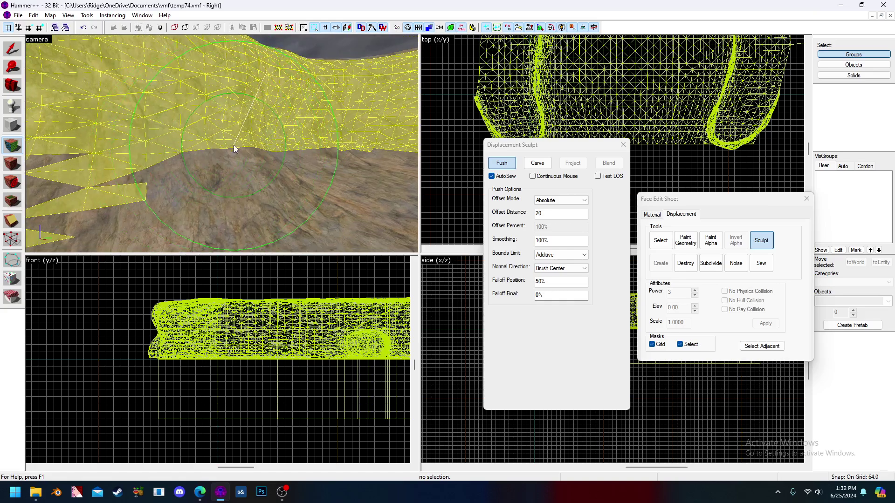
# Push the wall's lower inner face outward along the ground edge toward its southern end
pyautogui.press('z')
pyautogui.press('w')
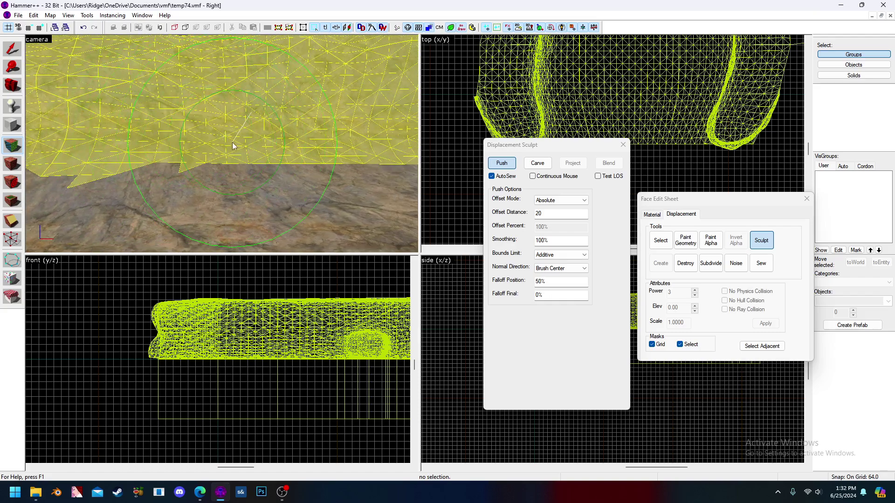
pyautogui.press('d')
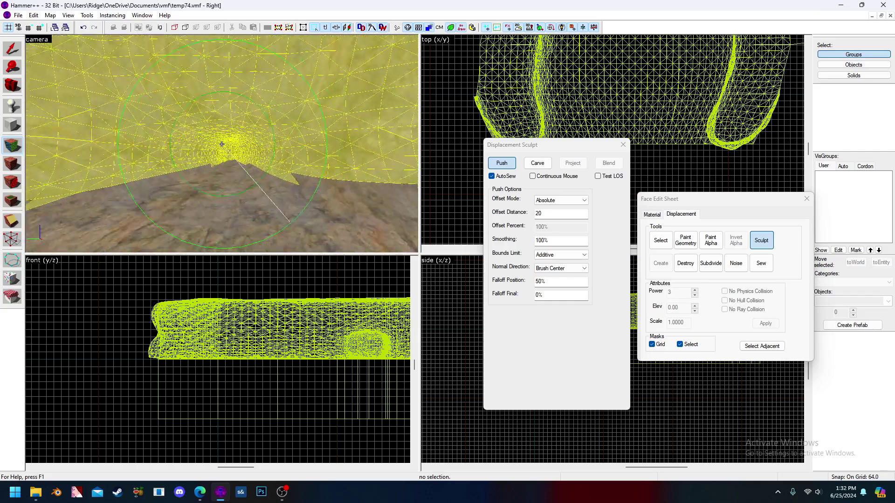
pyautogui.press('d')
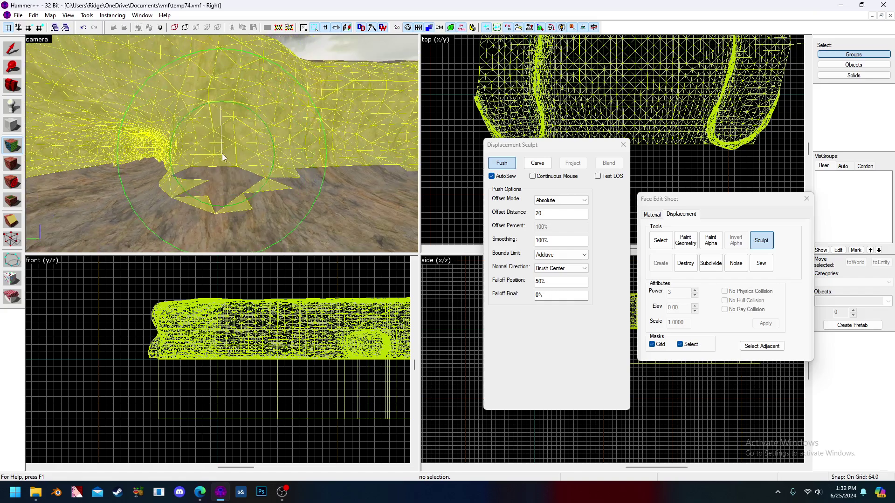
pyautogui.moveTo(242, 155)
pyautogui.mouseDown()
pyautogui.moveTo(233, 154)
pyautogui.moveTo(279, 175)
pyautogui.moveTo(243, 173)
pyautogui.mouseUp()
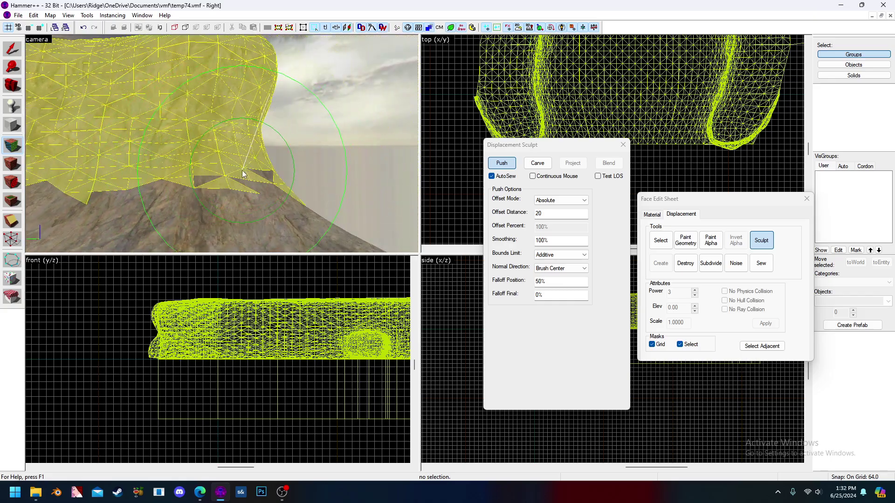
# Push the base of the wall's southern end around its outer corner and end face
pyautogui.press('z')
pyautogui.press('d')
pyautogui.press('z')
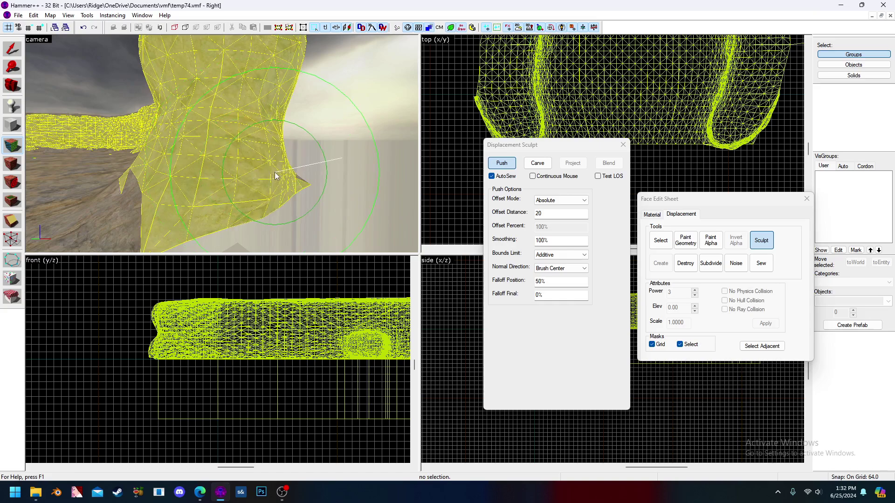
pyautogui.press('z')
pyautogui.press('d')
pyautogui.press('z')
pyautogui.press('d')
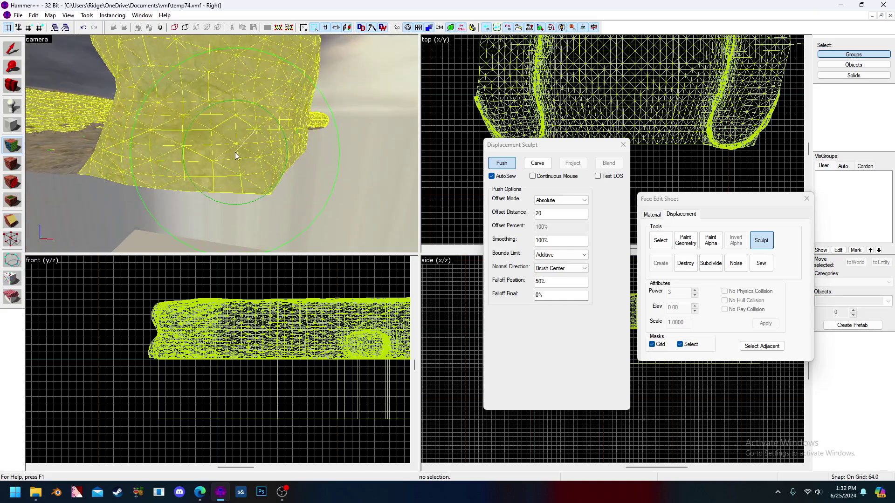
pyautogui.press('w')
pyautogui.click(236, 139)
pyautogui.press('z')
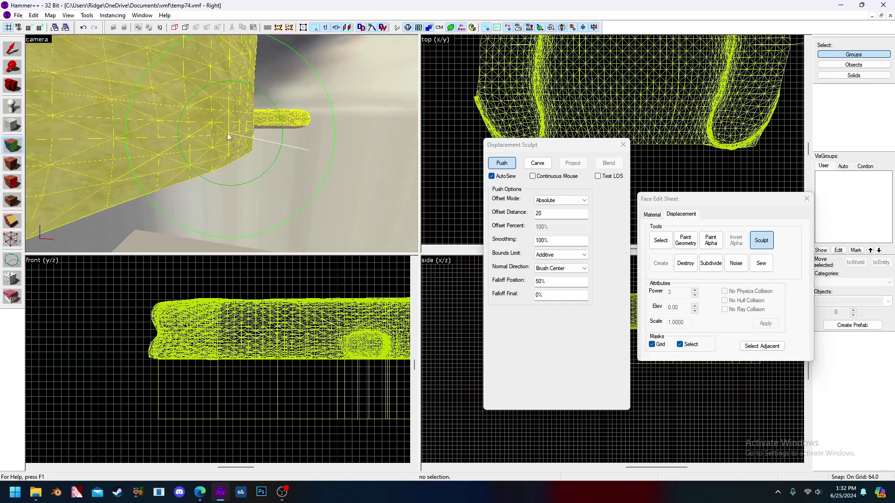
# Examine both walls' southern ends and the ground edge between them from the open side of the terrain
pyautogui.press('s')
pyautogui.press('w')
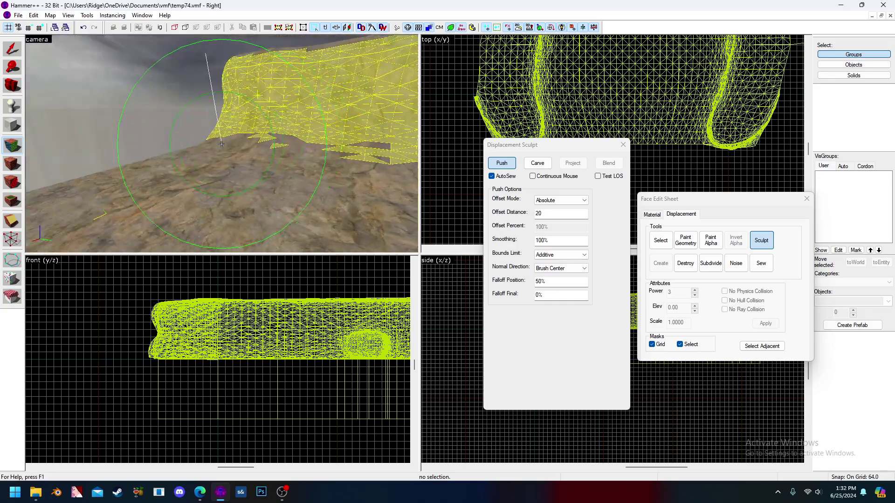
pyautogui.press('z')
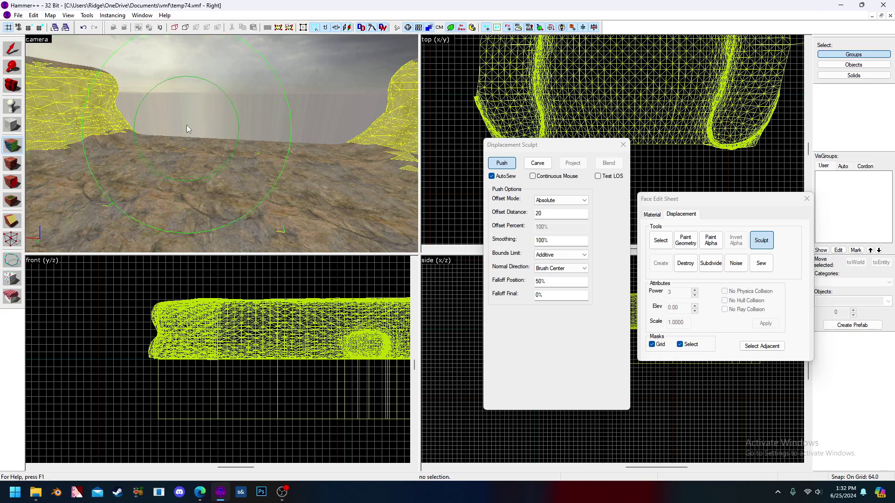
pyautogui.press('w')
pyautogui.press('z')
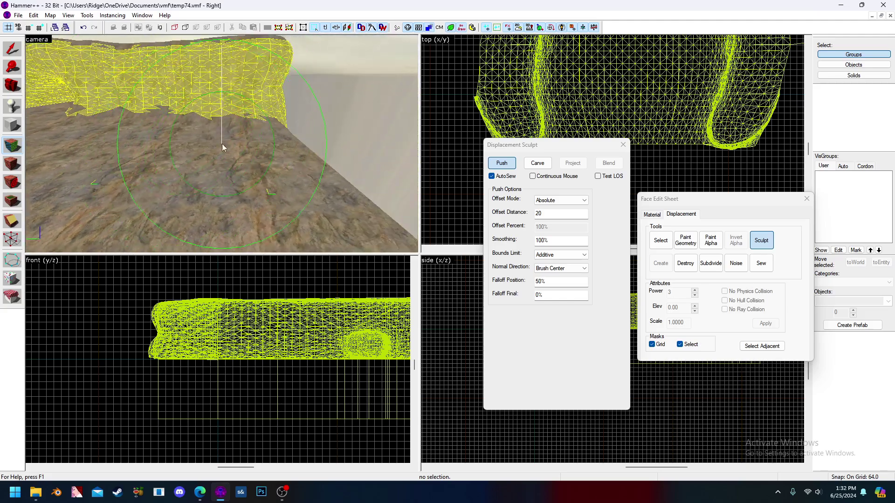
pyautogui.press('z')
pyautogui.press('z')
pyautogui.press('z')
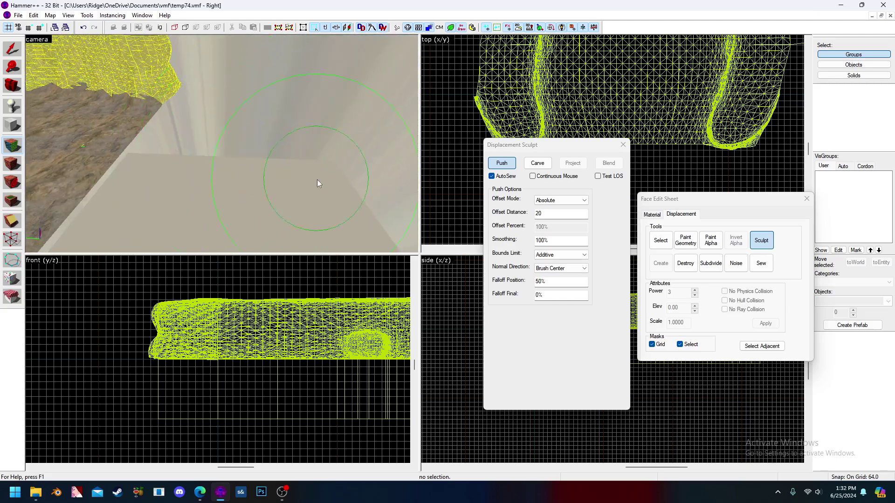
pyautogui.press('w')
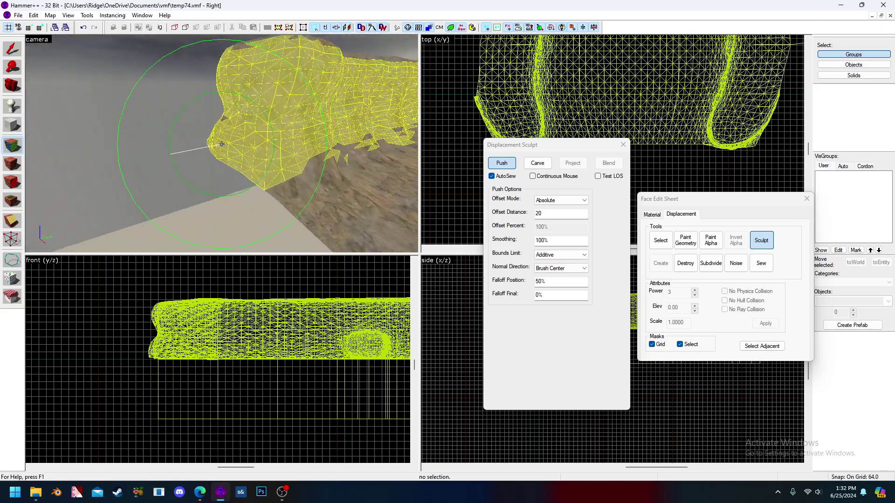
pyautogui.press('s')
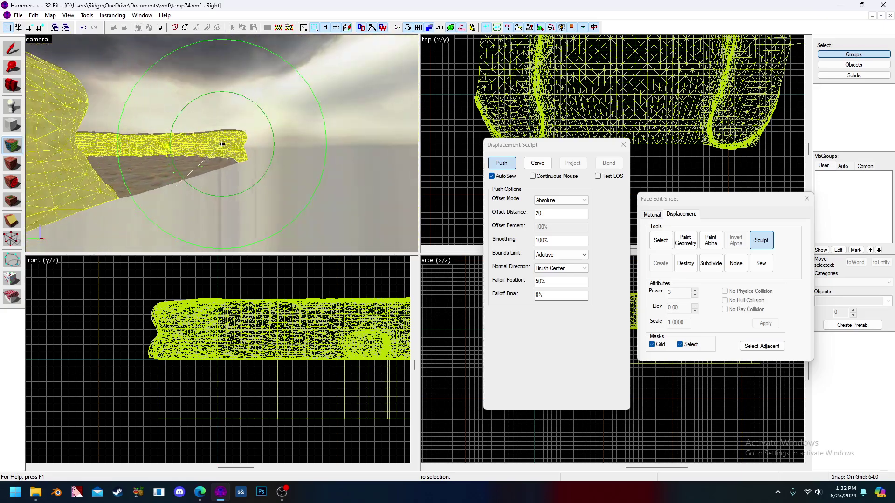
pyautogui.press('w')
pyautogui.press('d')
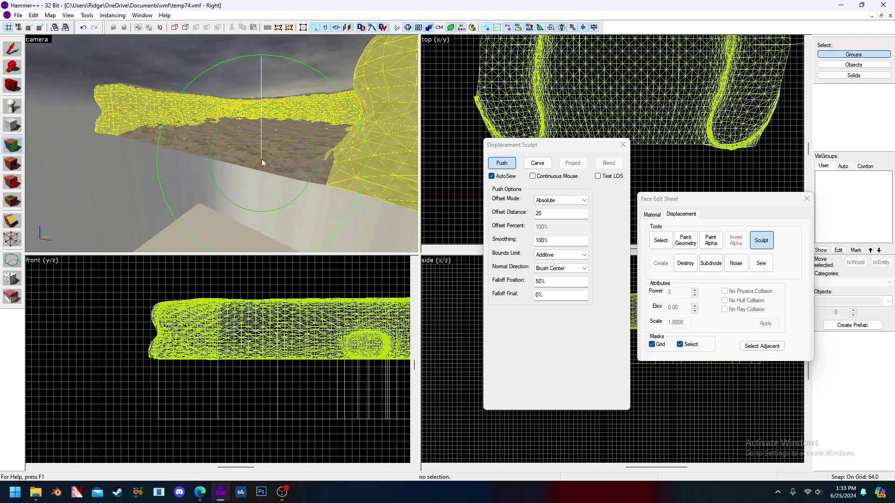
pyautogui.press('w')
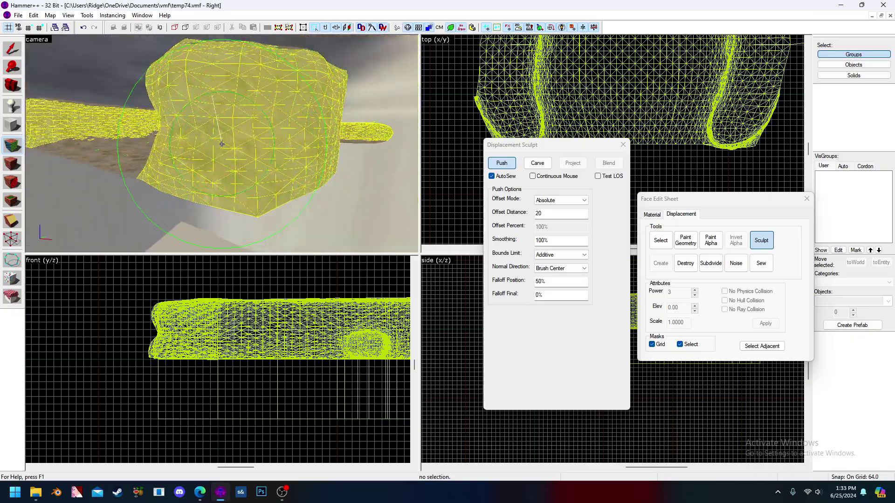
# Push the inner walls of the tunnel along its floor edge to make the passage more irregular
pyautogui.press('w')
pyautogui.press('w')
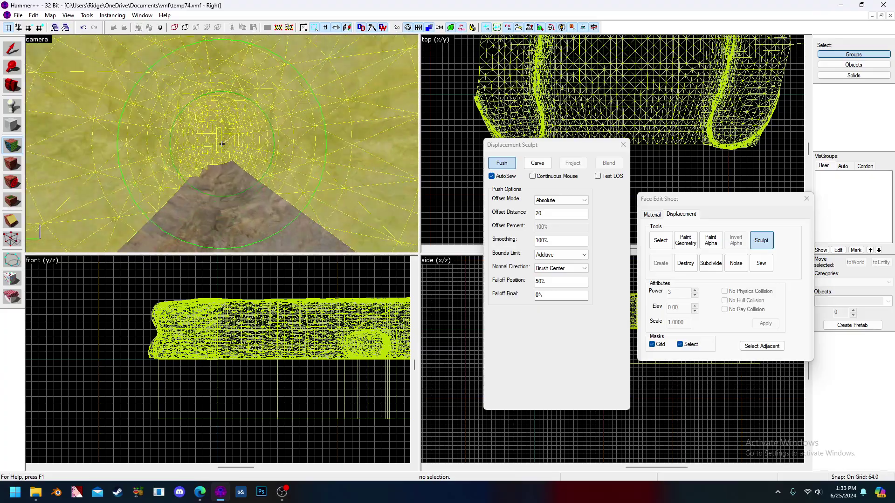
pyautogui.press('w')
pyautogui.press('w')
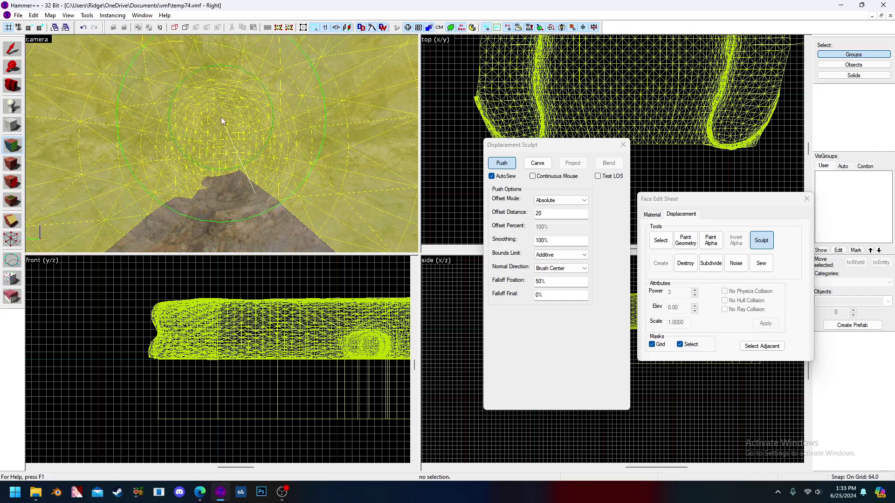
pyautogui.press('z')
pyautogui.press('w')
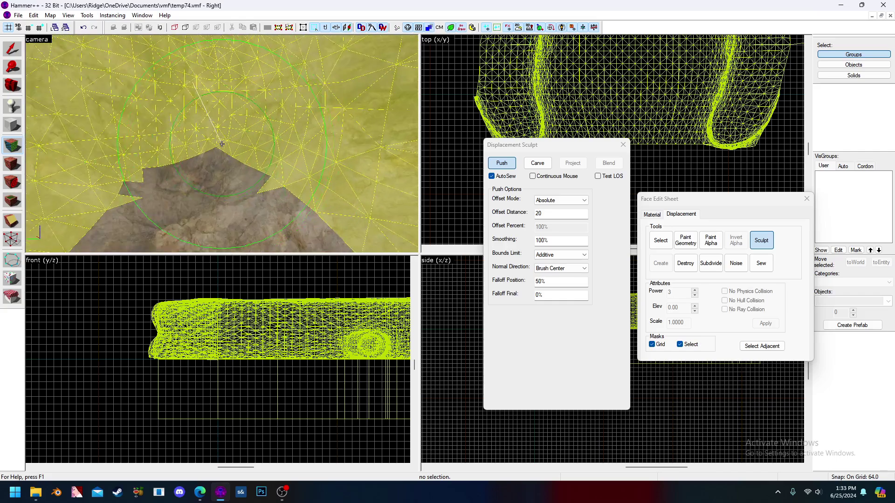
pyautogui.press('w')
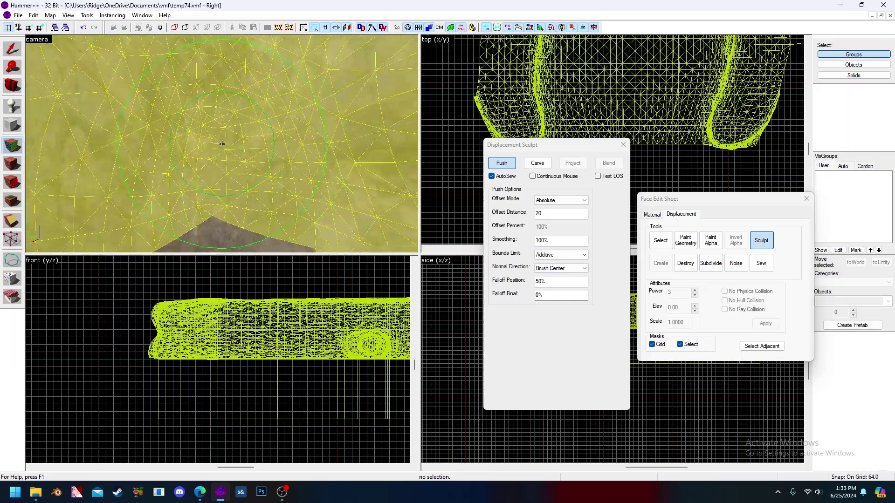
# Push bulges into the lower wall face beside the tunnel entrance, along the ground edge
pyautogui.press('w')
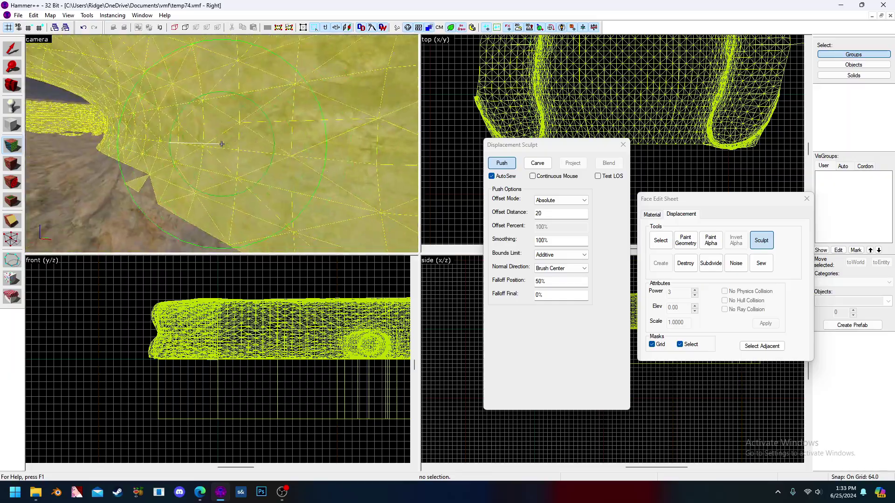
pyautogui.press('w')
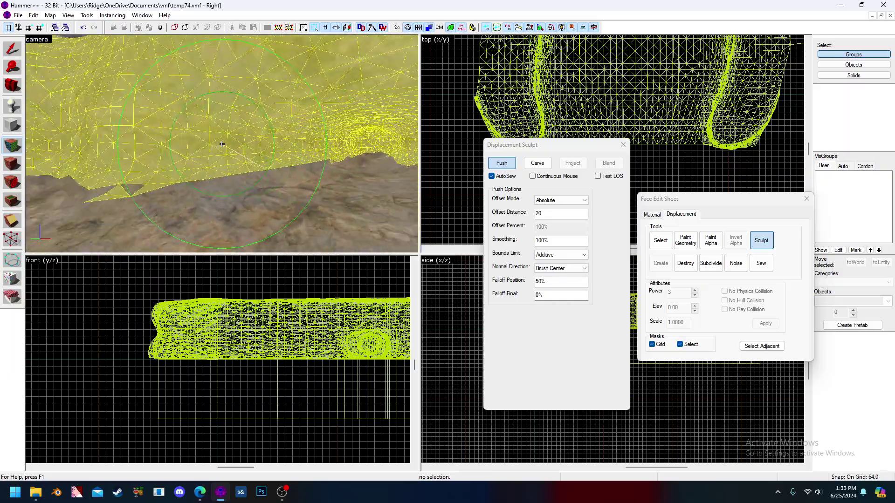
pyautogui.press('z')
pyautogui.moveTo(208, 126); pyautogui.dragTo(228, 98)
pyautogui.moveTo(210, 155); pyautogui.dragTo(217, 181)
pyautogui.press('z')
pyautogui.press('a')
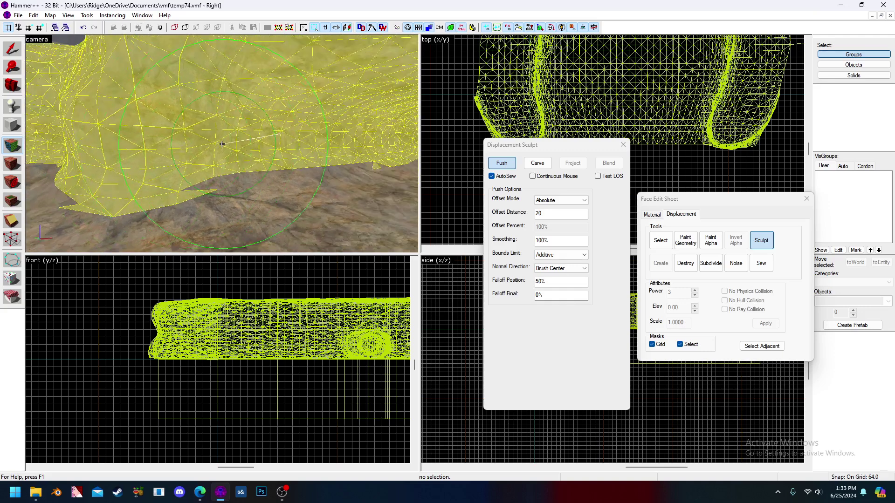
pyautogui.press('z')
pyautogui.moveTo(226, 150)
pyautogui.mouseDown()
pyautogui.moveTo(231, 171)
pyautogui.moveTo(212, 94)
pyautogui.moveTo(207, 145)
pyautogui.mouseUp()
pyautogui.press('z')
pyautogui.press('z')
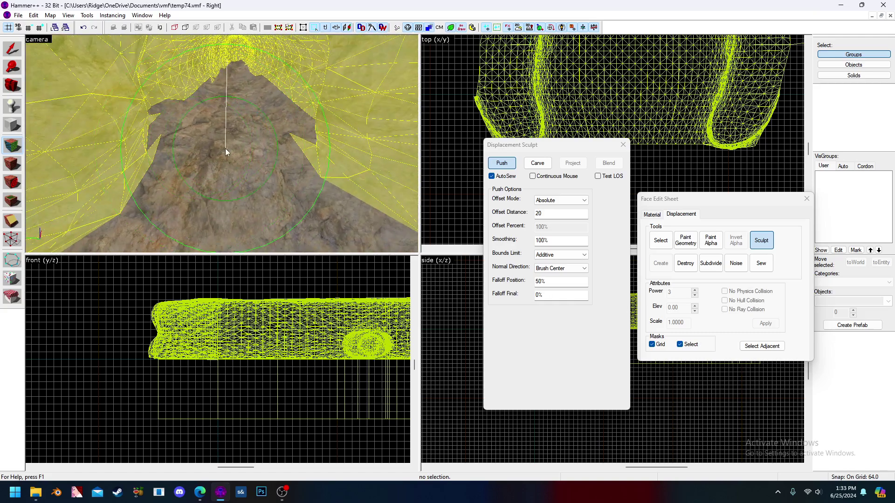
# Push the tunnel's lower side walls and ceiling to shape the passage further inside
pyautogui.press('z')
pyautogui.press('w')
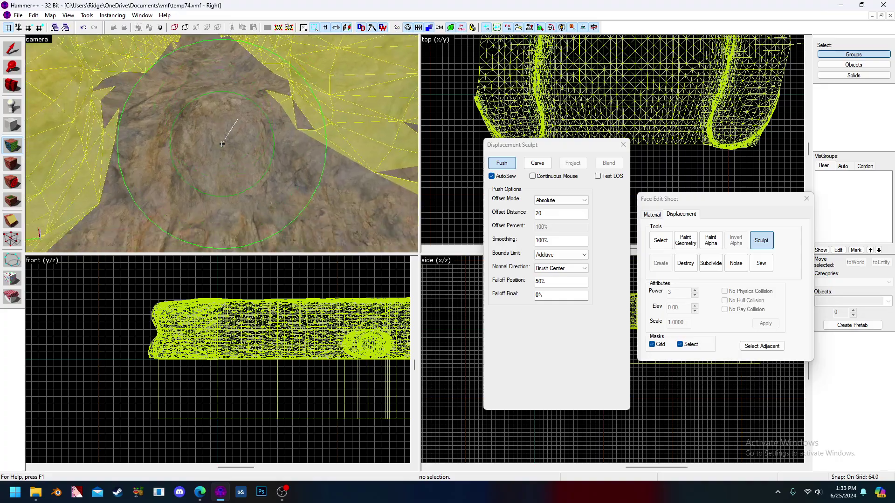
pyautogui.press('w')
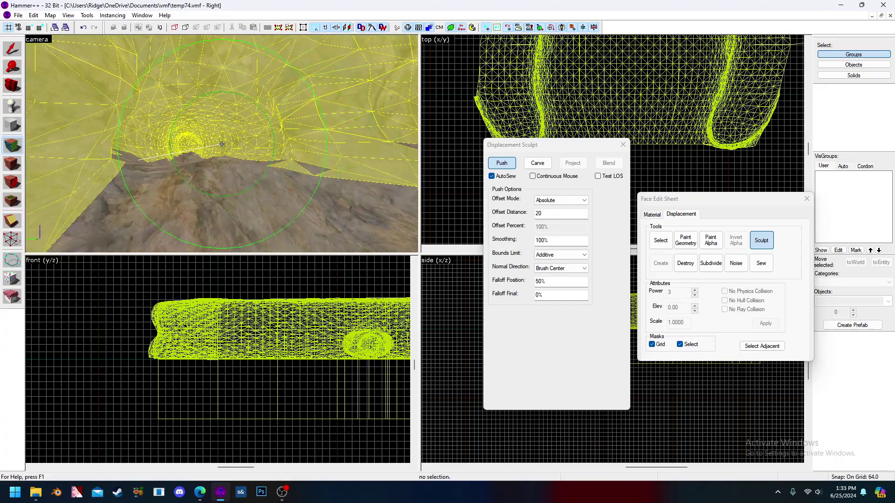
pyautogui.press('z')
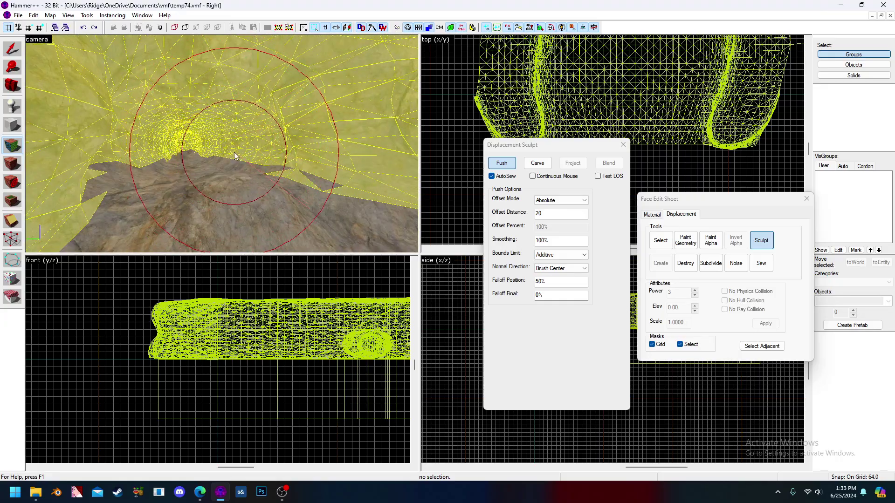
pyautogui.press('z')
pyautogui.press('w')
pyautogui.press('z')
pyautogui.click(219, 153)
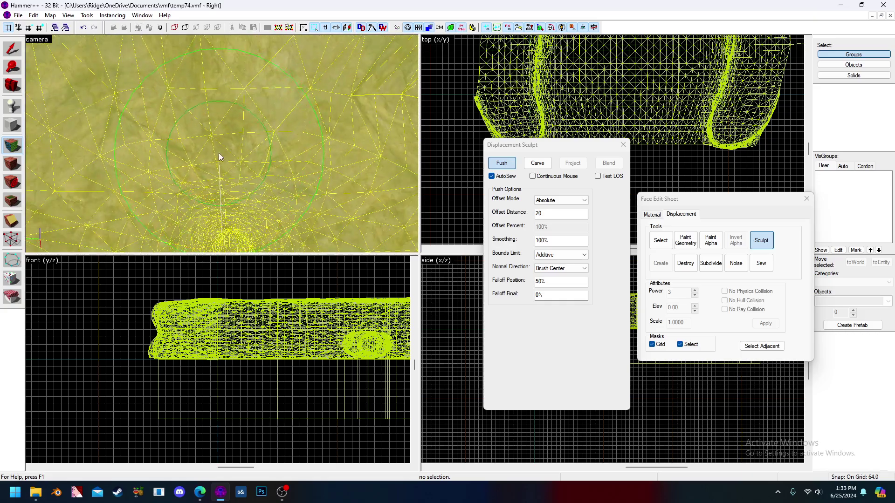
pyautogui.press('z')
pyautogui.press('z')
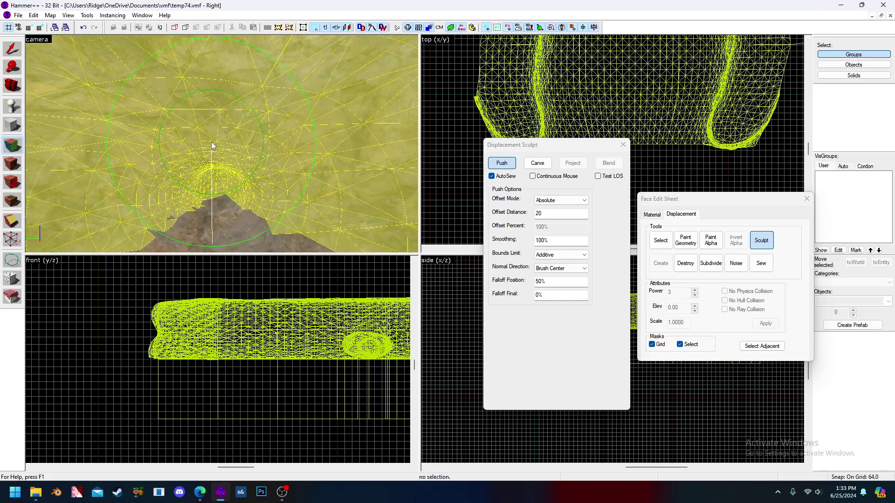
# Push the upper walls and ceiling around the tunnel mouth to vary the opening's shape
pyautogui.press('s')
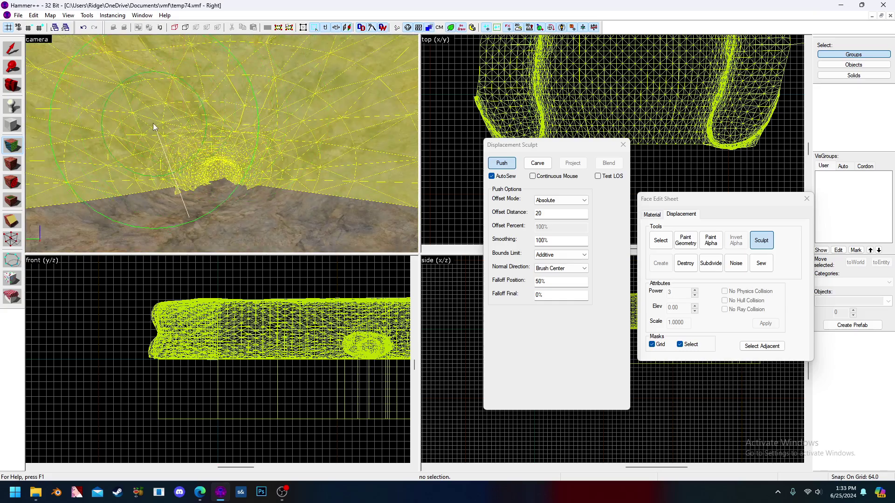
pyautogui.press('z')
pyautogui.press('z')
pyautogui.press('z')
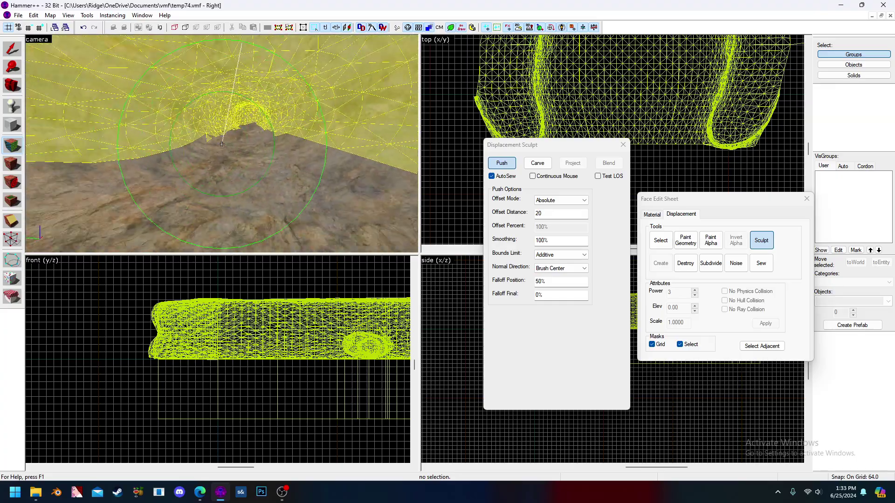
pyautogui.press('w')
pyautogui.press('s')
pyautogui.press('a')
# Switch to the Selection tool, turn off the displacement walkability overlay and view the textured cliff walls
pyautogui.click(12, 50)
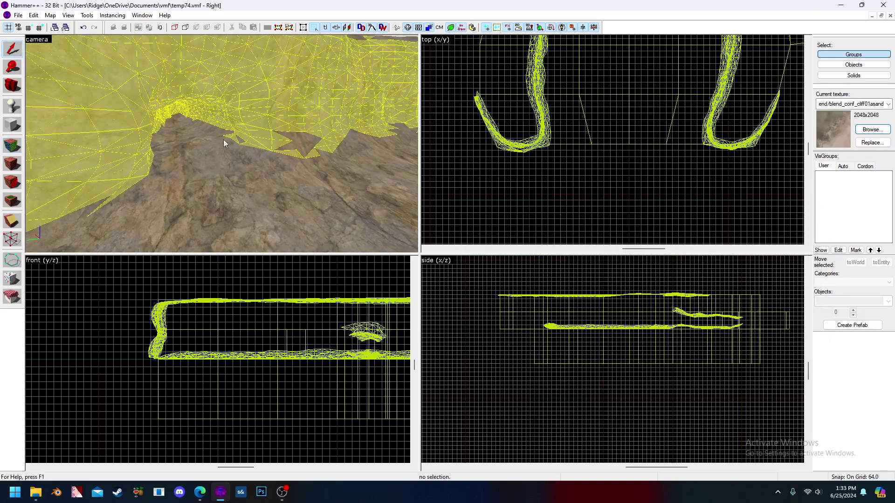
pyautogui.click(384, 28)
pyautogui.press('z')
pyautogui.press('w')
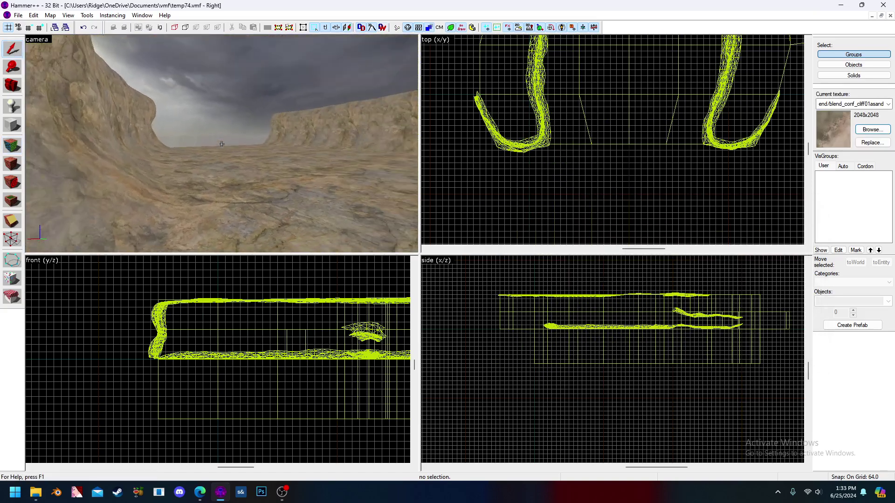
pyautogui.press('z')
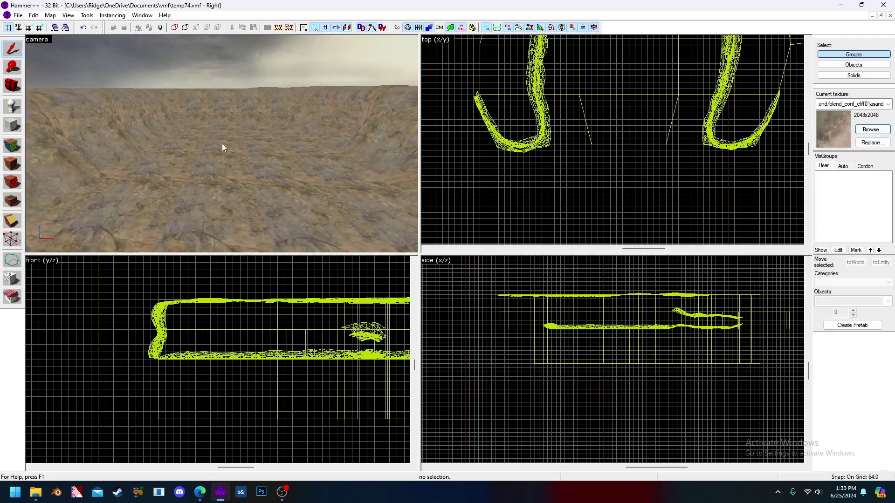
pyautogui.click(222, 144)
pyautogui.click(12, 146)
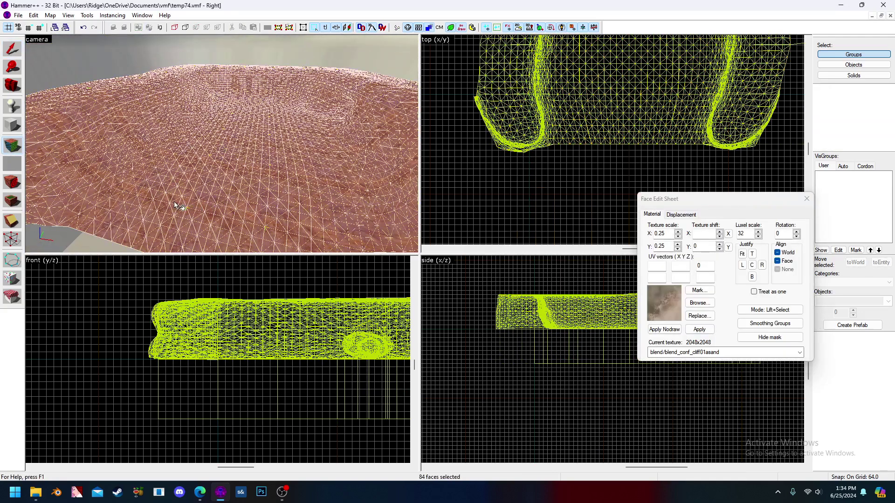
pyautogui.click(173, 201)
pyautogui.click(11, 50)
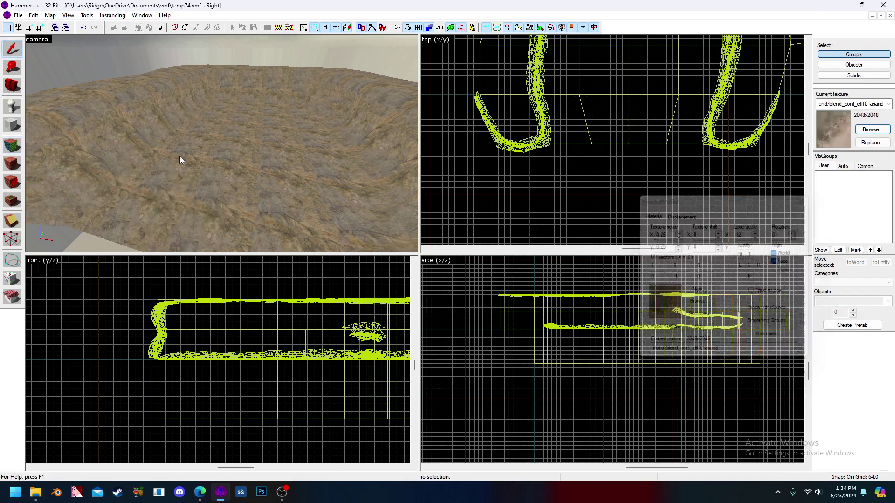
# Activate Paint Alpha for the displacements with the Raise/Lower effect and choose the larger brush numbered 5
pyautogui.click(179, 156)
pyautogui.click(12, 146)
pyautogui.click(681, 215)
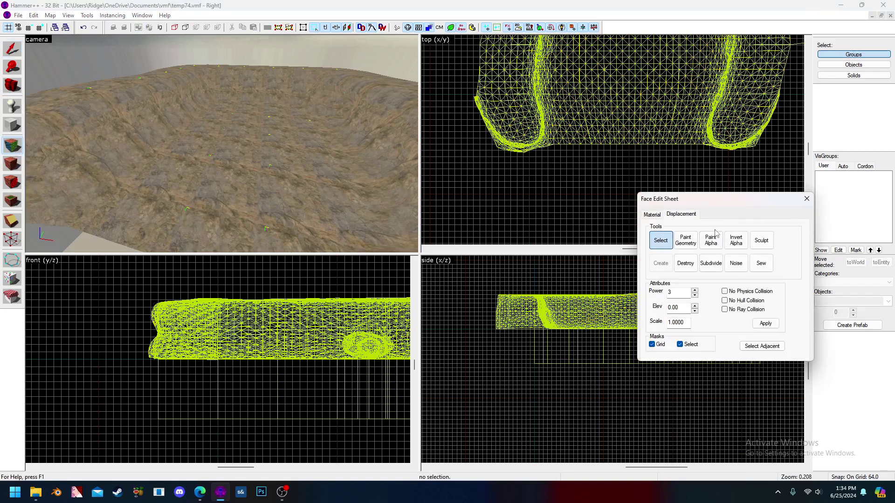
pyautogui.click(711, 241)
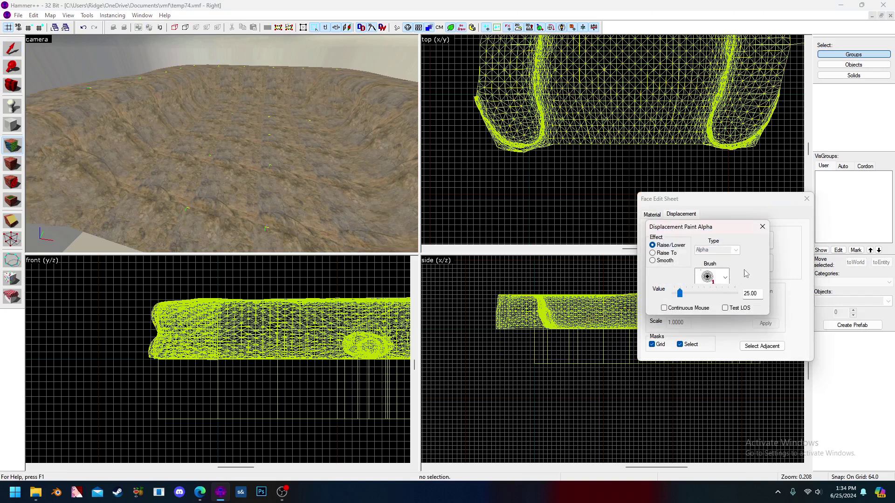
pyautogui.click(711, 325)
# Paint a first patch of the sandy blend texture on the ground near the cliff wall's outer end
pyautogui.press('z')
pyautogui.press('z')
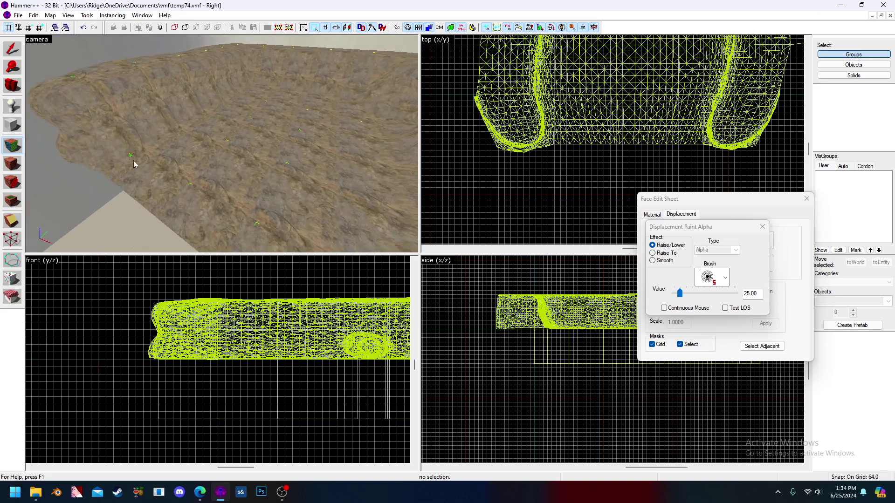
pyautogui.press('w')
pyautogui.press('a')
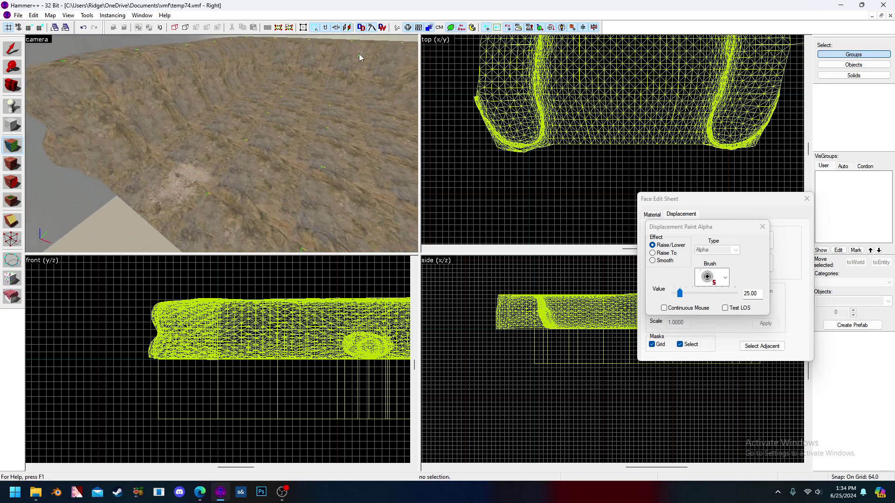
# Turn on the displacement walkability overlay to mark the steep cliff wall faces against the ground
pyautogui.click(382, 28)
pyautogui.press('z')
pyautogui.press('z')
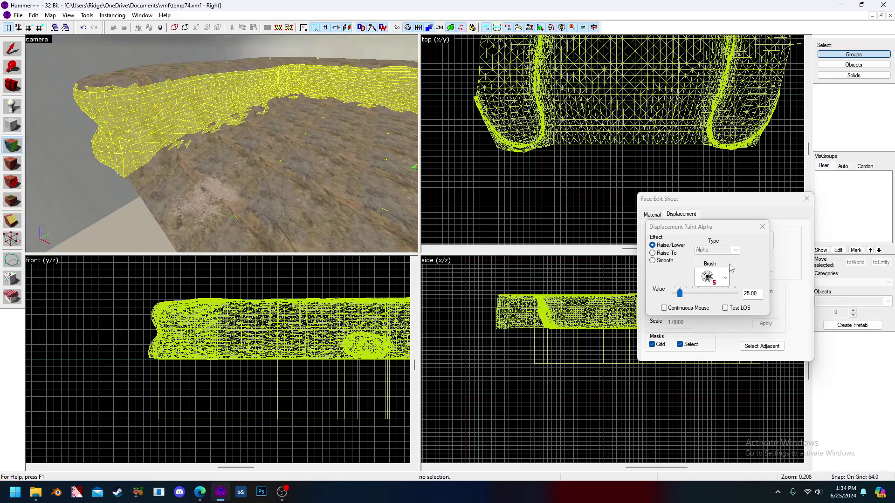
# Set the alpha paint value to 110, enlarge the sand patch to the wall's outer corner, and move the Displacement Paint Alpha dialog aside
pyautogui.moveTo(680, 298); pyautogui.dragTo(693, 298)
pyautogui.moveTo(215, 205); pyautogui.dragTo(176, 180)
pyautogui.press('z')
pyautogui.press('d')
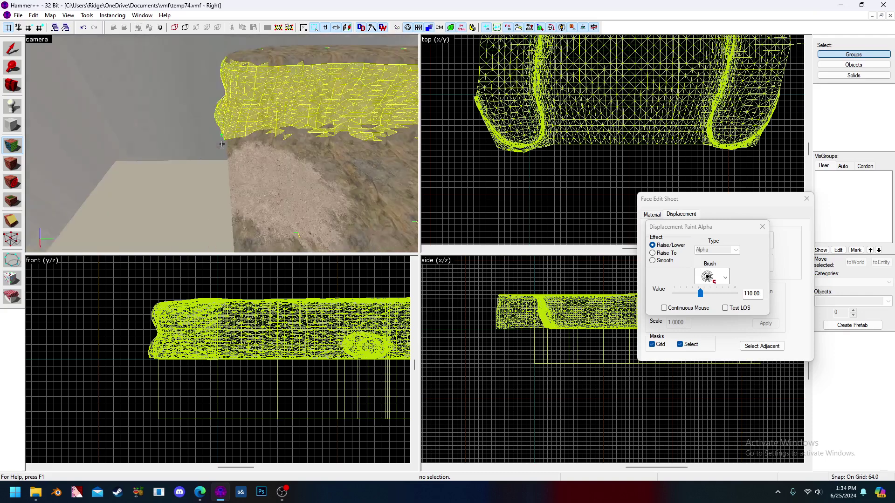
pyautogui.press('z')
pyautogui.click(708, 230)
pyautogui.moveTo(708, 230); pyautogui.dragTo(505, 241)
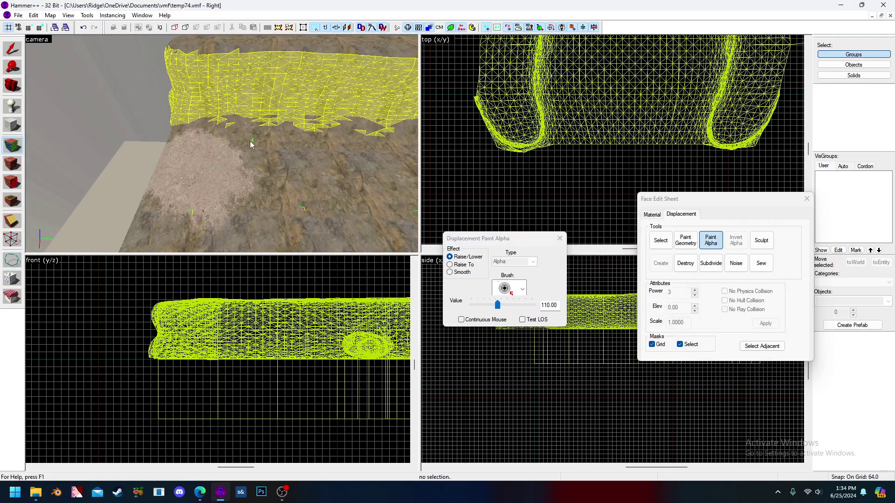
# Extend the sandy texture from the corner patch along the base of the cliff wall with the alpha brush
pyautogui.press('z')
pyautogui.press('w')
pyautogui.press('s')
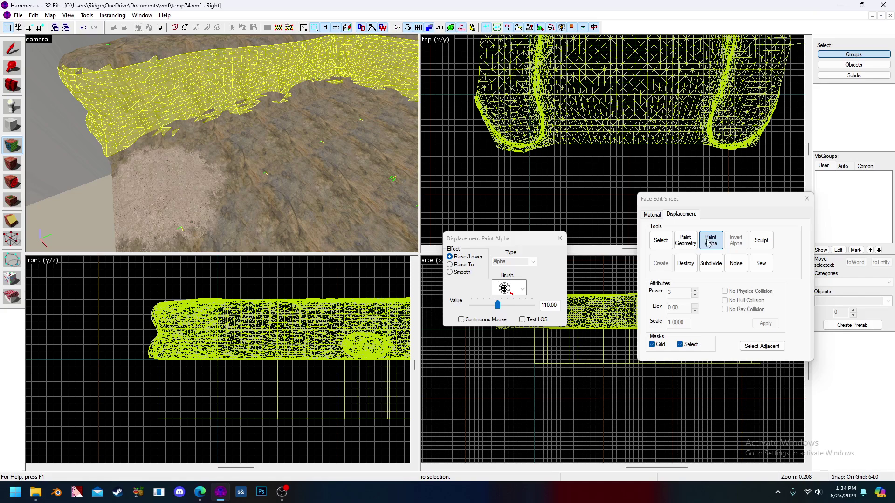
pyautogui.press('z')
pyautogui.press('w')
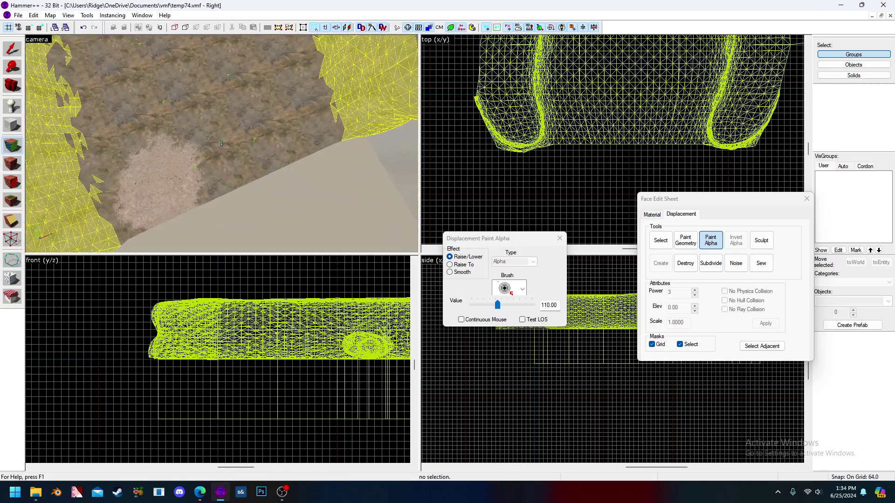
pyautogui.press('z')
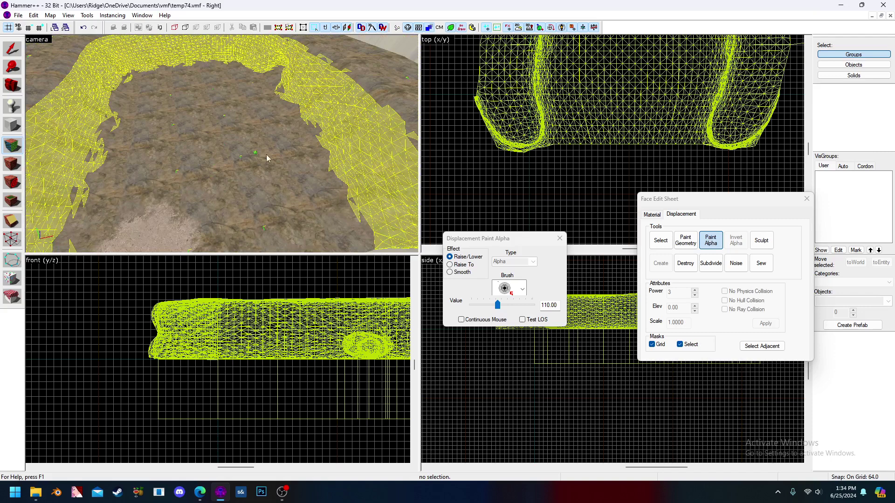
pyautogui.press('w')
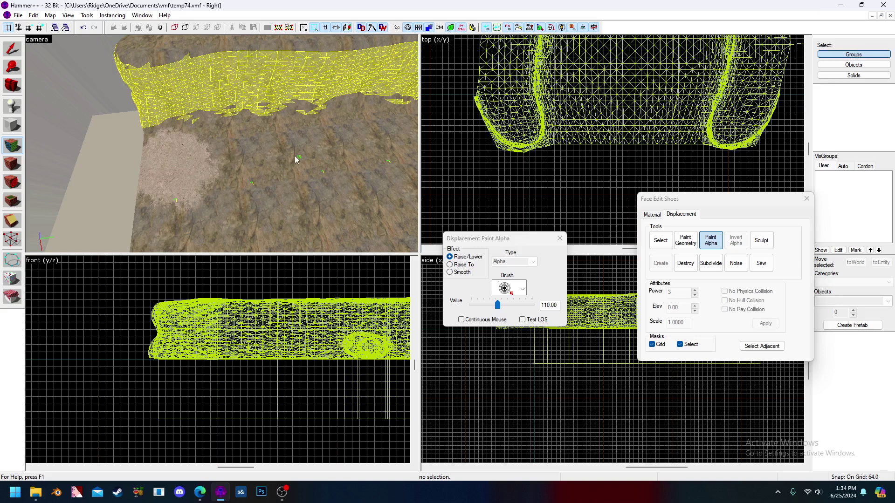
pyautogui.press('d')
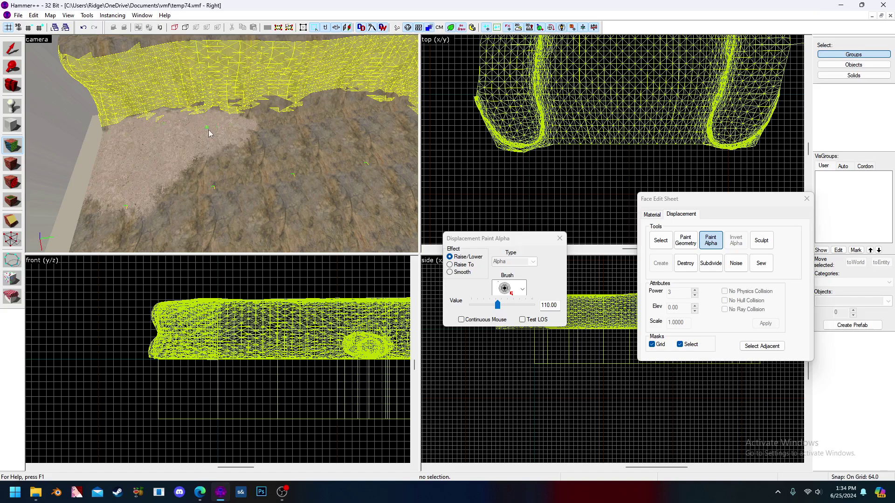
pyautogui.moveTo(285, 120); pyautogui.dragTo(287, 120)
pyautogui.press('z')
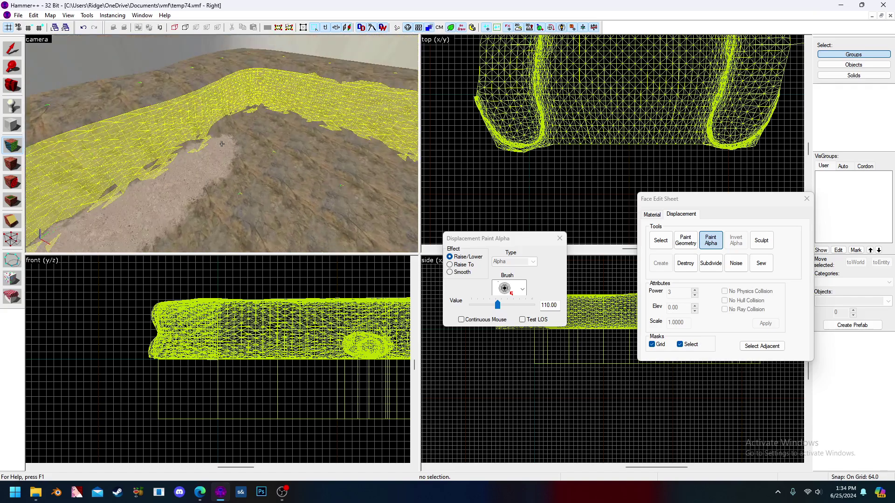
# Continue painting the sand path around the wall's inner curve towards the tunnel entrance
pyautogui.press('w')
pyautogui.press('z')
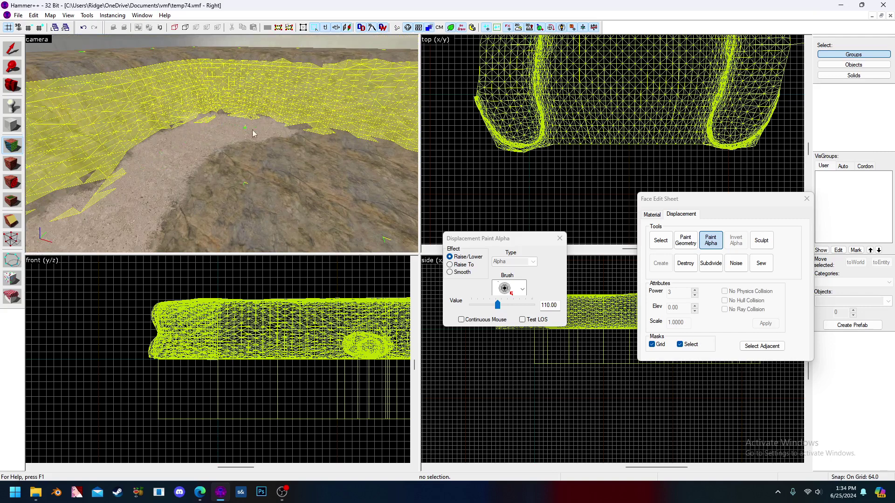
pyautogui.press('z')
pyautogui.press('w')
pyautogui.press('z')
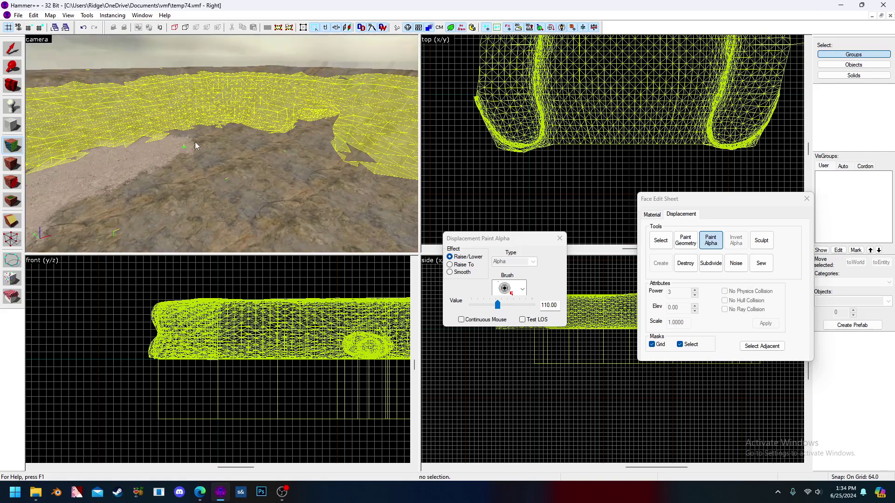
# Paint the sand alpha onto the canyon floor along the base of the cliff walls
pyautogui.press('z')
pyautogui.press('w')
pyautogui.press('z')
pyautogui.press('z')
pyautogui.press('w')
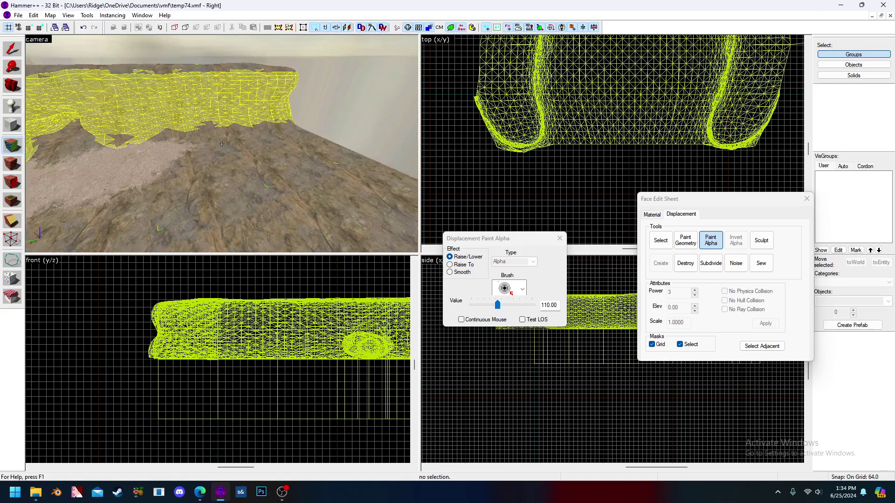
pyautogui.press('z')
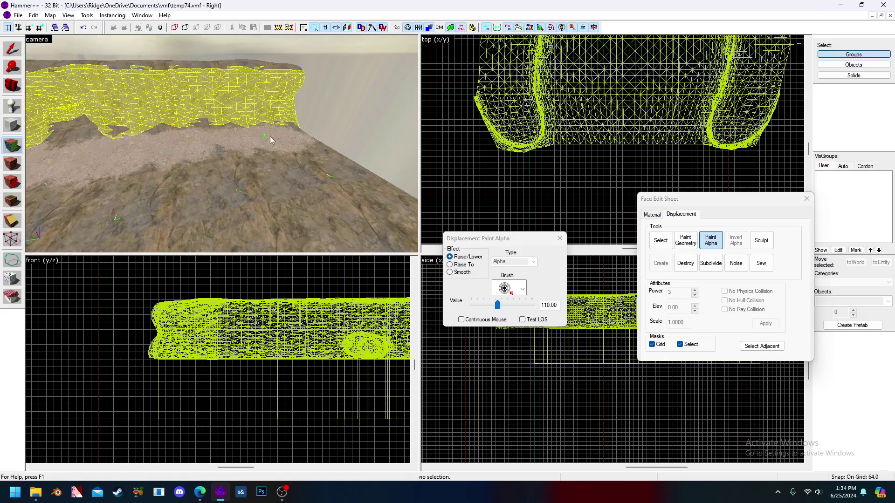
# Paint the sand alpha over the remaining rocky patches to cover the whole canyon floor
pyautogui.press('z')
pyautogui.press('w')
pyautogui.press('s')
pyautogui.press('z')
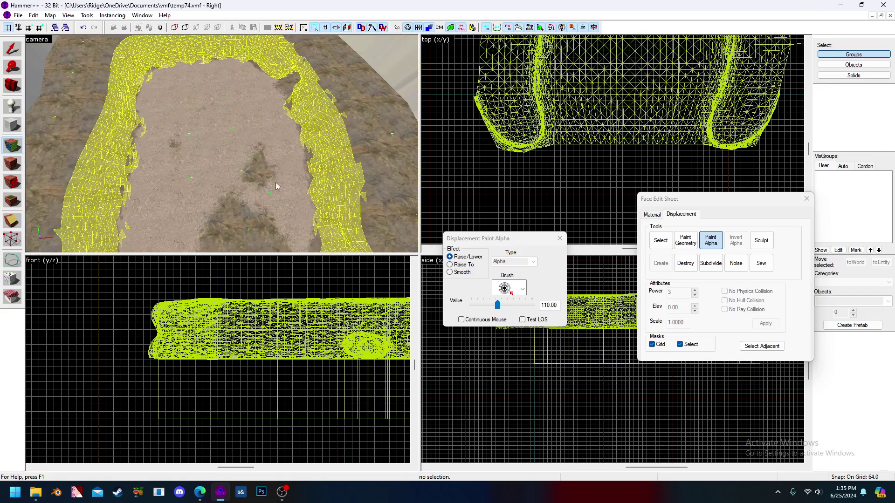
pyautogui.press('z')
pyautogui.press('z')
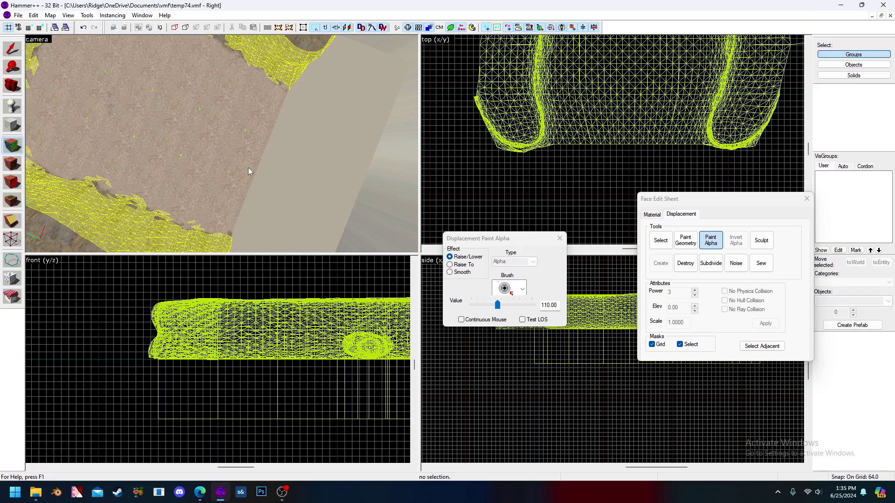
pyautogui.press('z')
pyautogui.press('w')
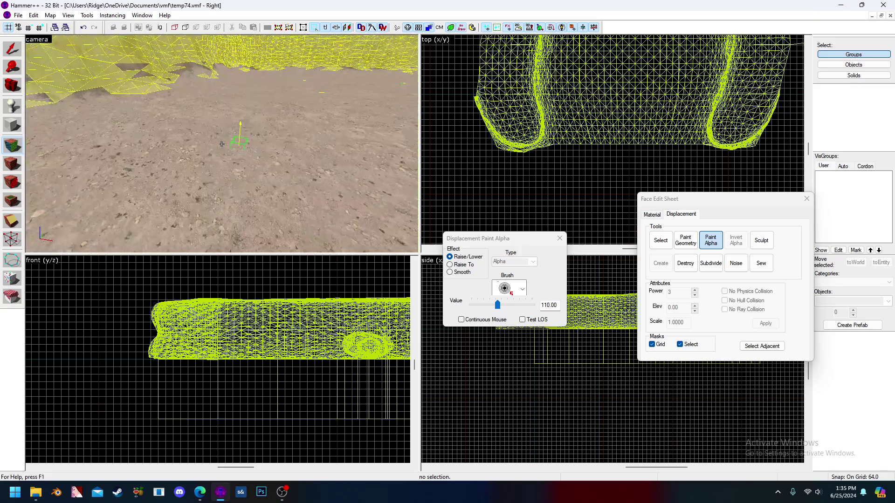
# Apply the blend/blend_conf_asandgrass texture to the ground displacement face at the corner beside the cliff
pyautogui.press('s')
pyautogui.press('z')
pyautogui.hotkey('shift', 'a')
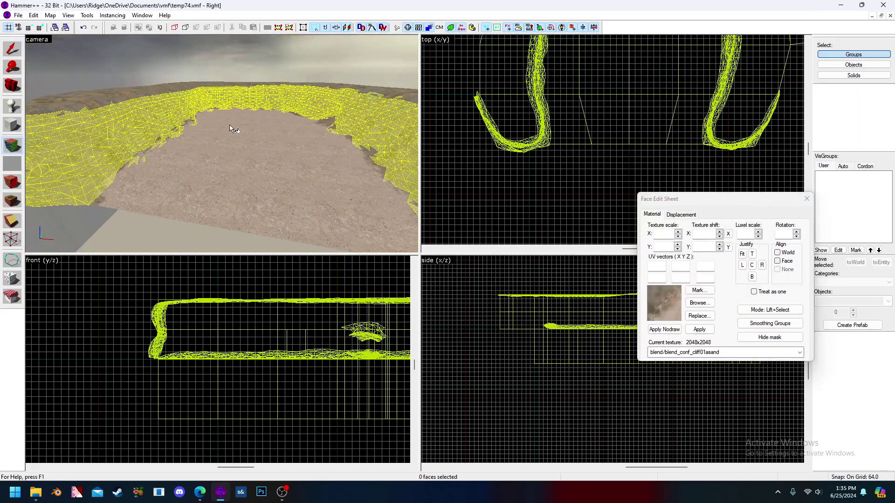
pyautogui.press('z')
pyautogui.press('w')
pyautogui.press('z')
pyautogui.click(185, 128)
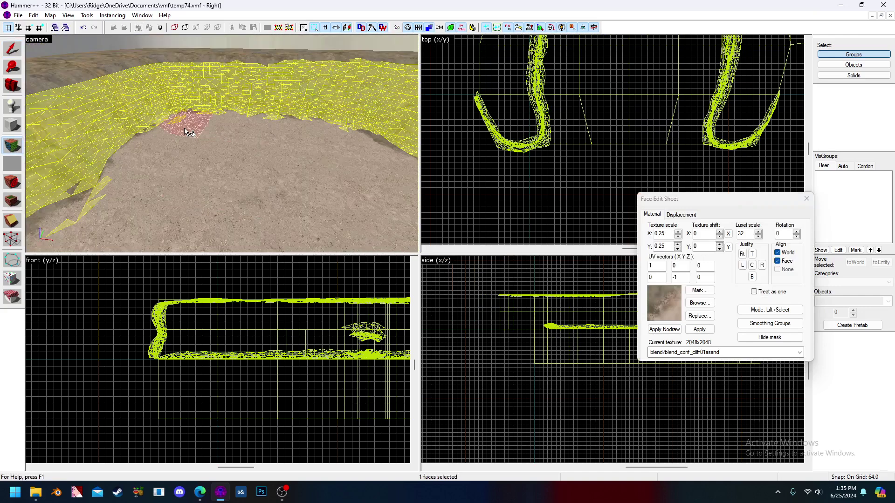
pyautogui.click(700, 300)
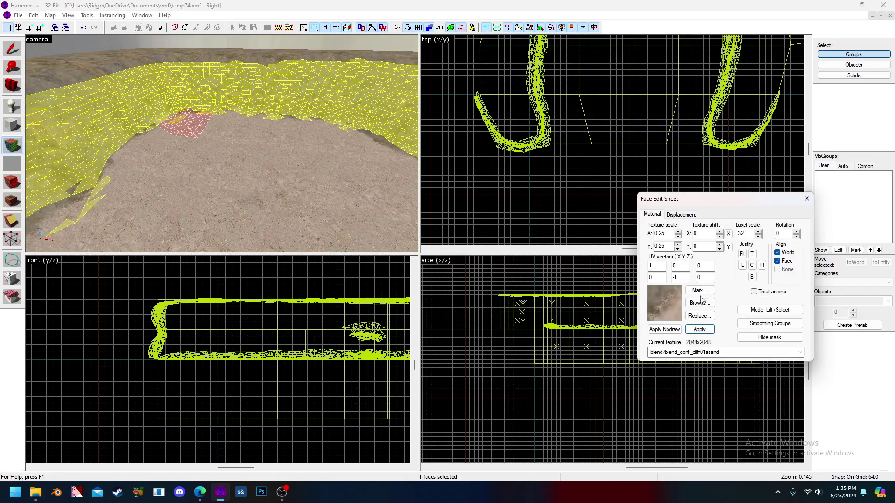
pyautogui.click(699, 303)
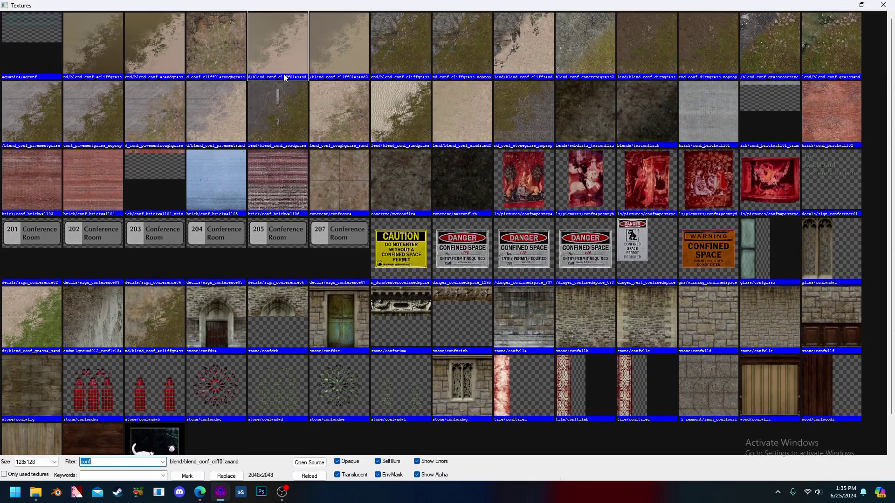
pyautogui.doubleClick(149, 56)
pyautogui.click(699, 330)
# Invert the alpha of the retextured corner ground face to show its grass layer
pyautogui.press('z')
pyautogui.press('w')
pyautogui.press('z')
pyautogui.click(221, 157)
pyautogui.click(154, 152)
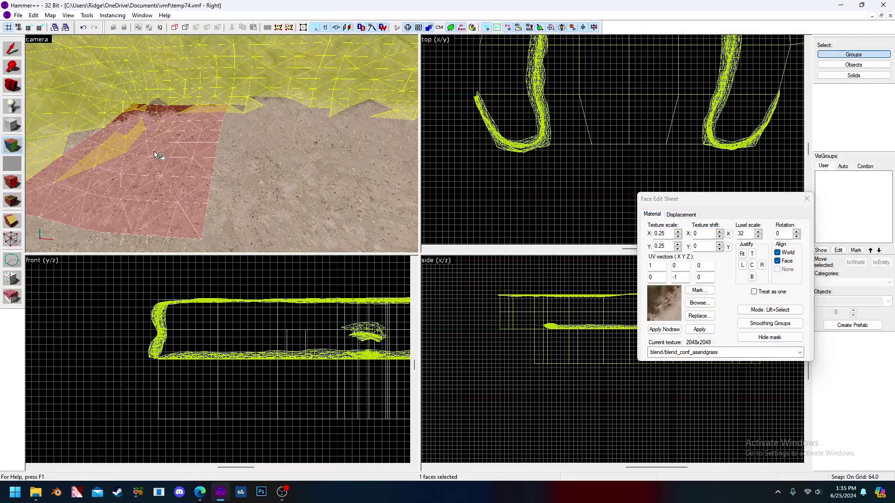
pyautogui.click(671, 214)
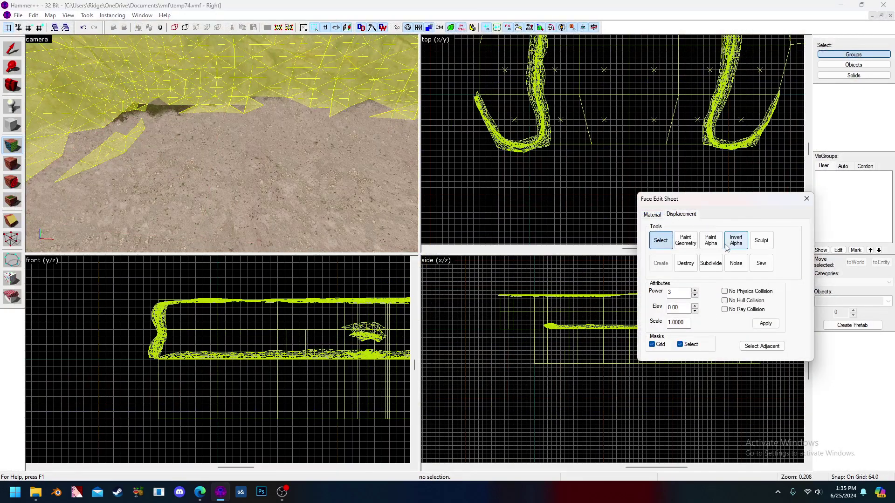
pyautogui.press('z')
pyautogui.press('z')
pyautogui.click(187, 148)
pyautogui.click(183, 149)
# Select all the remaining canyon floor faces and apply blend/blend_conf_asandgrass to them
pyautogui.rightClick(214, 134)
pyautogui.click(214, 134)
pyautogui.press('z')
pyautogui.press('z')
pyautogui.press('z')
pyautogui.press('z')
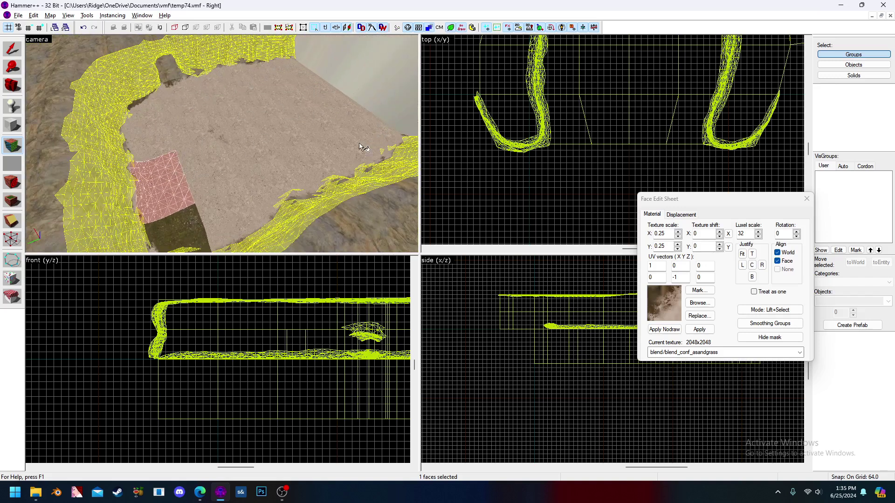
pyautogui.moveTo(182, 90)
pyautogui.keyDown('ctrl'); pyautogui.mouseDown()
pyautogui.moveTo(293, 71)
pyautogui.moveTo(215, 131)
pyautogui.moveTo(339, 116)
pyautogui.moveTo(268, 188)
pyautogui.mouseUp(); pyautogui.keyUp('ctrl')
pyautogui.click(723, 356)
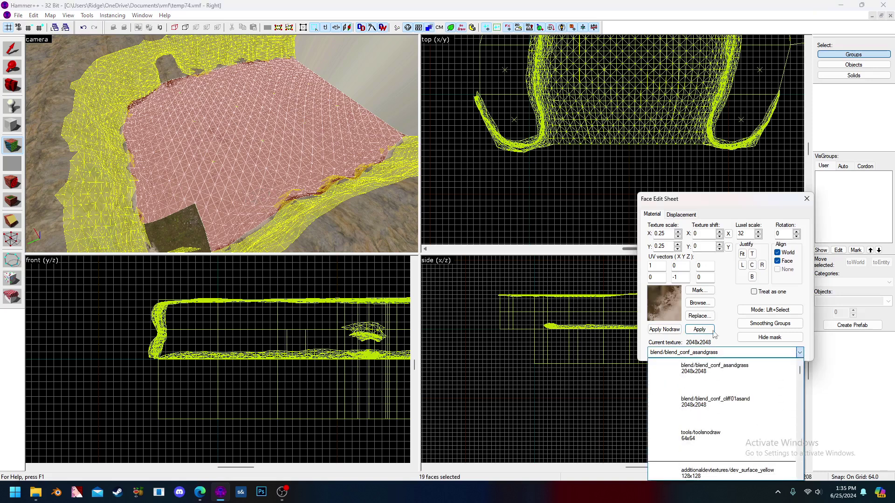
pyautogui.click(717, 376)
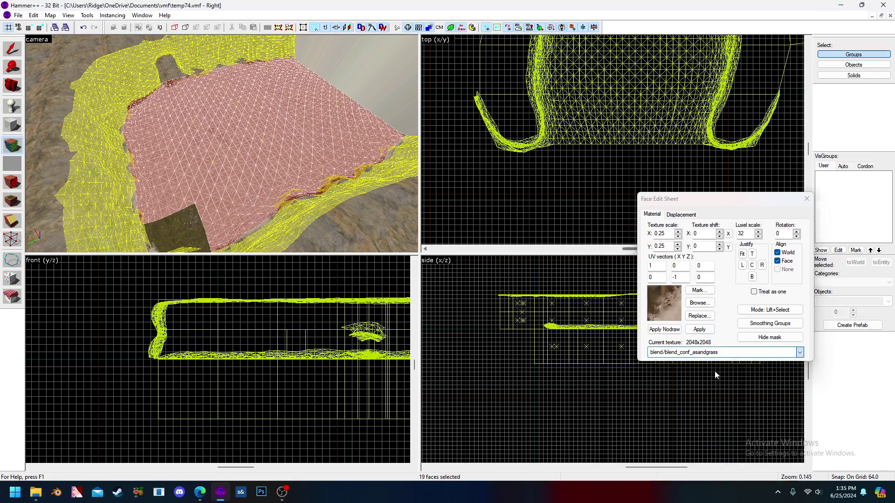
# Invert the alpha of the selected canyon floor faces to turn them to grass
pyautogui.click(681, 215)
pyautogui.click(729, 241)
pyautogui.press('z')
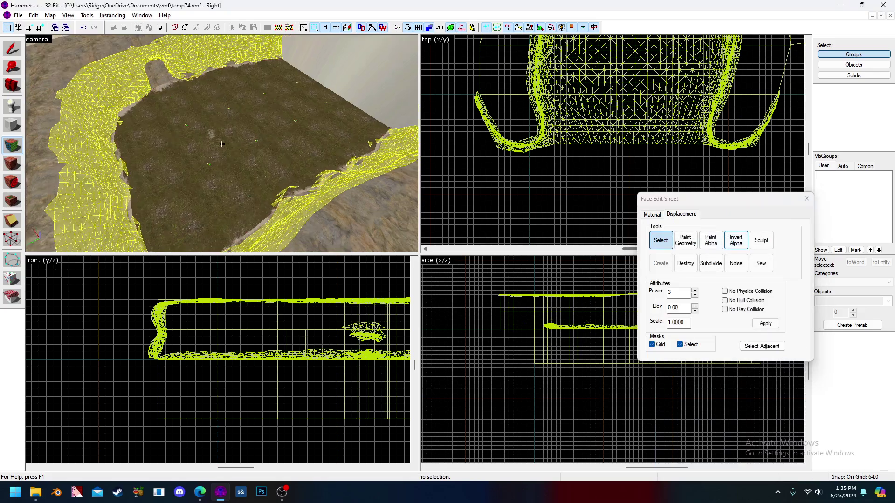
pyautogui.press('z')
# Leave face editing, inspect where the cliffs meet the grass, and turn off the yellow displacement overlay in the 3D view
pyautogui.click(13, 49)
pyautogui.press('z')
pyautogui.press('w')
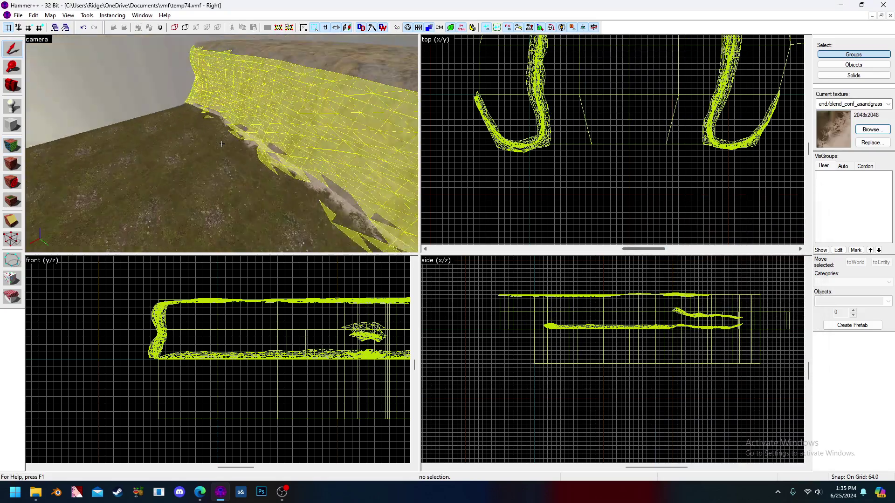
pyautogui.press('z')
pyautogui.press('z')
pyautogui.press('z')
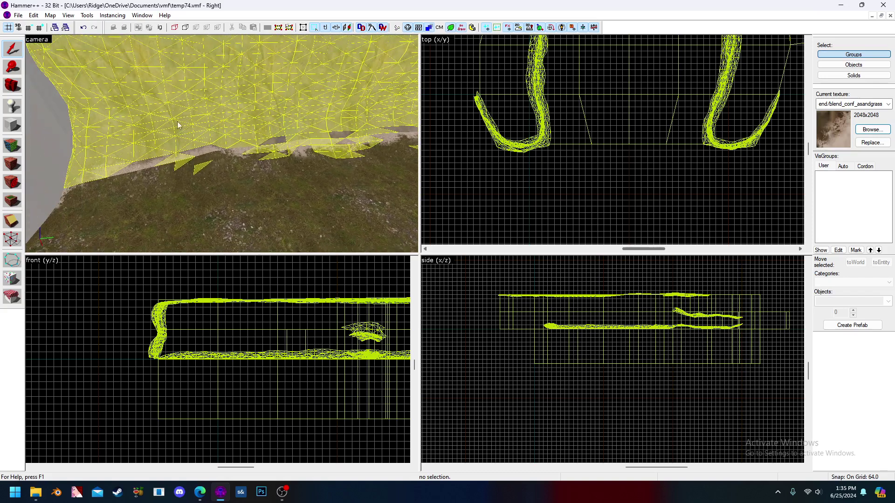
pyautogui.press('z')
pyautogui.press('z')
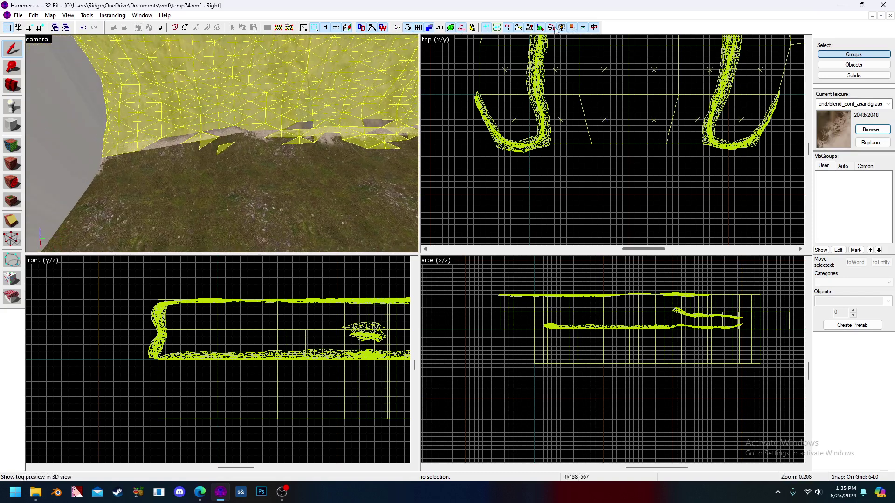
pyautogui.press('z')
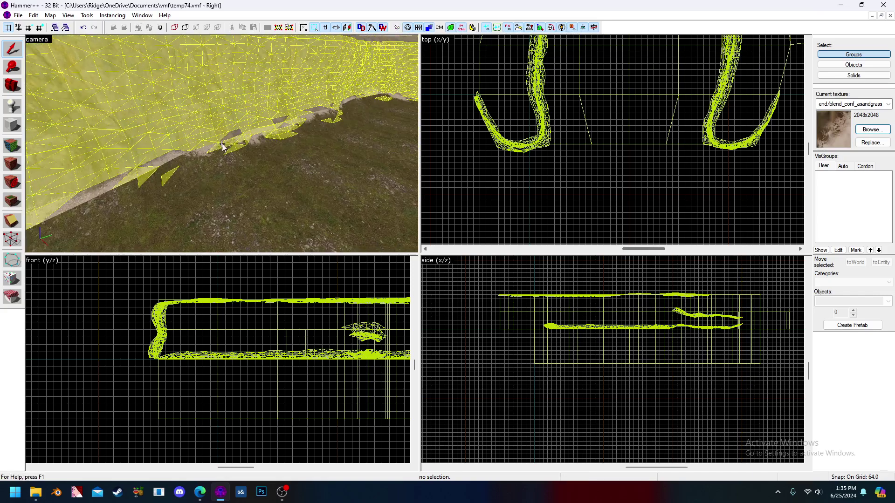
pyautogui.press('z')
pyautogui.click(383, 30)
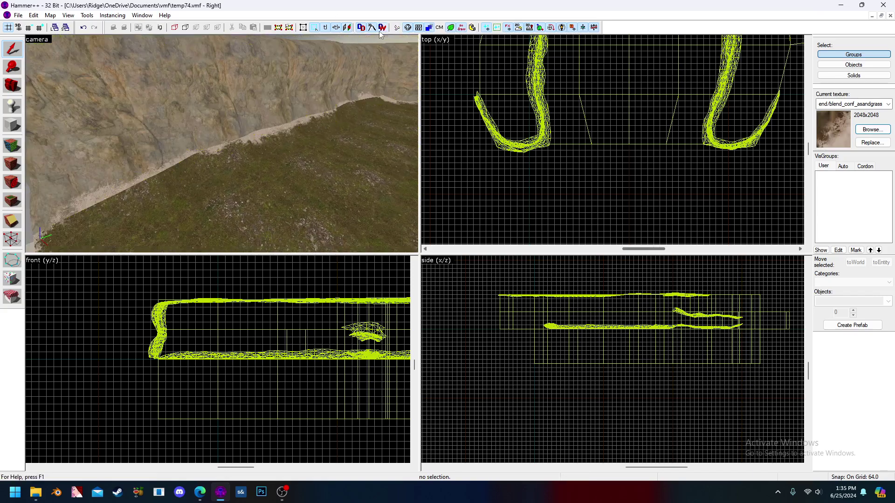
pyautogui.click(138, 131)
pyautogui.click(12, 145)
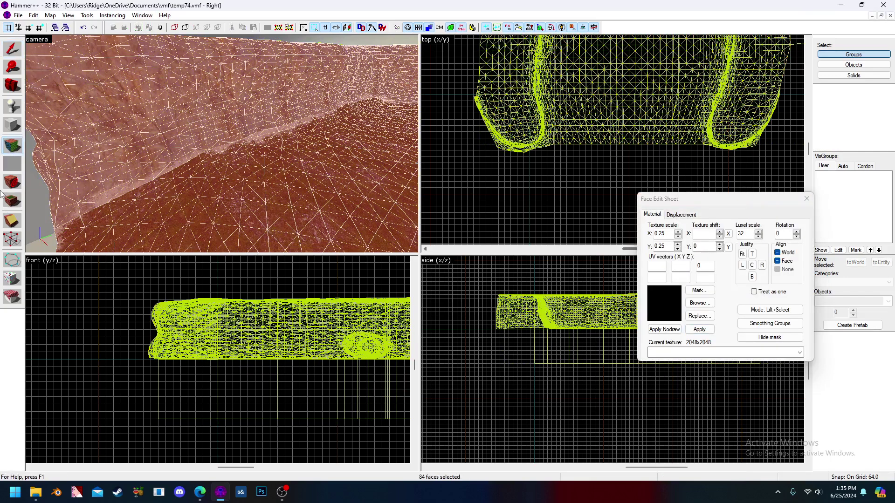
pyautogui.click(6, 145)
pyautogui.click(110, 148)
pyautogui.press('s')
# Select the lower row of cliff wall faces all the way around the canyon for face editing
pyautogui.click(12, 146)
pyautogui.click(193, 162)
pyautogui.press('a')
pyautogui.keyDown('ctrl'); pyautogui.click(290, 120); pyautogui.keyUp('ctrl')
pyautogui.keyDown('ctrl'); pyautogui.click(341, 103); pyautogui.keyUp('ctrl')
pyautogui.keyDown('ctrl'); pyautogui.click(376, 94); pyautogui.keyUp('ctrl')
pyautogui.keyDown('ctrl'); pyautogui.click(394, 90); pyautogui.keyUp('ctrl')
pyautogui.press('z')
pyautogui.press('z')
pyautogui.keyDown('ctrl'); pyautogui.click(149, 156); pyautogui.keyUp('ctrl')
pyautogui.keyDown('ctrl'); pyautogui.click(166, 155); pyautogui.keyUp('ctrl')
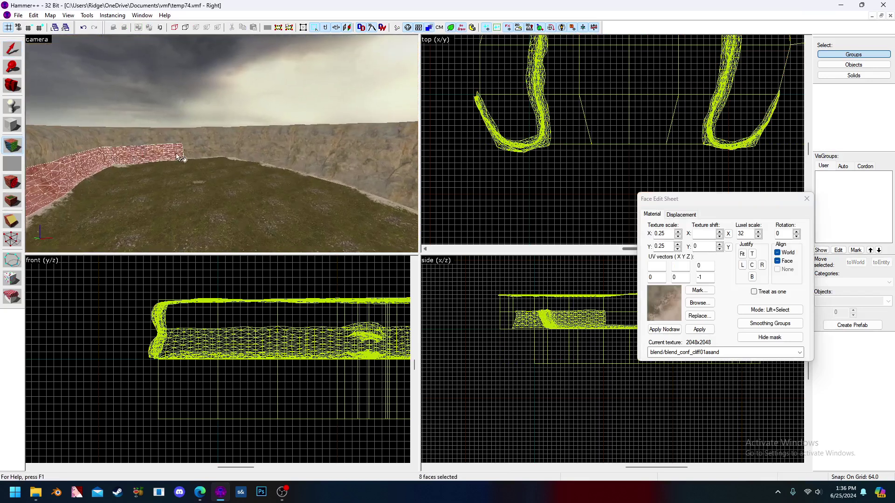
pyautogui.keyDown('ctrl'); pyautogui.click(205, 152); pyautogui.keyUp('ctrl')
pyautogui.keyDown('ctrl'); pyautogui.click(238, 153); pyautogui.keyUp('ctrl')
pyautogui.keyDown('ctrl'); pyautogui.click(222, 144); pyautogui.keyUp('ctrl')
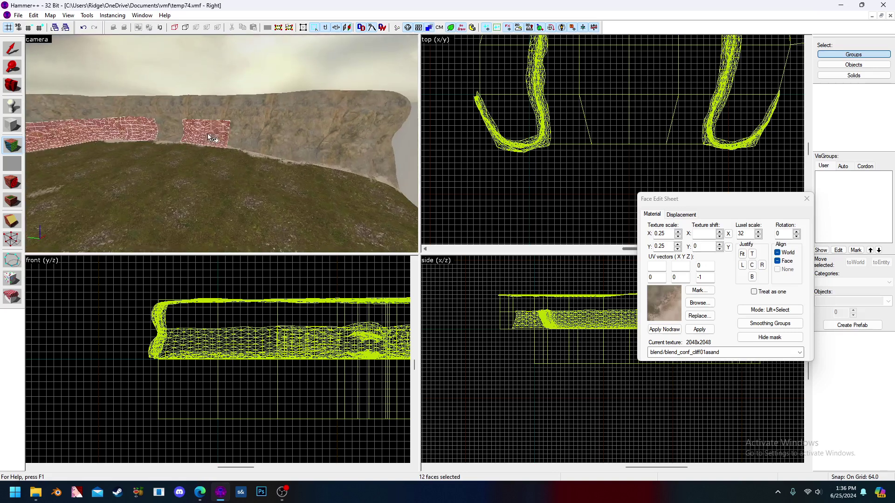
pyautogui.keyDown('ctrl'); pyautogui.click(222, 144); pyautogui.keyUp('ctrl')
pyautogui.keyDown('ctrl'); pyautogui.click(222, 144); pyautogui.keyUp('ctrl')
pyautogui.press('w')
pyautogui.press('z')
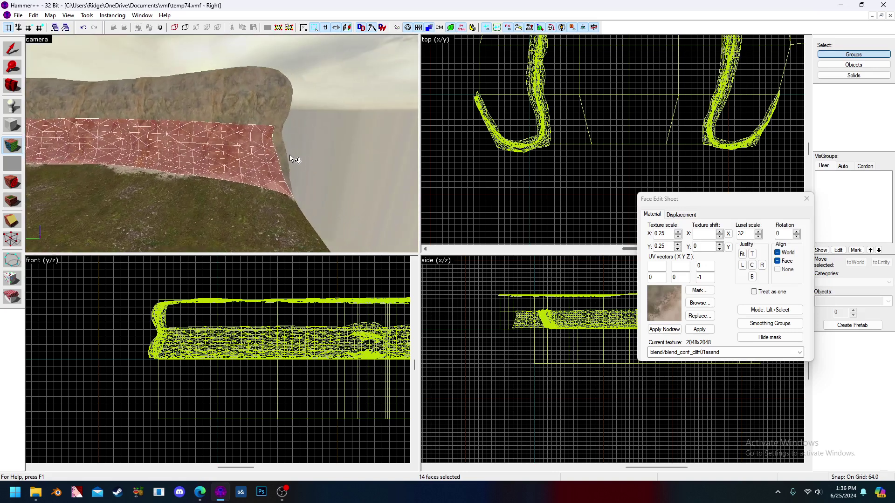
# Start Paint Alpha on the selected wall faces and paint sand along the cliff base near the canyon's open end
pyautogui.click(681, 215)
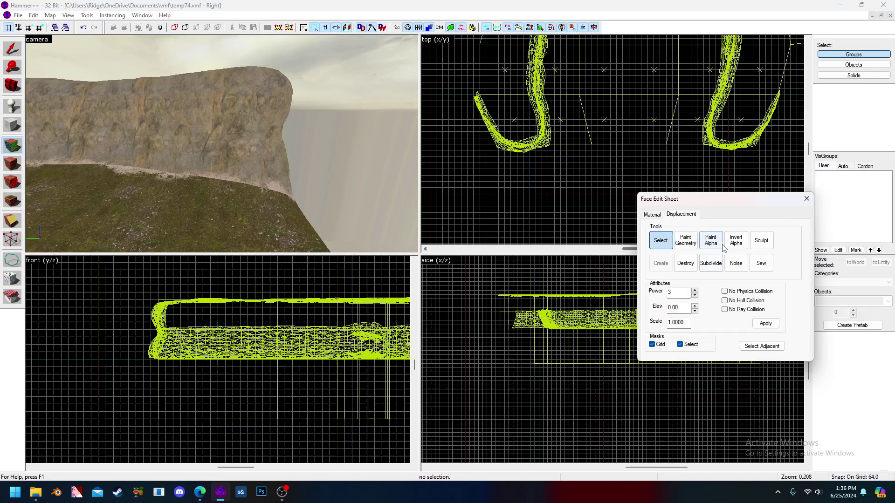
pyautogui.click(710, 240)
pyautogui.press('z')
pyautogui.press('w')
pyautogui.press('z')
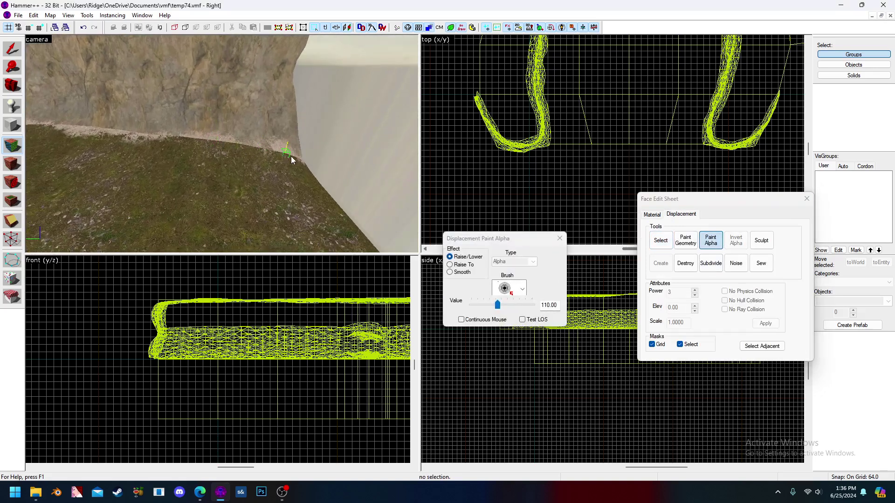
pyautogui.moveTo(148, 135); pyautogui.dragTo(70, 123)
# Extend the painted sand along the next stretch of the same cliff's base
pyautogui.press('z')
pyautogui.press('w')
pyautogui.press('z')
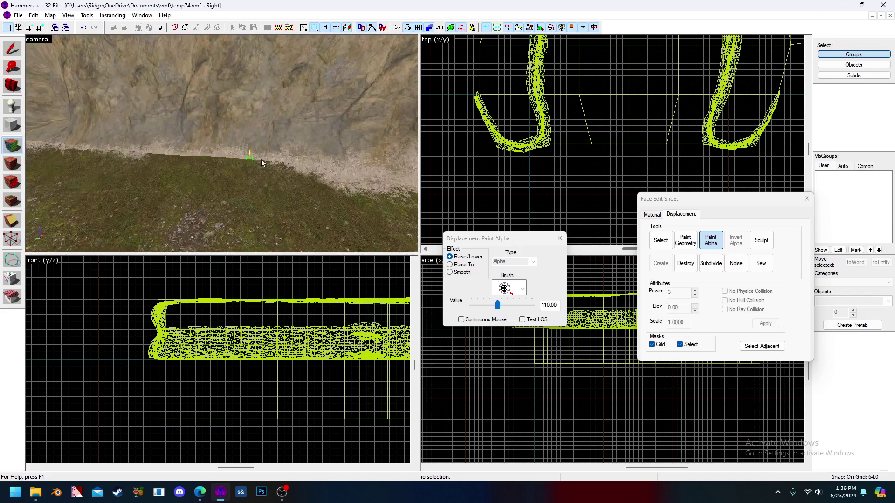
pyautogui.press('w')
pyautogui.moveTo(197, 150); pyautogui.dragTo(239, 146)
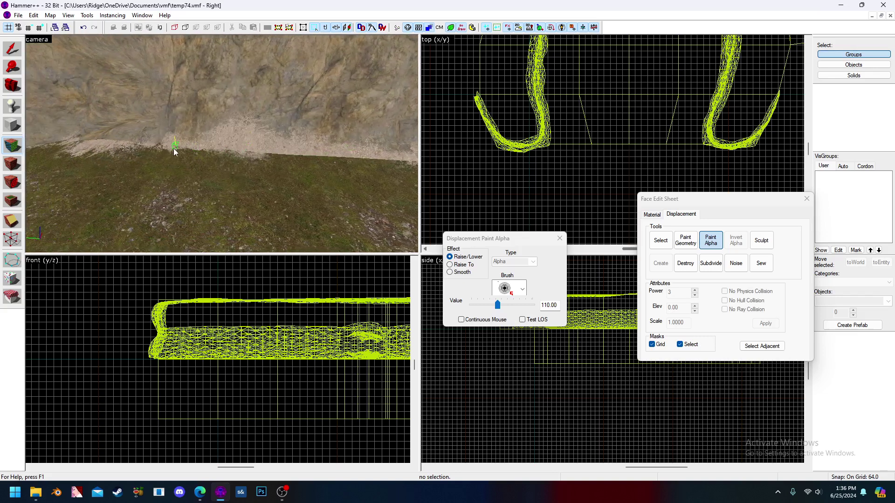
pyautogui.press('z')
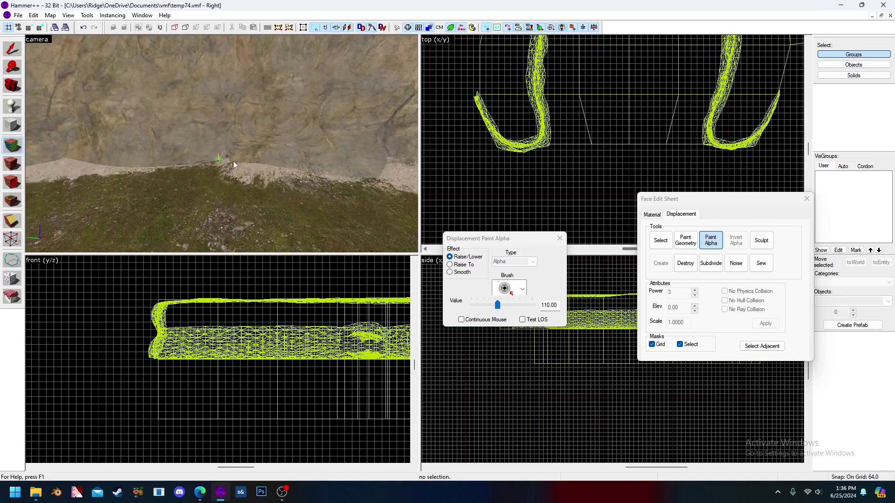
pyautogui.moveTo(195, 162)
pyautogui.mouseDown()
pyautogui.moveTo(210, 158)
pyautogui.moveTo(97, 168)
pyautogui.mouseUp()
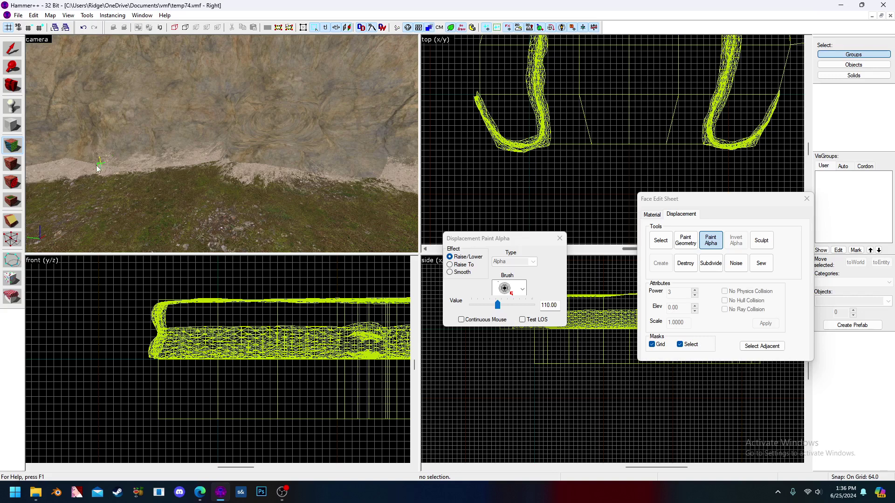
# Continue the painted sand along the cliff base through the canyon's back corner
pyautogui.press('z')
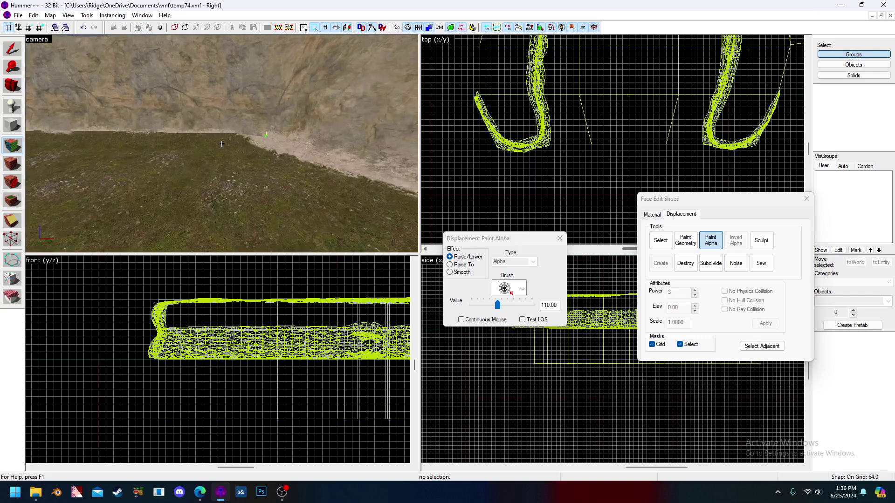
pyautogui.press('z')
pyautogui.moveTo(278, 144); pyautogui.dragTo(107, 138)
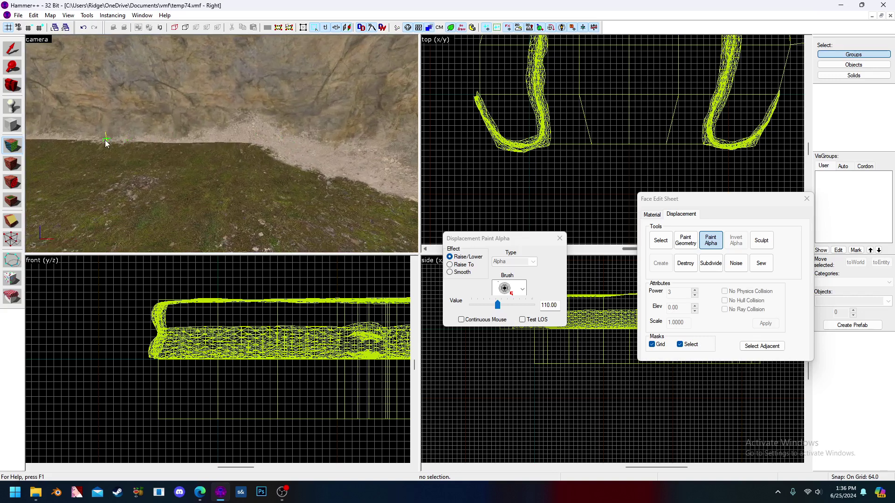
pyautogui.press('z')
pyautogui.press('z')
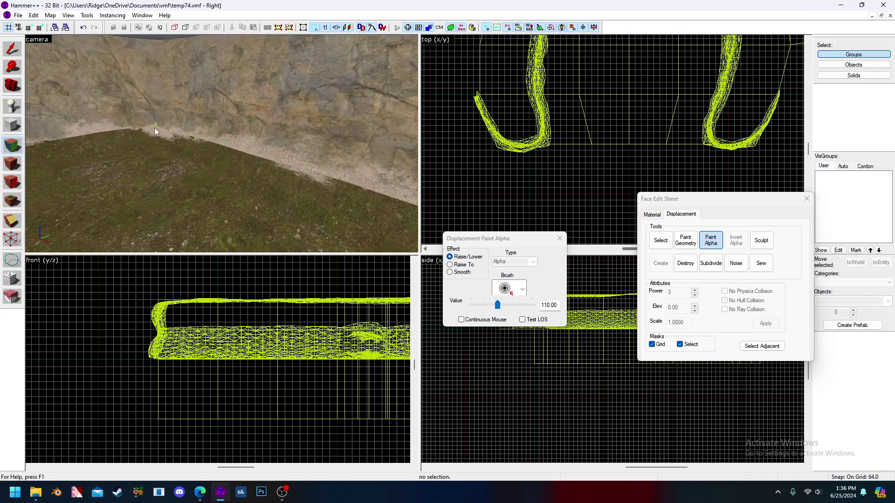
pyautogui.press('z')
pyautogui.press('z')
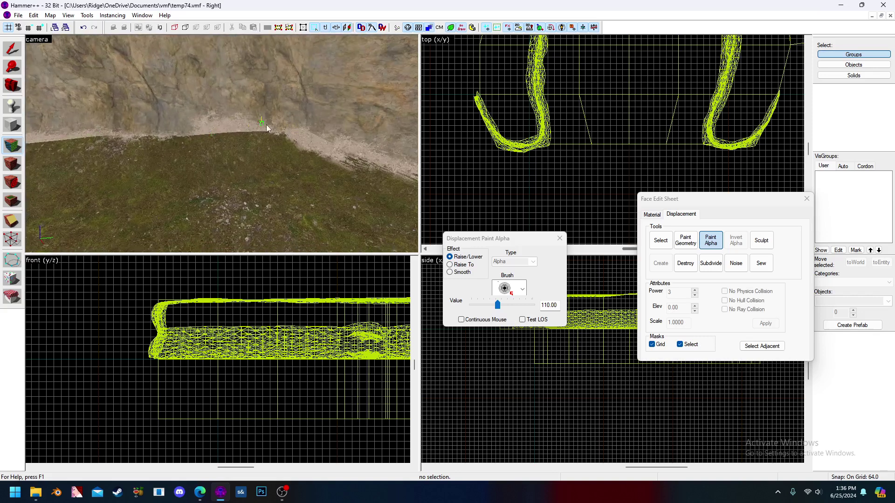
# Carry the sand strip along the remaining cliff base until it reaches the wall's end at the canyon opening
pyautogui.press('s')
pyautogui.press('a')
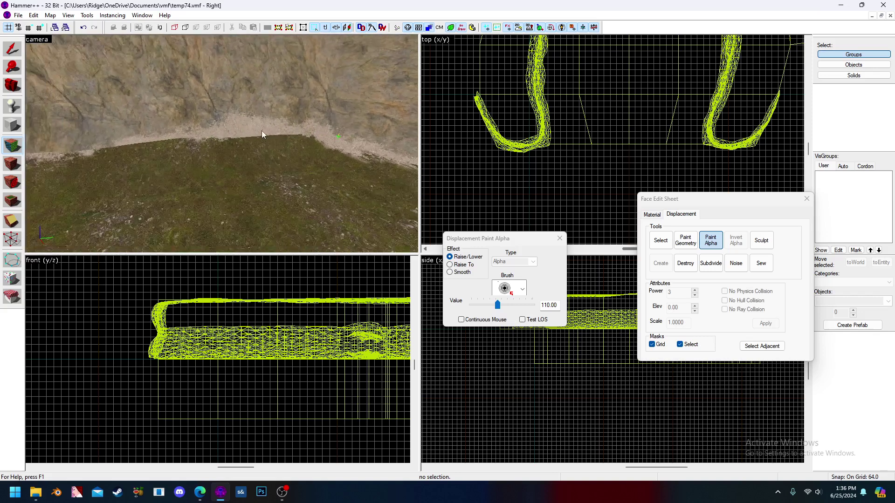
pyautogui.moveTo(248, 141); pyautogui.dragTo(125, 153)
pyautogui.press('z')
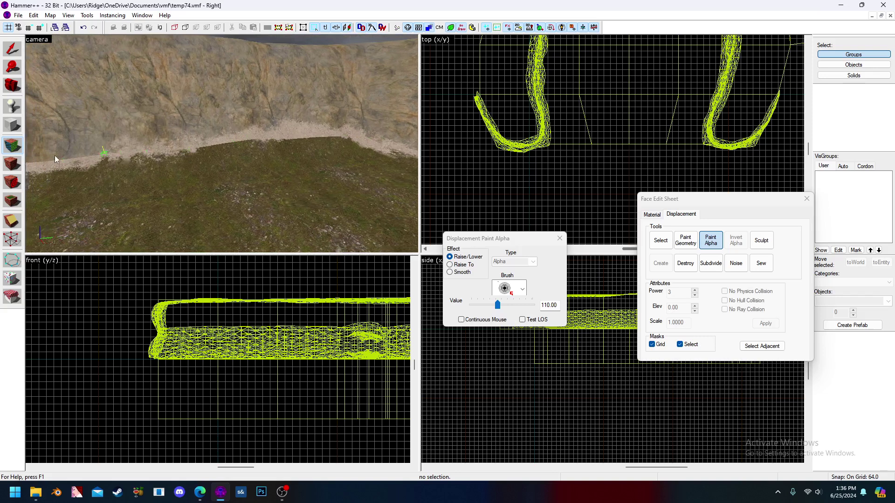
pyautogui.press('z')
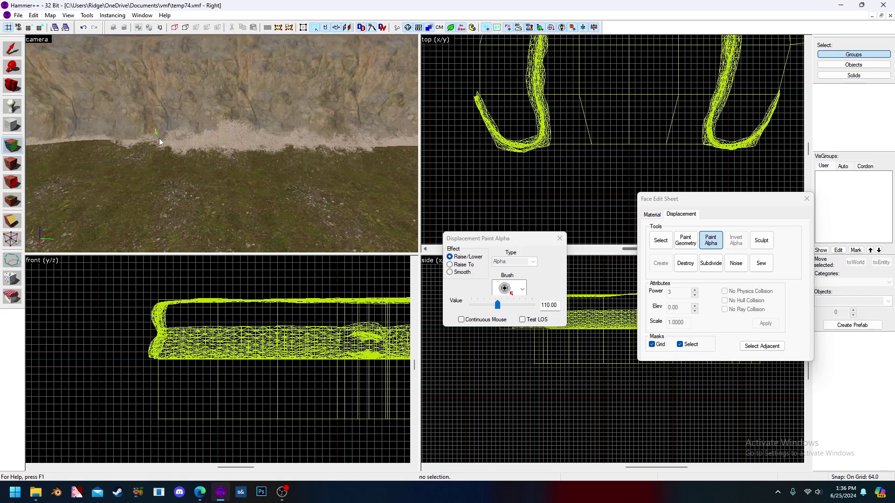
pyautogui.press('z')
pyautogui.press('a')
pyautogui.press('z')
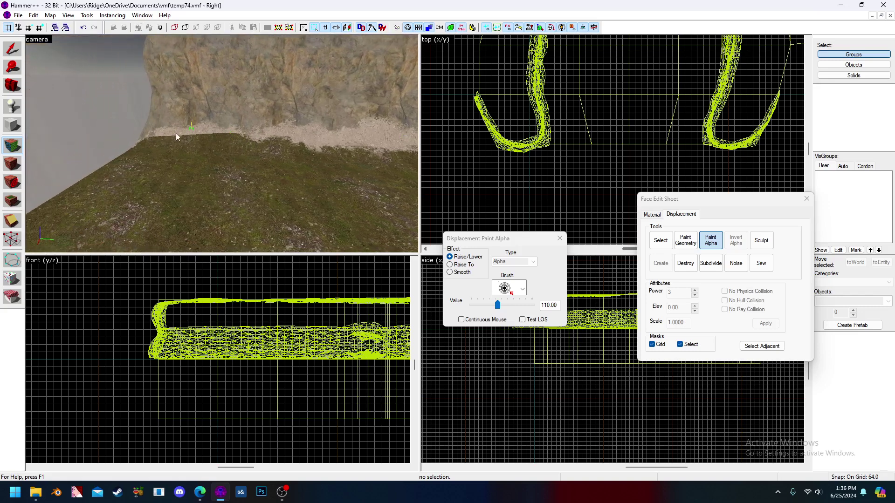
pyautogui.press('z')
pyautogui.press('z')
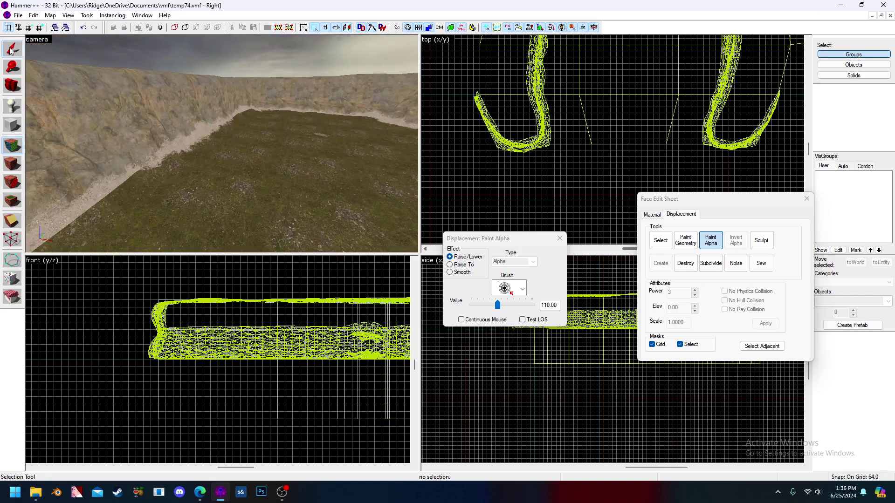
# Select all canyon displacement faces, including the floor, and use Paint Alpha to spread sand onto the grass edge near the open end
pyautogui.hotkey('shift', 's')
pyautogui.click(268, 187)
pyautogui.hotkey('shift', 'a')
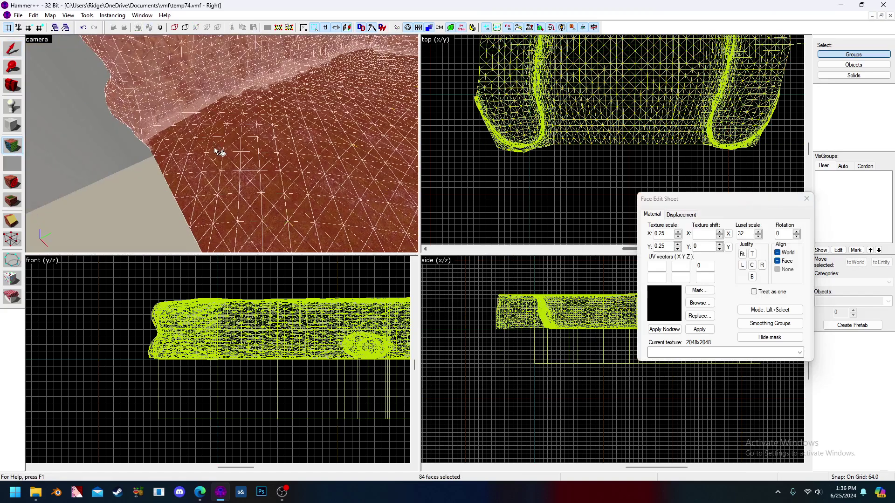
pyautogui.click(680, 214)
pyautogui.click(710, 240)
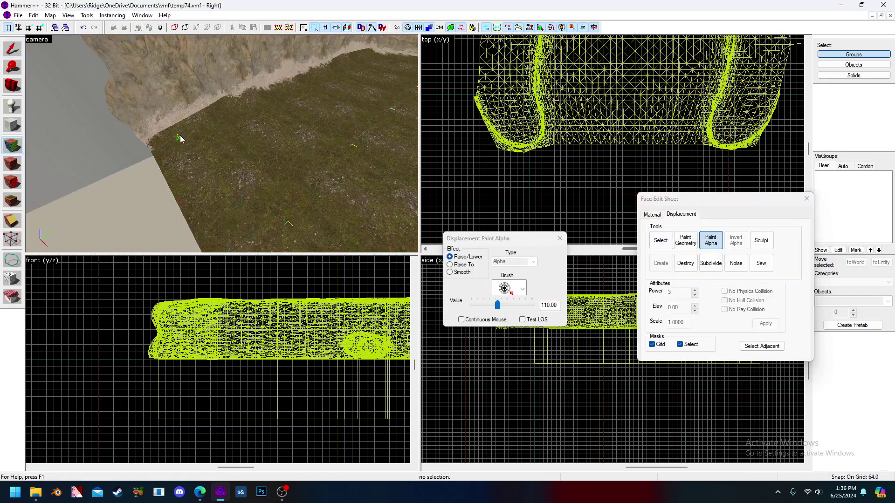
pyautogui.moveTo(168, 139); pyautogui.dragTo(243, 108)
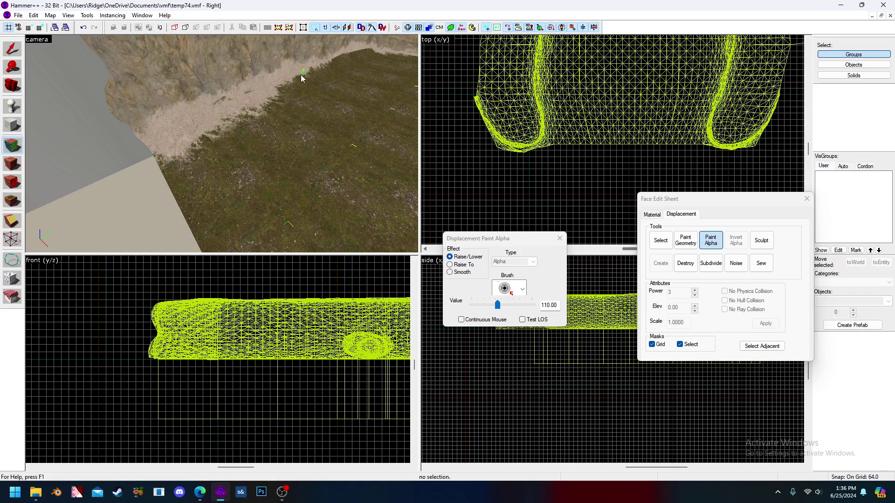
# Widen the sand onto the grass floor along the rest of this cliff and around the back of the canyon
pyautogui.press('z')
pyautogui.press('w')
pyautogui.press('z')
pyautogui.moveTo(194, 170)
pyautogui.mouseDown()
pyautogui.moveTo(186, 168)
pyautogui.moveTo(205, 145)
pyautogui.moveTo(248, 130)
pyautogui.moveTo(220, 148)
pyautogui.mouseUp()
pyautogui.press('z')
pyautogui.press('z')
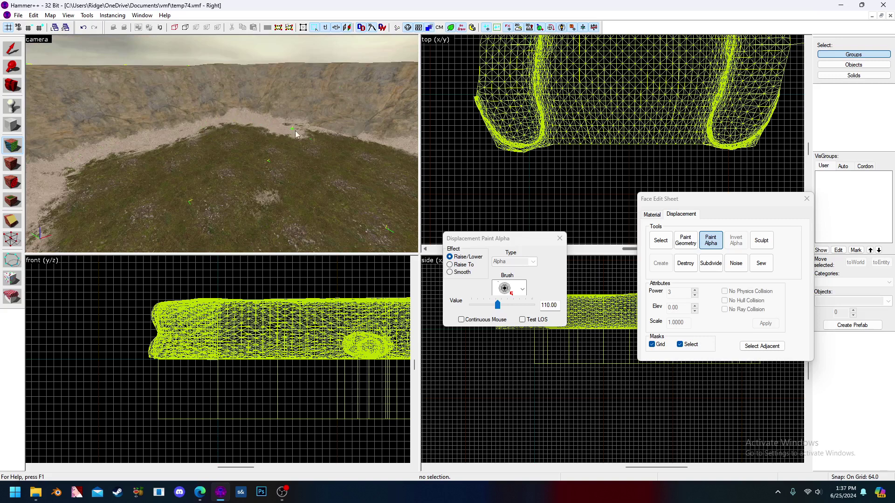
# Paint the sand border onto the floor edge along the opposite cliff as far as the canyon's open end
pyautogui.press('z')
pyautogui.press('w')
pyautogui.press('z')
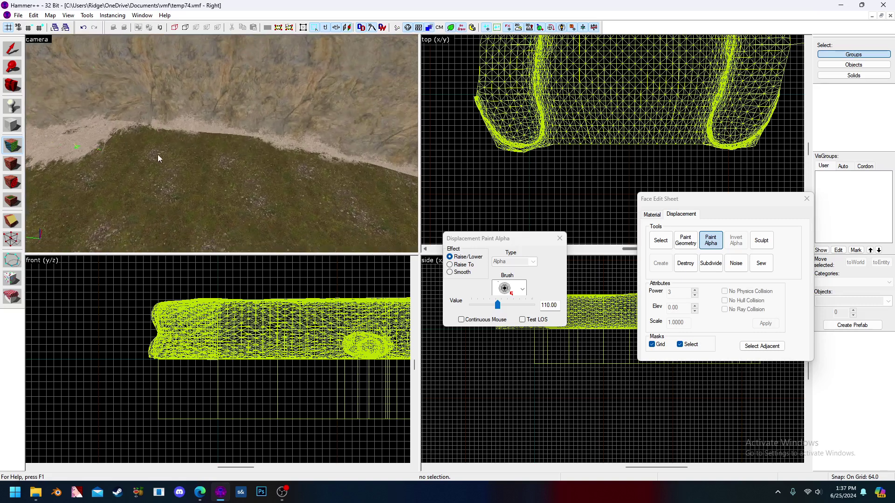
pyautogui.moveTo(128, 138)
pyautogui.mouseDown()
pyautogui.moveTo(153, 139)
pyautogui.moveTo(113, 135)
pyautogui.mouseUp()
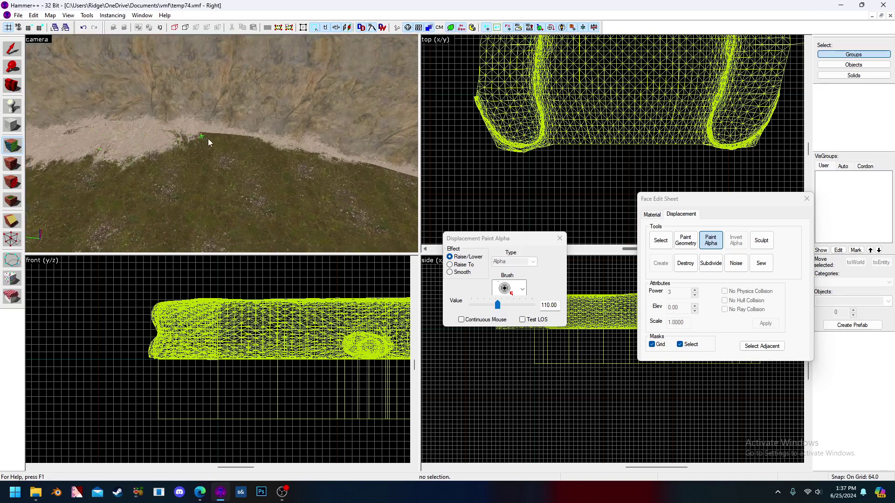
pyautogui.moveTo(264, 147); pyautogui.dragTo(310, 162)
pyautogui.press('z')
pyautogui.press('z')
pyautogui.moveTo(226, 150); pyautogui.dragTo(209, 158)
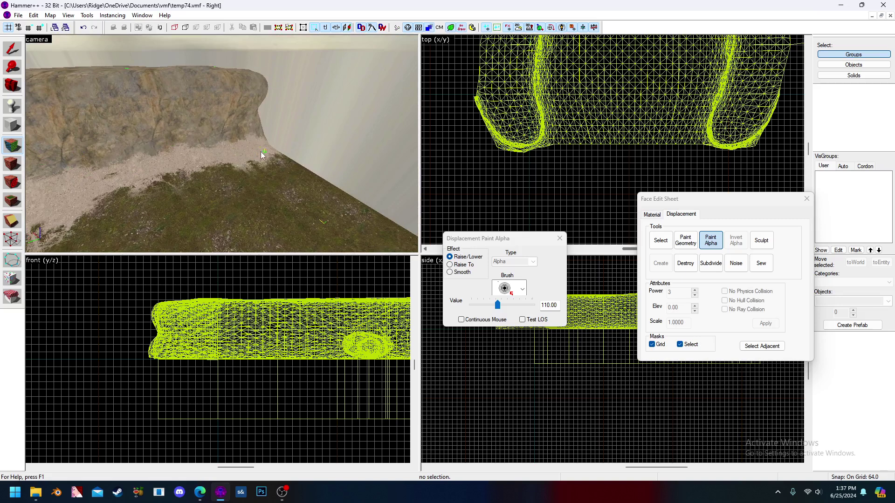
# Select all the canyon displacement faces again at the cave hollow in the cliff and restart Paint Alpha
pyautogui.press('z')
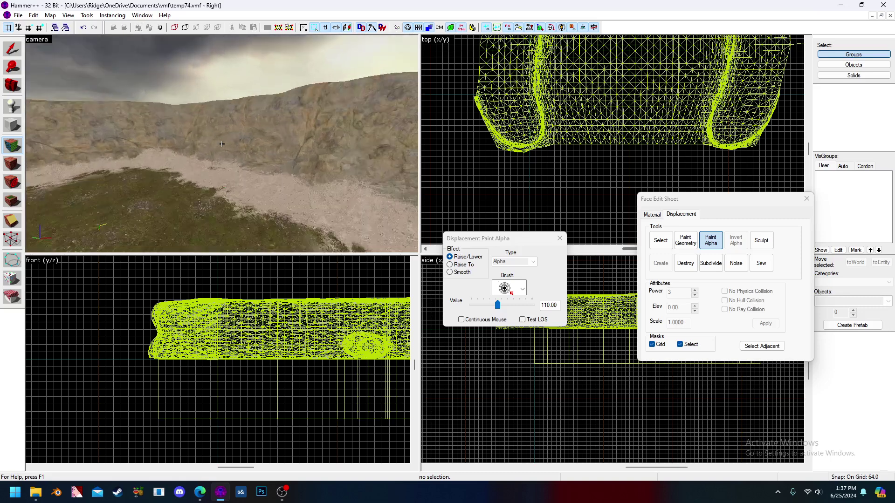
pyautogui.press('w')
pyautogui.press('z')
pyautogui.click(11, 54)
pyautogui.press('z')
pyautogui.press('w')
pyautogui.press('w')
pyautogui.press('w')
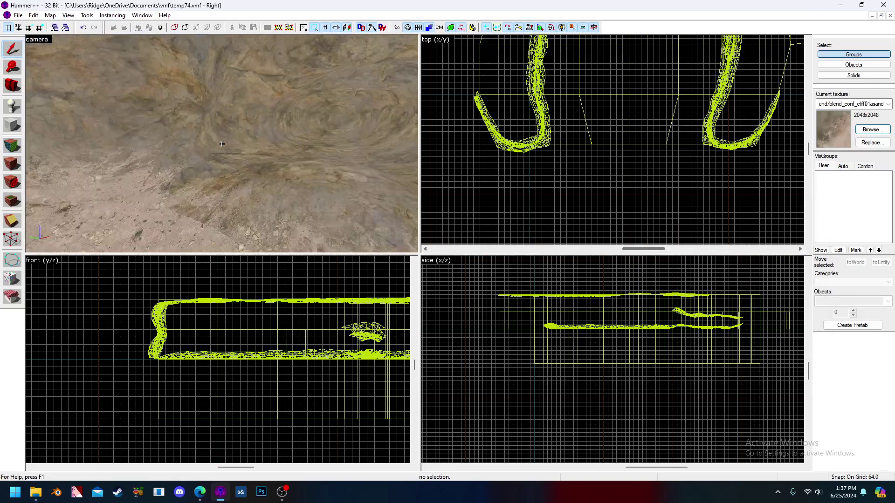
pyautogui.press('w')
pyautogui.click(222, 144)
pyautogui.press('z')
pyautogui.click(13, 145)
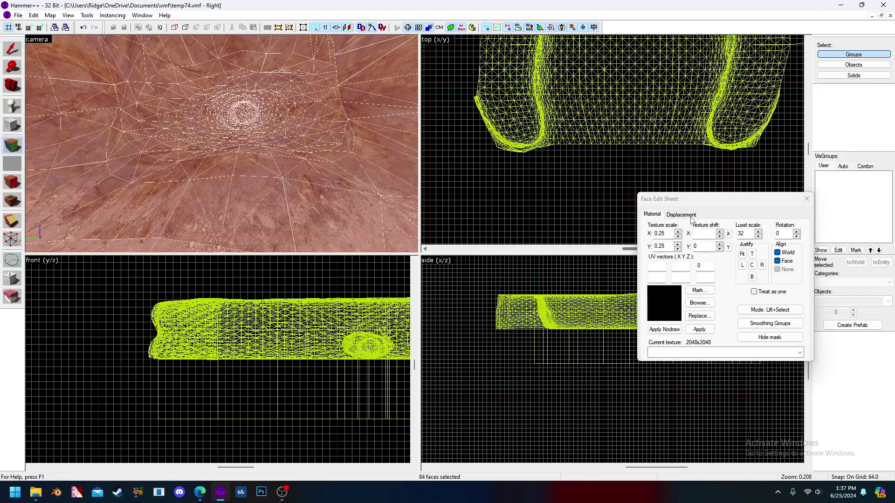
pyautogui.click(680, 215)
pyautogui.click(710, 240)
# Paint sand up the slope leading into the cave hollow and along its sides
pyautogui.moveTo(223, 146)
pyautogui.mouseDown()
pyautogui.moveTo(217, 138)
pyautogui.moveTo(235, 117)
pyautogui.mouseUp()
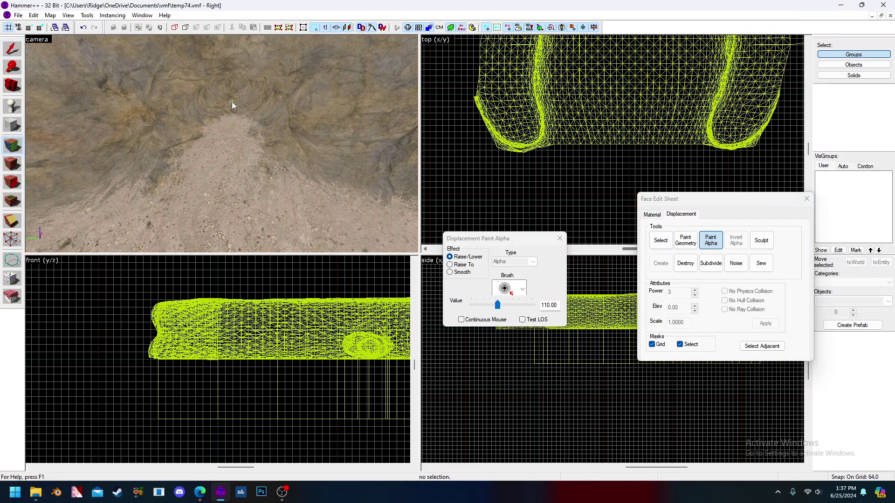
pyautogui.moveTo(245, 121)
pyautogui.mouseDown()
pyautogui.moveTo(204, 140)
pyautogui.moveTo(275, 151)
pyautogui.mouseUp()
pyautogui.press('z')
pyautogui.press('w')
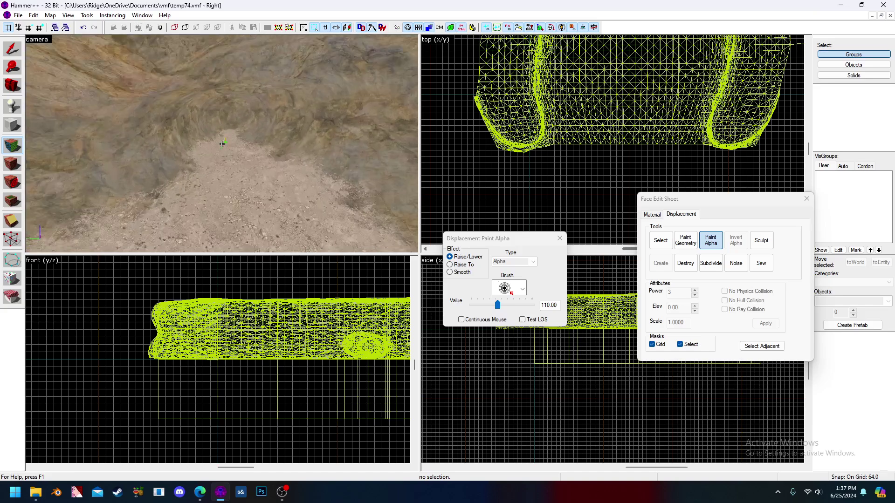
pyautogui.press('z')
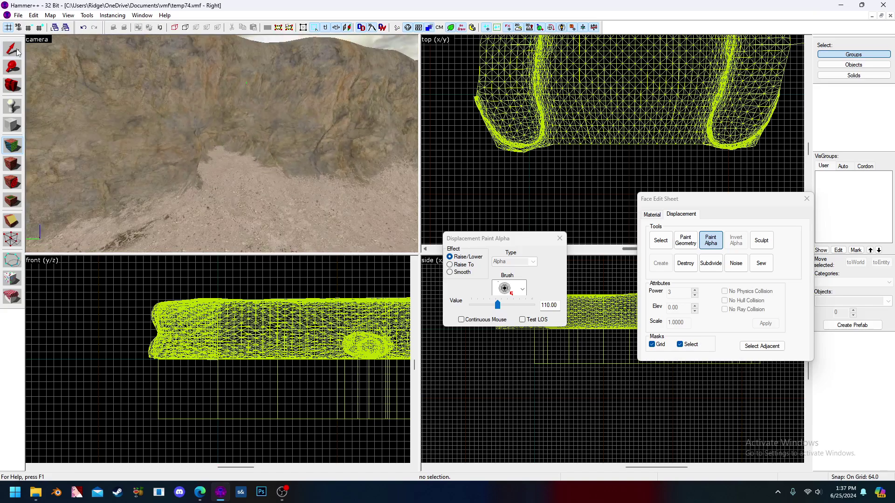
# Leave alpha painting and select the flat top faces along the entire canyon rim for face editing
pyautogui.click(16, 49)
pyautogui.press('z')
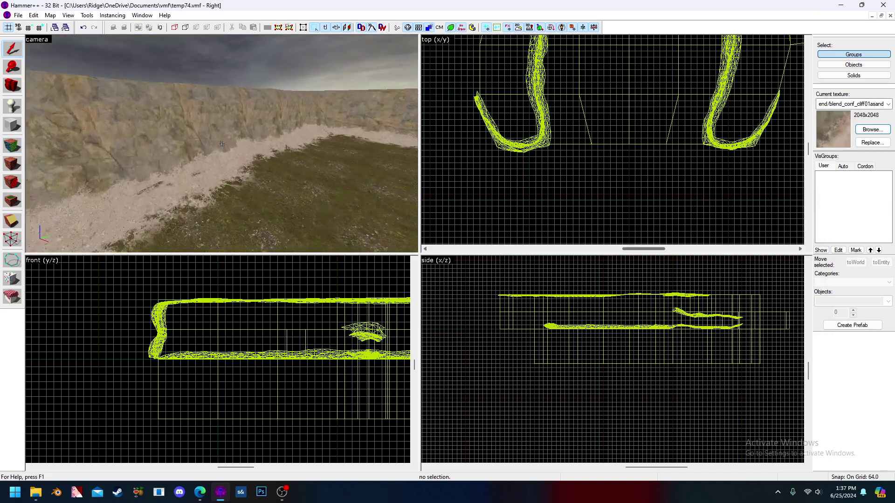
pyautogui.press('s')
pyautogui.press('z')
pyautogui.click(9, 147)
pyautogui.click(110, 158)
pyautogui.press('z')
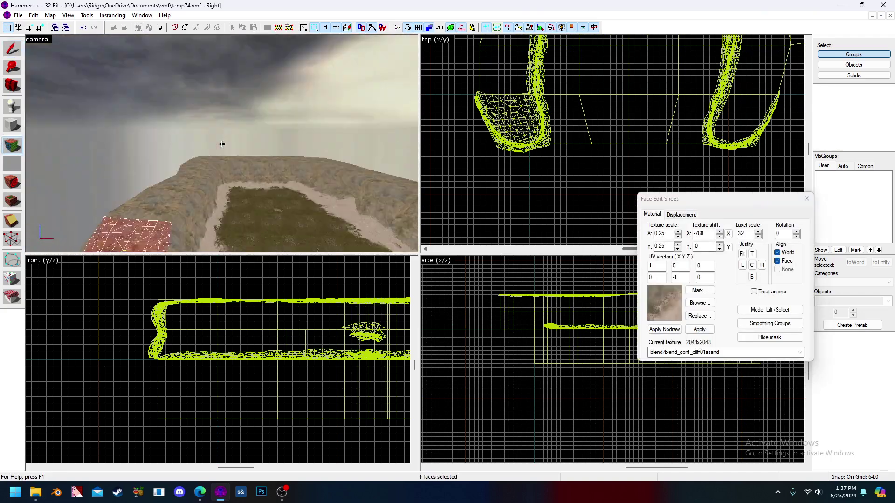
pyautogui.press('z')
pyautogui.keyDown('ctrl'); pyautogui.click(176, 159); pyautogui.keyUp('ctrl')
pyautogui.keyDown('ctrl'); pyautogui.click(175, 136); pyautogui.keyUp('ctrl')
pyautogui.keyDown('ctrl'); pyautogui.click(174, 111); pyautogui.keyUp('ctrl')
pyautogui.moveTo(247, 66)
pyautogui.keyDown('ctrl'); pyautogui.mouseDown()
pyautogui.moveTo(320, 67)
pyautogui.moveTo(391, 130)
pyautogui.moveTo(408, 161)
pyautogui.mouseUp(); pyautogui.keyUp('ctrl')
pyautogui.press('z')
pyautogui.press('z')
pyautogui.keyDown('ctrl'); pyautogui.click(285, 102); pyautogui.keyUp('ctrl')
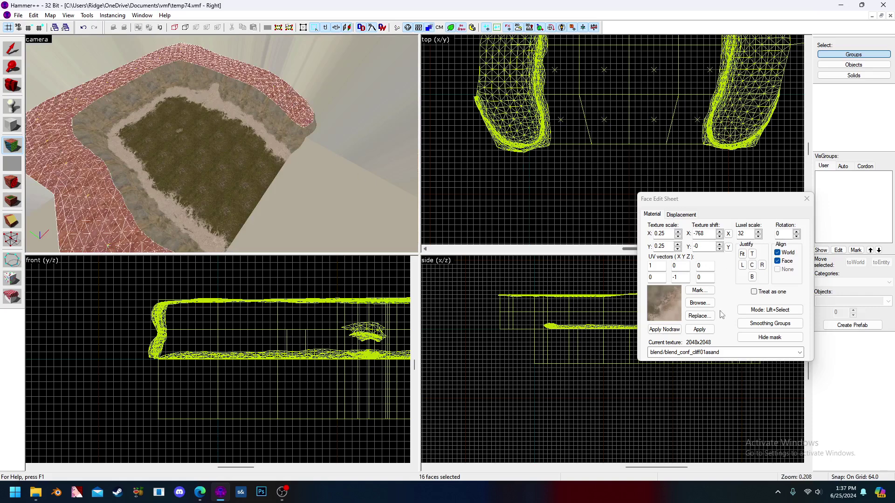
# Apply the blend/blend_conf_acliffgrass texture to the selected rim faces
pyautogui.click(699, 303)
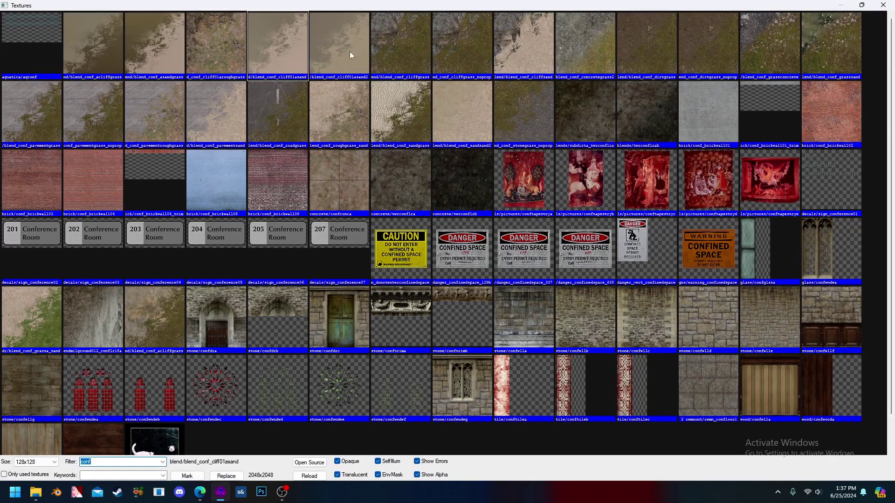
pyautogui.doubleClick(94, 62)
pyautogui.click(702, 329)
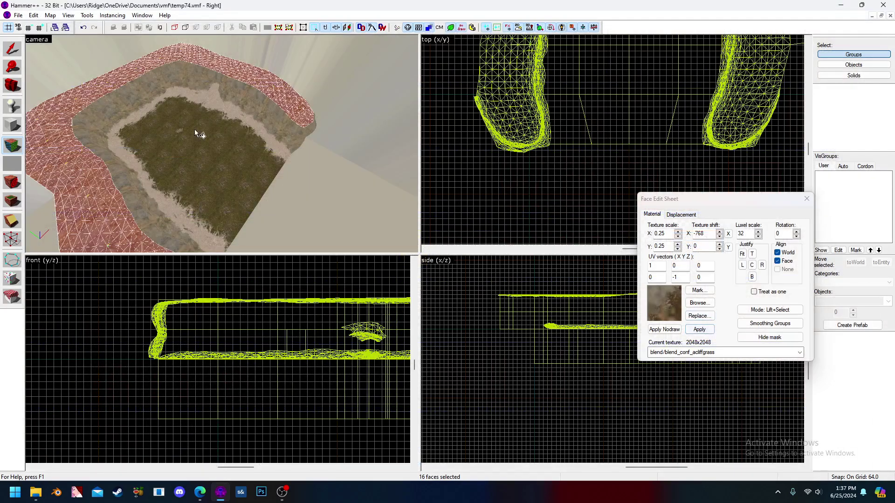
# Reselect all canyon displacement faces and use Paint Alpha to paint grass on the rim near the open end
pyautogui.click(681, 214)
pyautogui.click(710, 240)
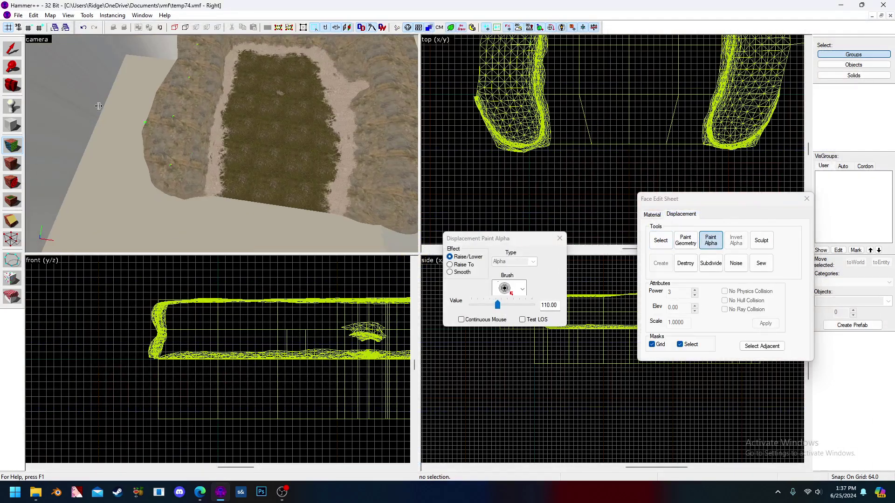
pyautogui.click(13, 48)
pyautogui.click(7, 148)
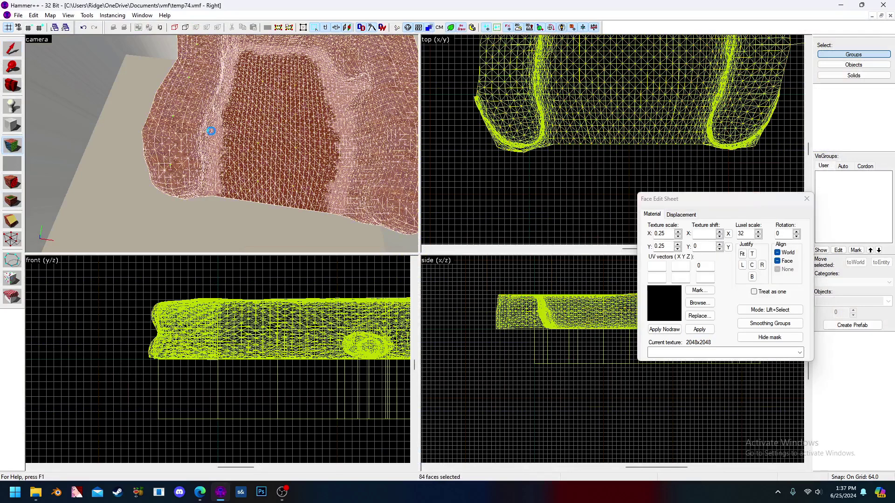
pyautogui.click(681, 215)
pyautogui.click(710, 240)
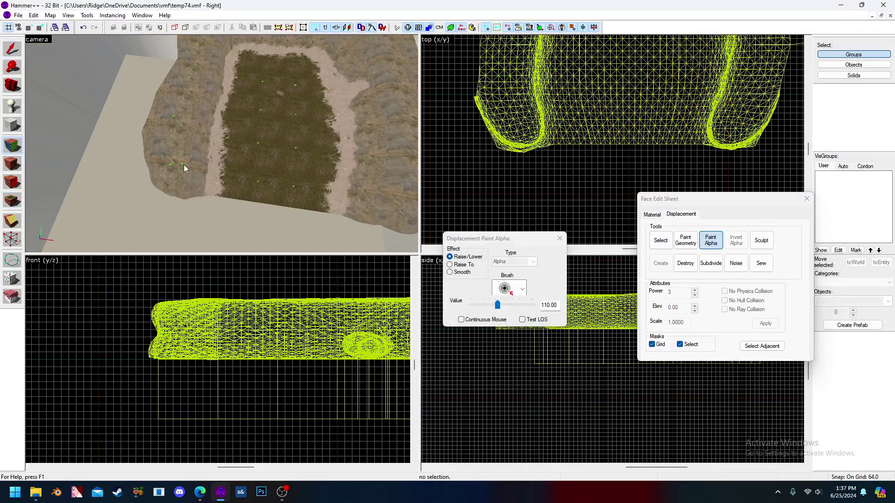
pyautogui.moveTo(169, 159); pyautogui.dragTo(179, 96)
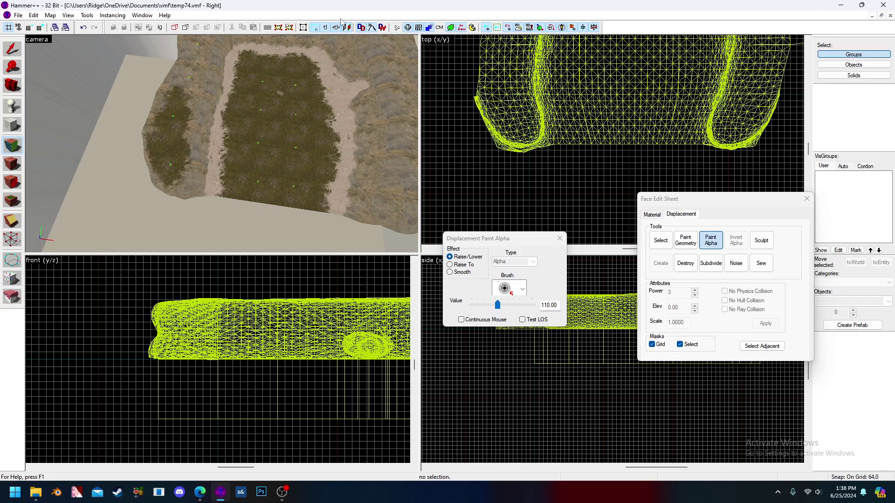
# Turn on the non-walkable displacement highlighting and paint grass around the rest of the canyon rim
pyautogui.click(381, 27)
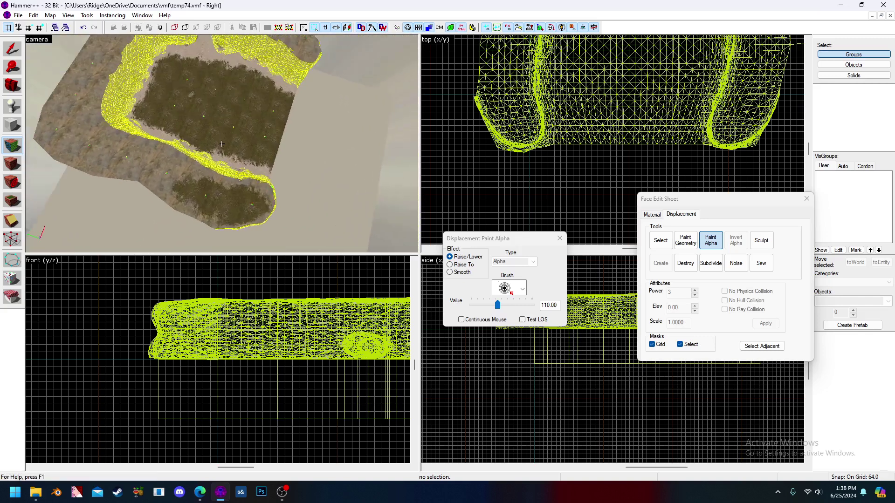
pyautogui.moveTo(201, 178)
pyautogui.mouseDown()
pyautogui.moveTo(162, 79)
pyautogui.moveTo(179, 88)
pyautogui.moveTo(189, 131)
pyautogui.mouseUp()
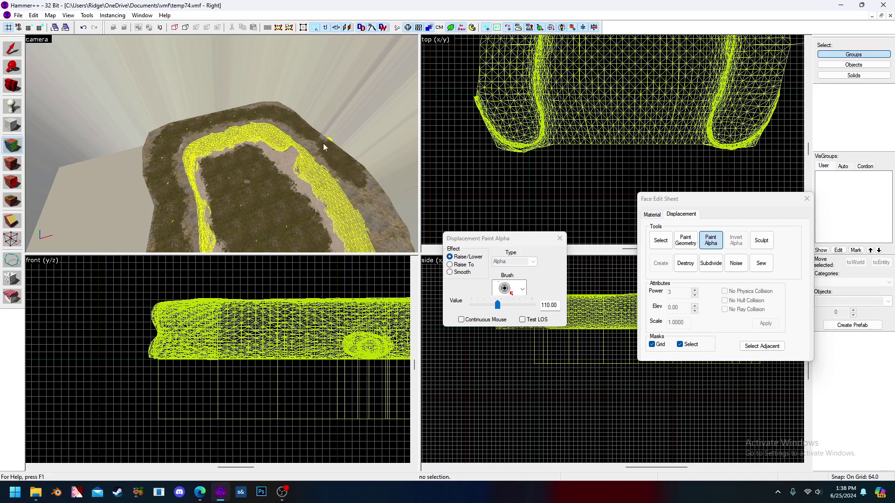
pyautogui.moveTo(364, 186); pyautogui.dragTo(245, 89)
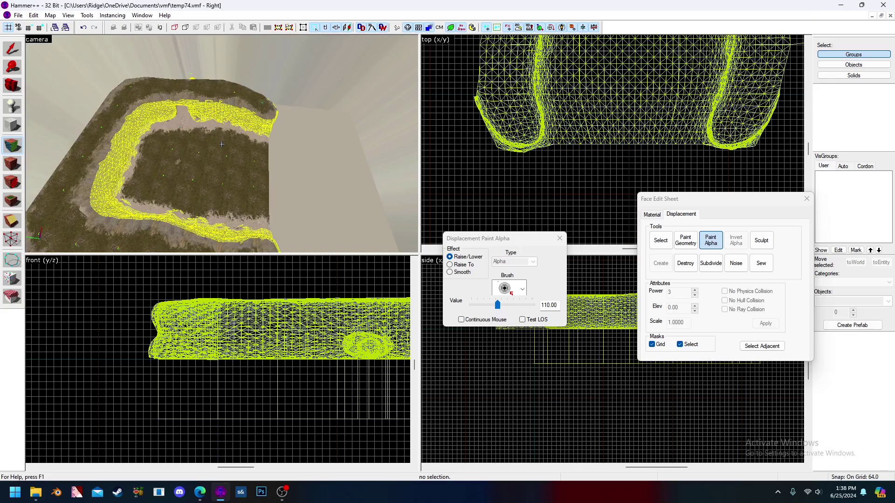
# Leave alpha painting inside the cave and turn off the non-walkable displacement highlighting
pyautogui.press('z')
pyautogui.press('w')
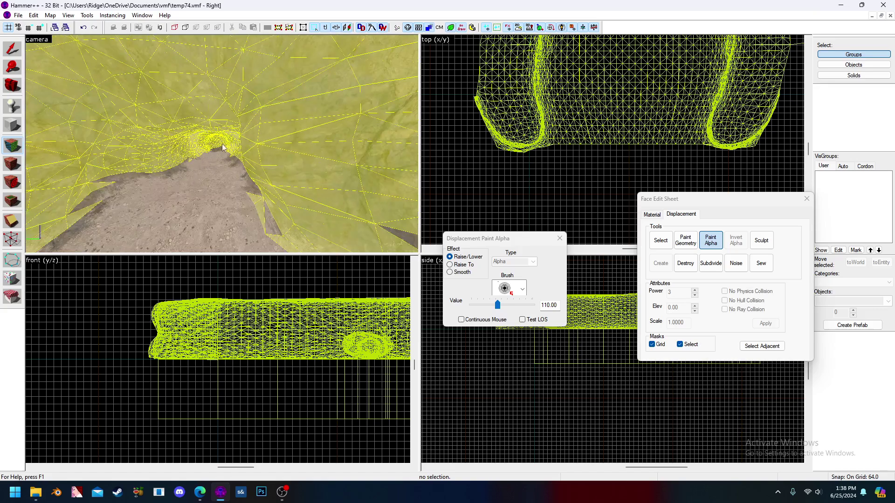
pyautogui.hotkey('shift', 's')
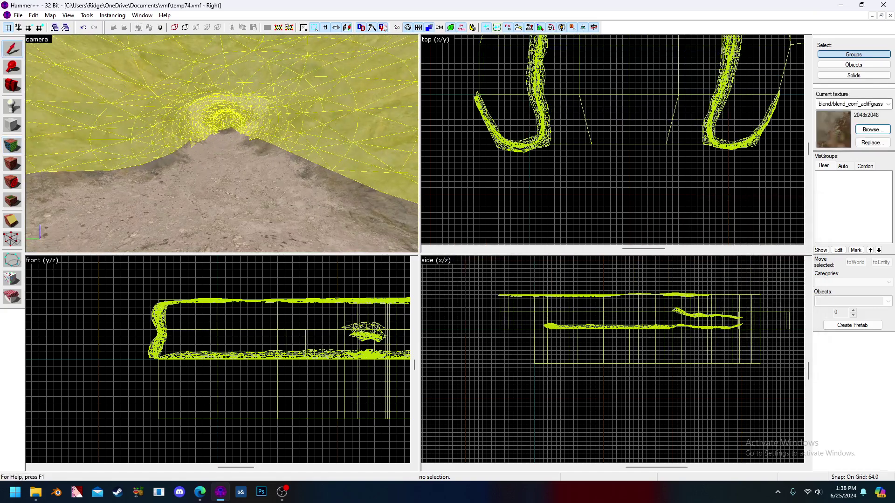
pyautogui.press('w')
pyautogui.press('z')
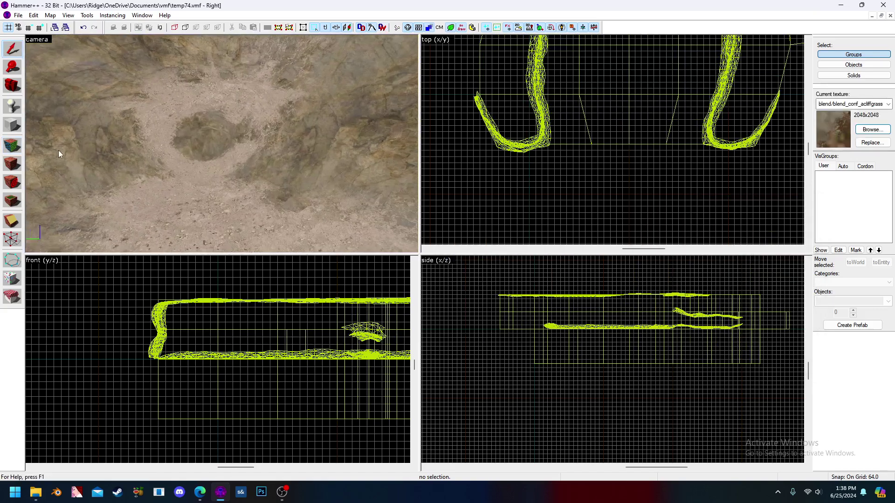
# Reselect all canyon displacement faces and use Paint Alpha to cover the sand on the cave's ceiling and upper walls with rock
pyautogui.click(182, 110)
pyautogui.click(13, 150)
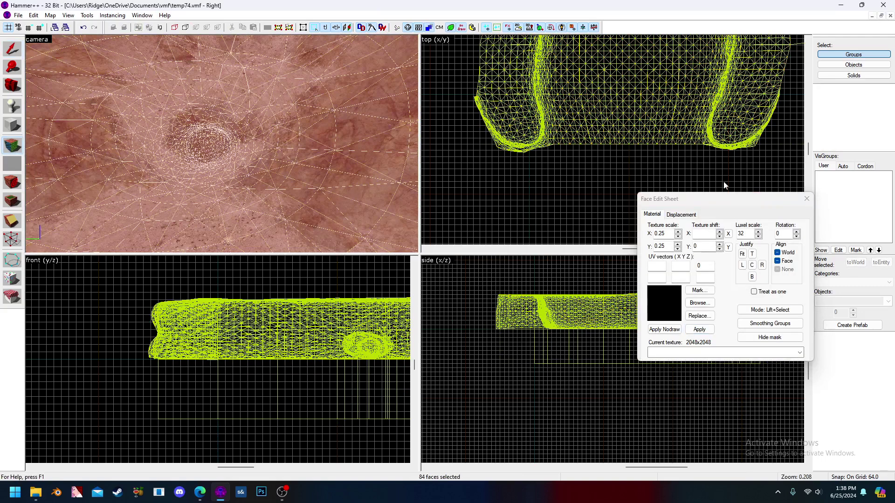
pyautogui.click(681, 215)
pyautogui.click(710, 240)
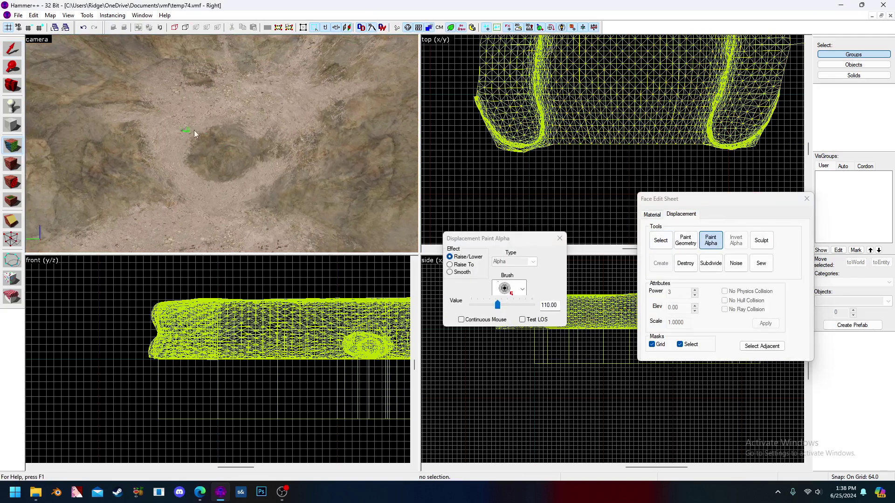
pyautogui.moveTo(180, 118)
pyautogui.mouseDown()
pyautogui.moveTo(168, 108)
pyautogui.moveTo(200, 86)
pyautogui.moveTo(291, 105)
pyautogui.moveTo(238, 104)
pyautogui.mouseUp()
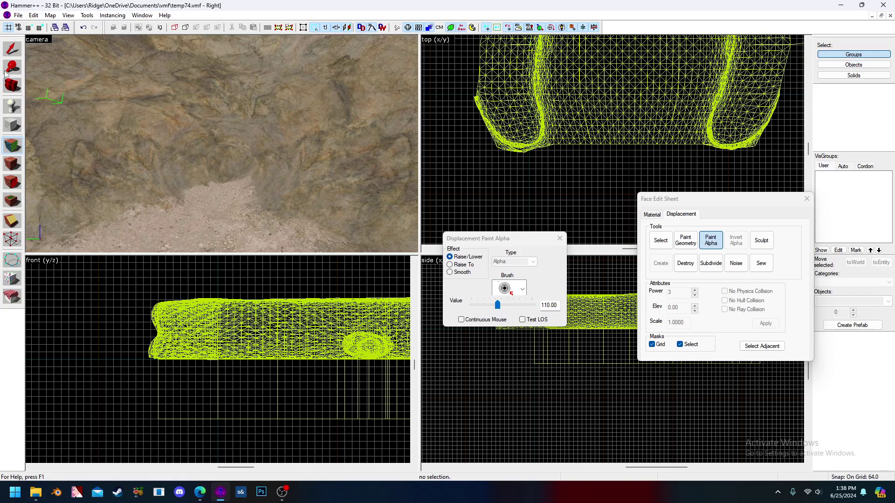
# Reselect all canyon displacement faces and use Paint Alpha to paint sand across the floor at the canyon's open end
pyautogui.click(12, 49)
pyautogui.press('z')
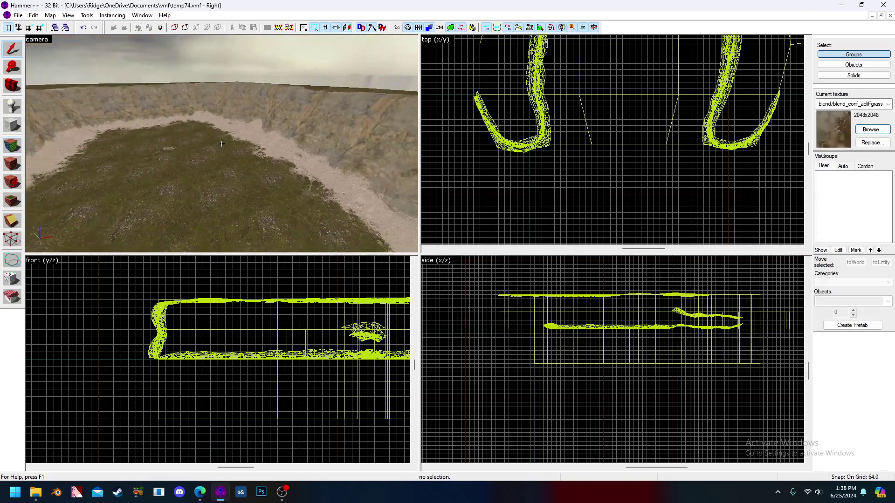
pyautogui.press('w')
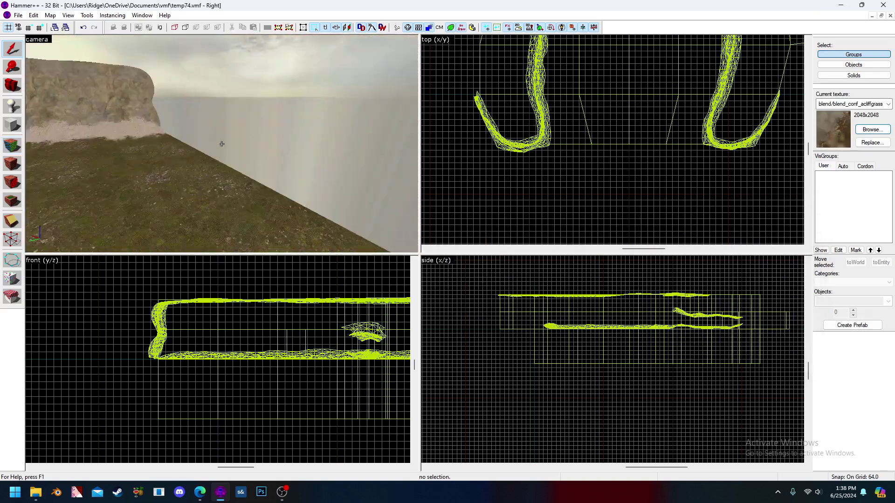
pyautogui.press('z')
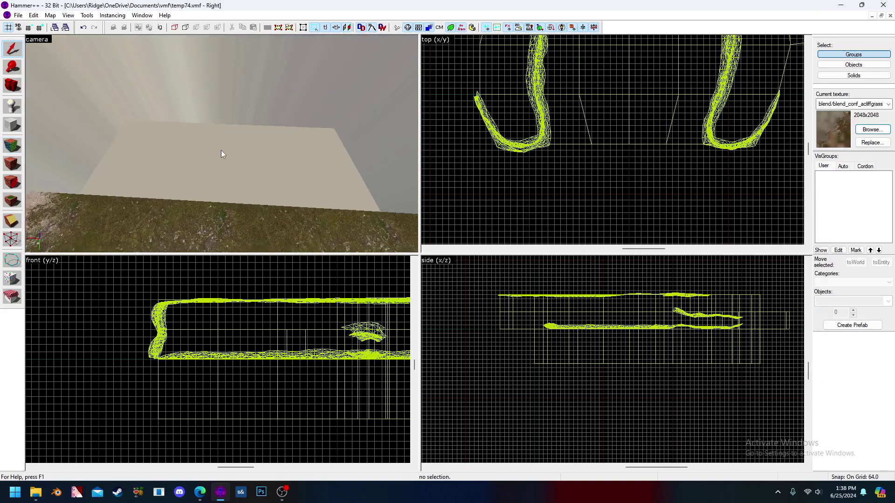
pyautogui.click(225, 198)
pyautogui.hotkey('shift', 'a')
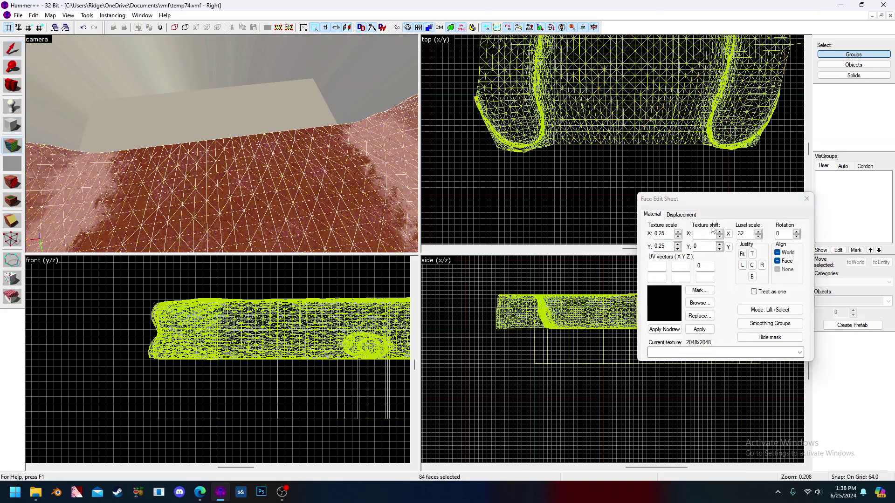
pyautogui.click(681, 215)
pyautogui.click(711, 240)
pyautogui.moveTo(179, 161)
pyautogui.mouseDown()
pyautogui.moveTo(167, 158)
pyautogui.moveTo(171, 150)
pyautogui.moveTo(308, 137)
pyautogui.moveTo(191, 149)
pyautogui.moveTo(301, 174)
pyautogui.moveTo(183, 180)
pyautogui.moveTo(254, 191)
pyautogui.moveTo(322, 186)
pyautogui.mouseUp()
pyautogui.press('z')
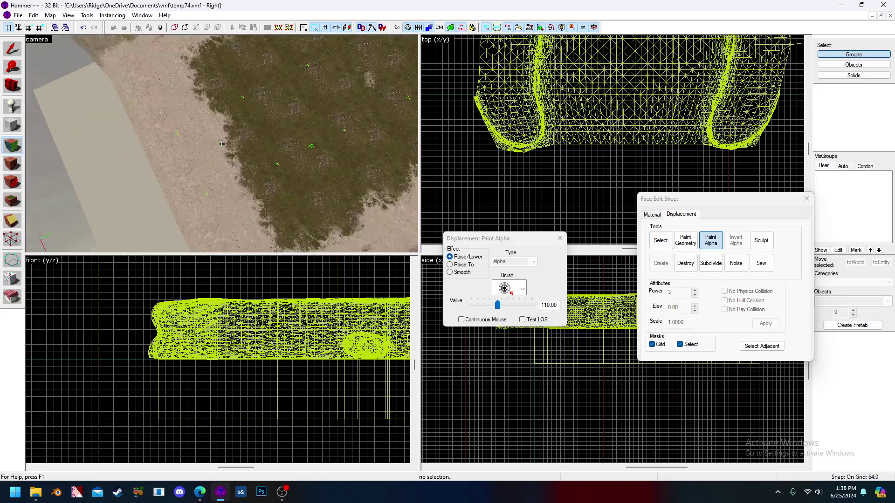
pyautogui.press('z')
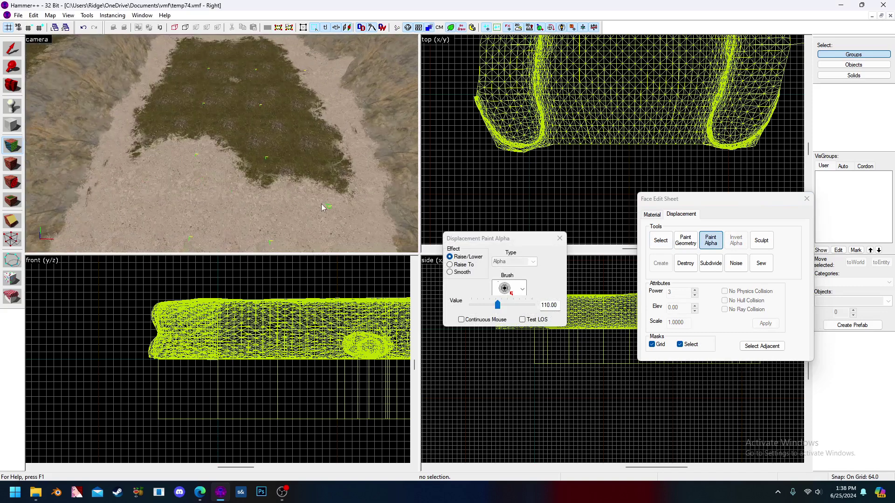
pyautogui.moveTo(322, 205); pyautogui.dragTo(312, 164)
# Reselect the canyon's displacement faces and set up Paint Geometry with a distance of 10 and a spatial radius of 1024
pyautogui.press('z')
pyautogui.press('z')
pyautogui.click(17, 49)
pyautogui.click(175, 143)
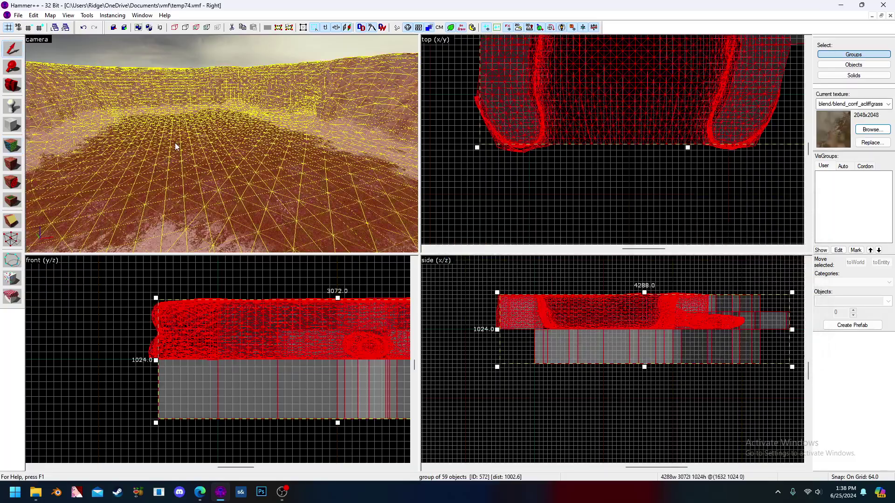
pyautogui.press('z')
pyautogui.press('s')
pyautogui.press('z')
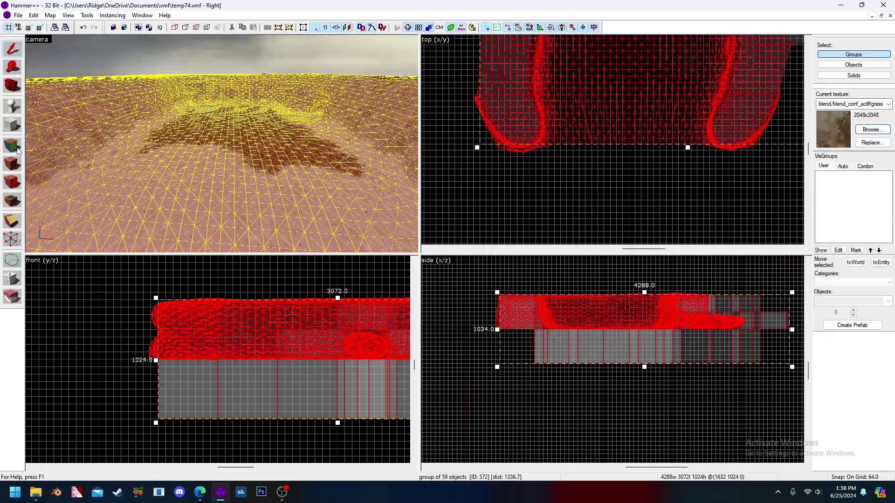
pyautogui.click(16, 148)
pyautogui.click(681, 214)
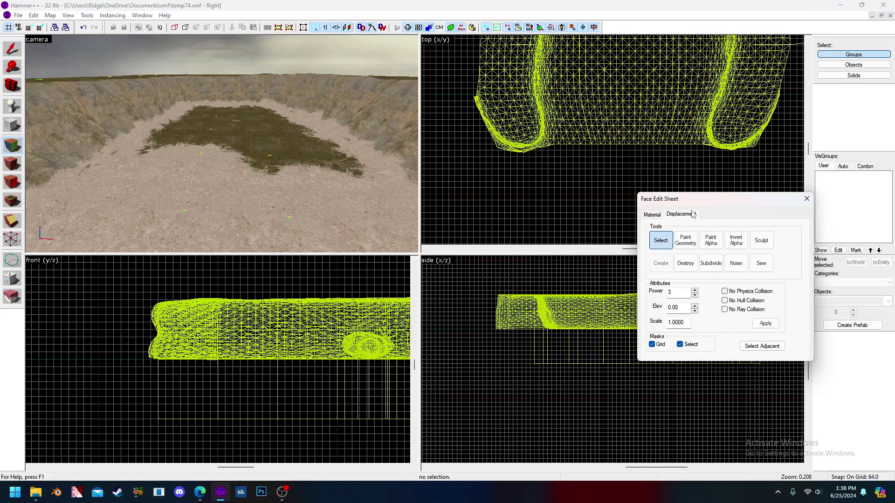
pyautogui.click(692, 240)
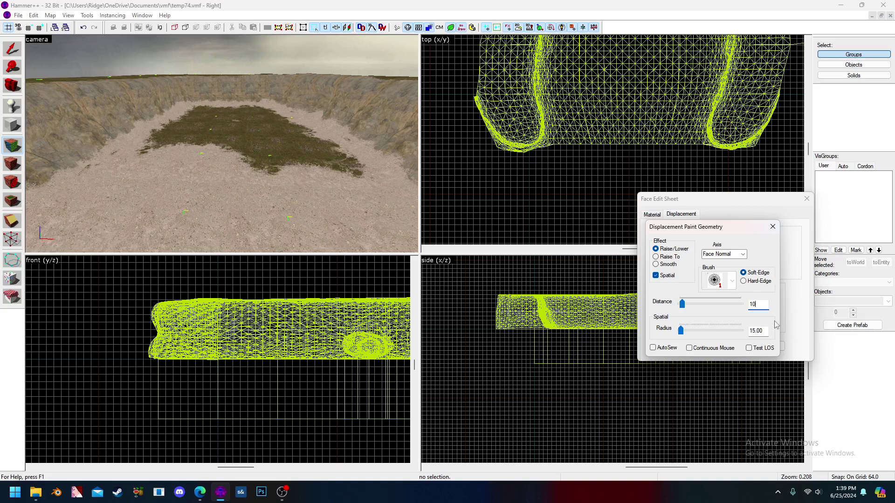
pyautogui.write('1024')
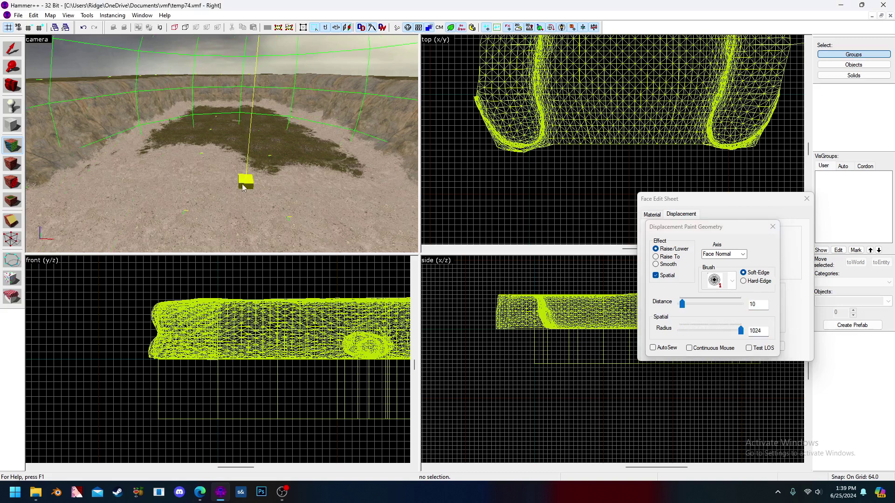
# Raise the terrain around the canyon's far end with Paint Geometry, using a radius of 2048 and then 1024
pyautogui.write('z')
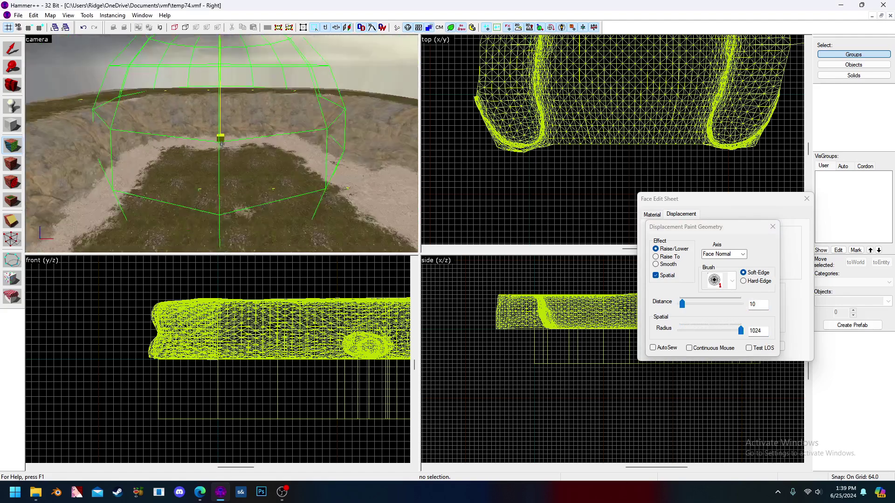
pyautogui.write('szzs')
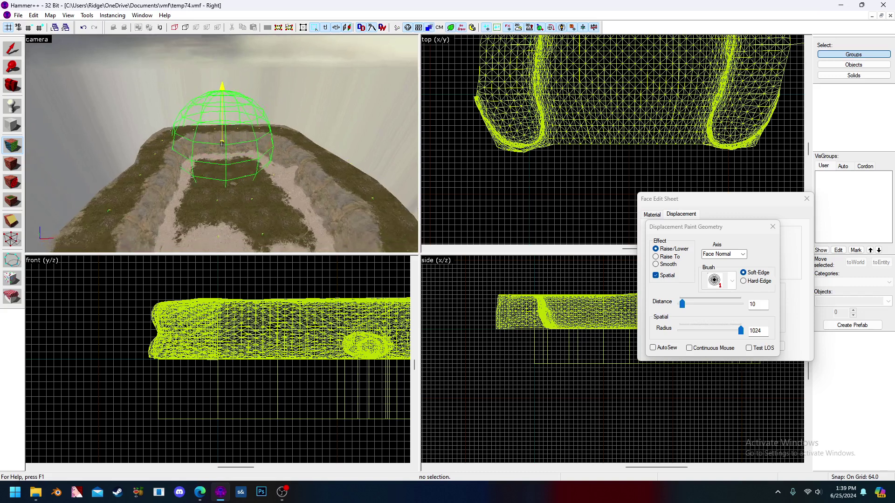
pyautogui.write('zz')
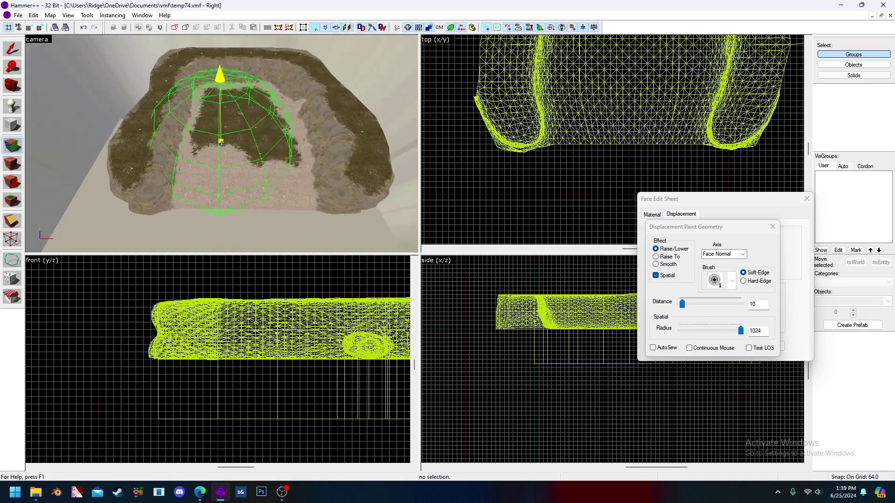
pyautogui.write('wz')
pyautogui.moveTo(767, 331); pyautogui.dragTo(726, 333)
pyautogui.write('2048')
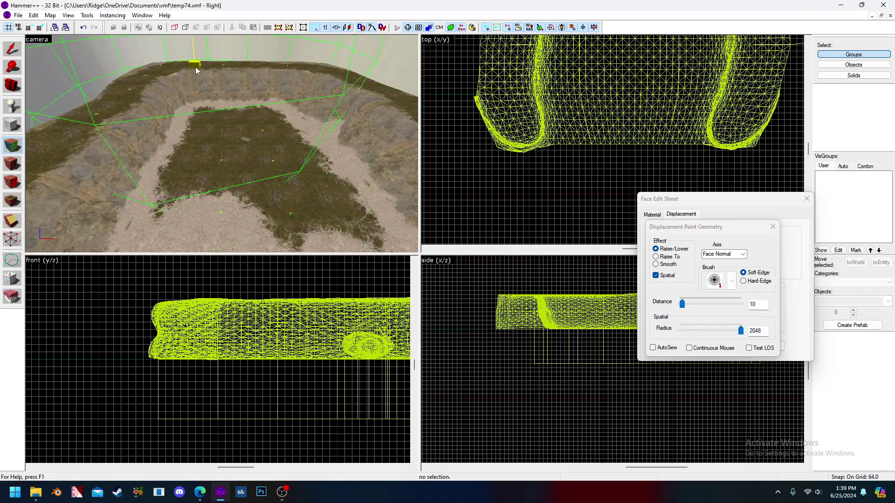
pyautogui.moveTo(166, 60)
pyautogui.mouseDown()
pyautogui.moveTo(342, 64)
pyautogui.moveTo(212, 66)
pyautogui.mouseUp()
pyautogui.click(766, 330)
pyautogui.write('1024')
pyautogui.moveTo(183, 121)
pyautogui.mouseDown()
pyautogui.moveTo(244, 112)
pyautogui.moveTo(330, 127)
pyautogui.mouseUp()
pyautogui.press('z')
pyautogui.press('z')
# Set the spatial radius to 512 and raise the canyon rim near the cave
pyautogui.moveTo(767, 331); pyautogui.dragTo(719, 330)
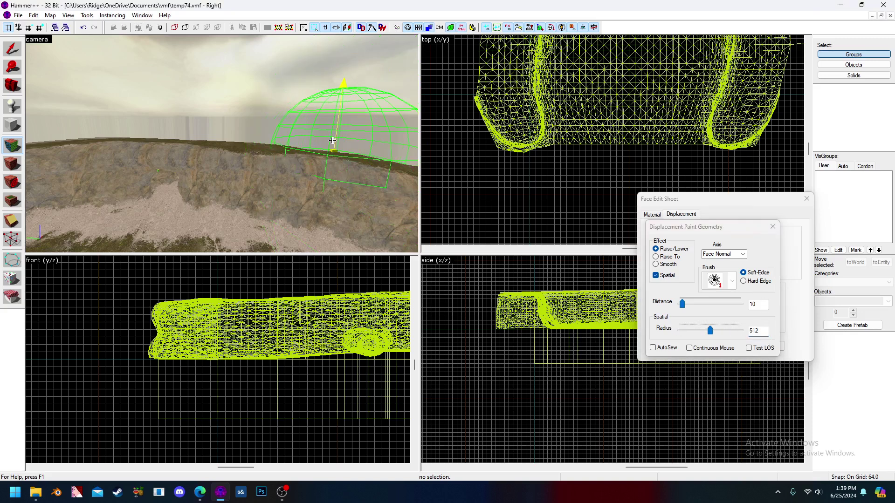
pyautogui.press('z')
pyautogui.press('z')
pyautogui.moveTo(203, 144)
pyautogui.mouseDown()
pyautogui.moveTo(224, 146)
pyautogui.moveTo(193, 150)
pyautogui.mouseUp()
pyautogui.press('z')
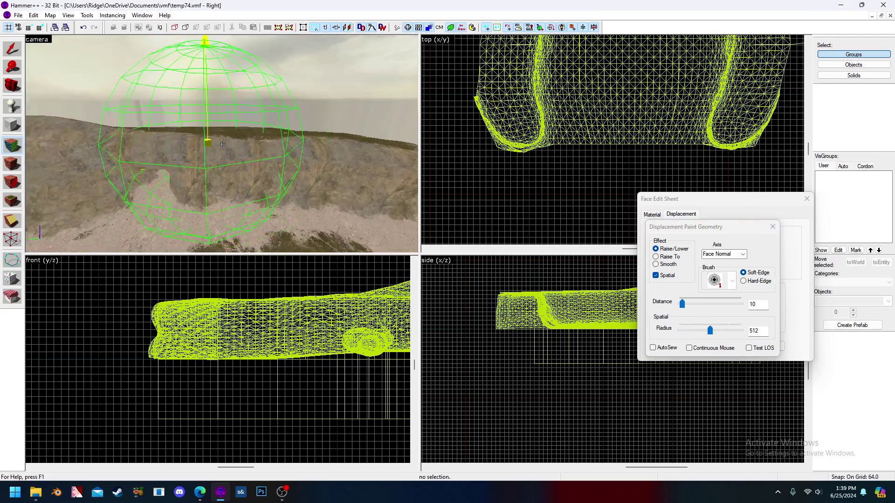
pyautogui.press('z')
# Lower a dip in the rim between the cave and the open end, and raise the opposite rim near the open end
pyautogui.moveTo(222, 130); pyautogui.dragTo(285, 131, button='right')
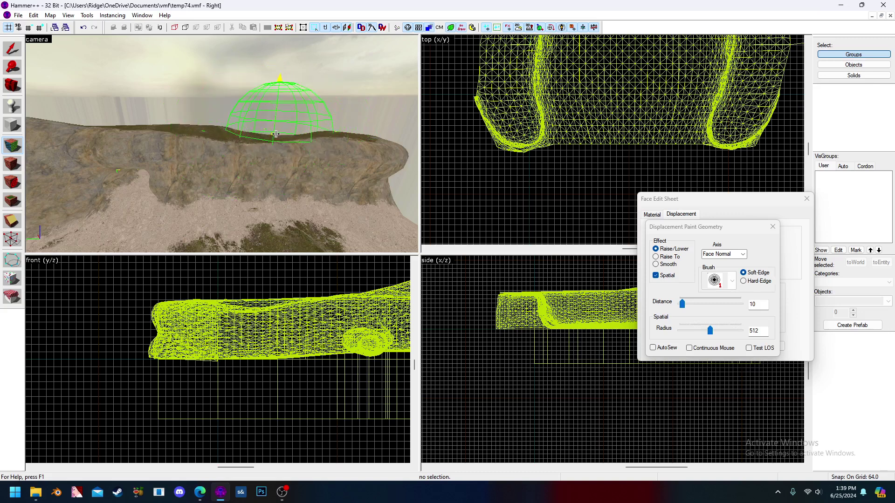
pyautogui.press('z')
pyautogui.press('z')
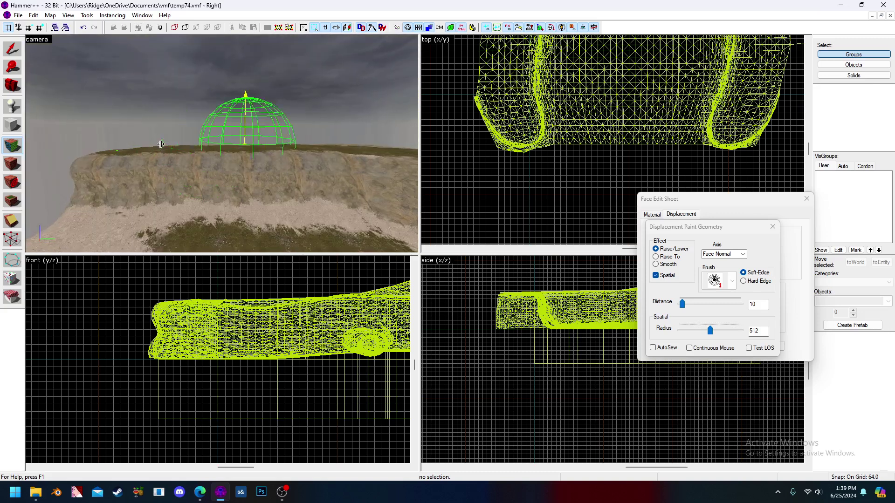
pyautogui.moveTo(140, 151); pyautogui.dragTo(158, 147)
pyautogui.press('z')
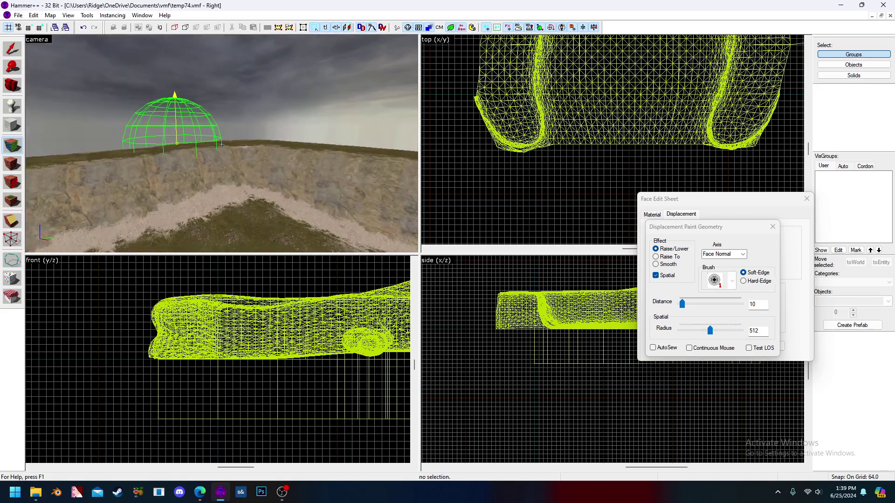
# Undo the last dip lowered into the rim opposite the cave
pyautogui.press('z')
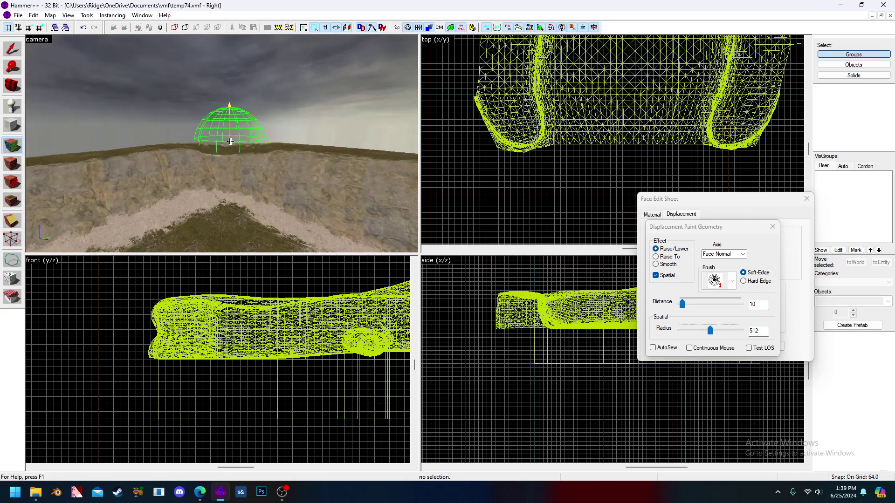
pyautogui.press('z')
pyautogui.press('w')
pyautogui.press('z')
pyautogui.hotkey('ctrl', 'z')
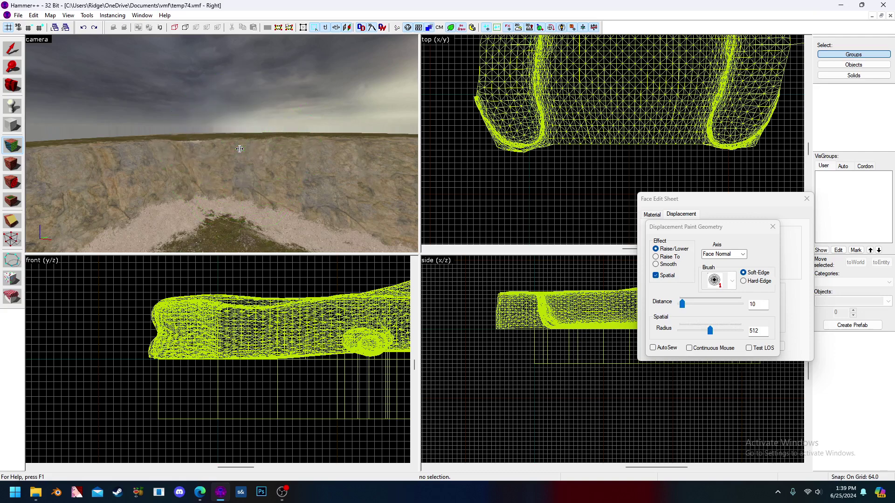
# Raise the rim opposite the cave toward the far end, and lower the canyon floor at the open end
pyautogui.press('z')
pyautogui.press('z')
pyautogui.press('z')
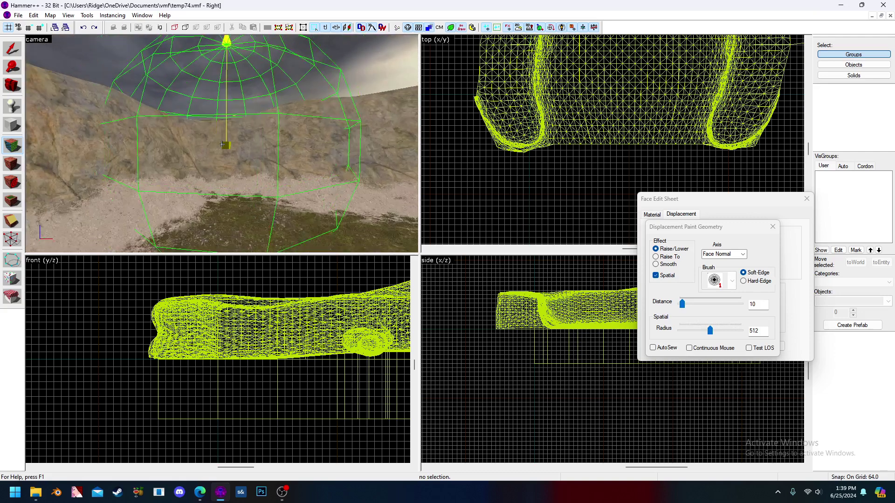
pyautogui.press('z')
pyautogui.press('z')
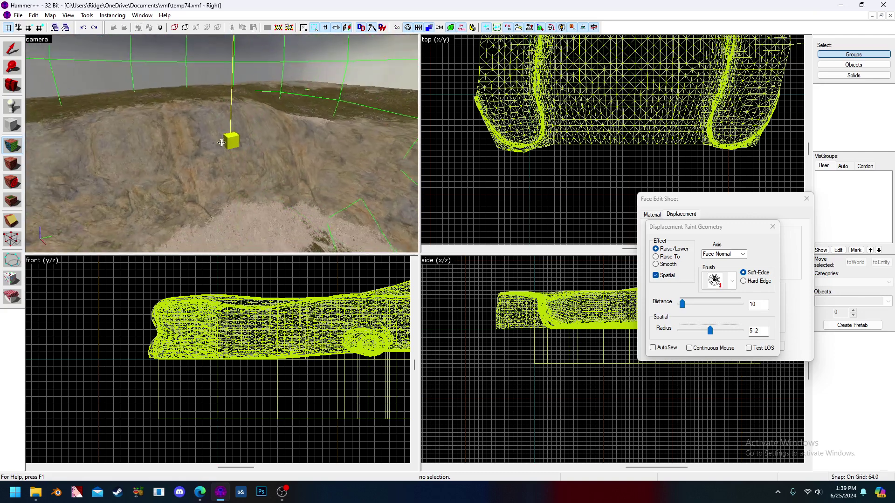
pyautogui.moveTo(128, 100)
pyautogui.mouseDown()
pyautogui.moveTo(96, 92)
pyautogui.moveTo(161, 99)
pyautogui.mouseUp()
pyautogui.press('z')
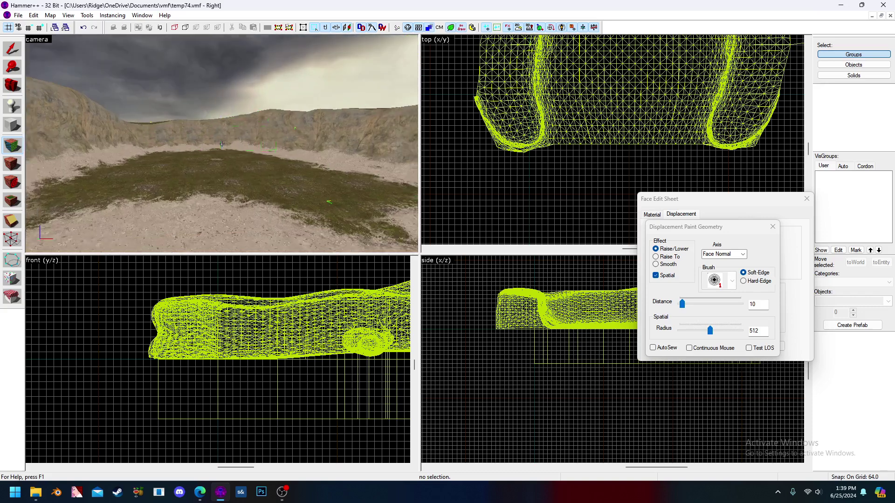
pyautogui.press('s')
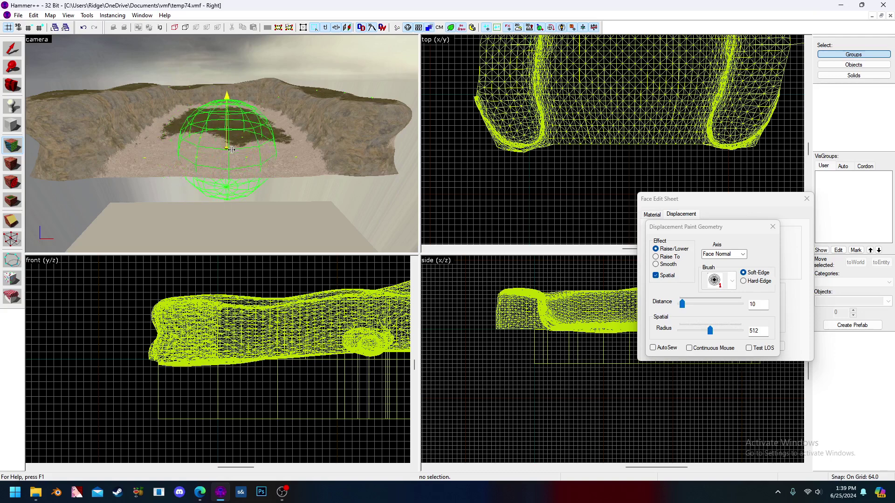
# Examine the canyon floor and walls from the open end through to the inside of the cave
pyautogui.press('w')
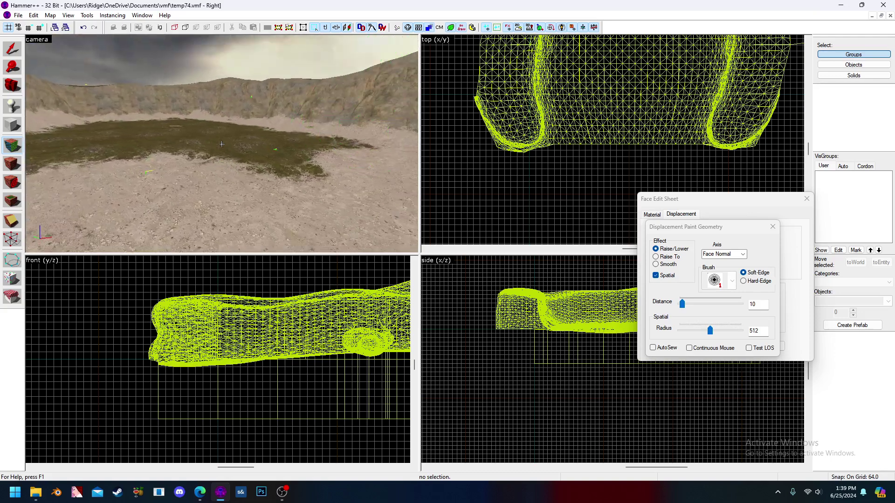
pyautogui.press('w')
pyautogui.press('s')
pyautogui.press('z')
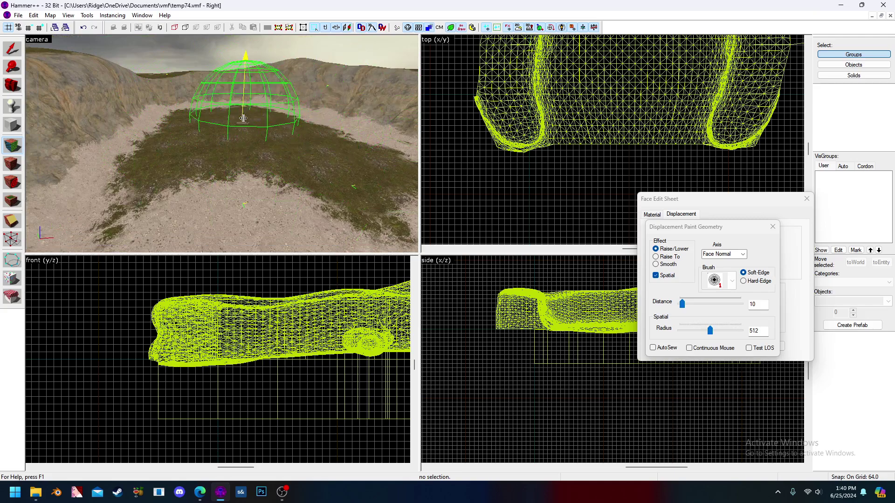
pyautogui.press('w')
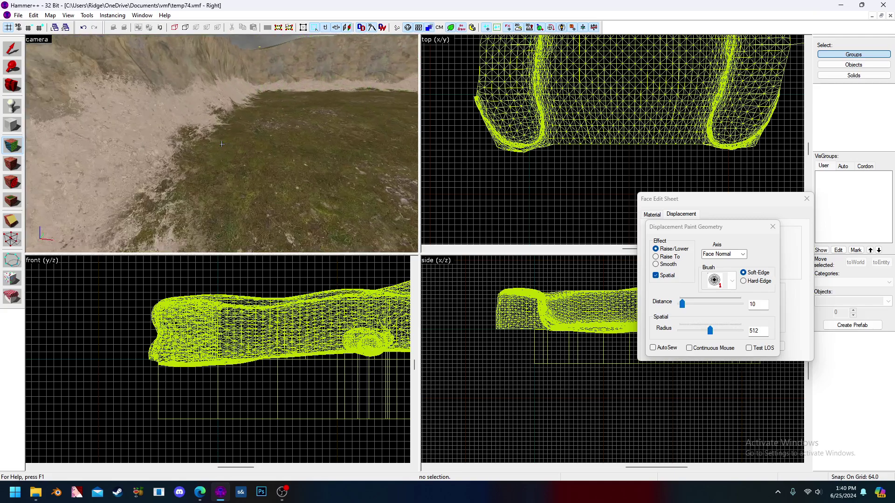
pyautogui.press('w')
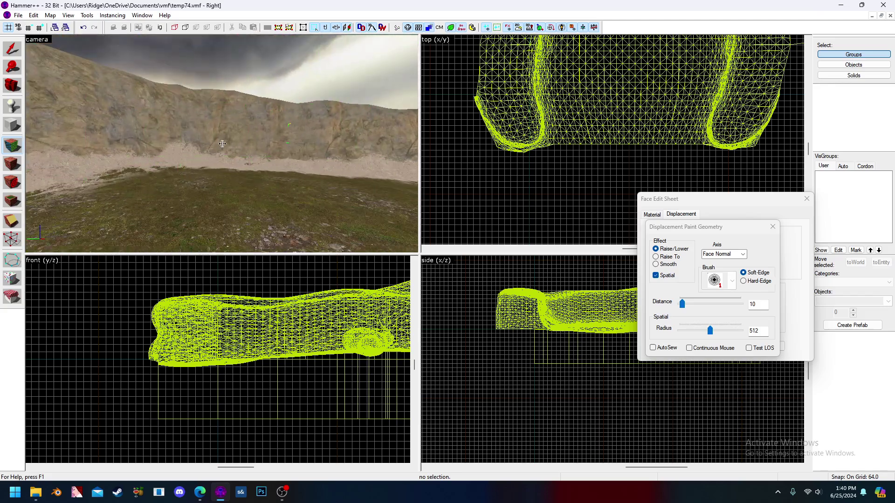
pyautogui.press('w')
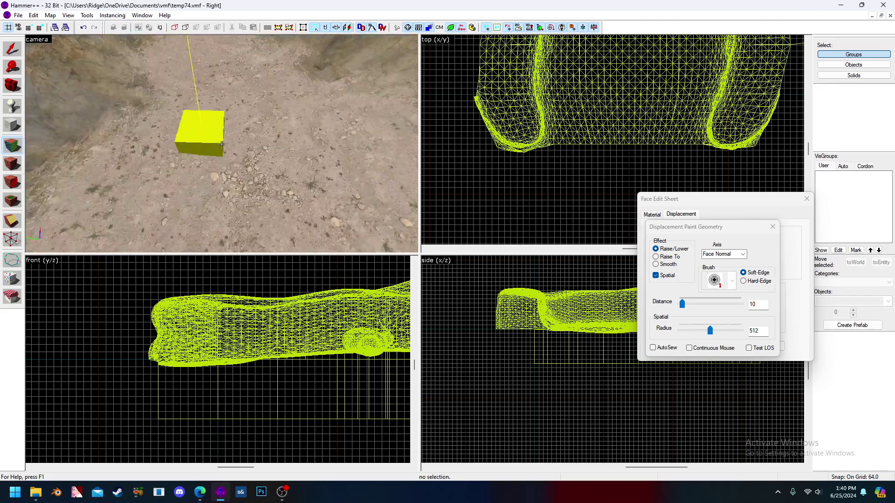
pyautogui.press('w')
pyautogui.press('z')
# Lower the ground inside the cave passage with several displacement strokes to deepen its floor
pyautogui.rightClick(219, 100)
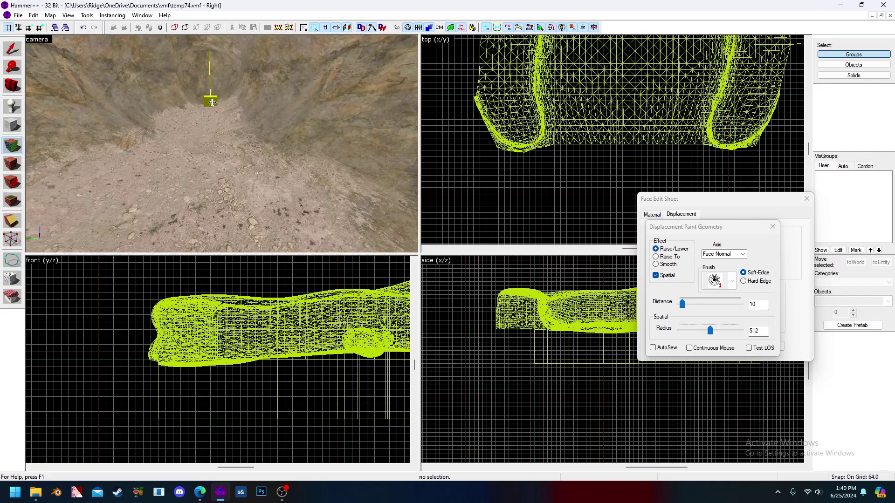
pyautogui.scroll(-10, 248, 208)
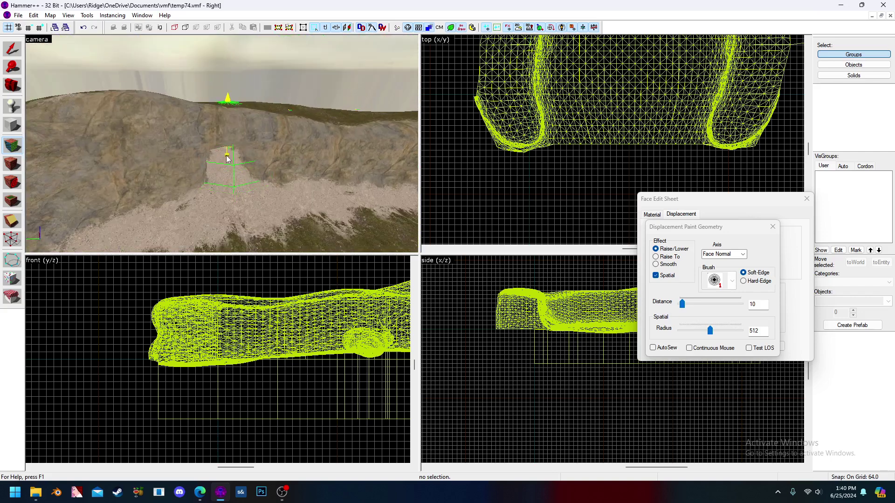
pyautogui.scroll(10, 206, 114)
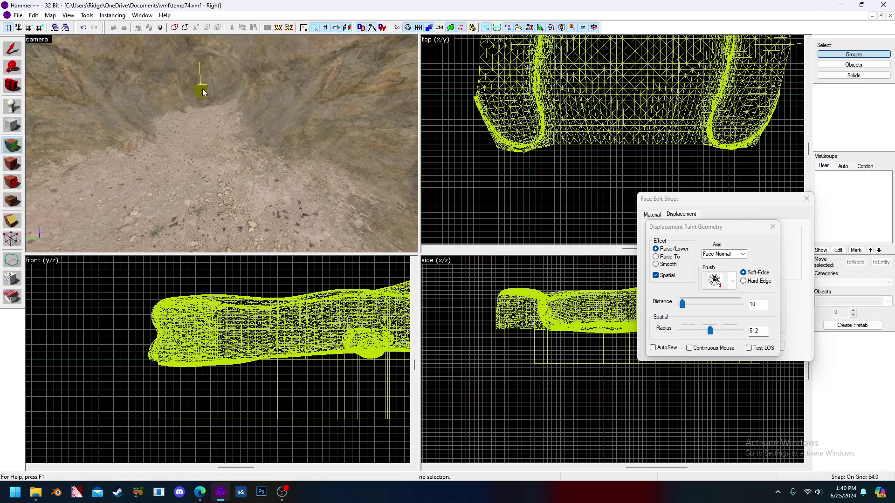
pyautogui.rightClick(210, 85)
pyautogui.rightClick(203, 132)
pyautogui.rightClick(209, 151)
pyautogui.press('z')
pyautogui.press('s')
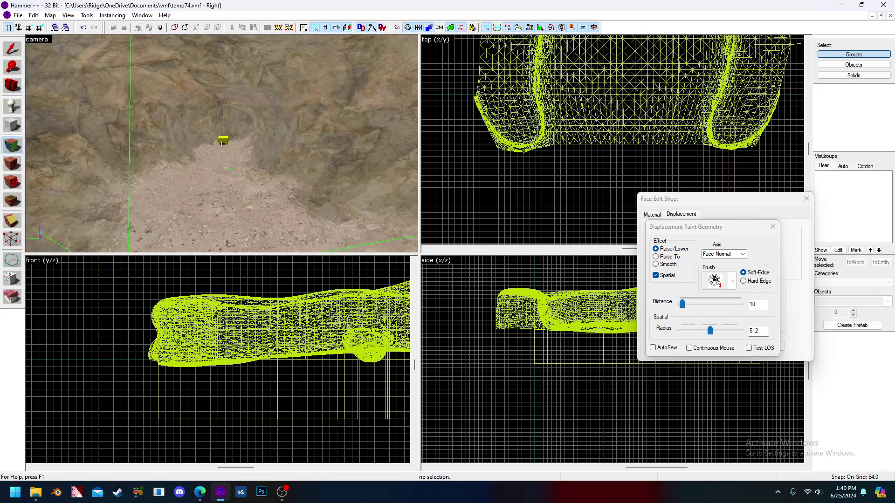
pyautogui.press('z')
pyautogui.rightClick(229, 150)
pyautogui.press('z')
pyautogui.press('s')
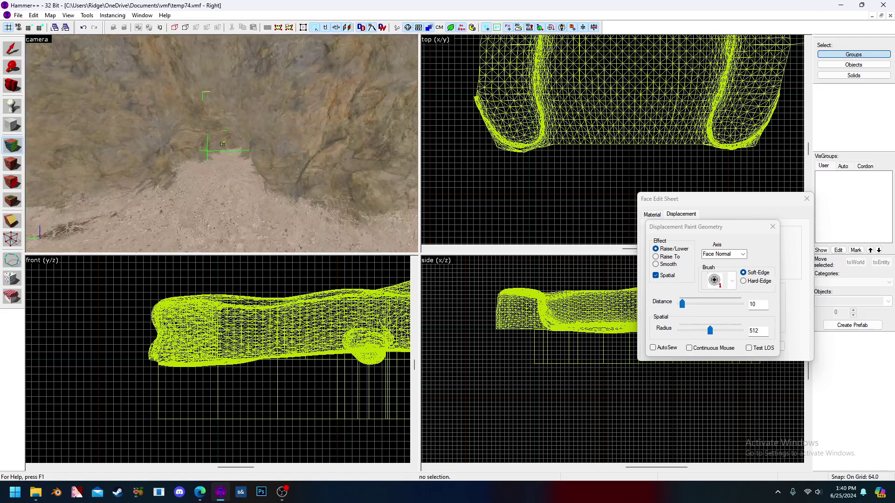
pyautogui.rightClick(225, 152)
pyautogui.press('z')
# Choose tools/toolsnodraw as the texture for a new block
pyautogui.press('w')
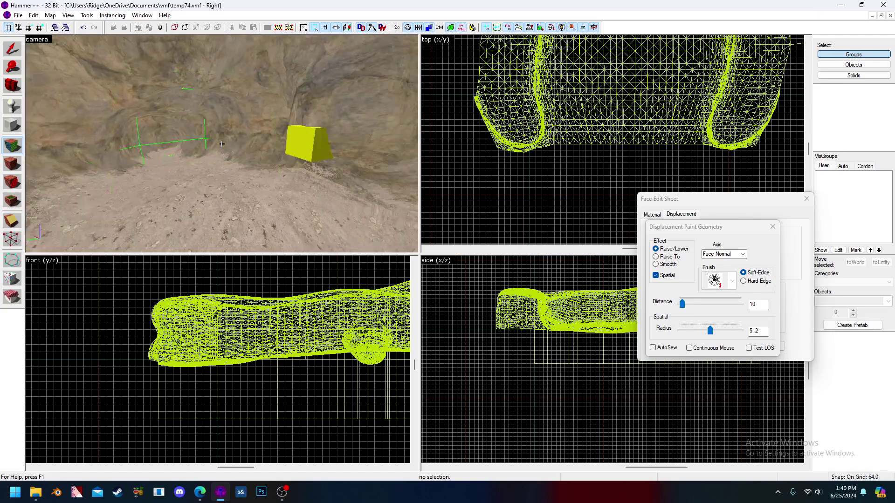
pyautogui.press('w')
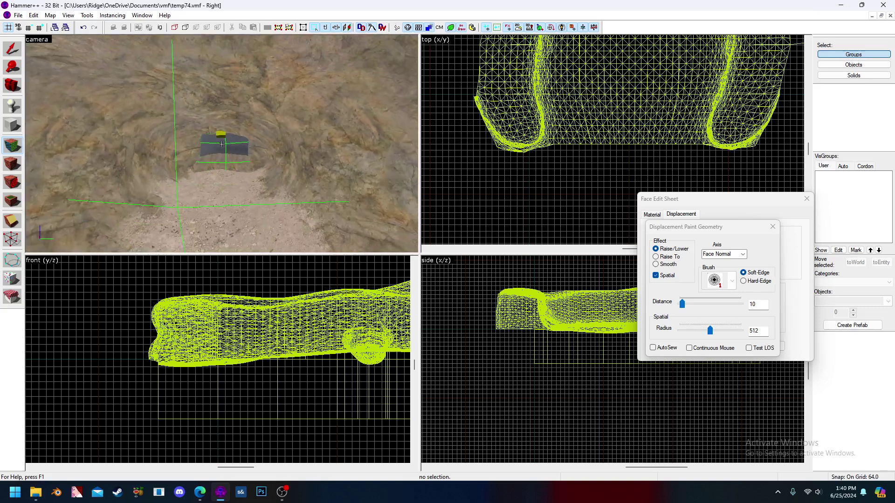
pyautogui.press('w')
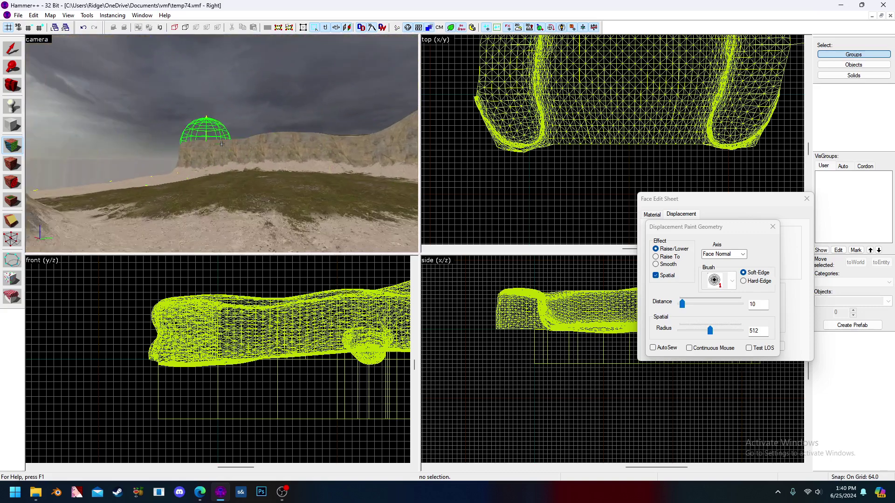
pyautogui.press('w')
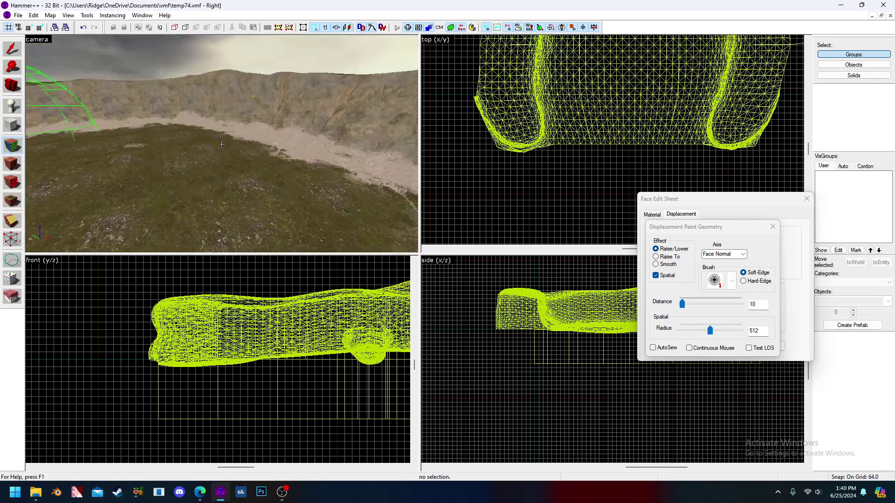
pyautogui.press('z')
pyautogui.click(11, 125)
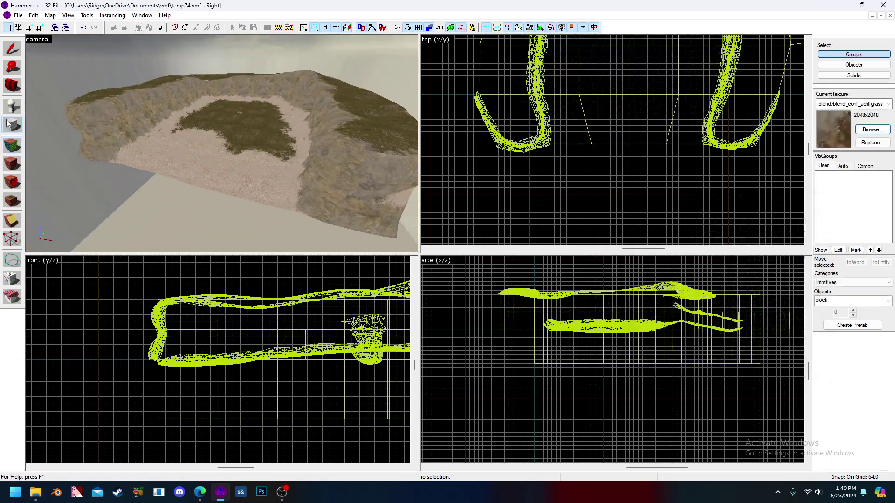
pyautogui.click(880, 133)
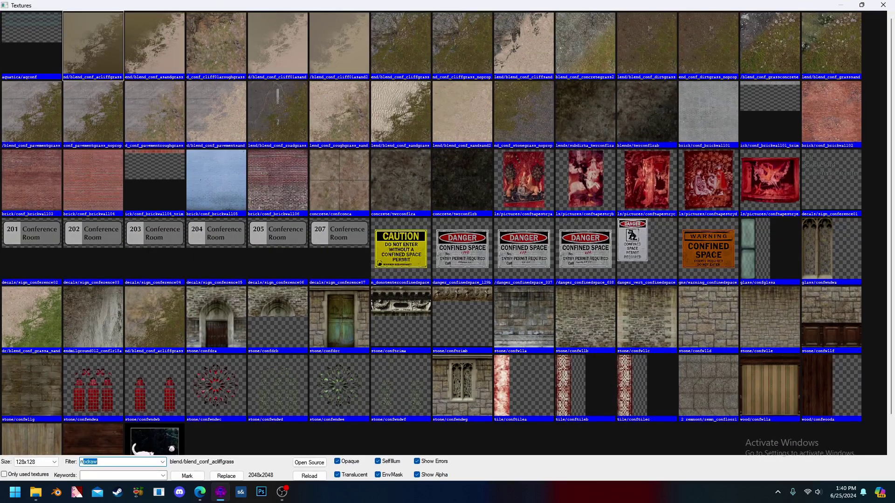
pyautogui.write('nodraw')
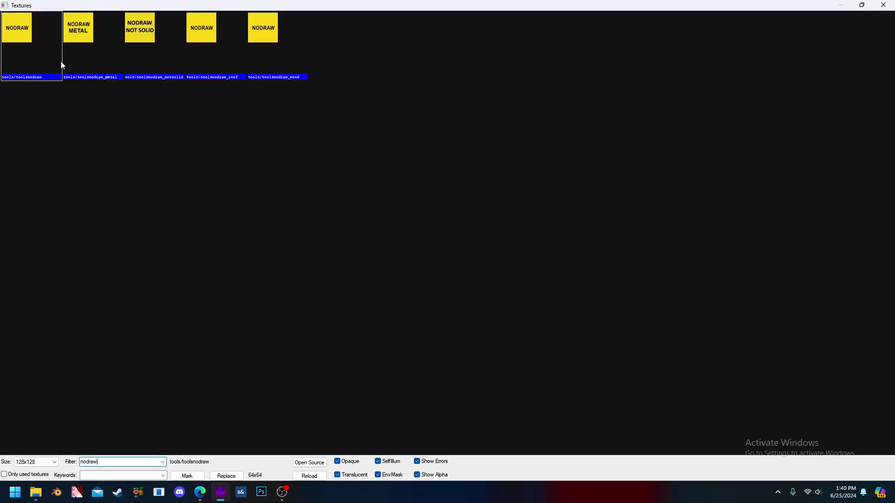
pyautogui.doubleClick(43, 55)
# Create a nodraw block enclosing the whole canyon and cave, 5120 by 4096 units and 1536 units high
pyautogui.scroll(-5, 623, 125)
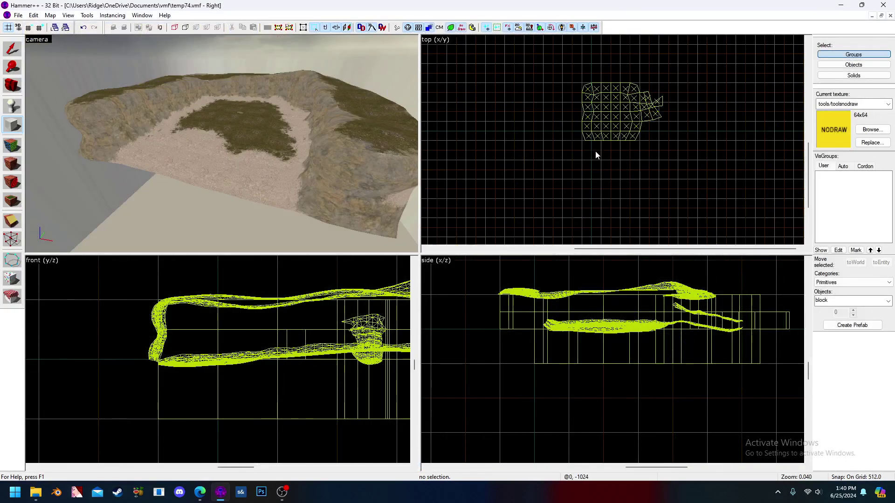
pyautogui.scroll(2, 601, 106)
pyautogui.moveTo(548, 197); pyautogui.dragTo(750, 58)
pyautogui.scroll(-4, 703, 111)
pyautogui.scroll(3, 702, 111)
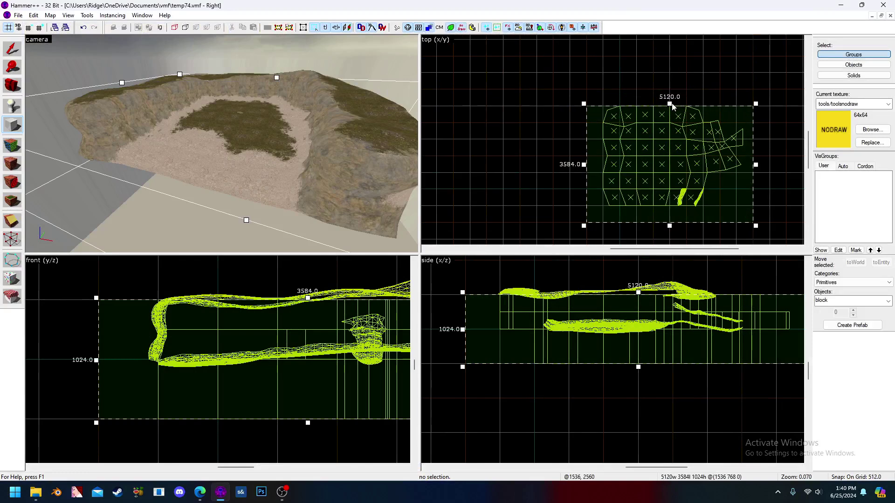
pyautogui.moveTo(670, 105); pyautogui.dragTo(670, 89)
pyautogui.scroll(-1, 623, 319)
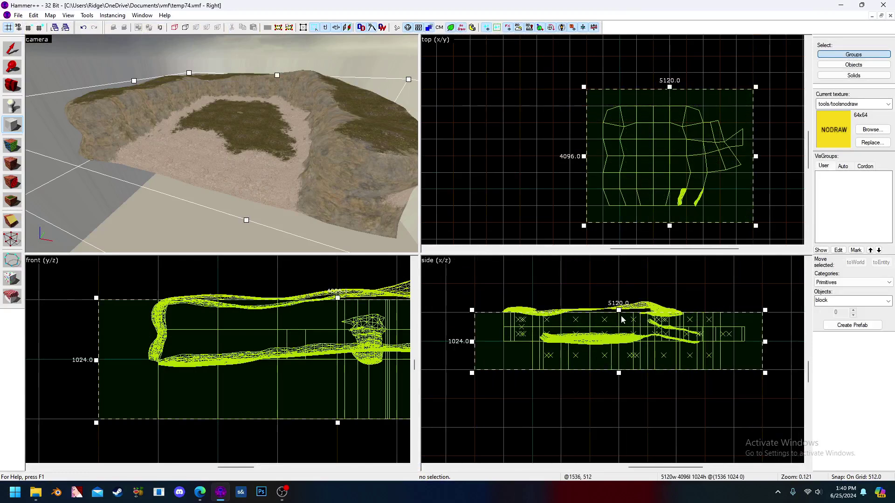
pyautogui.moveTo(620, 303); pyautogui.dragTo(620, 282)
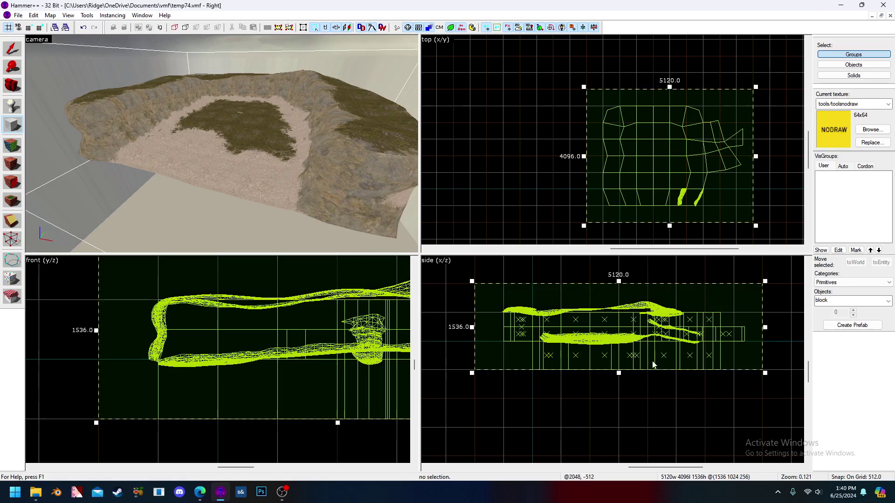
pyautogui.press('Return')
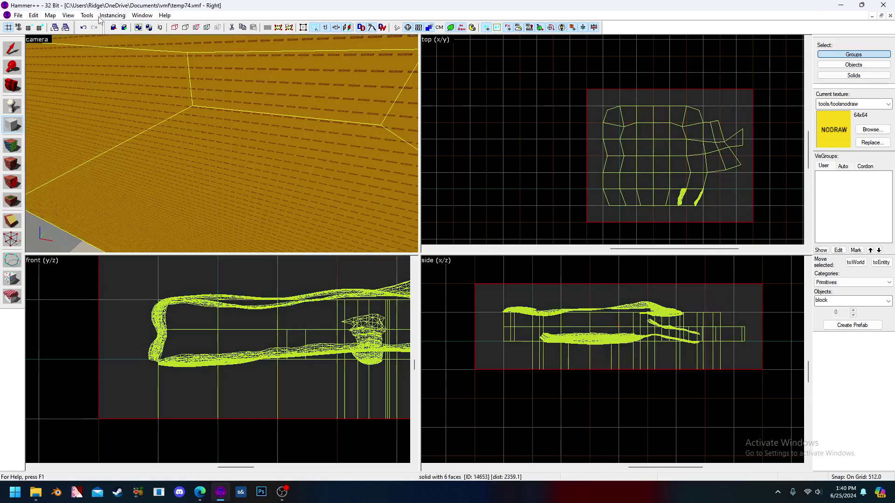
# Hollow the enclosing block outward with a wall thickness of -16
pyautogui.click(91, 15)
pyautogui.click(119, 46)
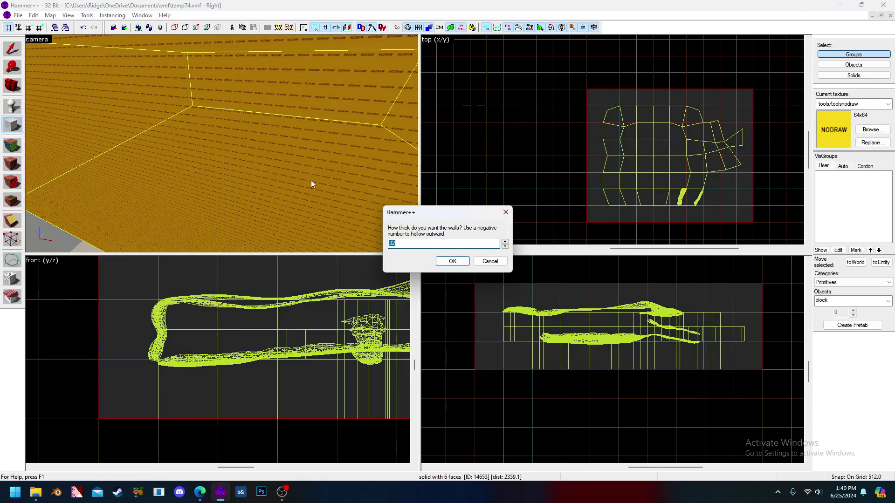
pyautogui.write('-16')
pyautogui.press('Return')
# Apply tools/toolsskybox to the four inner walls and the ceiling of the hollow box, leaving its floor as nodraw
pyautogui.press('z')
pyautogui.press('w')
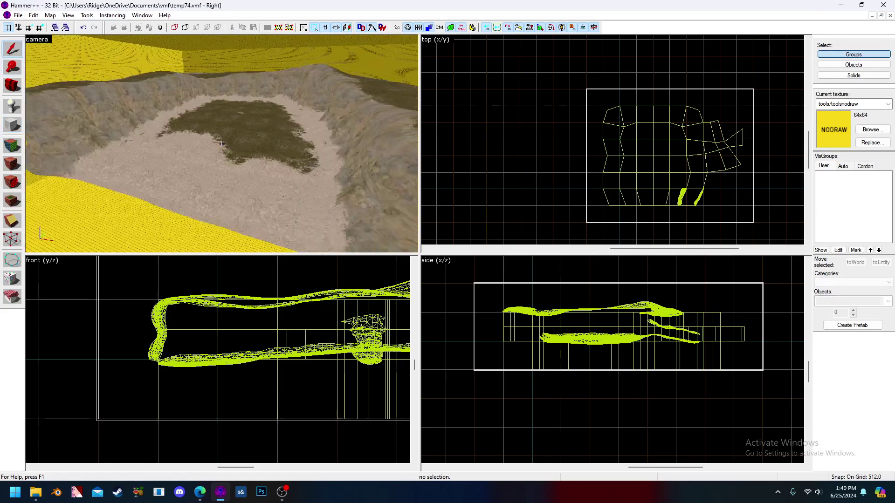
pyautogui.press('z')
pyautogui.click(7, 144)
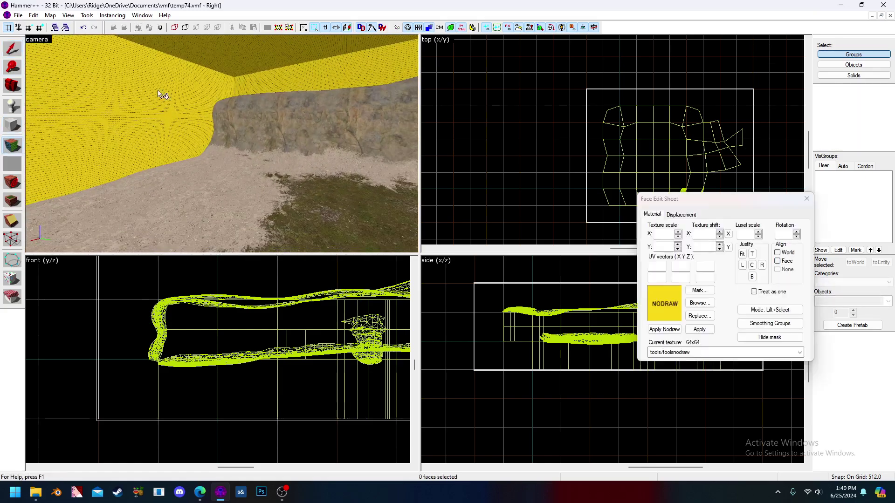
pyautogui.keyDown('ctrl'); pyautogui.click(163, 95); pyautogui.keyUp('ctrl')
pyautogui.keyDown('ctrl'); pyautogui.click(233, 58); pyautogui.keyUp('ctrl')
pyautogui.keyDown('ctrl'); pyautogui.click(301, 72); pyautogui.keyUp('ctrl')
pyautogui.press('z')
pyautogui.press('z')
pyautogui.keyDown('ctrl'); pyautogui.click(177, 101); pyautogui.keyUp('ctrl')
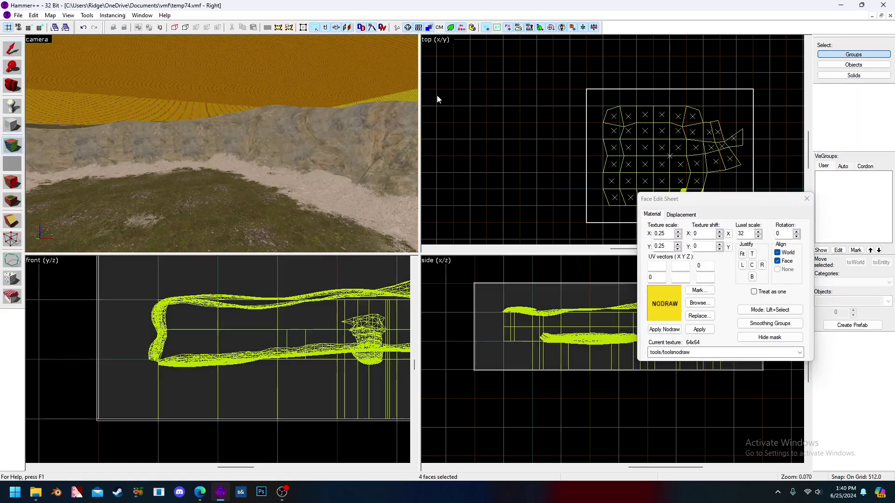
pyautogui.click(699, 303)
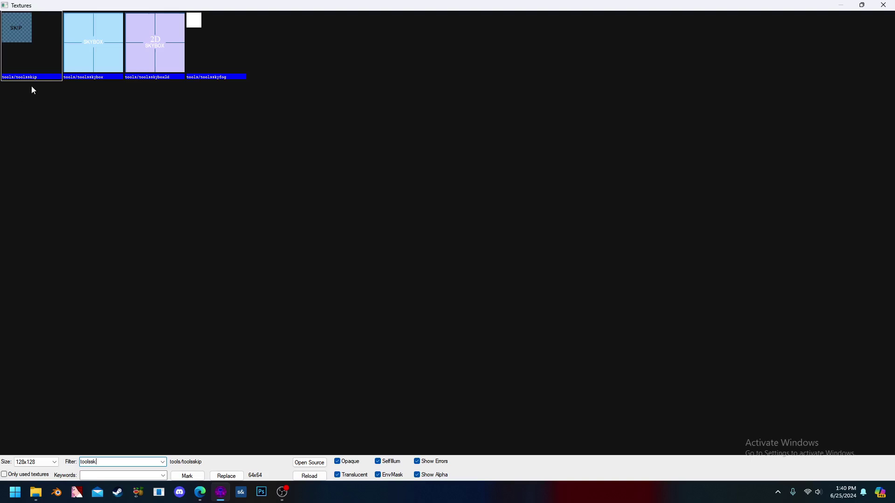
pyautogui.doubleClick(79, 67)
pyautogui.click(701, 329)
# Fit the skybox texture to the five selected faces and finish face editing
pyautogui.press('z')
pyautogui.press('z')
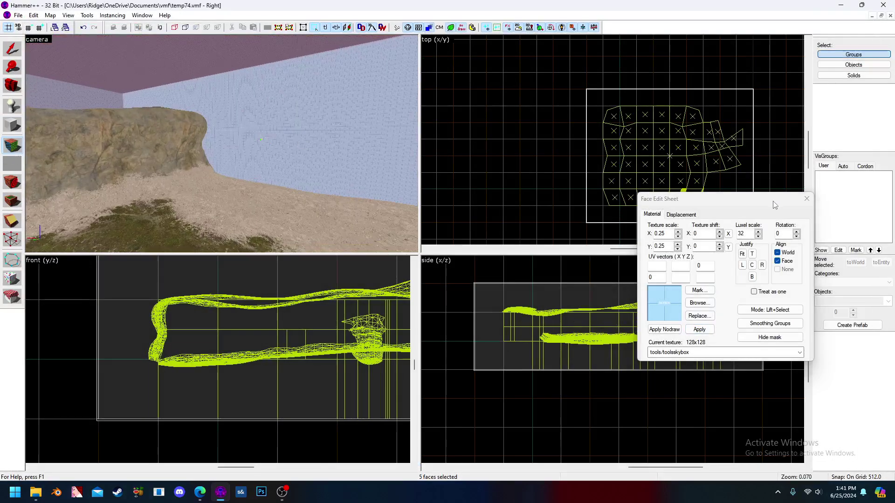
pyautogui.click(742, 254)
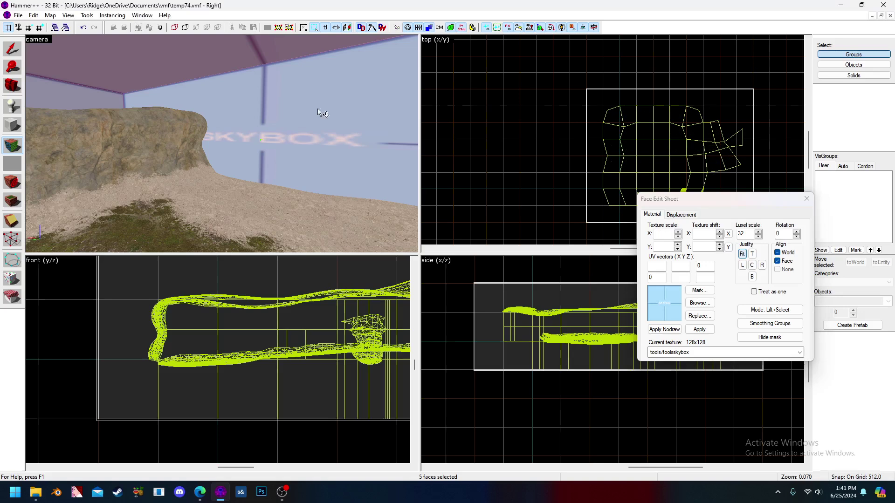
pyautogui.press('z')
pyautogui.press('z')
pyautogui.click(12, 49)
pyautogui.press('z')
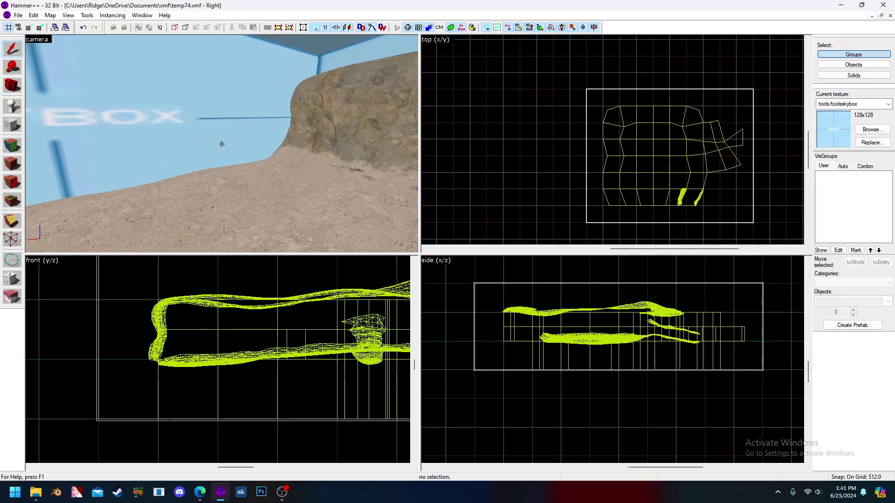
pyautogui.press('z')
# Switch the current texture from the skybox back to tools/toolsnodraw
pyautogui.click(871, 130)
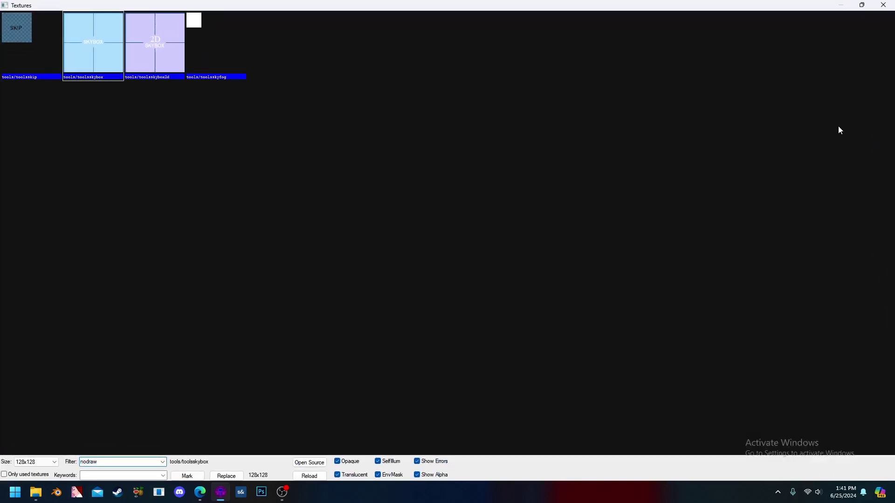
pyautogui.doubleClick(21, 34)
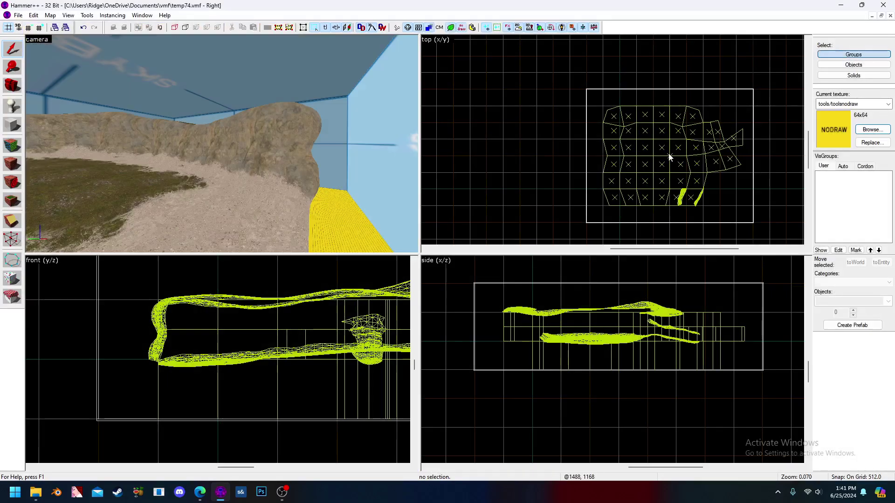
pyautogui.scroll(3, 662, 166)
pyautogui.scroll(-3, 512, 80)
pyautogui.click(522, 55)
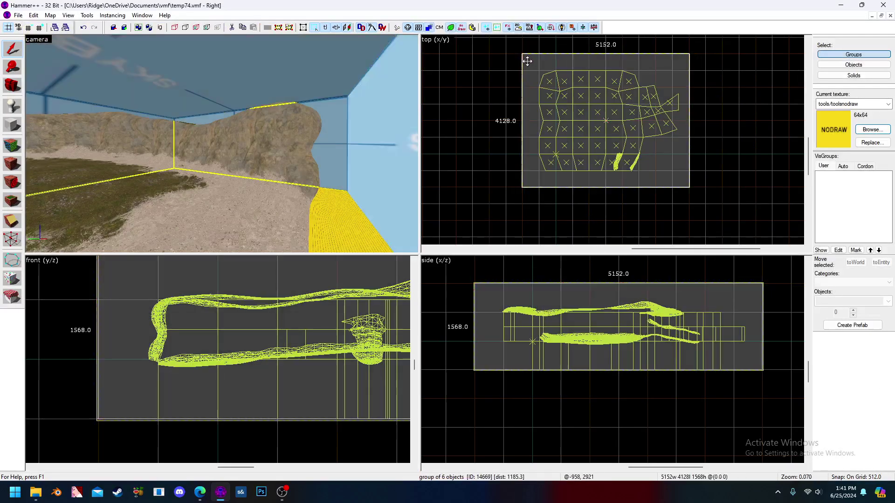
pyautogui.moveTo(522, 57); pyautogui.dragTo(539, 75)
pyautogui.hotkey('ctrl', 'z')
pyautogui.press('Escape')
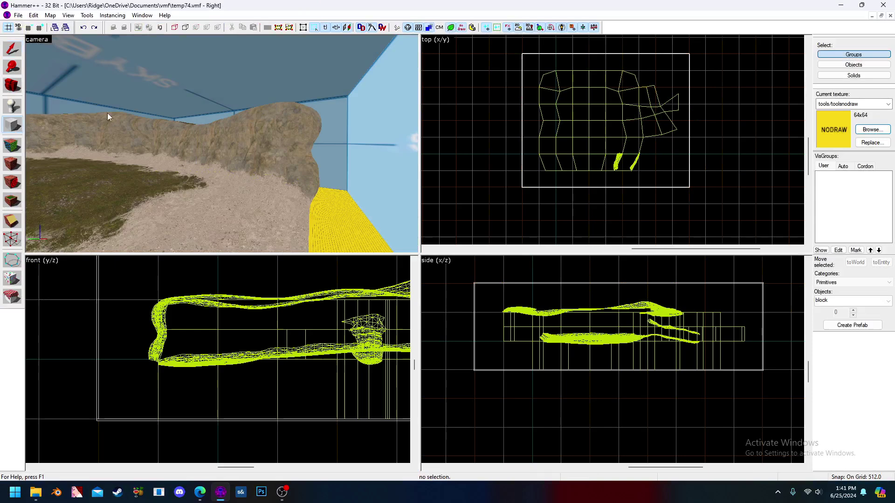
# Create a nodraw block 5120 by 4096 by 528 units filling the enclosure beneath the canyon floor
pyautogui.click(523, 57)
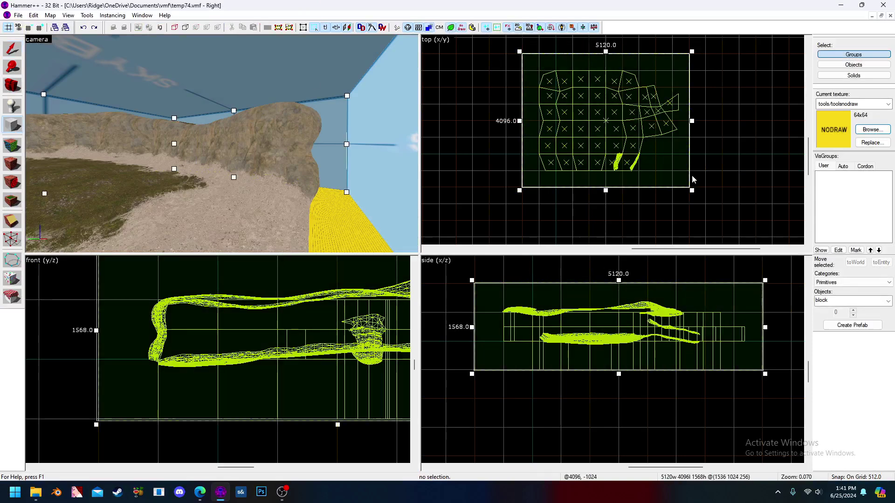
pyautogui.click(620, 339)
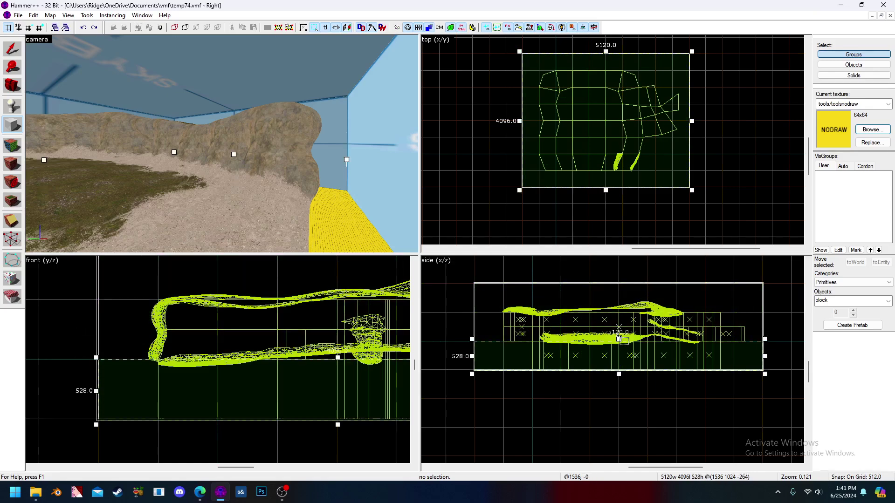
pyautogui.press('s')
pyautogui.press('z')
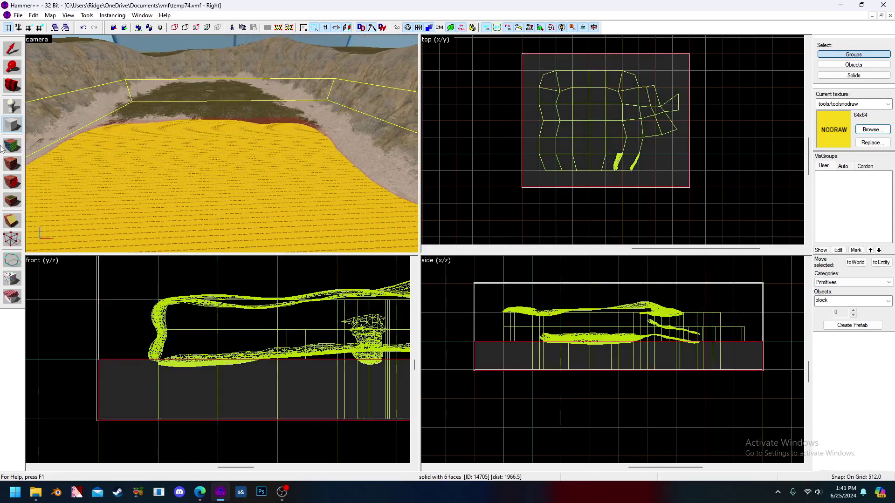
# Filter the textures for "fork" and apply fork/water to the top face of the nodraw block
pyautogui.click(12, 145)
pyautogui.click(394, 228)
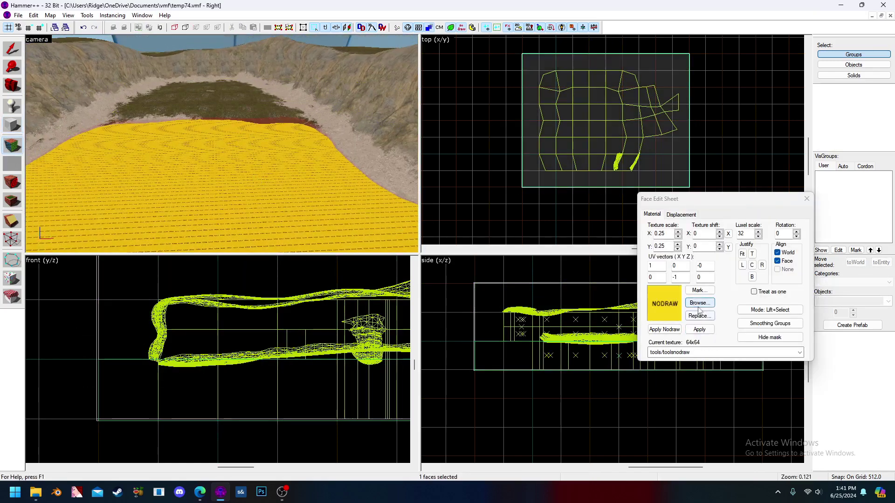
pyautogui.click(698, 304)
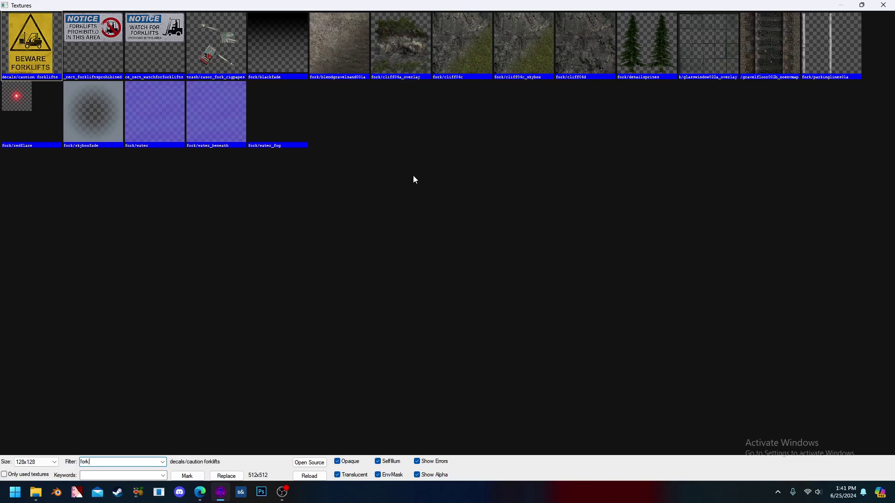
pyautogui.doubleClick(156, 122)
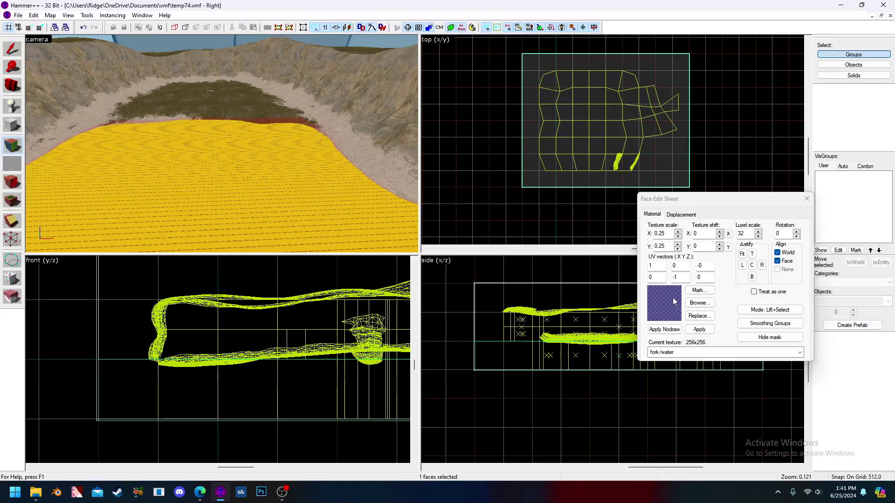
pyautogui.click(699, 329)
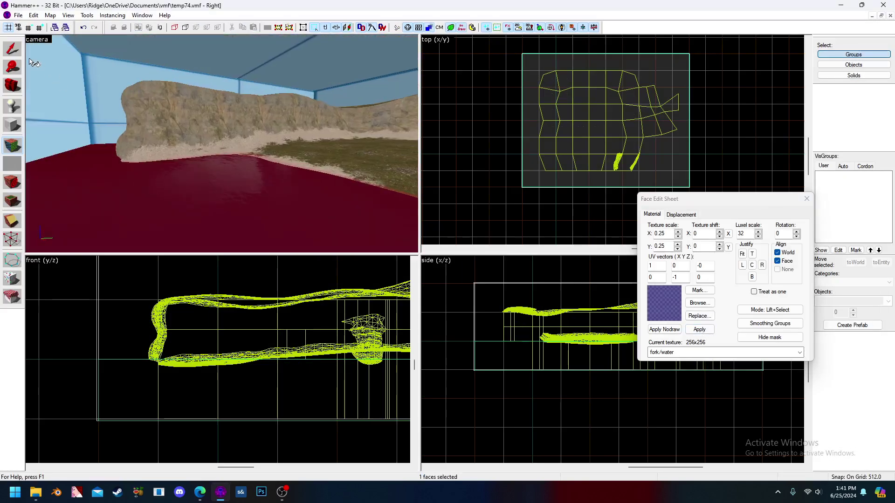
pyautogui.hotkey('shift', 's')
pyautogui.press('z')
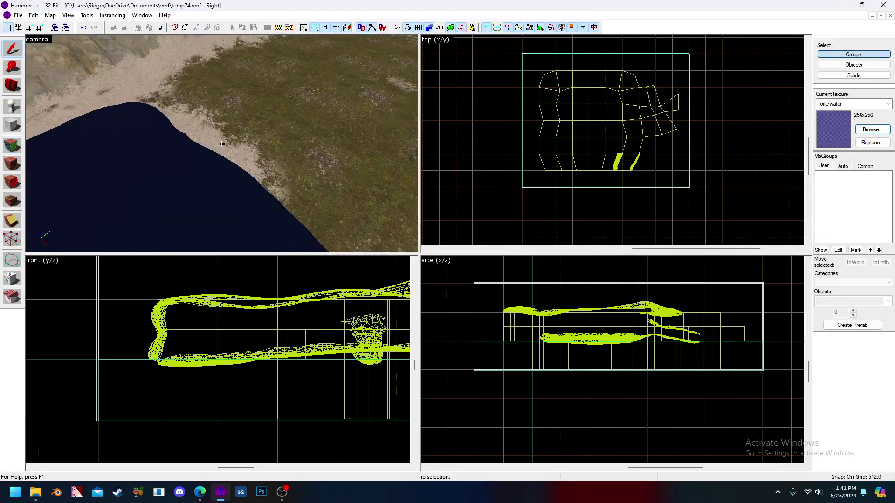
# Raise the terrain group along the shoreline with the displacement geometry brush at radius 1024 and undo the excess stroke
pyautogui.press('z')
pyautogui.click(220, 136)
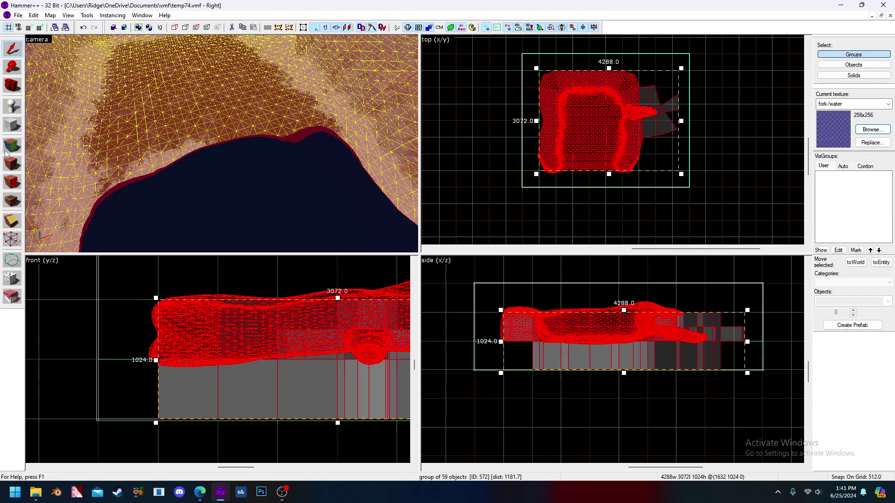
pyautogui.click(680, 214)
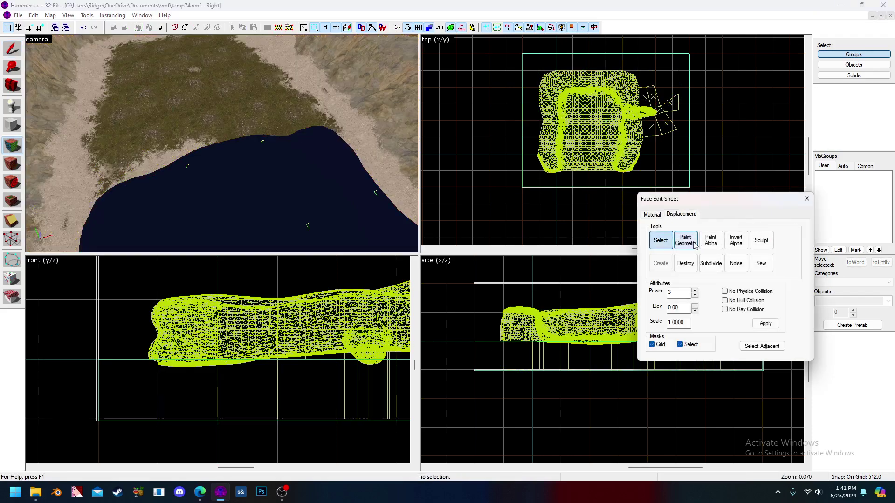
pyautogui.click(694, 243)
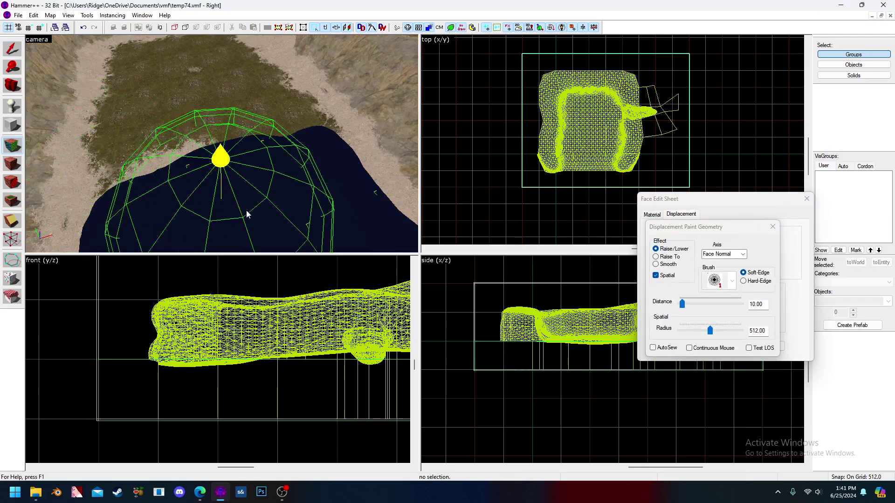
pyautogui.moveTo(767, 331); pyautogui.dragTo(743, 333)
pyautogui.write('1024')
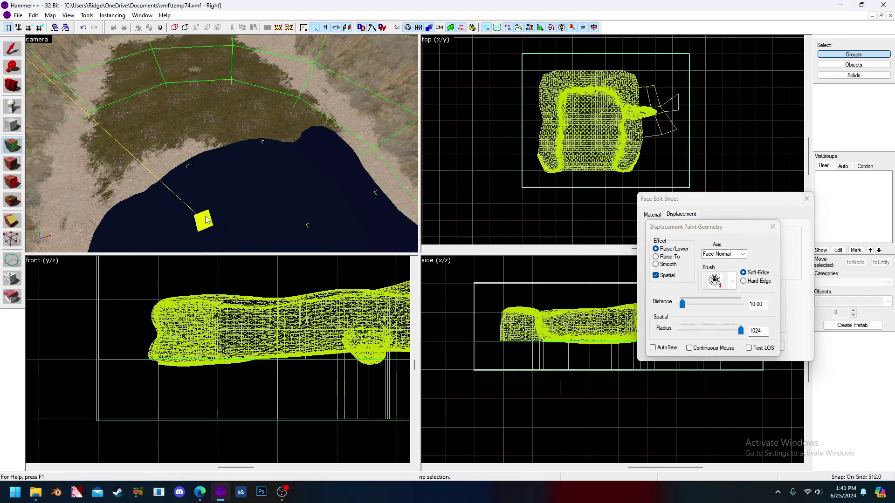
pyautogui.moveTo(211, 218); pyautogui.dragTo(216, 227)
pyautogui.press('z')
pyautogui.press('s')
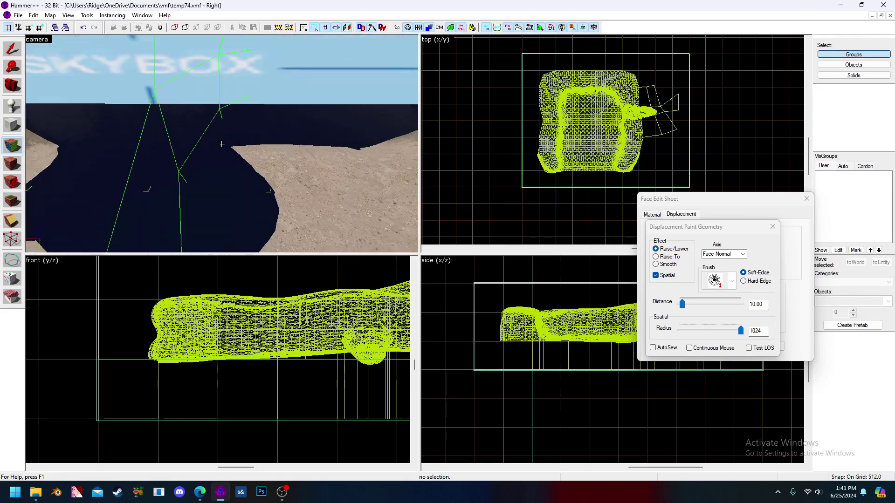
pyautogui.press('z')
pyautogui.hotkey('ctrl', 'z')
pyautogui.press('z')
pyautogui.press('s')
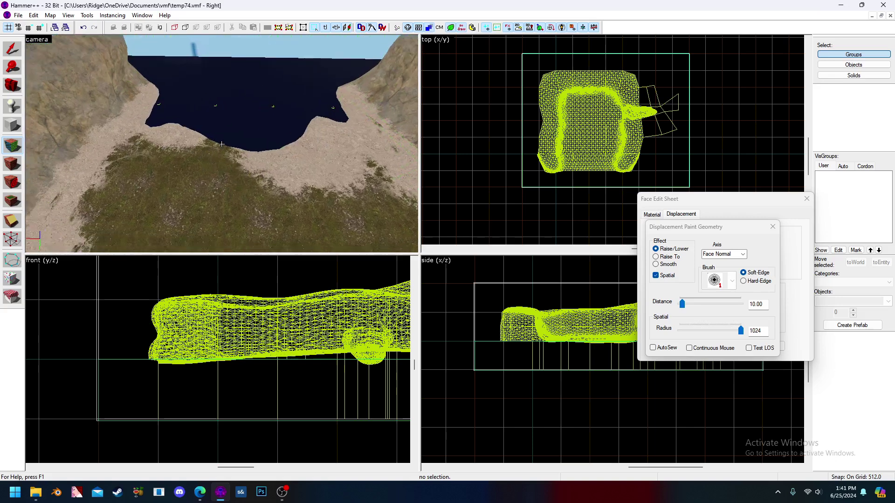
pyautogui.press('z')
# Paint displacement alpha at value 110 along the shoreline and across the canyon floor to break the grass up with sand
pyautogui.click(766, 231)
pyautogui.click(711, 240)
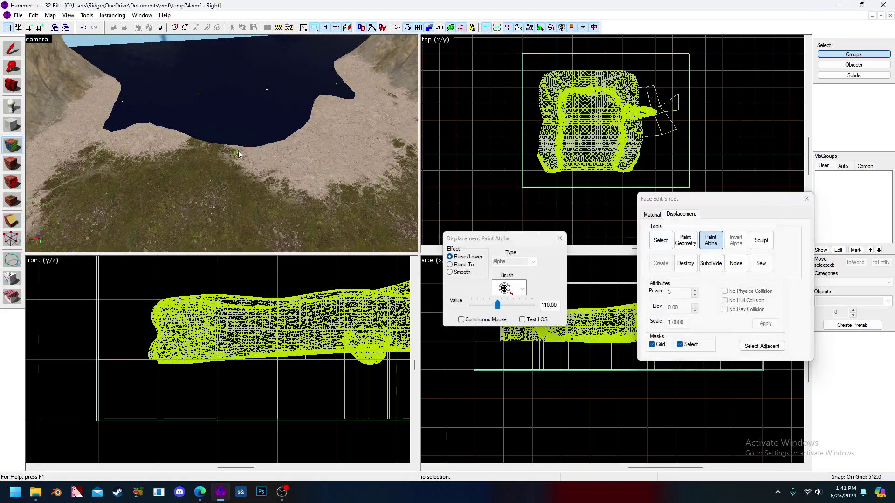
pyautogui.moveTo(249, 154); pyautogui.dragTo(190, 146)
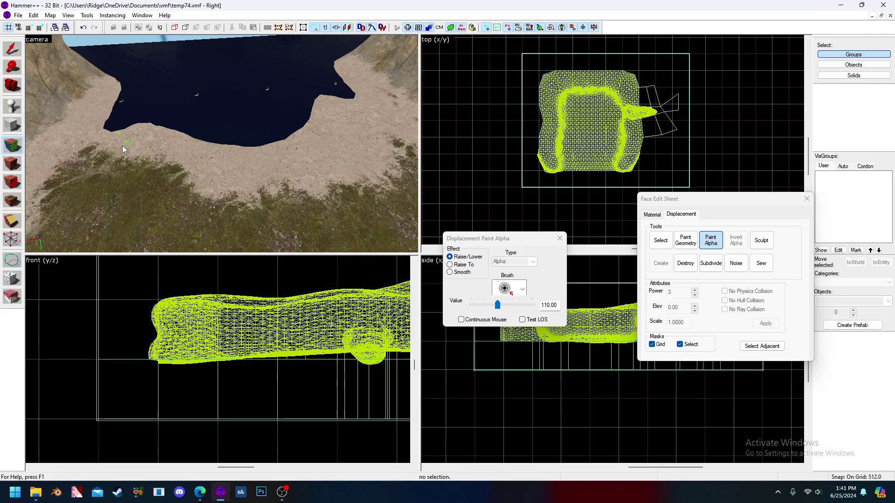
pyautogui.press('z')
pyautogui.press('z')
pyautogui.moveTo(222, 147); pyautogui.dragTo(93, 196)
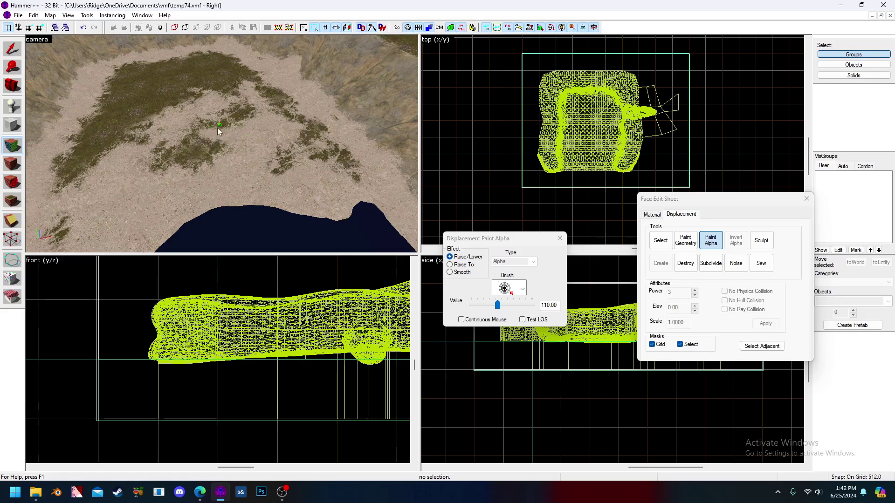
pyautogui.press('z')
pyautogui.press('z')
pyautogui.click(13, 49)
pyautogui.press('z')
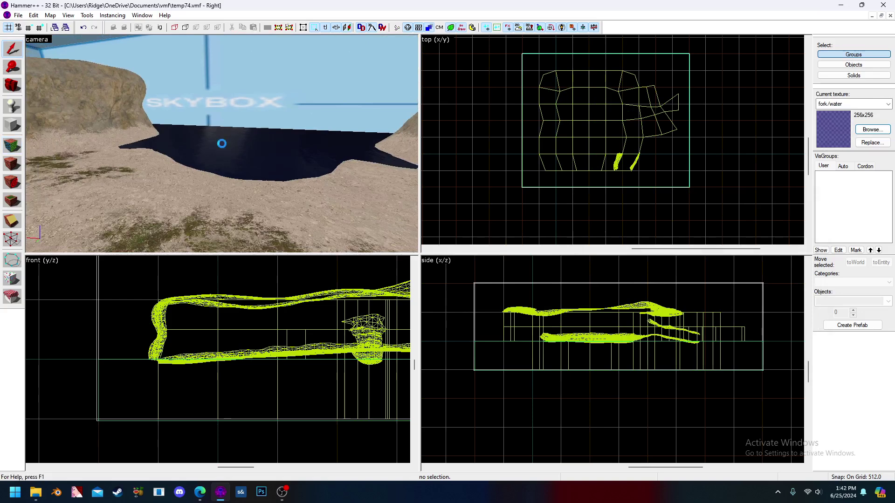
pyautogui.press('s')
pyautogui.press('z')
# Open the recent map gm_lonely_paradise_v3.vmf and get the skybox texture name from its map properties
pyautogui.click(149, 16)
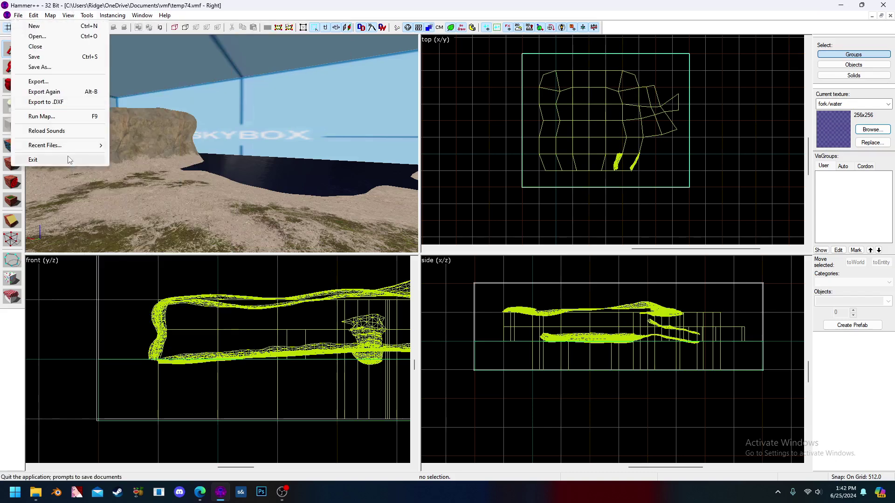
pyautogui.moveTo(74, 144)
pyautogui.click(206, 156)
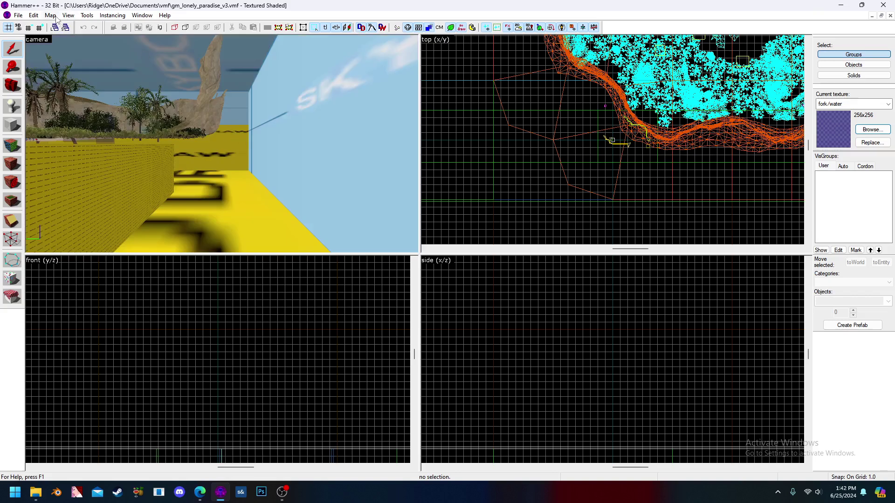
pyautogui.click(50, 16)
pyautogui.click(133, 186)
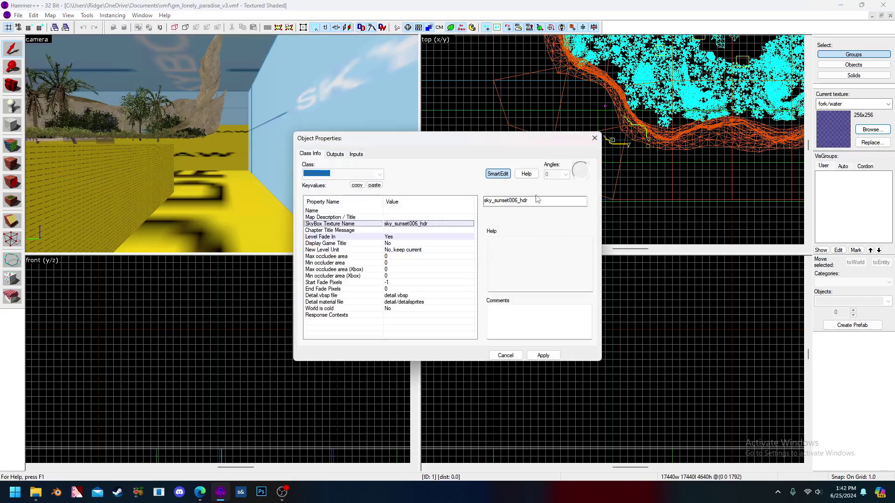
pyautogui.click(593, 137)
# Return to temp74.vmf and set the map's SkyBox Texture Name to sky_sunset006_hdr
pyautogui.click(142, 15)
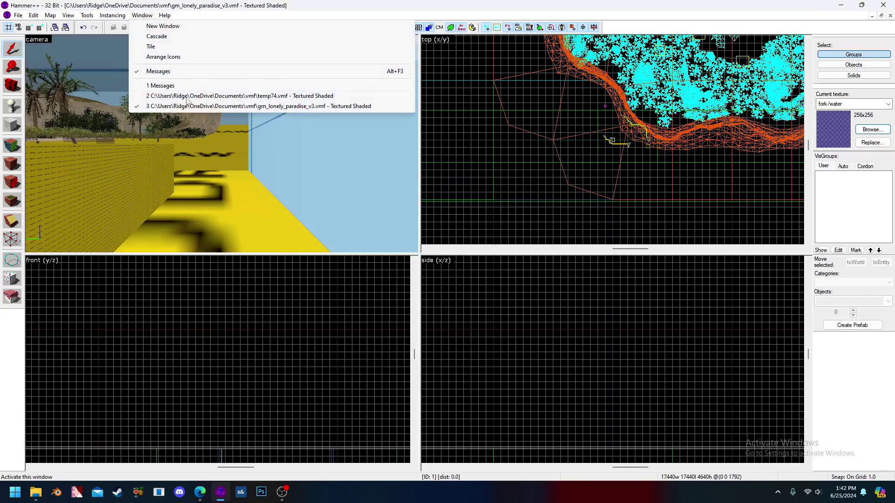
pyautogui.click(189, 96)
pyautogui.click(50, 16)
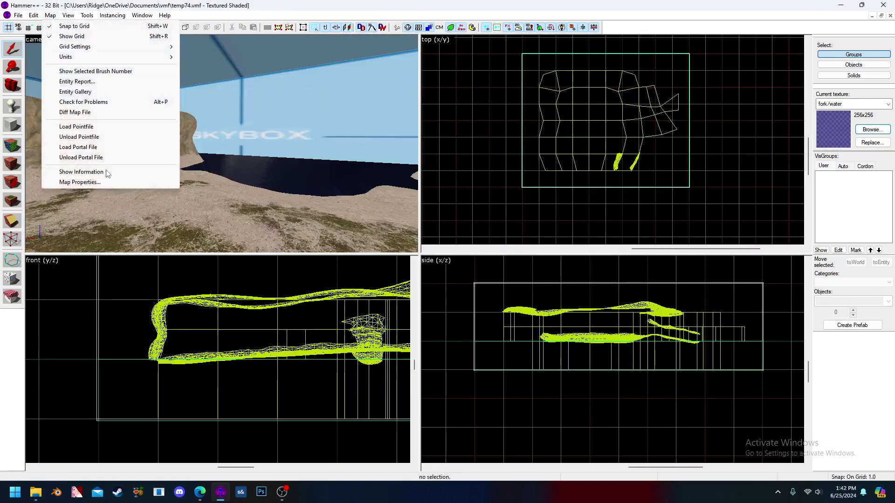
pyautogui.click(108, 182)
pyautogui.moveTo(534, 201); pyautogui.dragTo(471, 204)
pyautogui.write('sky_sunset006_hdr')
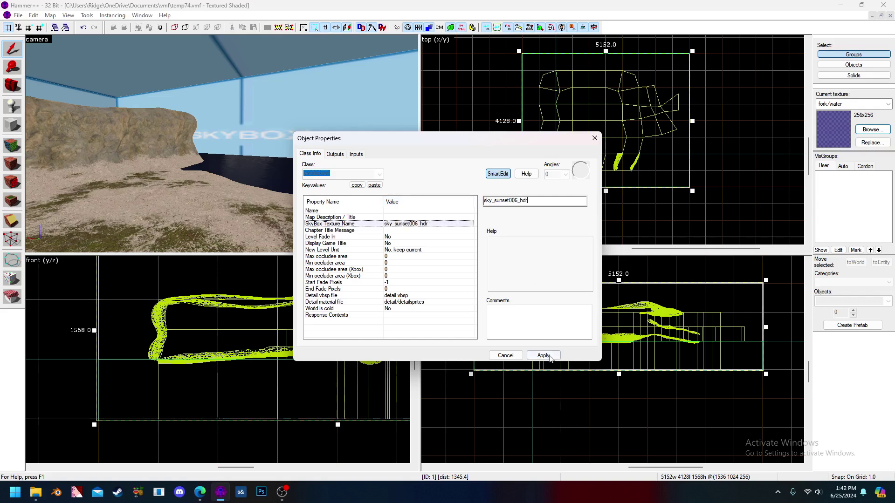
pyautogui.click(594, 139)
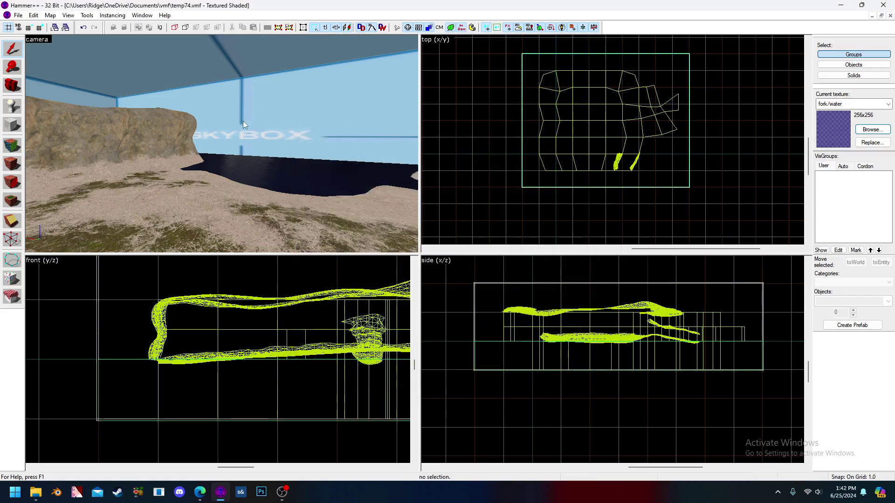
# In gm_lonely_paradise_v3.vmf, select the cluster of environment entities above the sand, including the shadow, water LOD and tonemap controllers
pyautogui.click(142, 15)
pyautogui.click(195, 106)
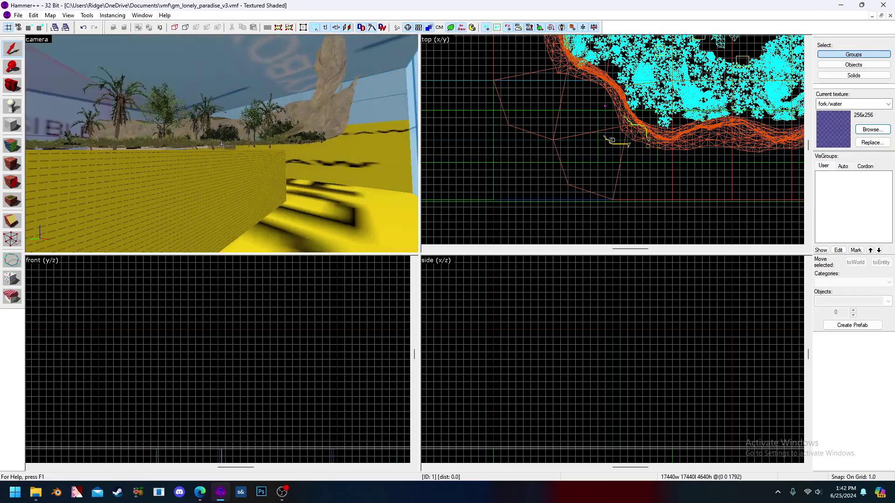
pyautogui.press('d')
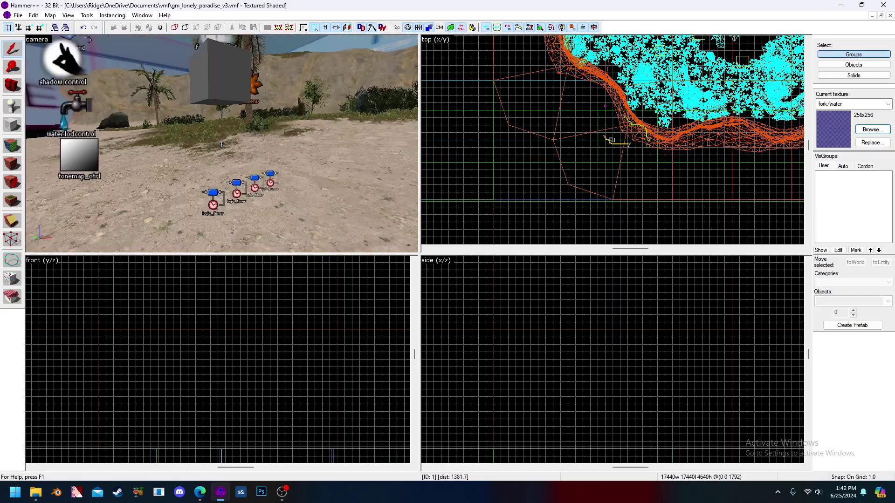
pyautogui.press('z')
pyautogui.click(240, 103)
pyautogui.press('s')
pyautogui.keyDown('ctrl'); pyautogui.click(210, 123); pyautogui.keyUp('ctrl')
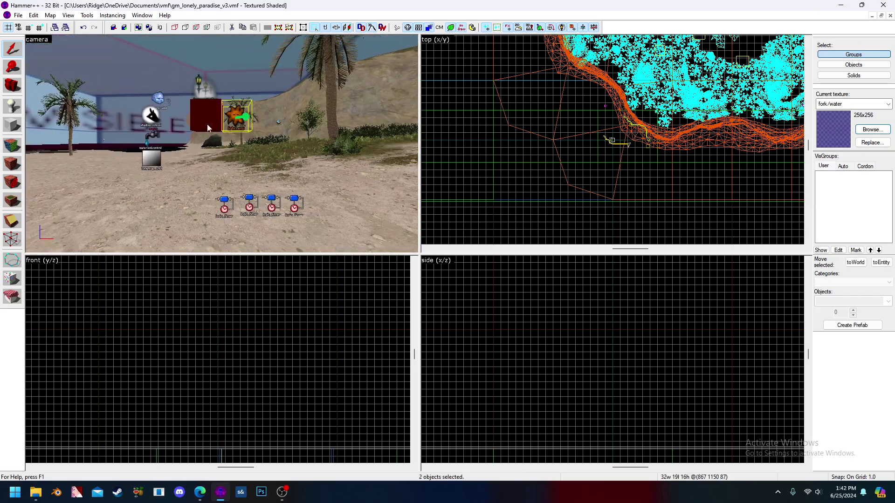
pyautogui.keyDown('ctrl'); pyautogui.click(203, 88); pyautogui.keyUp('ctrl')
pyautogui.press('a')
pyautogui.keyDown('ctrl'); pyautogui.click(176, 99); pyautogui.keyUp('ctrl')
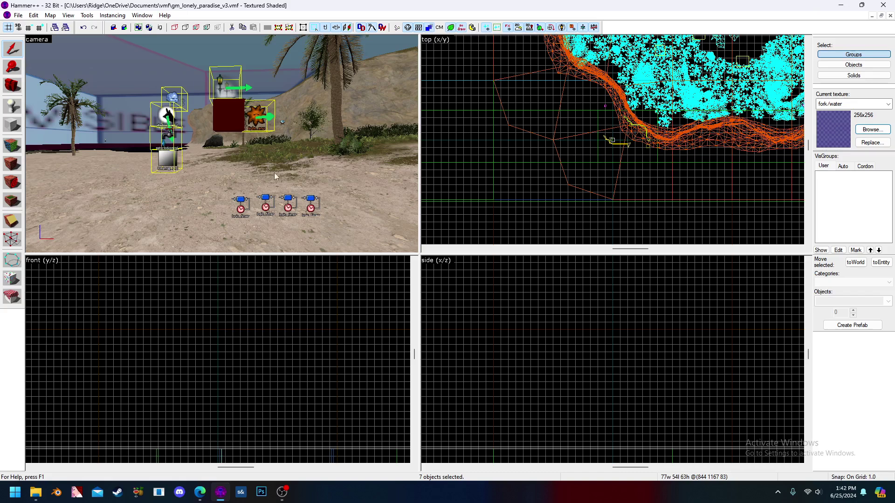
# Add the small red entity near the logic_timer row to the selection and copy all selected entities
pyautogui.press('z')
pyautogui.press('d')
pyautogui.press('z')
pyautogui.keyDown('ctrl'); pyautogui.click(187, 179); pyautogui.keyUp('ctrl')
pyautogui.scroll(-2, 212, 167)
pyautogui.hotkey('ctrl', 'c')
pyautogui.press('Escape')
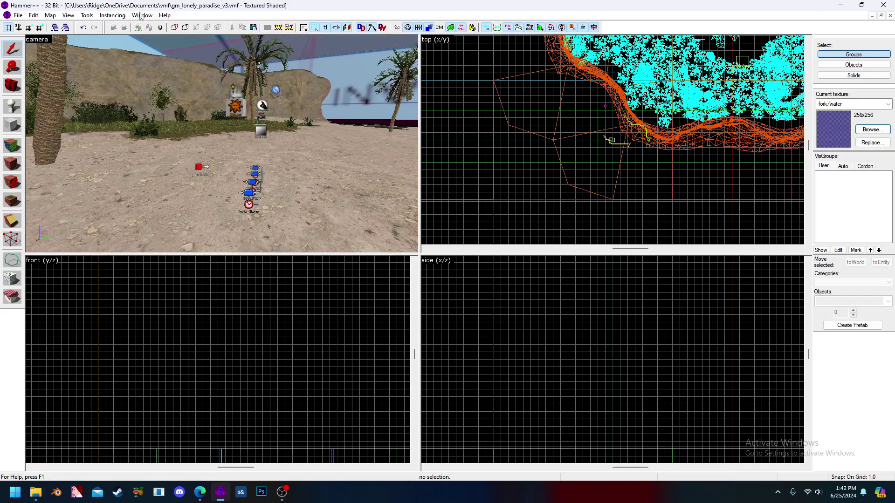
# Paste the copied environment entities onto the canyon floor in temp74.vmf
pyautogui.click(140, 15)
pyautogui.click(200, 95)
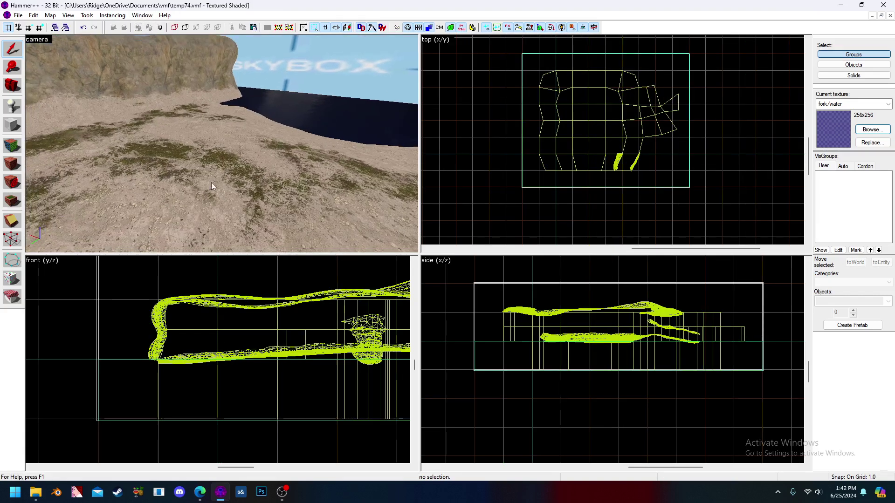
pyautogui.hotkey('ctrl', 'v')
pyautogui.scroll(-2, 222, 143)
pyautogui.press('Escape')
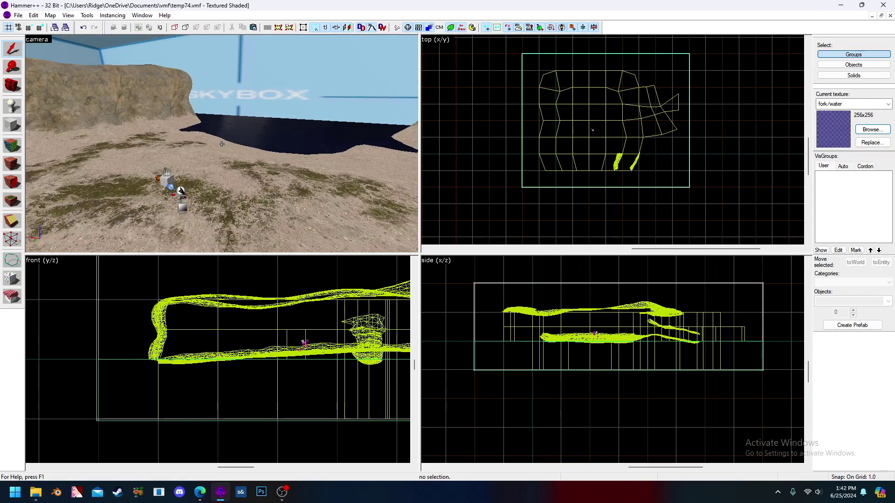
# Switch the camera view to 3D Lighting Preview with the sky displayed and dismiss the lighting preview options
pyautogui.scroll(-2, 222, 143)
pyautogui.click(45, 41)
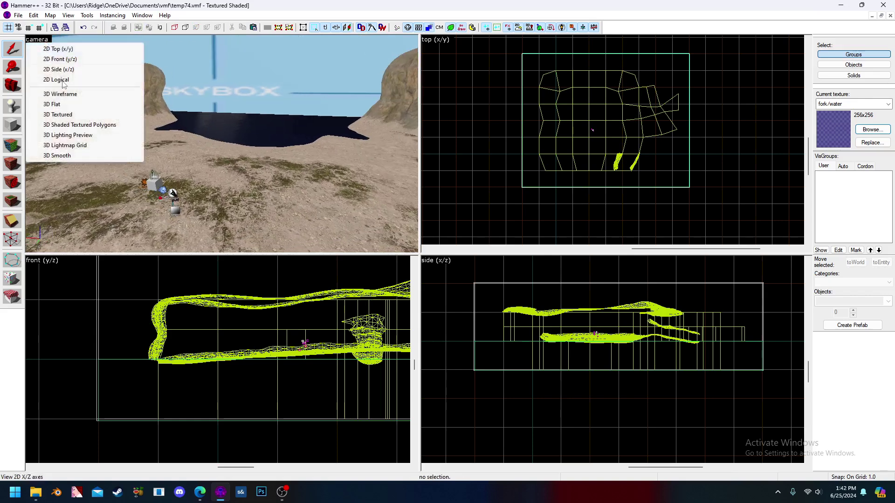
pyautogui.click(95, 139)
pyautogui.click(82, 49)
pyautogui.click(152, 27)
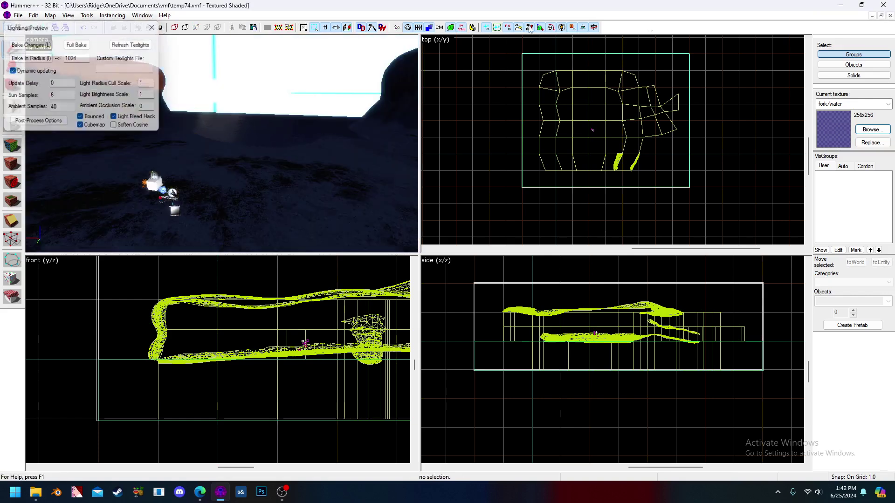
pyautogui.press('z')
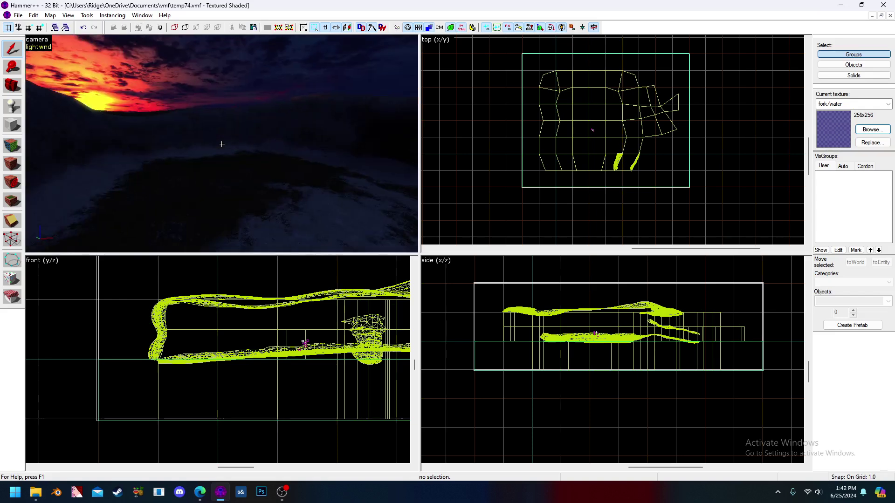
# Select the entire canyon map with its sealing box and rotate it 180 degrees about the Z axis
pyautogui.press('z')
pyautogui.scroll(-5, 222, 146)
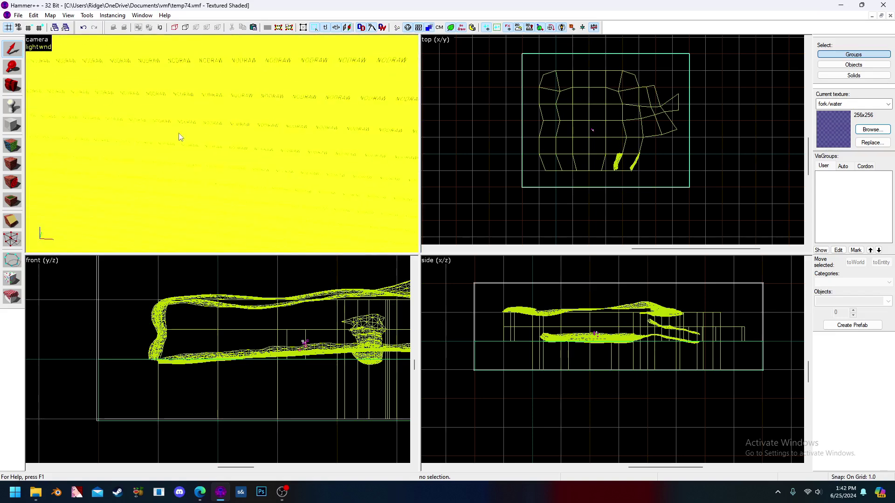
pyautogui.scroll(5, 183, 134)
pyautogui.scroll(-4, 608, 150)
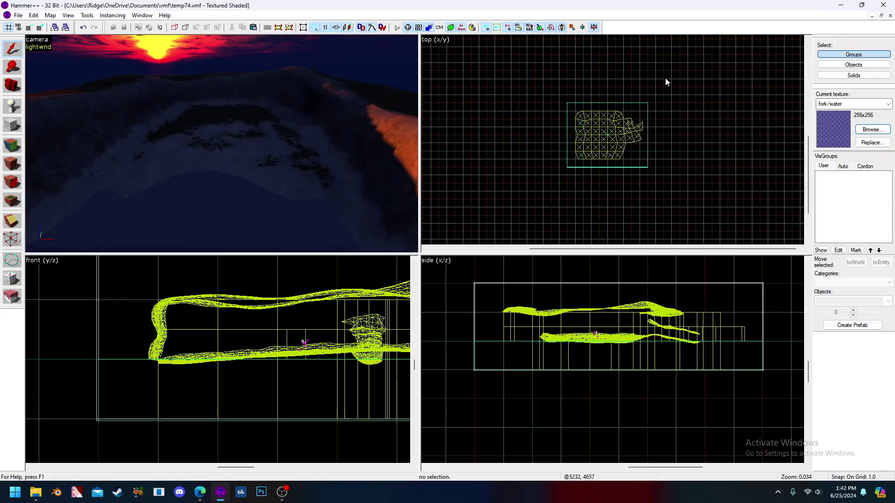
pyautogui.moveTo(664, 78); pyautogui.dragTo(470, 191)
pyautogui.hotkey('ctrl', 'm')
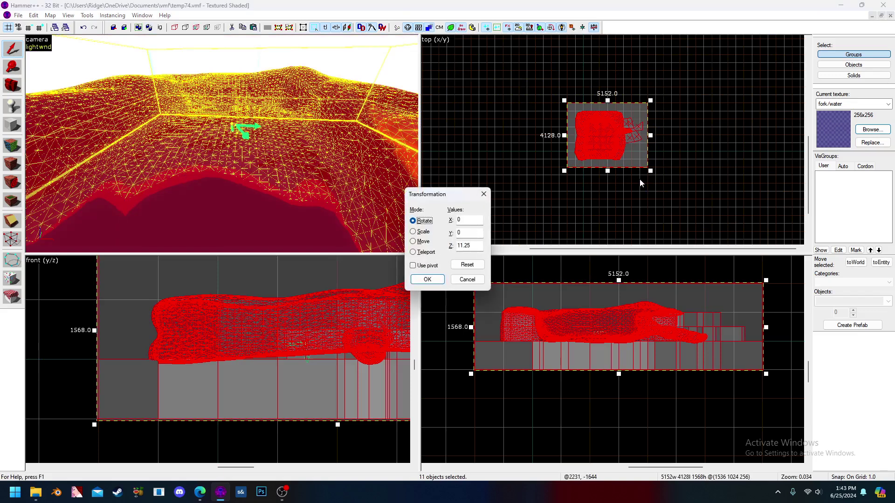
pyautogui.write('180')
pyautogui.press('Return')
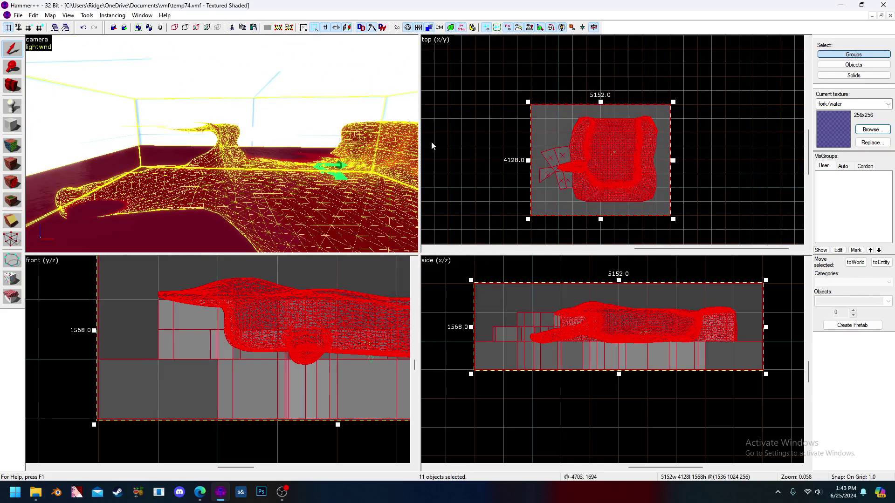
# Clear the selection and inspect the rotated canyon and its sunset lighting in the lighting preview
pyautogui.scroll(10, 536, 89)
pyautogui.scroll(-12, 520, 87)
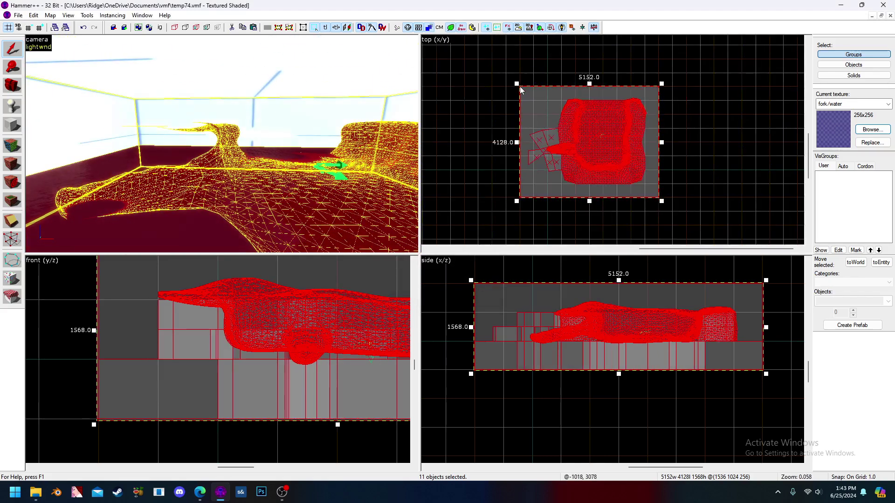
pyautogui.scroll(8, 605, 152)
pyautogui.press('z')
pyautogui.press('Escape')
pyautogui.press('z')
pyautogui.click(38, 48)
pyautogui.click(77, 48)
pyautogui.click(152, 27)
pyautogui.press('z')
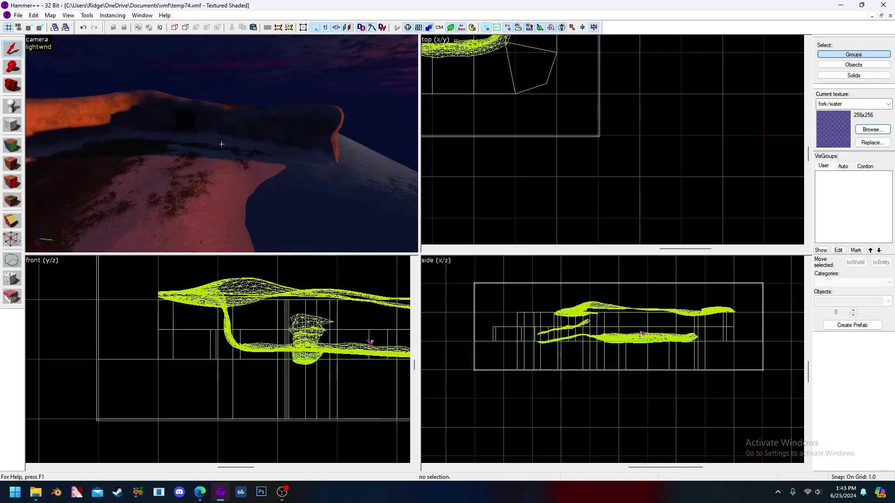
# Switch the camera view from lighting preview to 3D Textured Shaded and face the shoreline and sunset
pyautogui.press('z')
pyautogui.click(37, 39)
pyautogui.click(119, 124)
pyautogui.press('z')
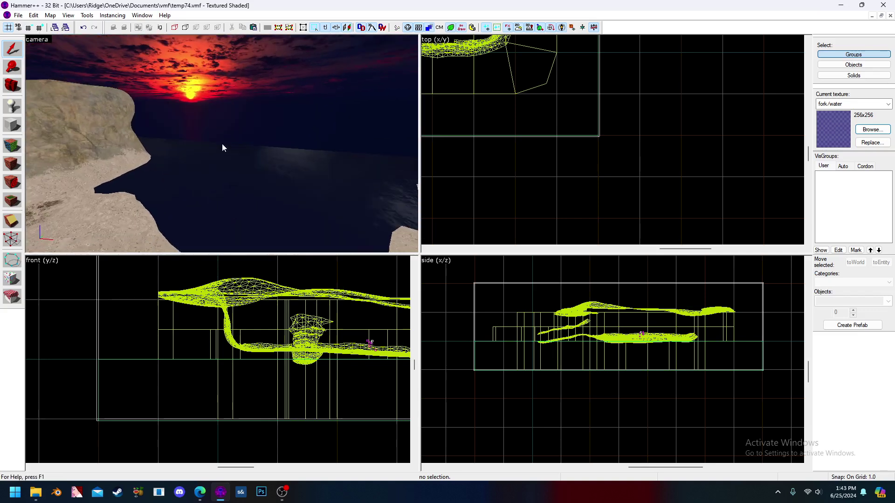
pyautogui.press('z')
pyautogui.click(284, 164)
pyautogui.click(789, 127)
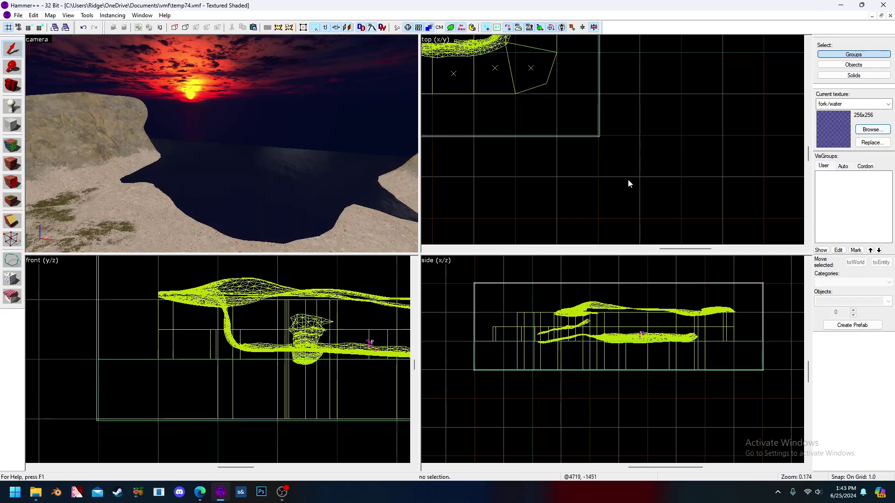
# Filter the texture browser for nodraw and make tools/toolsnodraw the current texture
pyautogui.scroll(-5, 567, 197)
pyautogui.scroll(3, 497, 173)
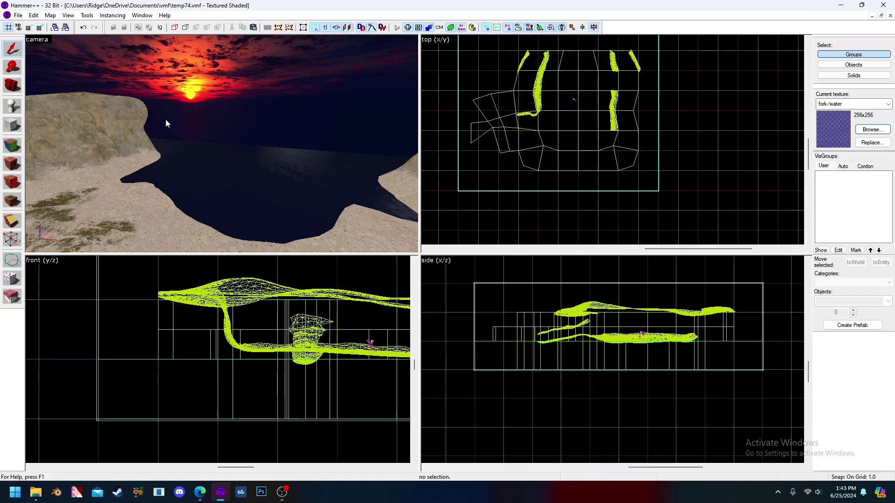
pyautogui.click(871, 129)
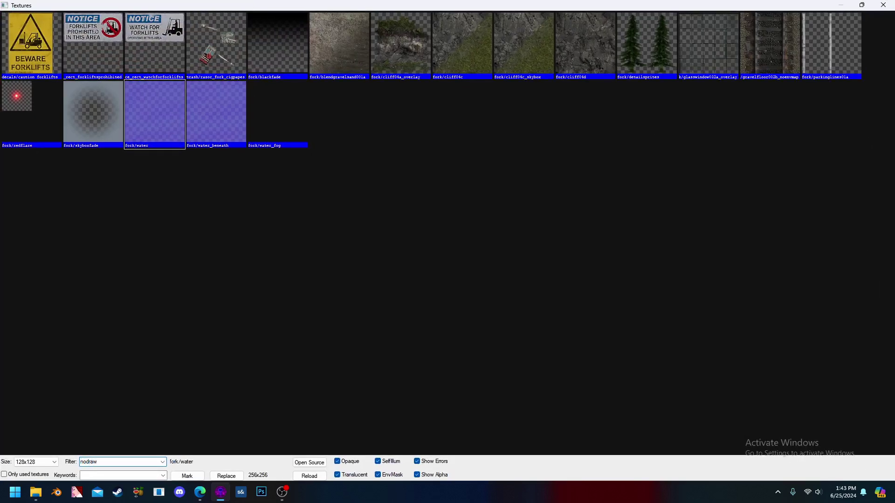
pyautogui.write('nodraw')
pyautogui.doubleClick(50, 60)
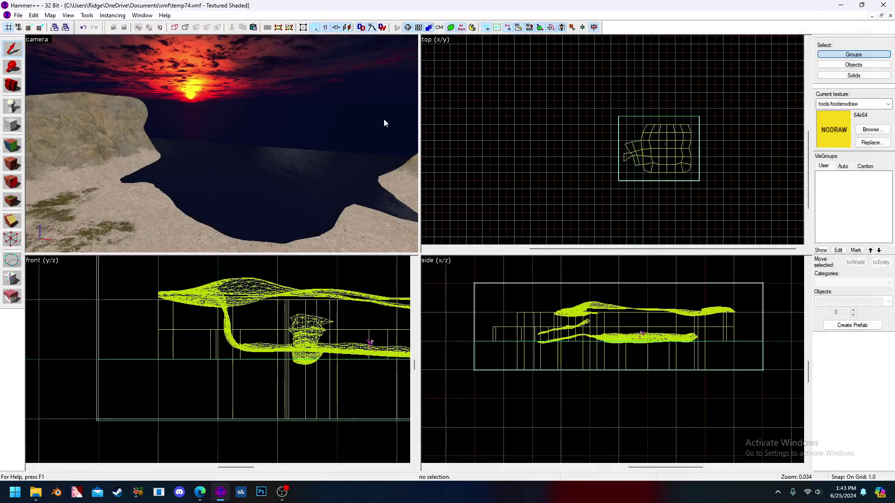
# Hide all auto visgroups and place an info_player_deathmatch entity at the world origin
pyautogui.click(844, 168)
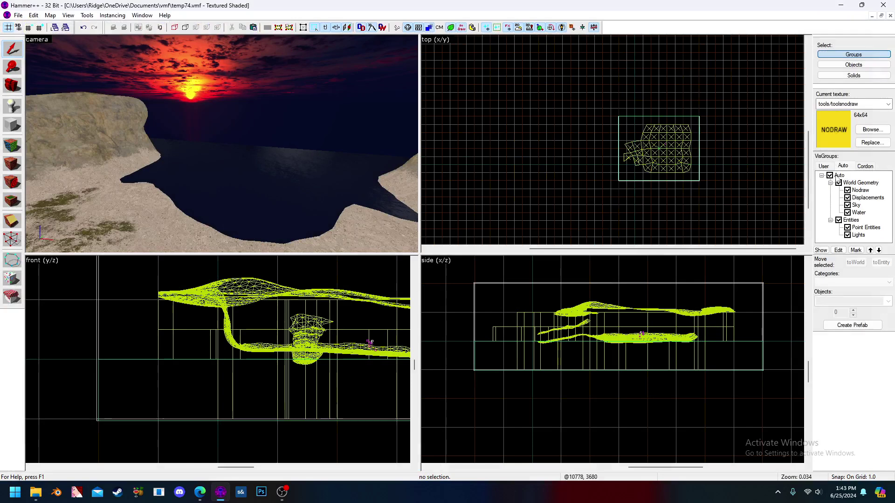
pyautogui.click(830, 176)
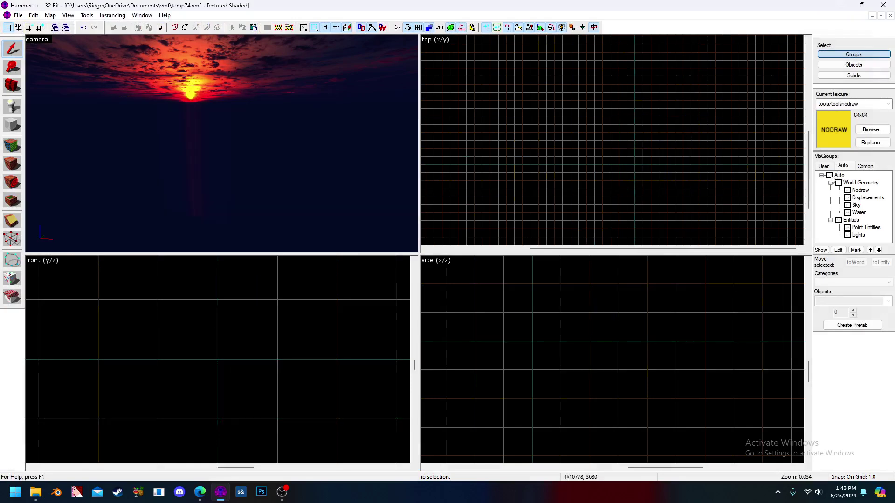
pyautogui.click(12, 107)
pyautogui.scroll(2, 641, 169)
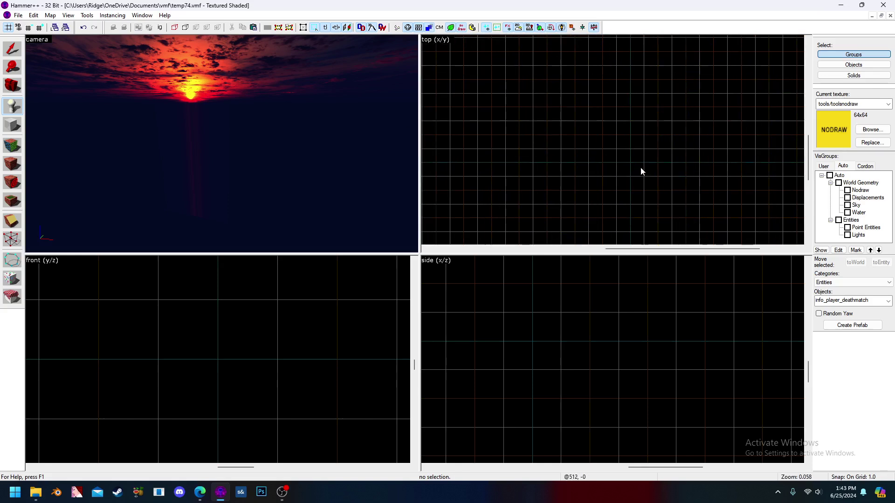
pyautogui.click(625, 160)
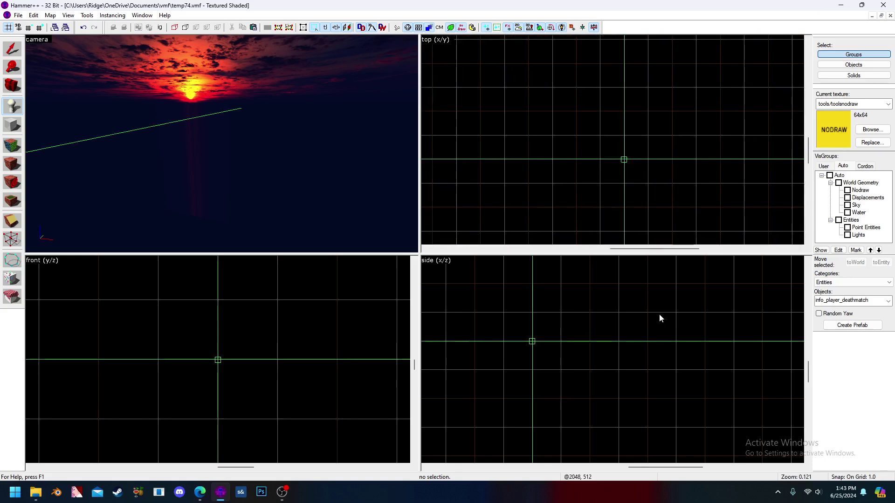
pyautogui.scroll(-3, 605, 327)
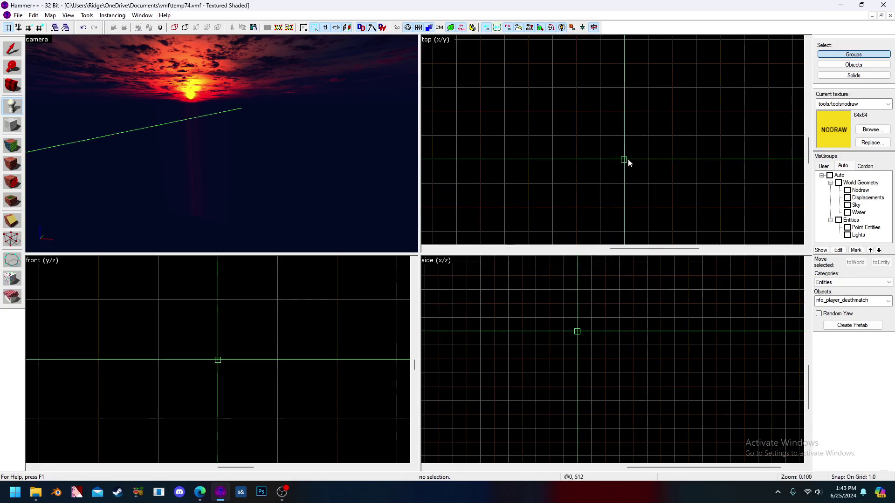
pyautogui.press('Return')
pyautogui.click(11, 49)
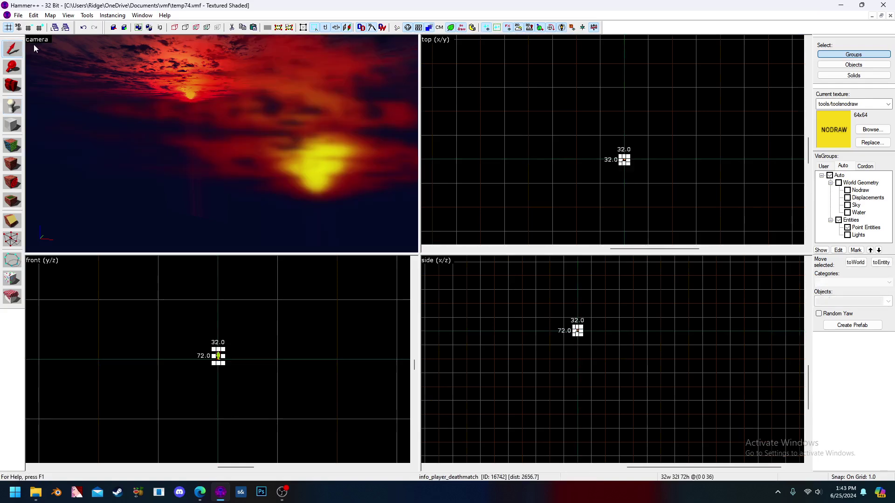
# Change the class of the new entity at the origin to sky_camera and apply it
pyautogui.click(35, 40)
pyautogui.click(95, 124)
pyautogui.press('z')
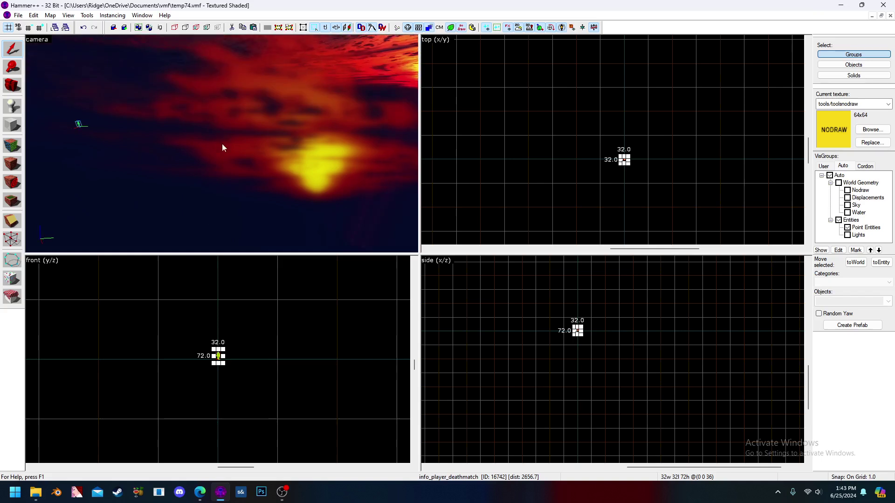
pyautogui.press('z')
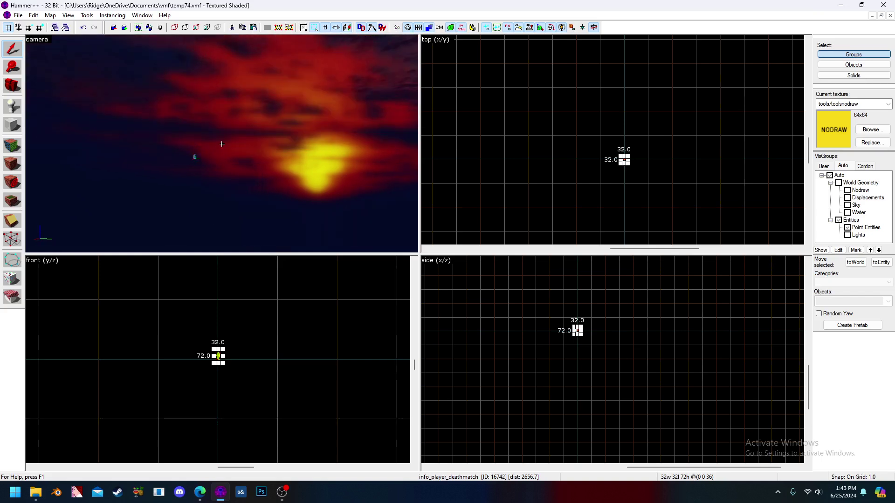
pyautogui.press('w')
pyautogui.press('z')
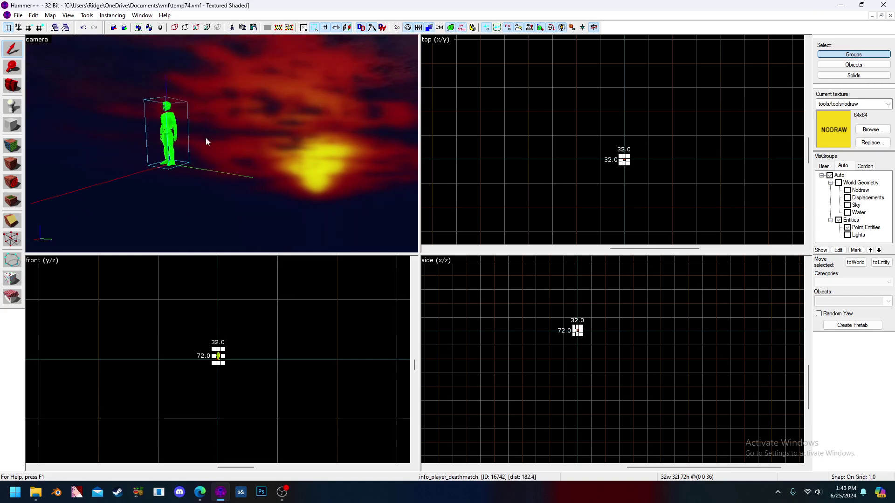
pyautogui.hotkey('alt', 'Return')
pyautogui.doubleClick(357, 173)
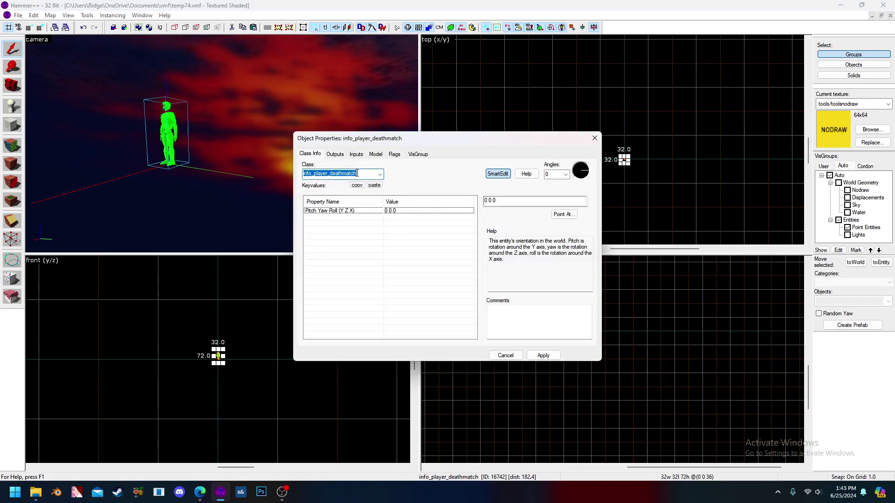
pyautogui.write('camera')
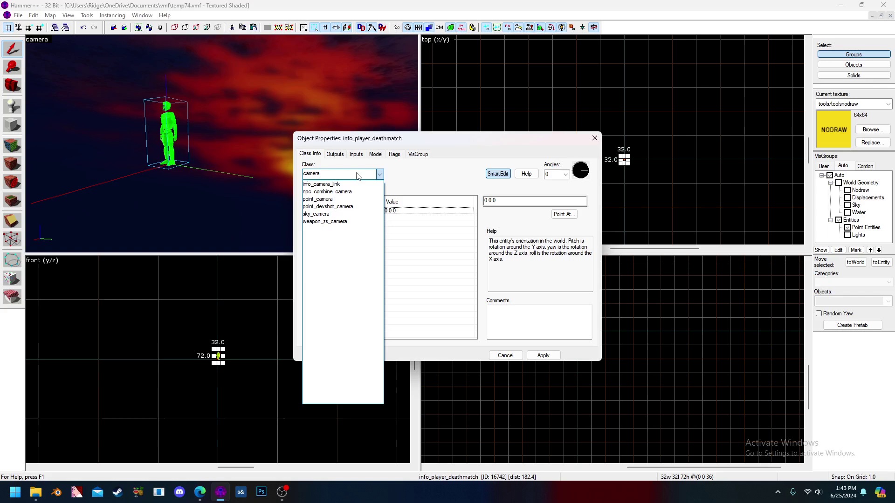
pyautogui.click(322, 213)
pyautogui.click(543, 355)
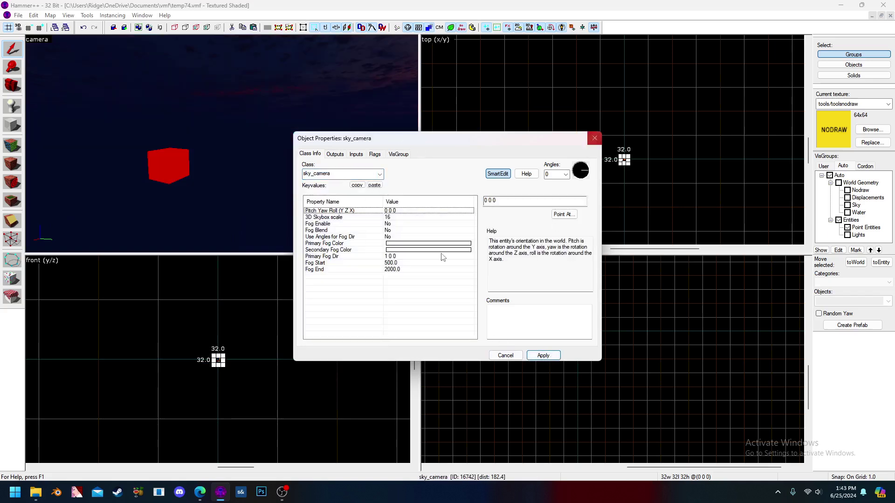
# Set Fog Enable to Yes on the sky_camera, apply the change and close its properties
pyautogui.click(402, 224)
pyautogui.click(583, 199)
pyautogui.click(578, 215)
pyautogui.click(543, 356)
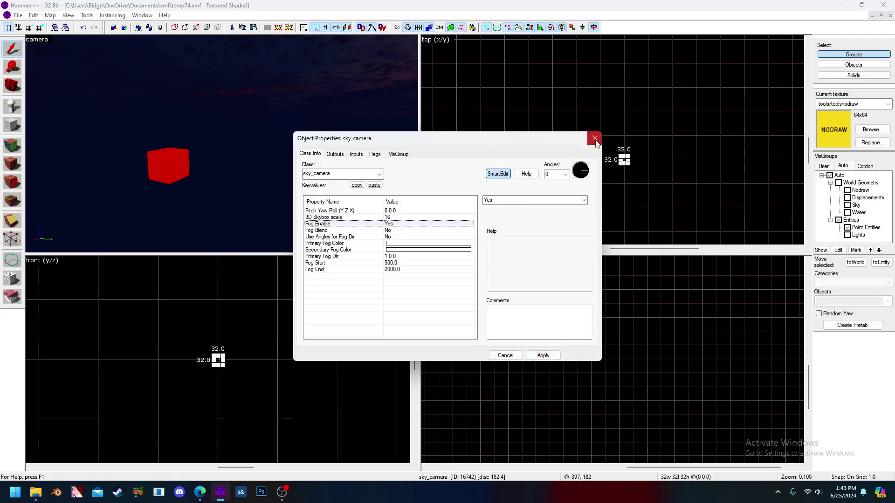
pyautogui.click(594, 139)
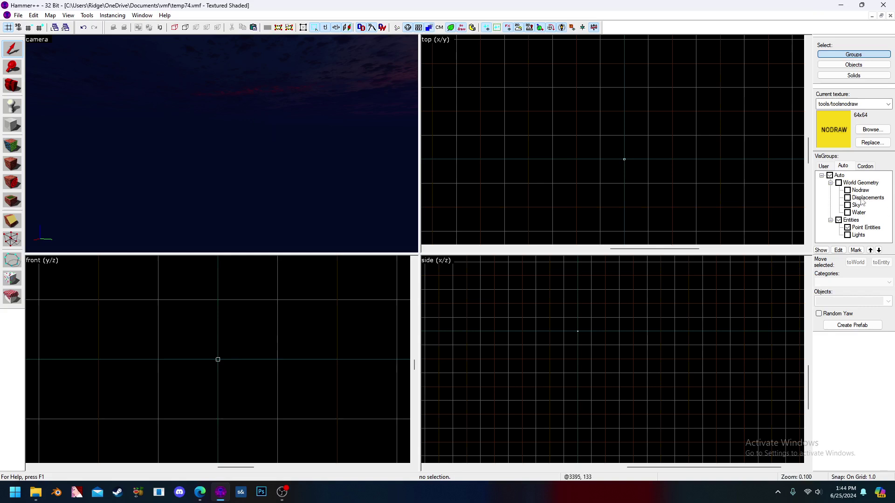
# Restore the visibility of all auto visgroups so the canyon, skybox and water surround the sky_camera
pyautogui.click(830, 175)
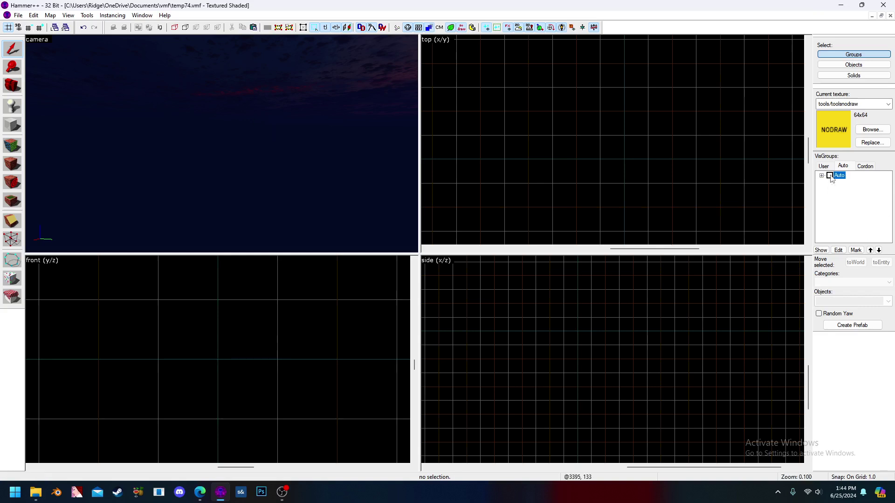
pyautogui.click(572, 28)
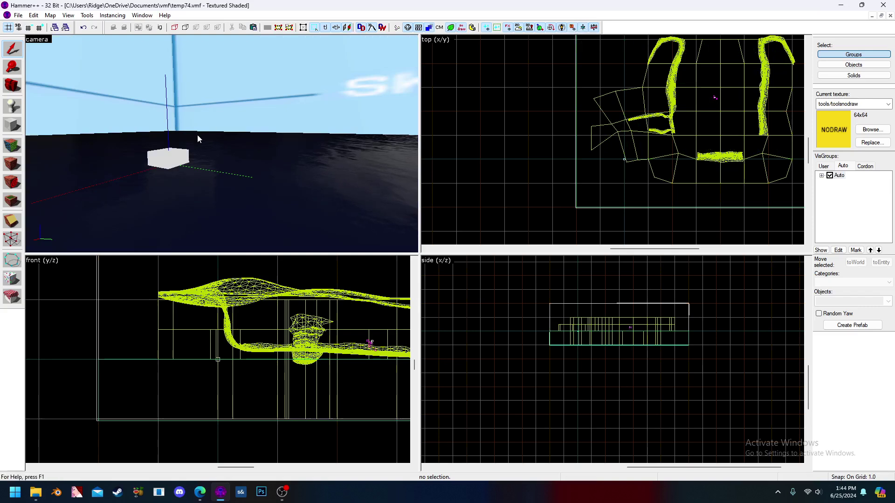
pyautogui.press('z')
pyautogui.press('z')
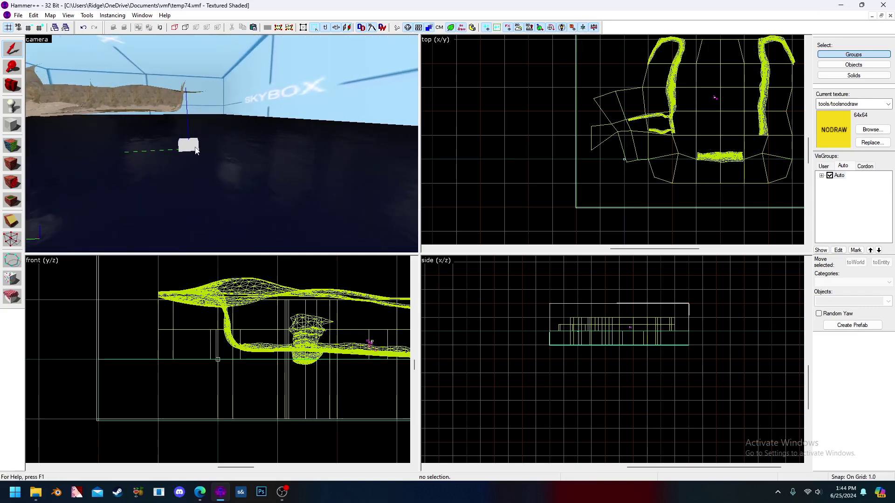
# Select the sky_camera together with the large water brush and place a copy of both outside the map, beyond the sealing box's northwest corner
pyautogui.click(194, 148)
pyautogui.press('z')
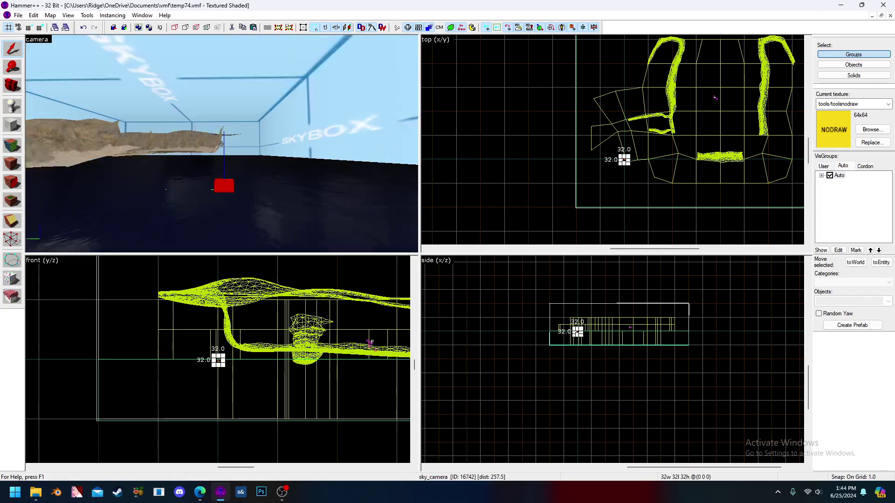
pyautogui.press('s')
pyautogui.press('z')
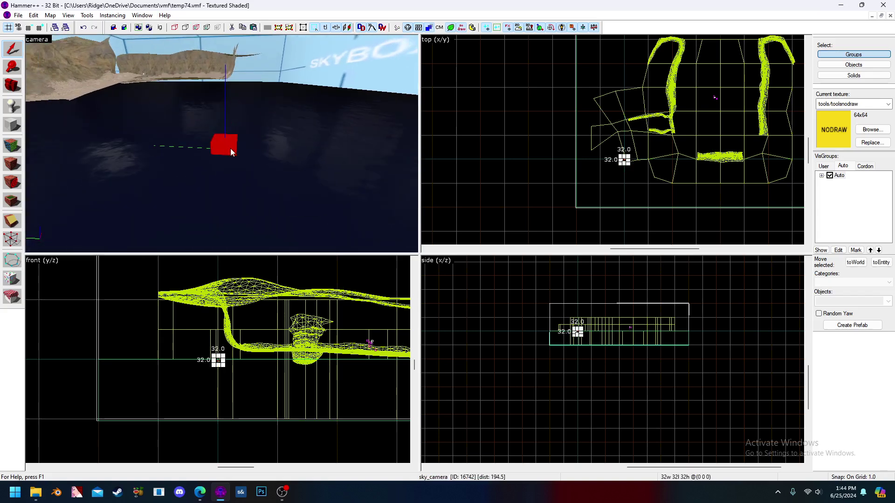
pyautogui.keyDown('ctrl'); pyautogui.click(277, 153); pyautogui.keyUp('ctrl')
pyautogui.press('z')
pyautogui.press('s')
pyautogui.press('z')
pyautogui.scroll(-9, 578, 160)
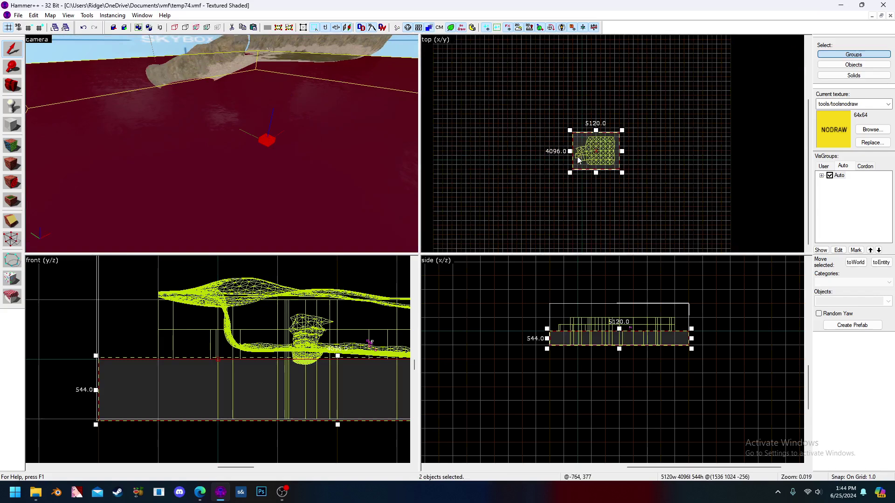
pyautogui.moveTo(605, 159); pyautogui.dragTo(540, 125)
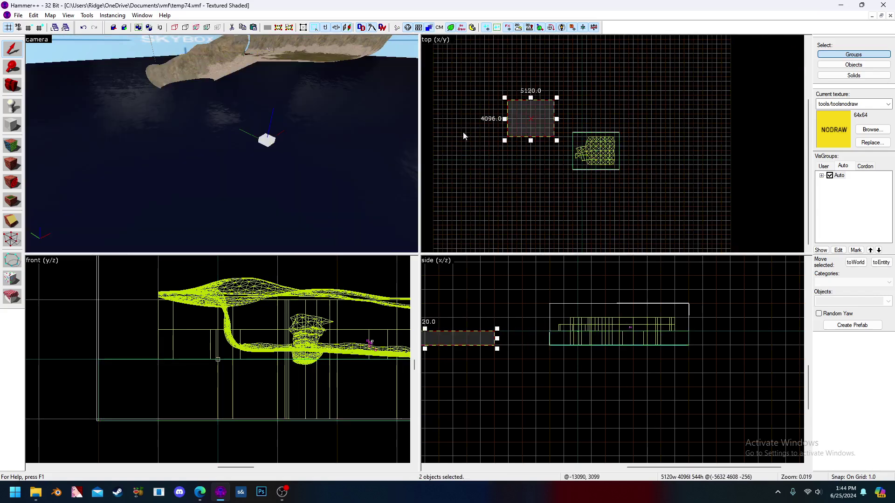
pyautogui.press('z')
pyautogui.press('w')
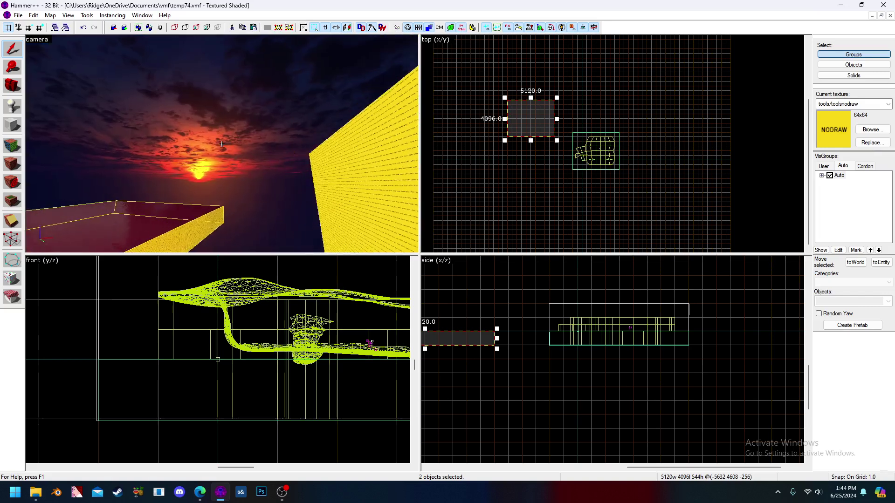
pyautogui.press('w')
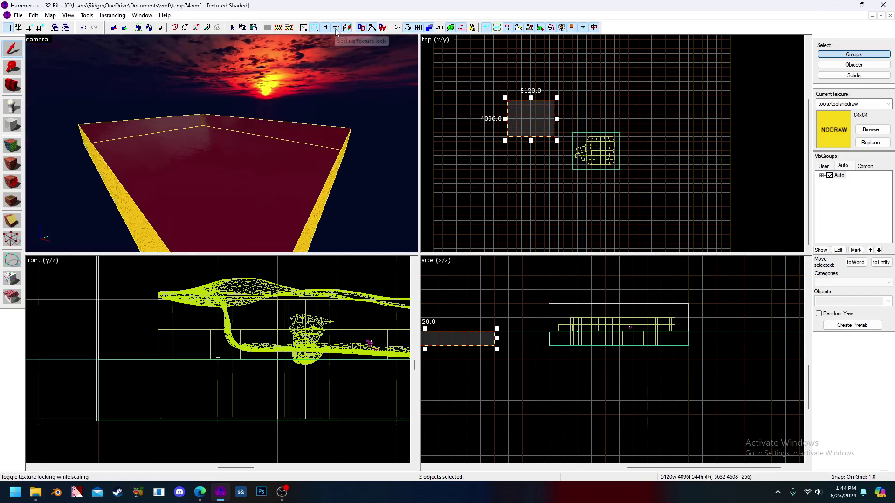
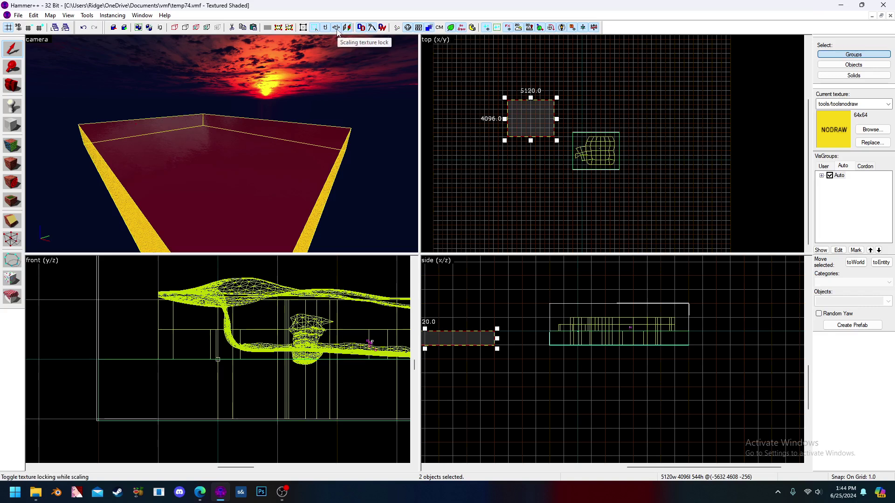
# Scale the copied sky_camera and water brush together by .0625 on the X, Y and Z axes
pyautogui.hotkey('ctrl', 'm')
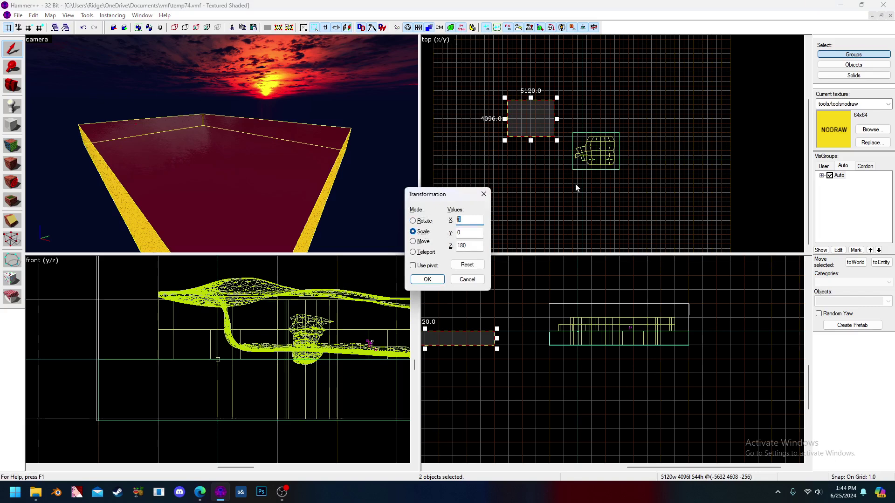
pyautogui.write('.0625')
pyautogui.press('Tab')
pyautogui.write('.')
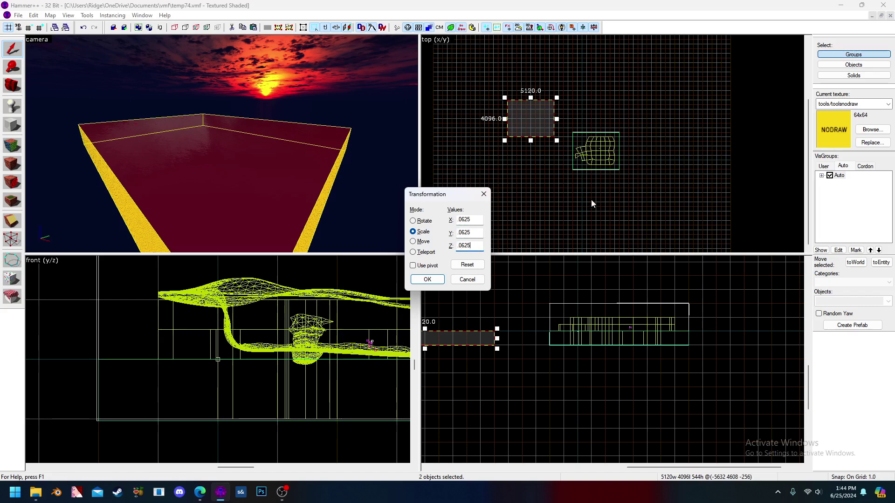
pyautogui.click(427, 279)
pyautogui.scroll(5, 530, 127)
pyautogui.scroll(-4, 528, 134)
pyautogui.moveTo(527, 135); pyautogui.dragTo(651, 142)
pyautogui.scroll(1, 474, 343)
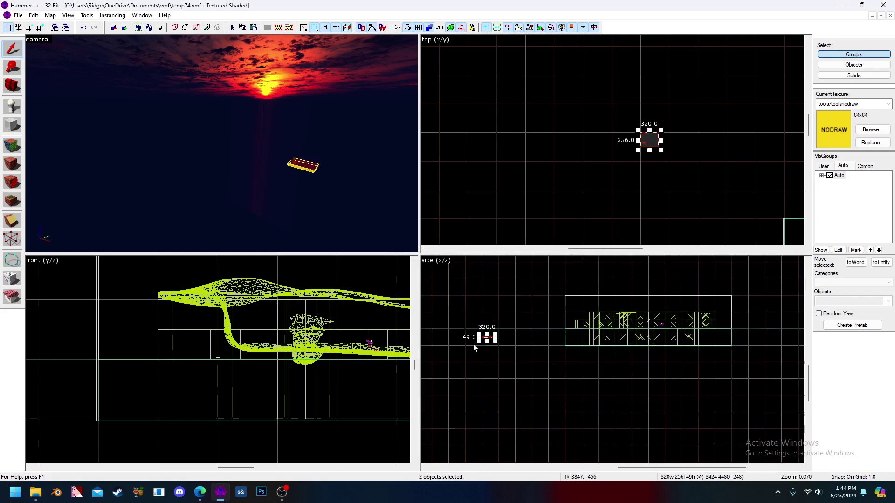
pyautogui.scroll(5, 496, 330)
pyautogui.scroll(6, 496, 330)
pyautogui.scroll(-4, 495, 330)
pyautogui.moveTo(496, 330); pyautogui.dragTo(470, 383)
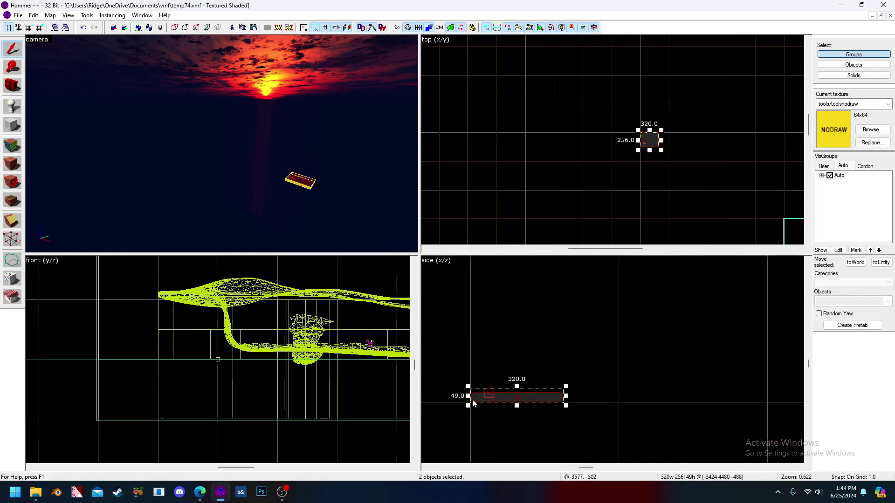
# Examine how the edges and surface of the scaled water brush and the sky_camera line up with coarser and finer grid sizes
pyautogui.press('z')
pyautogui.press('w')
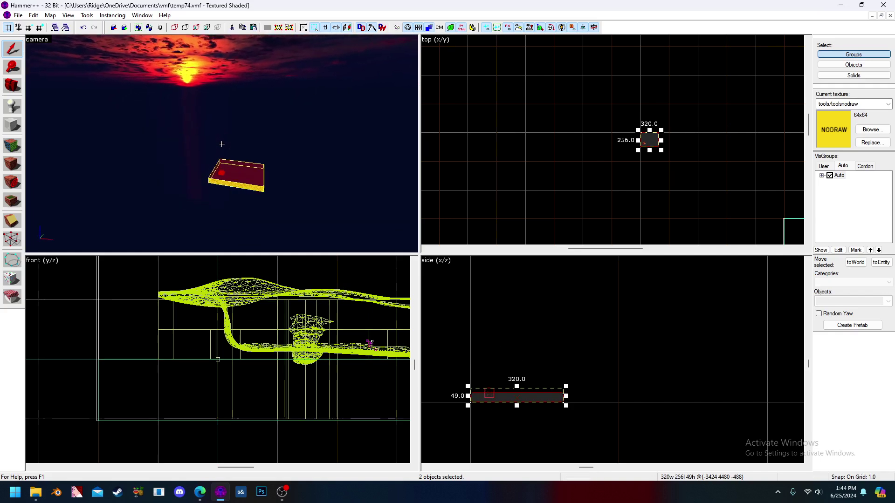
pyautogui.press('z')
pyautogui.press(']')
pyautogui.press(']')
pyautogui.press(']')
pyautogui.press(']')
pyautogui.press(']')
pyautogui.press(']')
pyautogui.press(']')
pyautogui.scroll(-2, 549, 405)
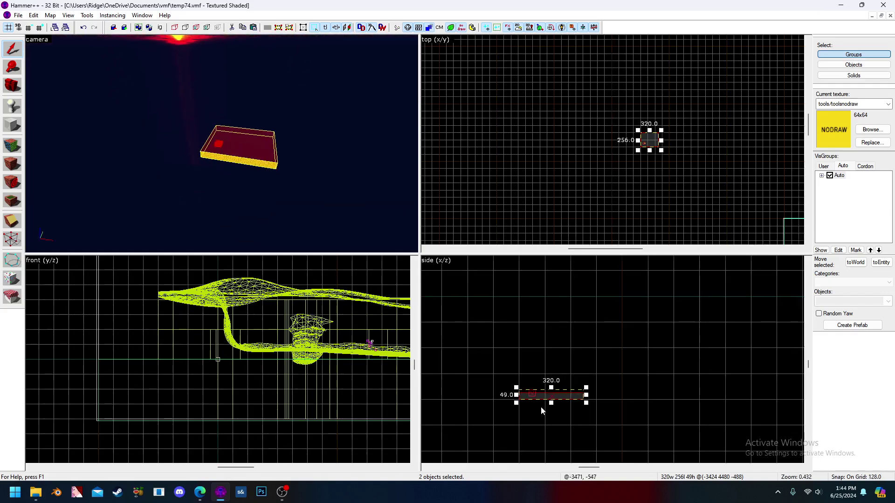
pyautogui.scroll(8, 513, 394)
pyautogui.scroll(7, 621, 130)
pyautogui.scroll(7, 621, 131)
pyautogui.scroll(-7, 622, 131)
pyautogui.scroll(7, 625, 149)
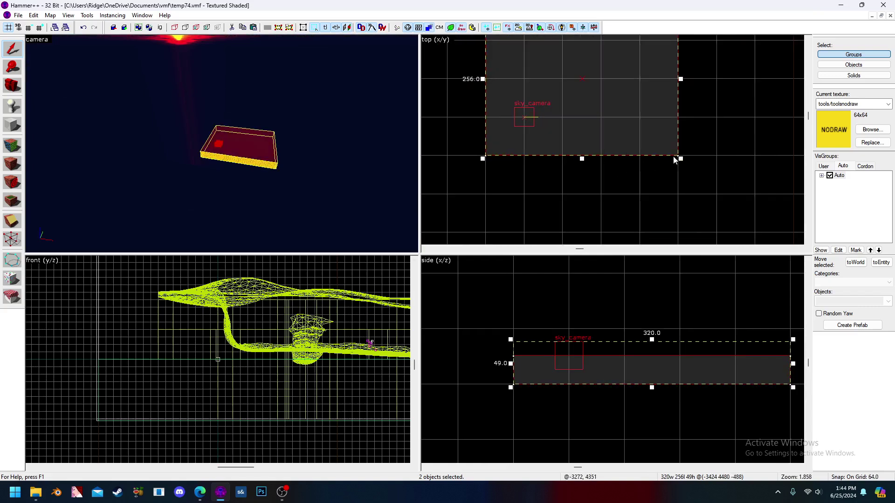
pyautogui.scroll(-3, 541, 387)
pyautogui.scroll(4, 596, 389)
pyautogui.scroll(-2, 561, 361)
pyautogui.scroll(5, 570, 379)
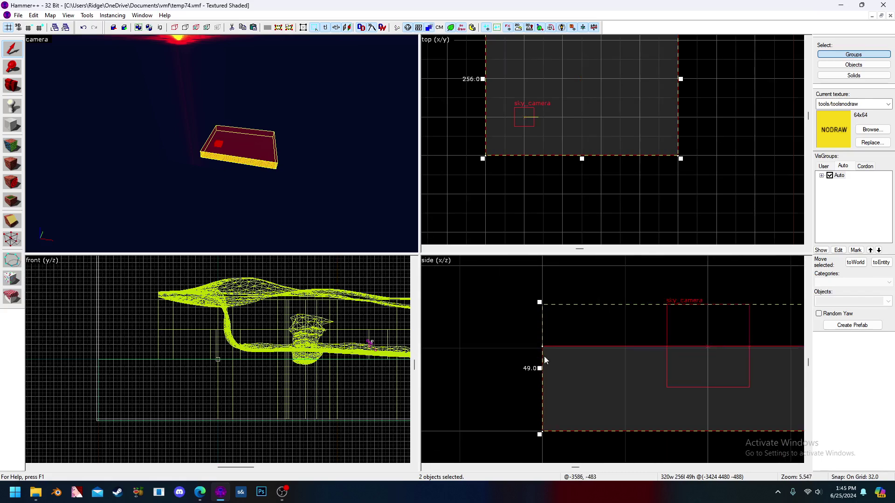
pyautogui.press('[')
pyautogui.press('[')
pyautogui.press('[')
pyautogui.press('[')
pyautogui.press('[')
pyautogui.scroll(-1, 558, 324)
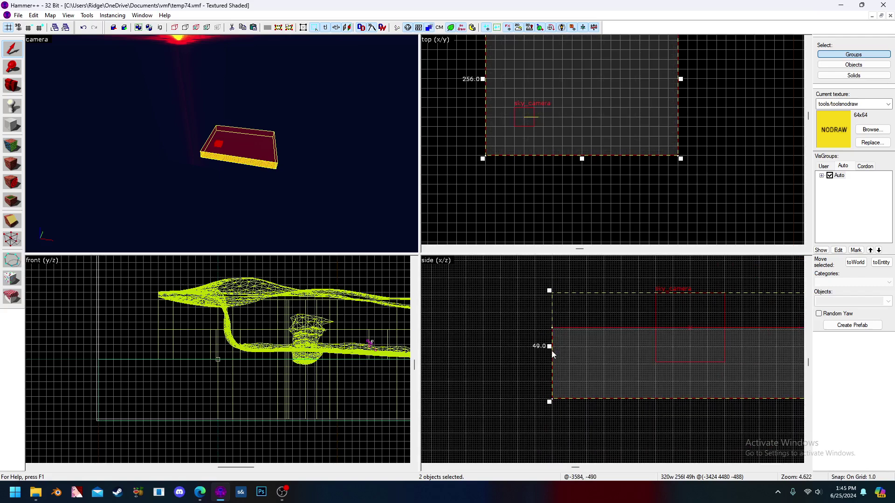
pyautogui.scroll(10, 553, 350)
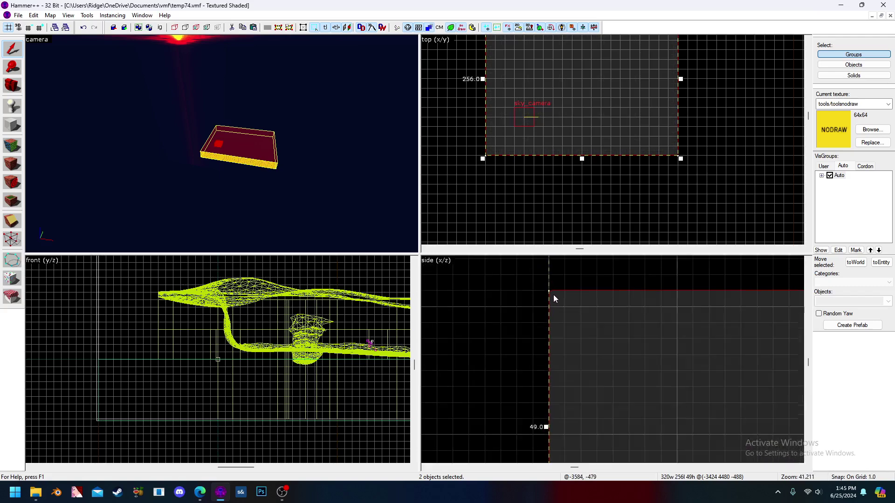
pyautogui.scroll(-10, 553, 295)
pyautogui.press(']')
pyautogui.press(']')
pyautogui.press(']')
pyautogui.press(']')
pyautogui.press('[')
pyautogui.press('[')
pyautogui.press('[')
pyautogui.press('[')
# Switch the selection mode to Solids and delete the original sky_camera at the origin, keeping the scaled copy
pyautogui.click(849, 76)
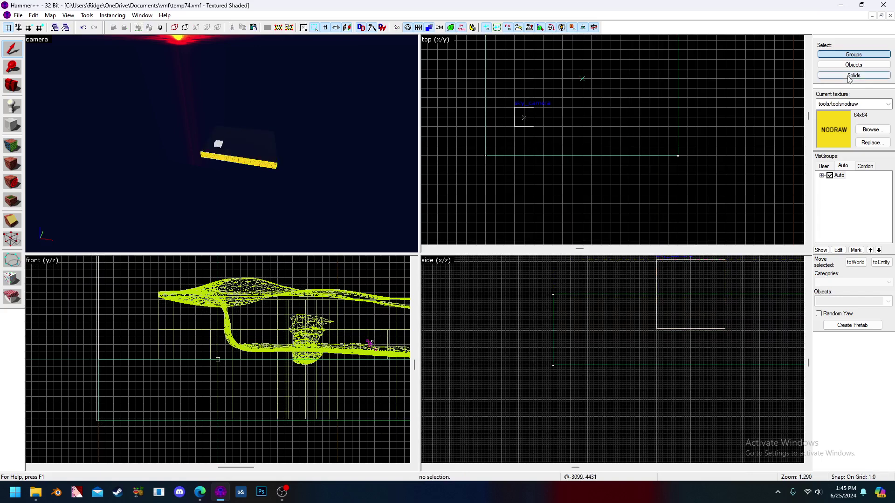
pyautogui.press('z')
pyautogui.press('w')
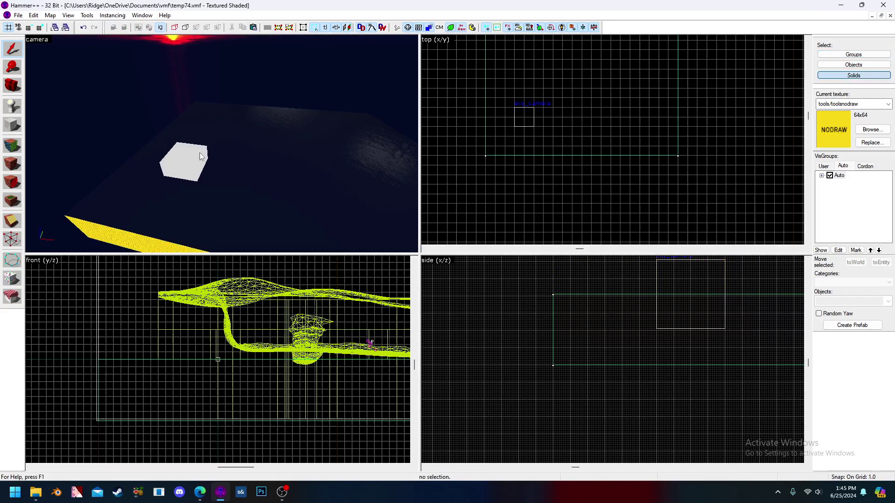
pyautogui.doubleClick(222, 144)
pyautogui.press('w')
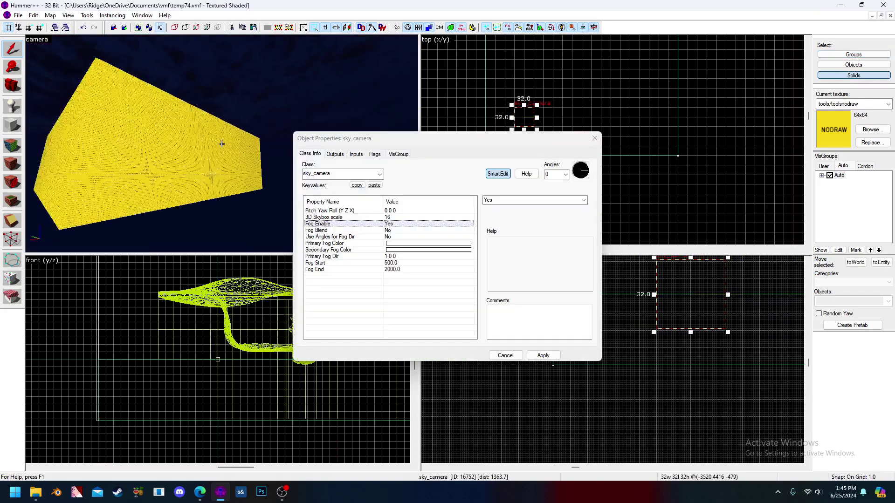
pyautogui.press('z')
pyautogui.click(248, 163)
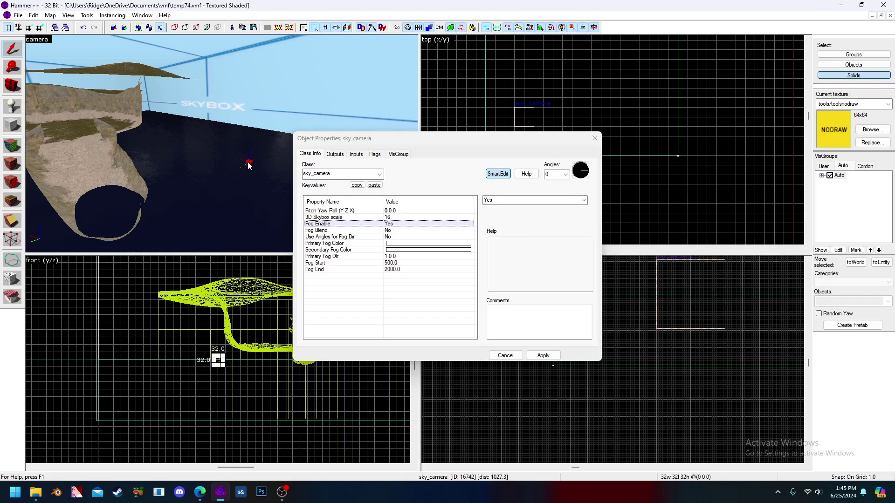
pyautogui.press('Delete')
# Copy the env_fog_controller from the canyon and place the duplicate on the scaled water beside the sky_camera
pyautogui.press('z')
pyautogui.press('w')
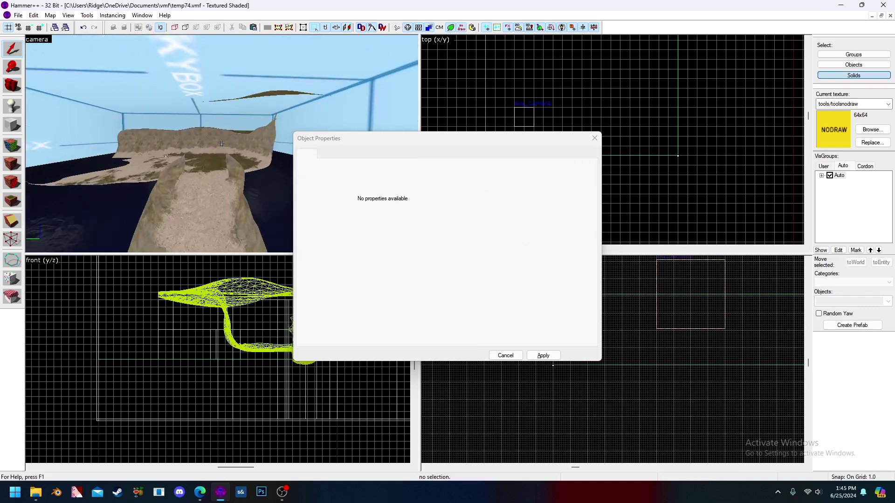
pyautogui.press('z')
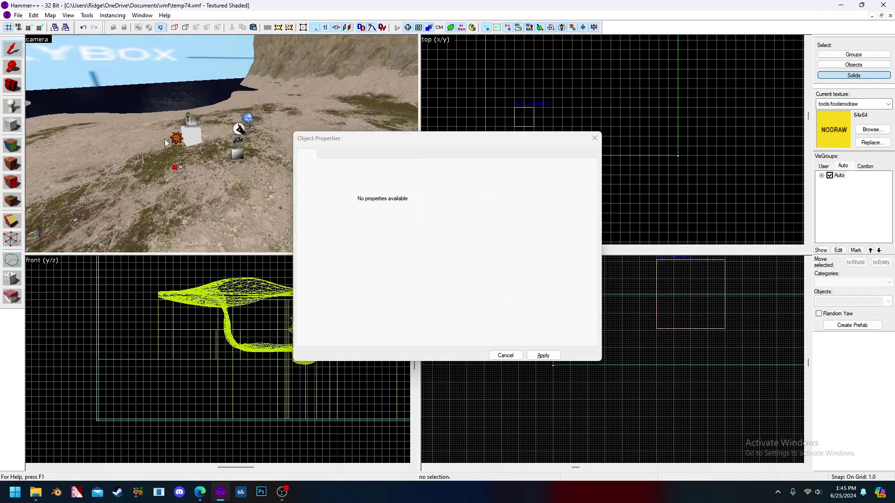
pyautogui.click(172, 142)
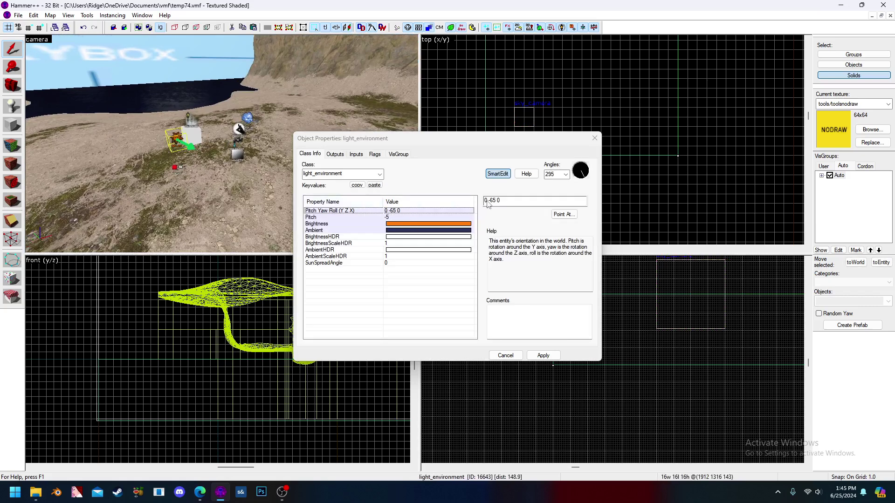
pyautogui.click(187, 122)
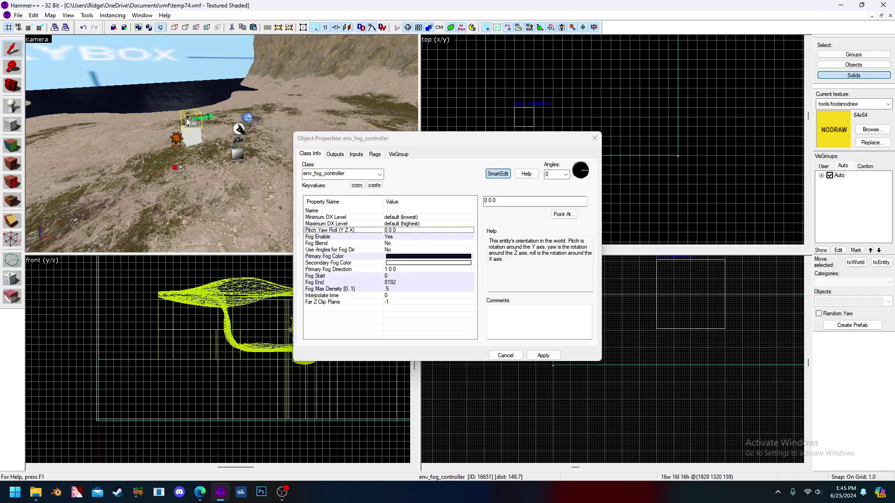
pyautogui.click(594, 137)
pyautogui.press('z')
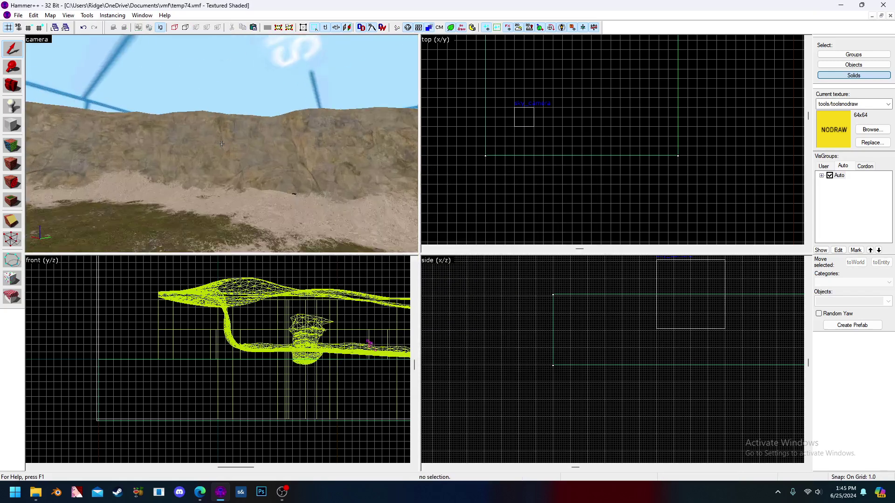
pyautogui.press('w')
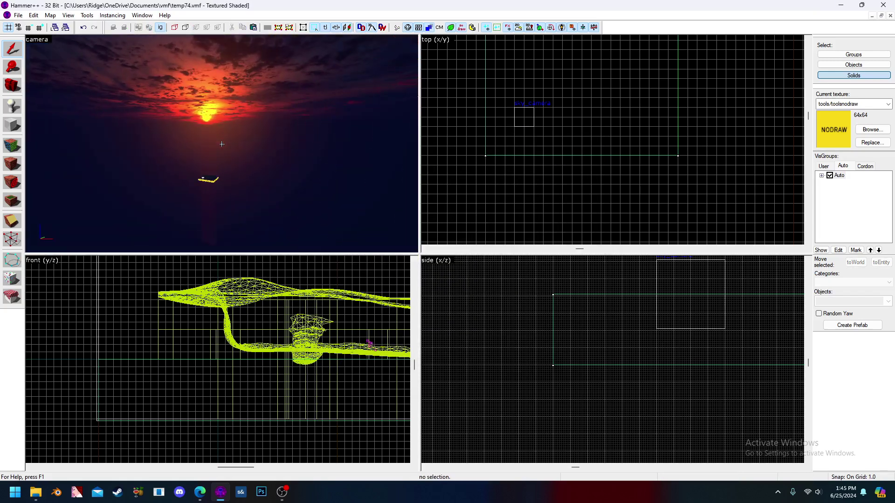
pyautogui.press('z')
pyautogui.click(275, 153)
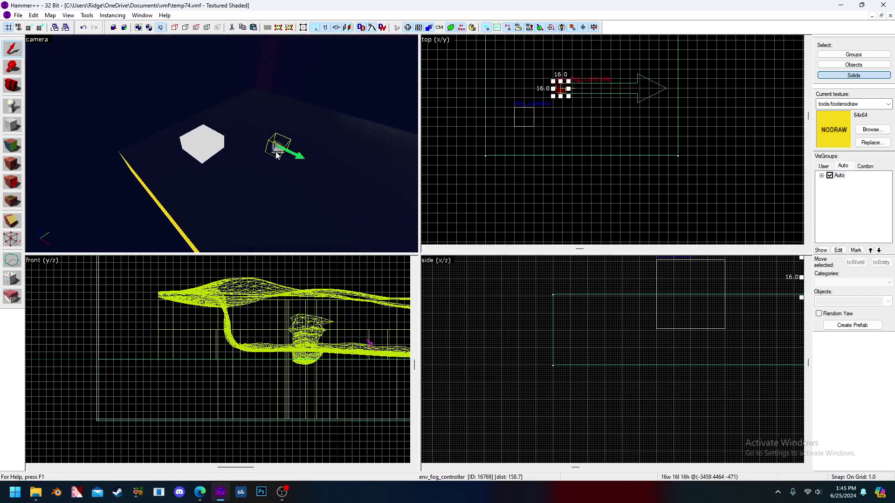
# Copy the fog controller's Primary Fog Color, 27 35 54, to the sky_camera and apply it
pyautogui.doubleClick(275, 151)
pyautogui.click(432, 256)
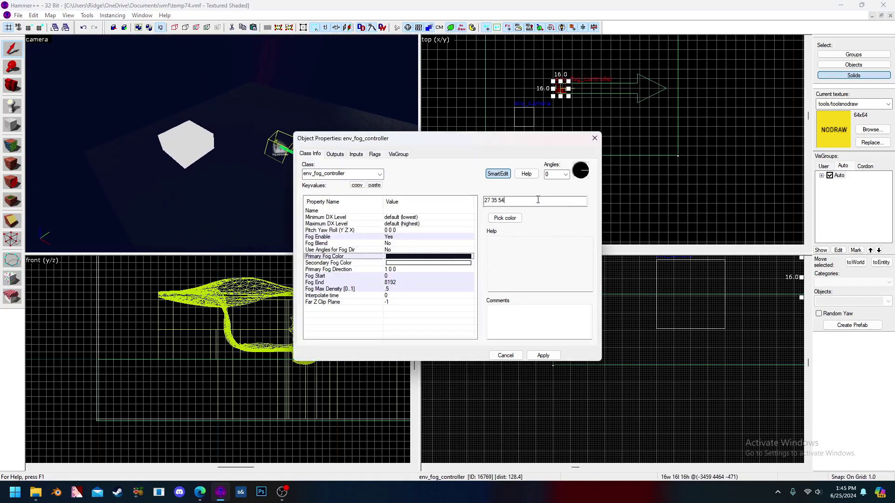
pyautogui.click(196, 144)
pyautogui.click(531, 201)
pyautogui.hotkey('ctrl', 'a')
pyautogui.write('27 35 54')
pyautogui.click(543, 355)
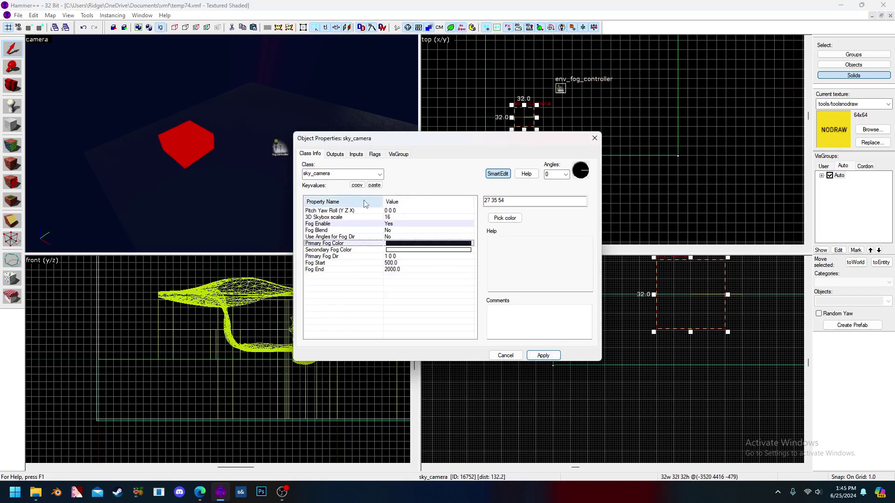
# Look up the fog controller's raw density key and add a fogmaxdensity keyvalue of .5 to the sky_camera with SmartEdit temporarily off
pyautogui.click(273, 148)
pyautogui.click(372, 290)
pyautogui.click(497, 174)
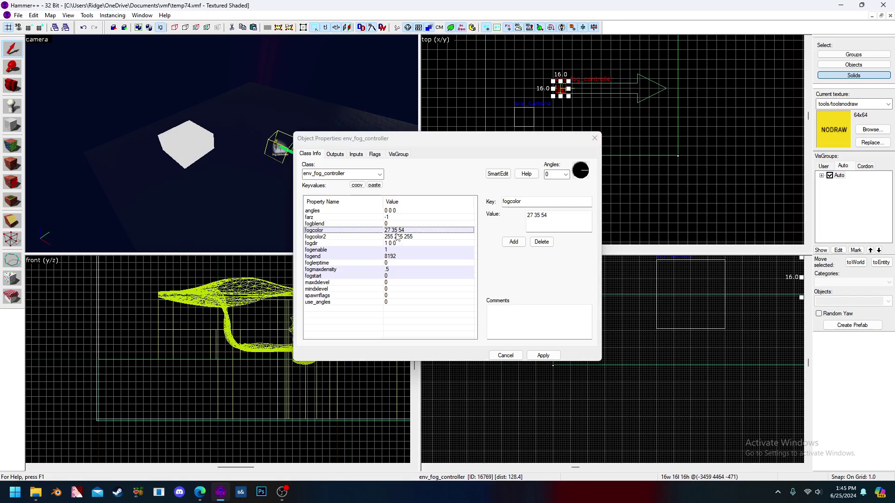
pyautogui.click(395, 270)
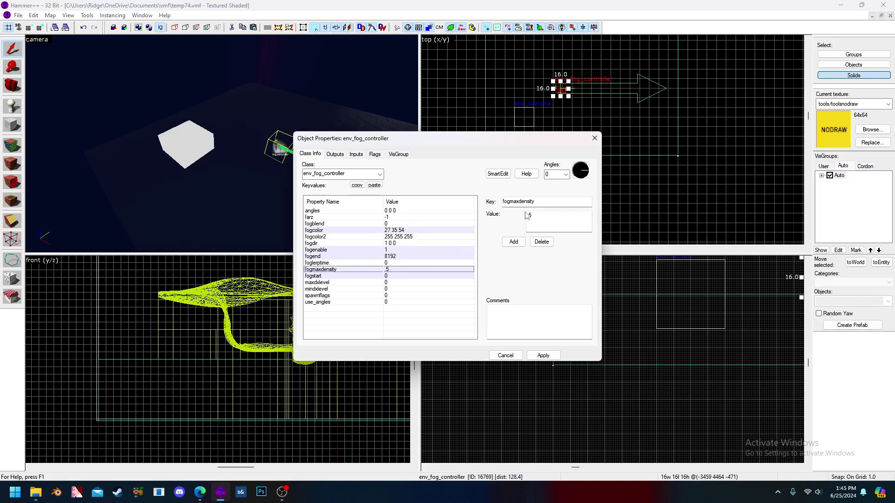
pyautogui.click(175, 147)
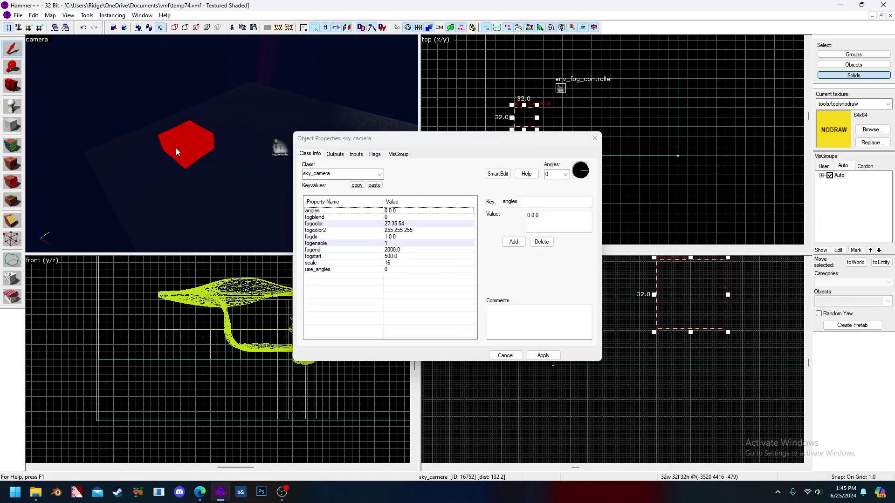
pyautogui.click(497, 175)
pyautogui.click(497, 175)
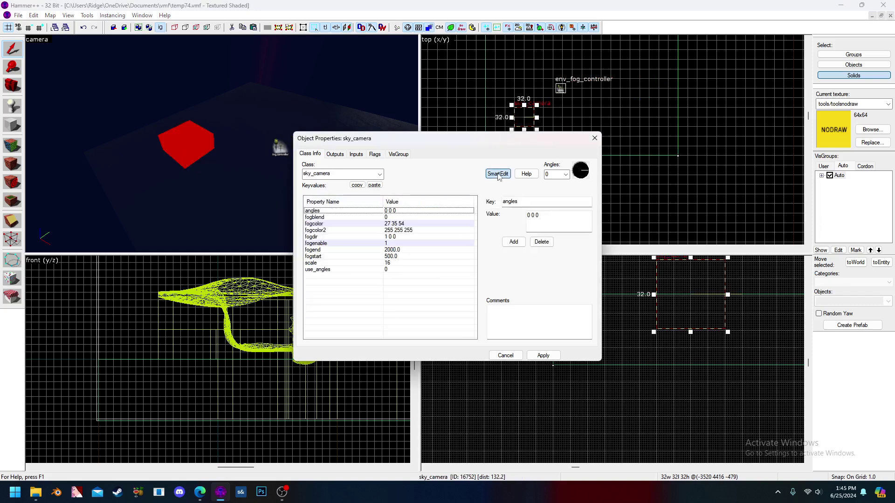
pyautogui.click(514, 242)
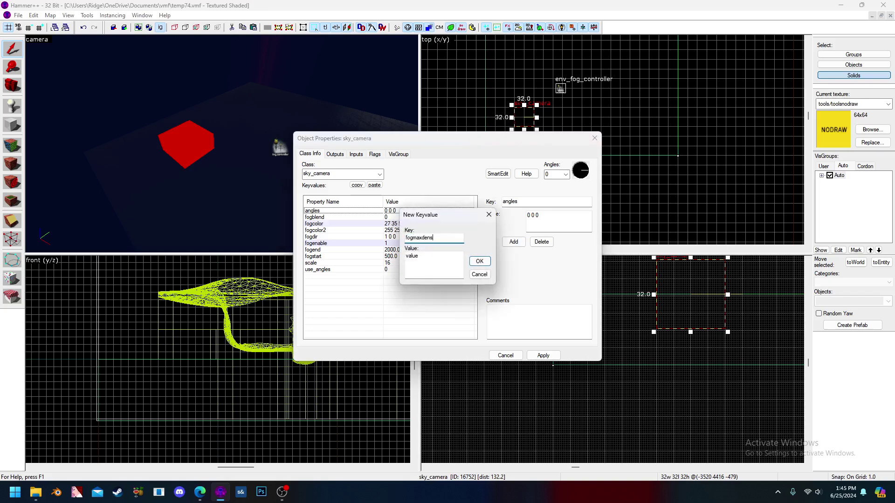
pyautogui.write('.5')
pyautogui.press('Return')
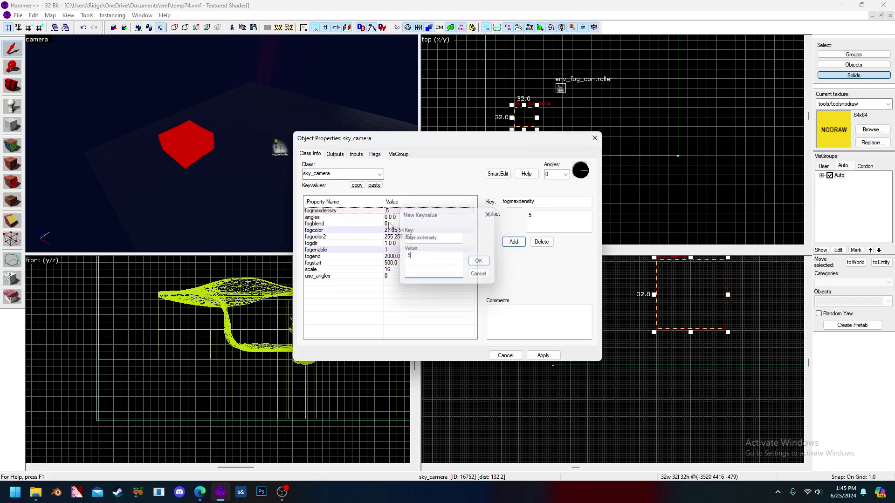
pyautogui.click(497, 174)
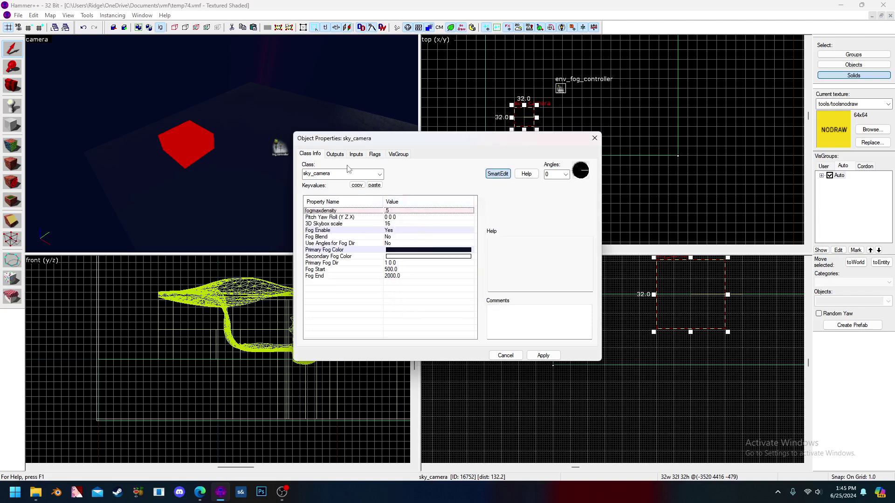
# Match the sky_camera's fog distances to the fog controller by setting Fog Start to 0 and Fog End to 8192
pyautogui.click(280, 148)
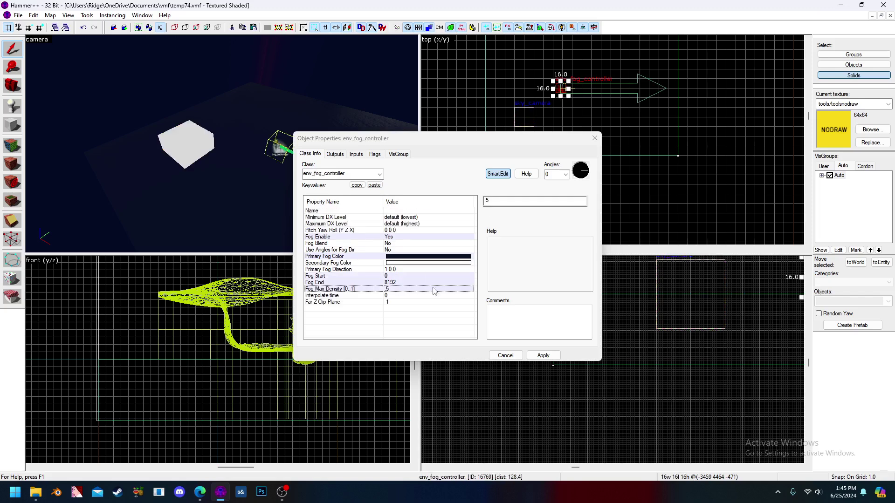
pyautogui.click(376, 282)
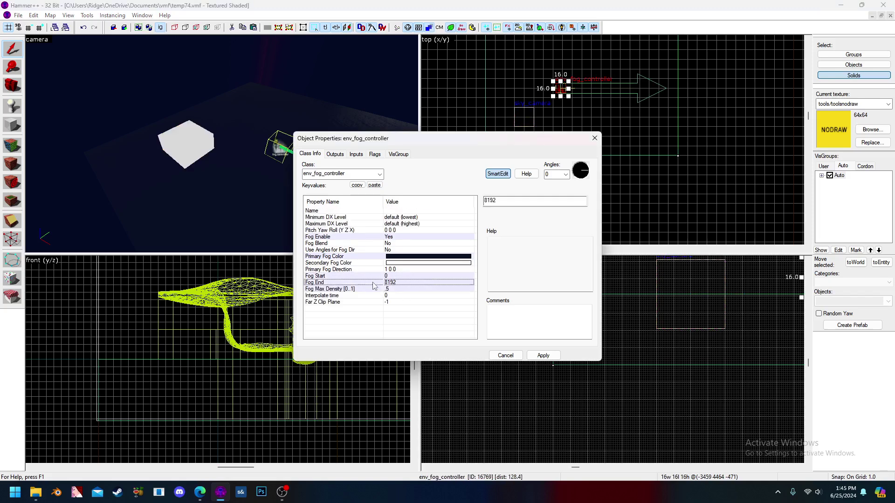
pyautogui.click(198, 143)
pyautogui.click(400, 270)
pyautogui.doubleClick(485, 201)
pyautogui.write('0')
pyautogui.press('Down')
pyautogui.doubleClick(486, 199)
pyautogui.write('8192')
pyautogui.press('Return')
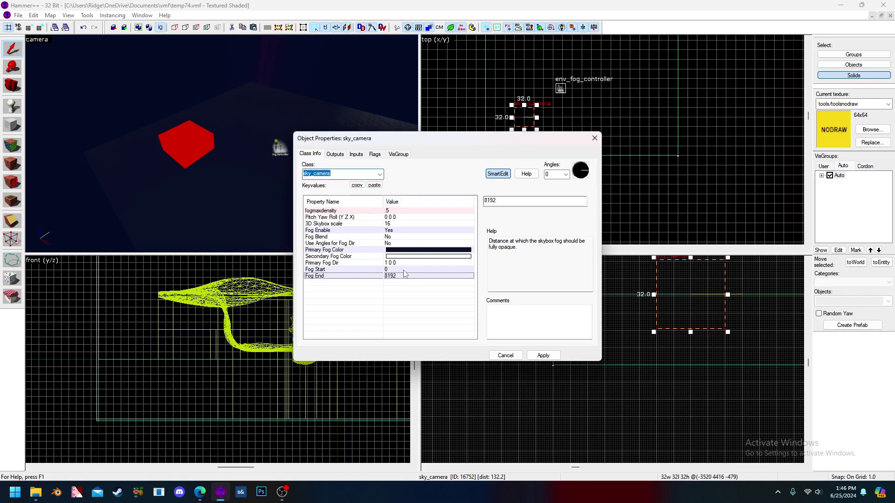
pyautogui.click(347, 238)
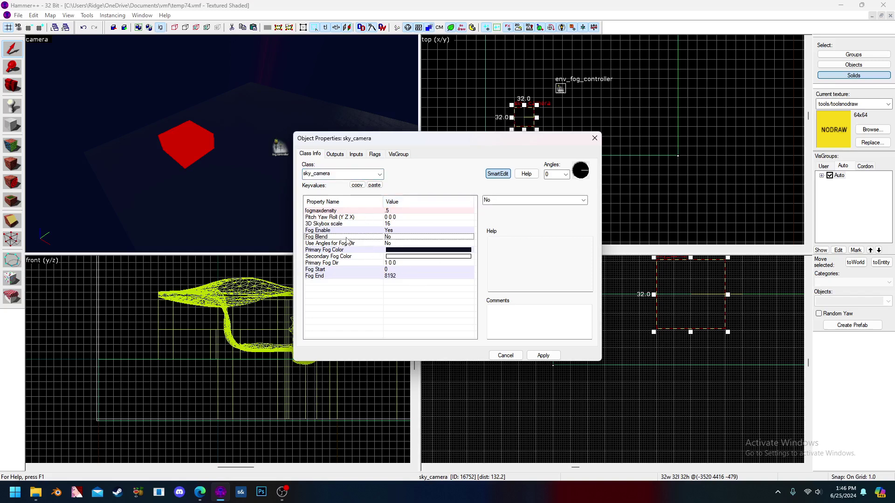
pyautogui.press('d')
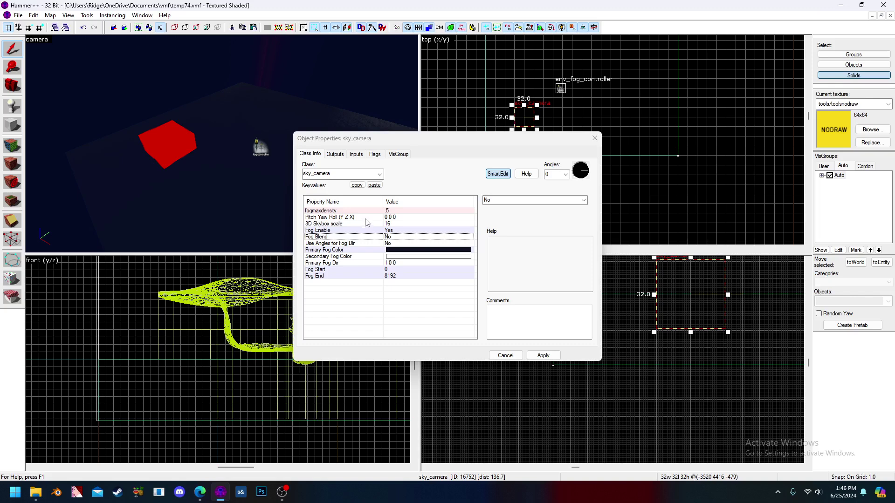
# Close the sky_camera's properties and select the scaled water block, sky_camera and copied env_fog_controller together on a 512-unit grid
pyautogui.click(594, 139)
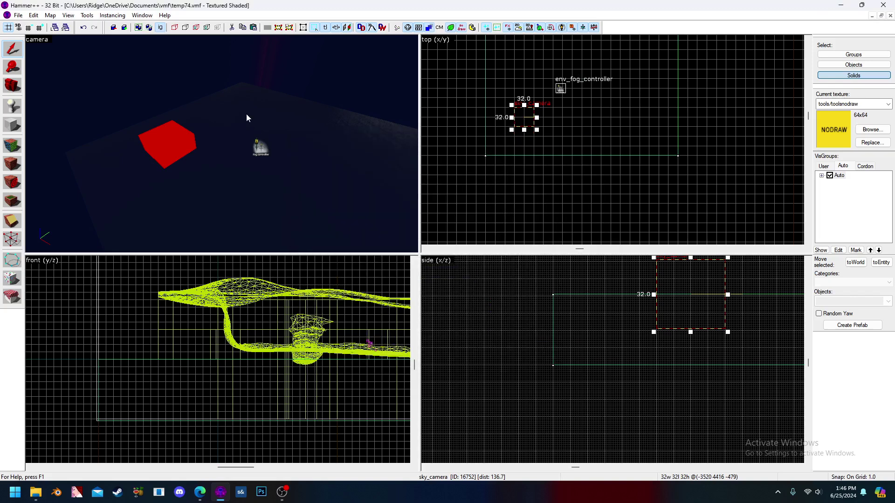
pyautogui.click(251, 192)
pyautogui.scroll(-3, 606, 150)
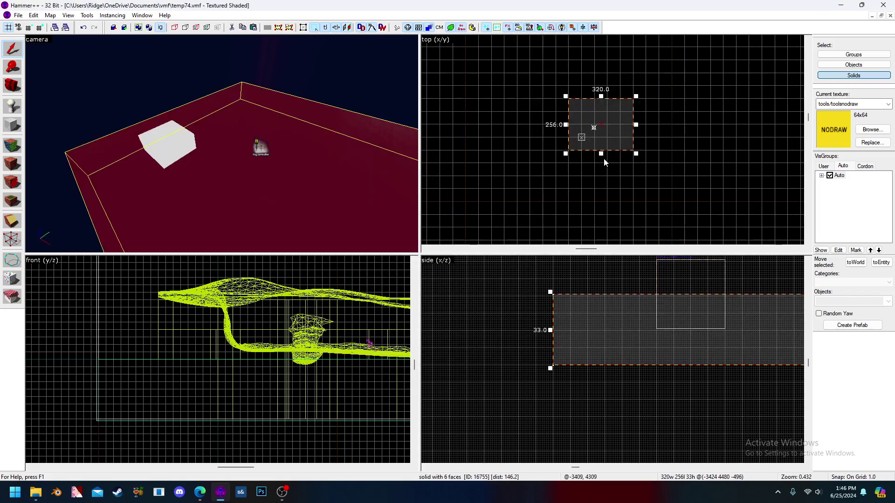
pyautogui.press(']')
pyautogui.press(']')
pyautogui.press(']')
pyautogui.press(']')
pyautogui.scroll(-10, 614, 356)
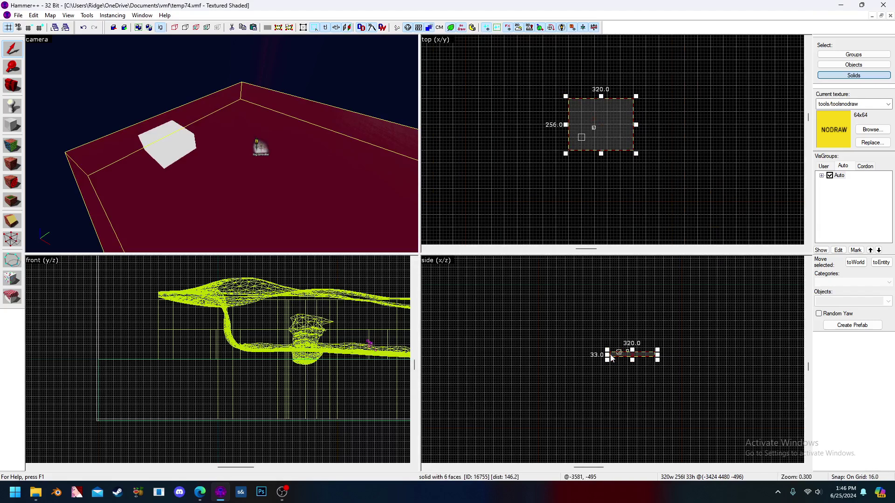
pyautogui.scroll(5, 614, 357)
pyautogui.press(']')
pyautogui.press(']')
pyautogui.press(']')
pyautogui.press(']')
pyautogui.press(']')
pyautogui.moveTo(648, 335); pyautogui.dragTo(574, 387)
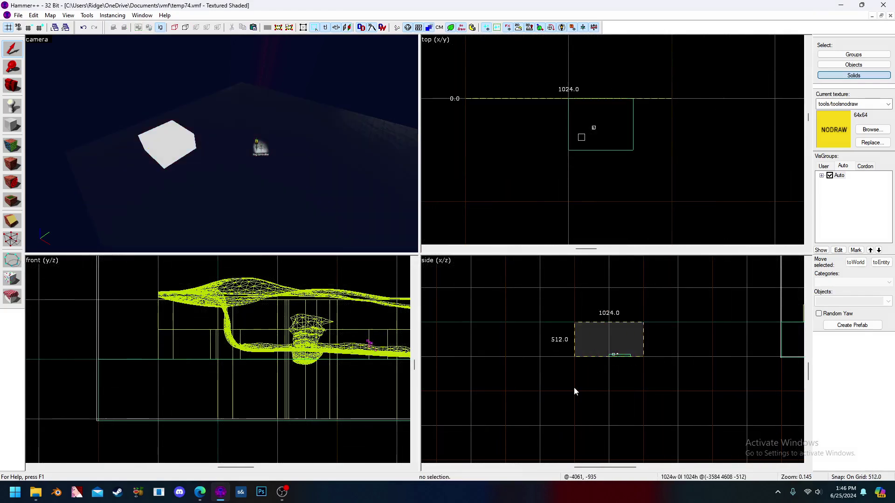
pyautogui.press('Return')
# Move the three selected skybox objects straight up, well above the canyon, to a centre height of 4120 units
pyautogui.scroll(-4, 571, 389)
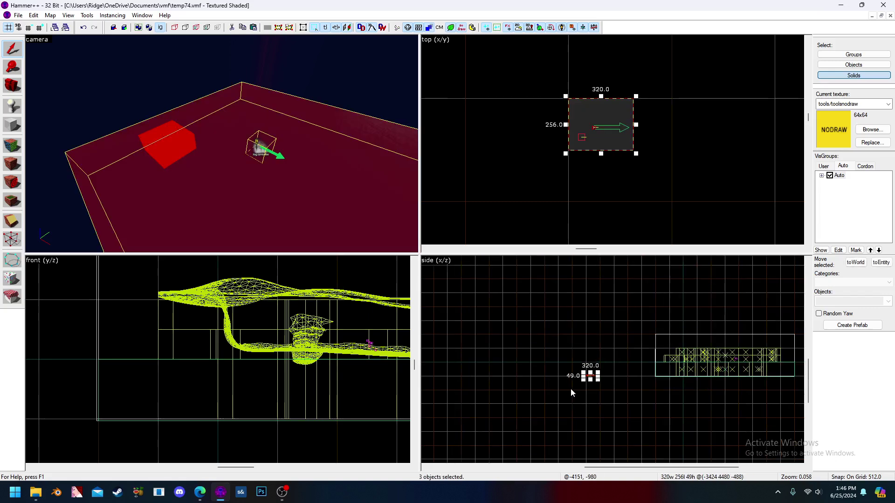
pyautogui.press('Up')
pyautogui.press('Up')
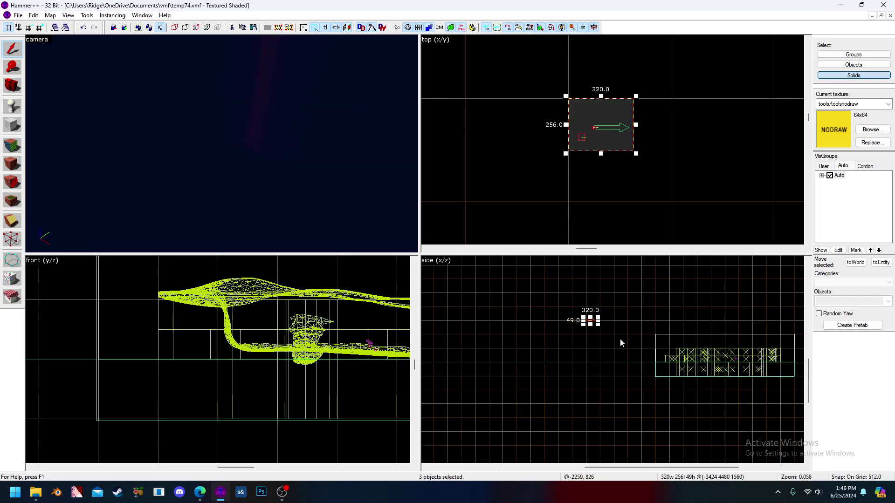
pyautogui.scroll(4, 596, 331)
pyautogui.scroll(-3, 595, 330)
pyautogui.press('Down')
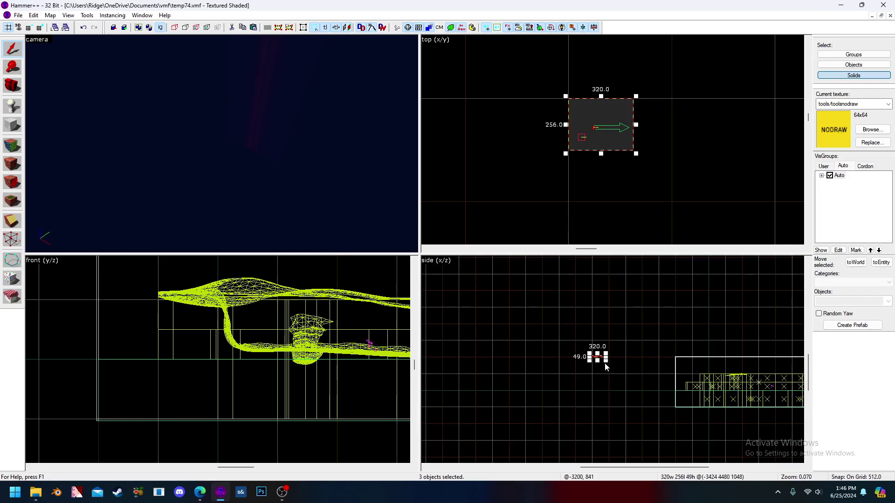
pyautogui.press('Down')
pyautogui.press('Down')
pyautogui.press('Up')
pyautogui.press('Up')
pyautogui.press('Up')
pyautogui.press('Up')
pyautogui.press('Up')
pyautogui.press('Up')
pyautogui.press('Up')
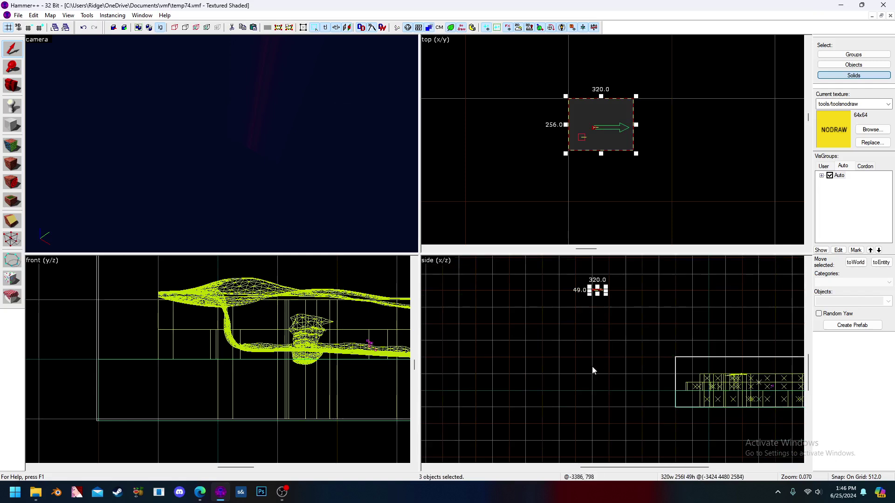
pyautogui.scroll(-3, 563, 386)
pyautogui.press('Up')
pyautogui.scroll(13, 592, 322)
pyautogui.press('z')
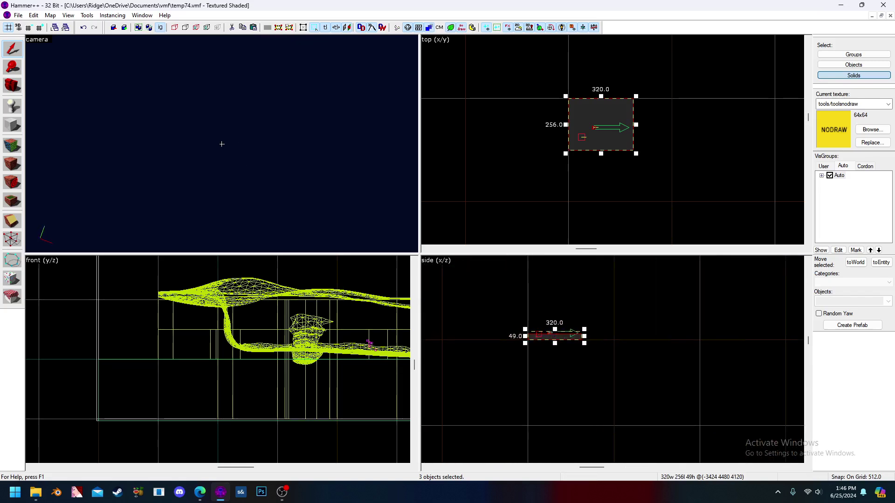
pyautogui.press('w')
pyautogui.press('s')
pyautogui.press('z')
# Duplicate the scaled water block flush against its +X edge and stretch the copy to 8192 units long
pyautogui.click(12, 125)
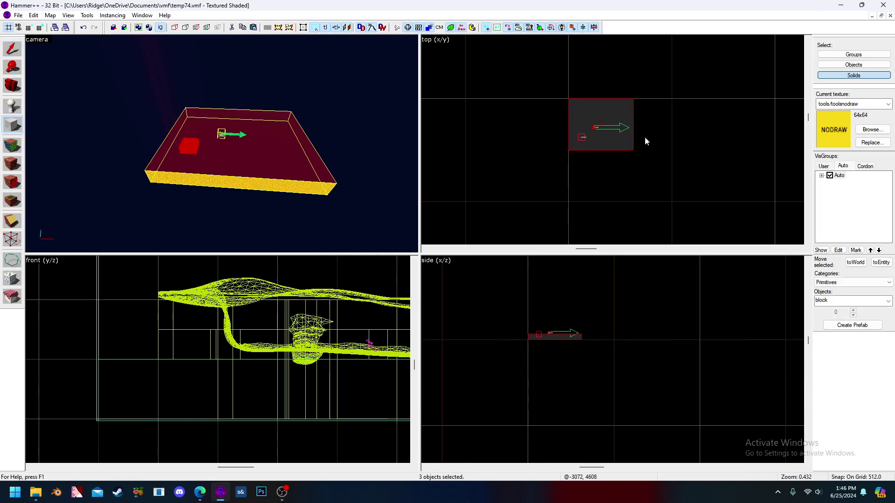
pyautogui.press('[')
pyautogui.press('[')
pyautogui.press('[')
pyautogui.scroll(5, 646, 112)
pyautogui.click(12, 48)
pyautogui.click(250, 139)
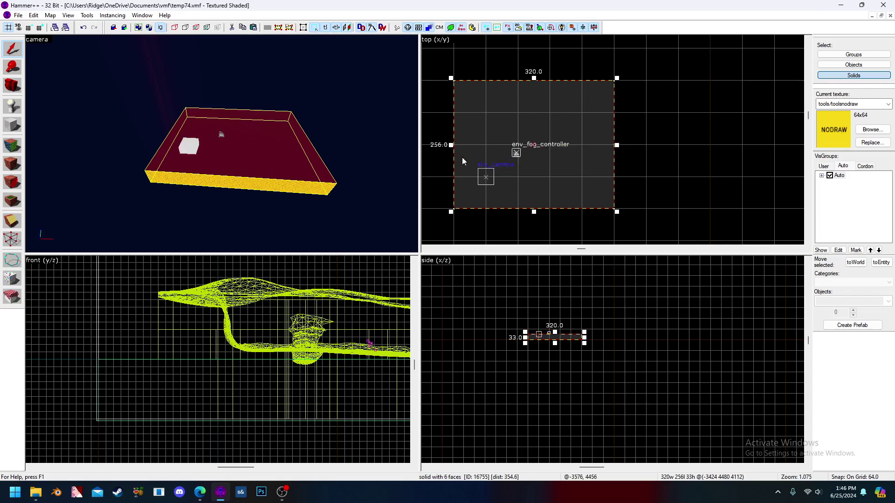
pyautogui.keyDown('shift'); pyautogui.moveTo(485, 165); pyautogui.dragTo(634, 160); pyautogui.keyUp('shift')
pyautogui.scroll(-10, 601, 160)
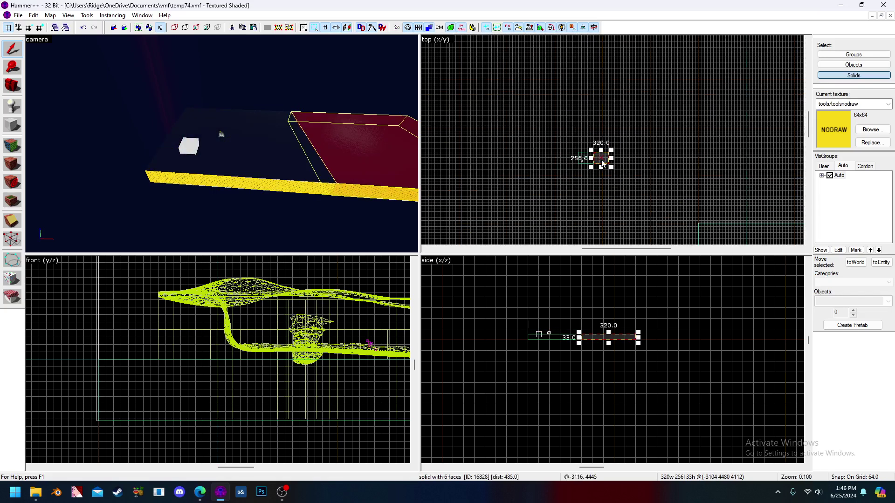
pyautogui.scroll(-3, 614, 162)
pyautogui.moveTo(614, 161); pyautogui.dragTo(741, 168)
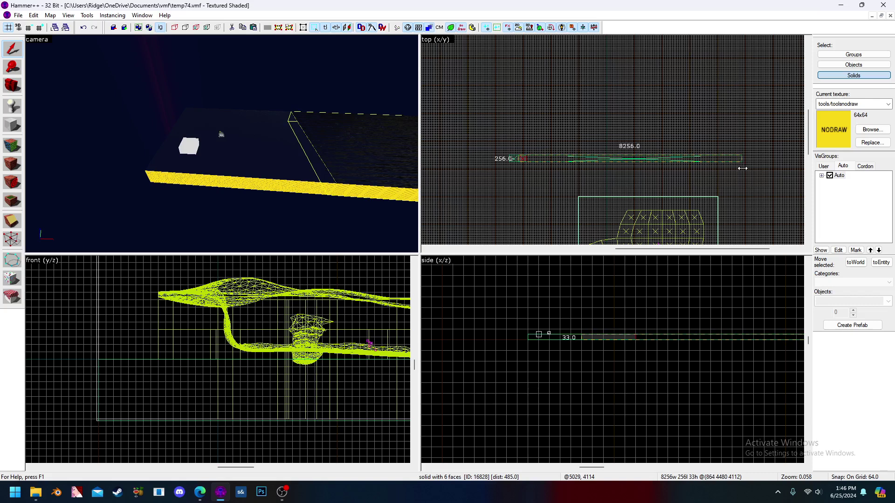
pyautogui.moveTo(742, 169); pyautogui.dragTo(742, 169)
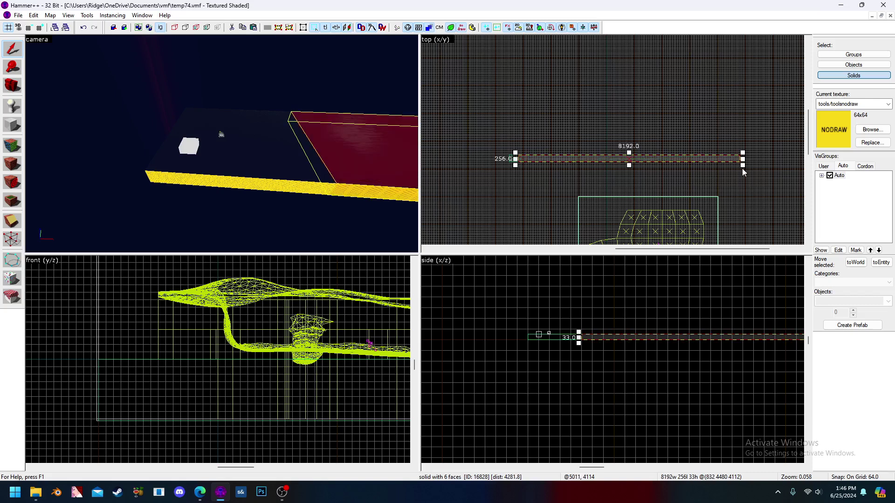
# Copy the 8192-unit water strip to the opposite side of the original scaled water block
pyautogui.scroll(3, 551, 158)
pyautogui.scroll(-3, 727, 161)
pyautogui.moveTo(758, 159)
pyautogui.keyDown('shift'); pyautogui.mouseDown()
pyautogui.moveTo(633, 141)
pyautogui.moveTo(478, 166)
pyautogui.moveTo(424, 191)
pyautogui.mouseUp(); pyautogui.keyUp('shift')
pyautogui.scroll(8, 558, 150)
pyautogui.scroll(-2, 477, 169)
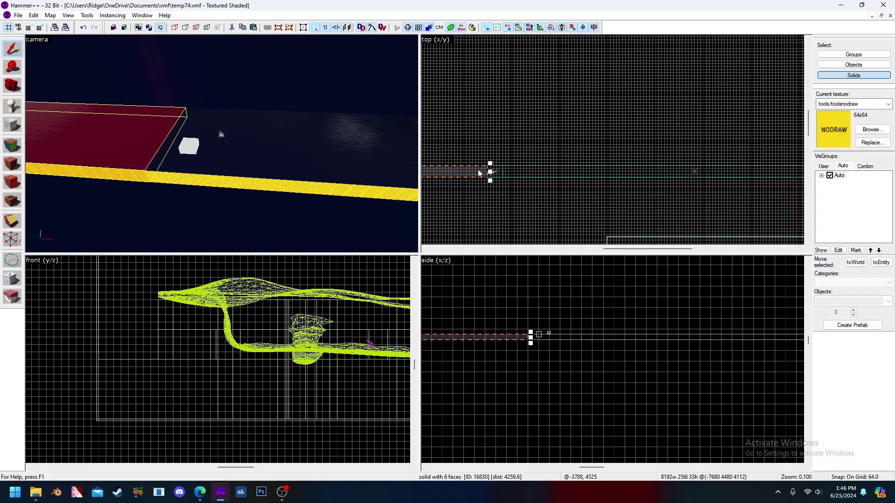
# Extend the water along the two remaining sides with a large brush and its copy, surrounding the original block
pyautogui.moveTo(477, 177)
pyautogui.mouseDown()
pyautogui.moveTo(480, 158)
pyautogui.moveTo(630, 180)
pyautogui.moveTo(629, 137)
pyautogui.mouseUp()
pyautogui.scroll(-9, 485, 188)
pyautogui.scroll(5, 623, 182)
pyautogui.scroll(-10, 663, 192)
pyautogui.scroll(4, 576, 146)
pyautogui.moveTo(576, 94)
pyautogui.keyDown('shift'); pyautogui.mouseDown()
pyautogui.moveTo(583, 132)
pyautogui.moveTo(573, 206)
pyautogui.mouseUp(); pyautogui.keyUp('shift')
pyautogui.scroll(14, 565, 194)
pyautogui.moveTo(572, 154); pyautogui.dragTo(605, 132)
# Examine the top face of the central water block against the surrounding water with the Face Edit tool
pyautogui.click(15, 153)
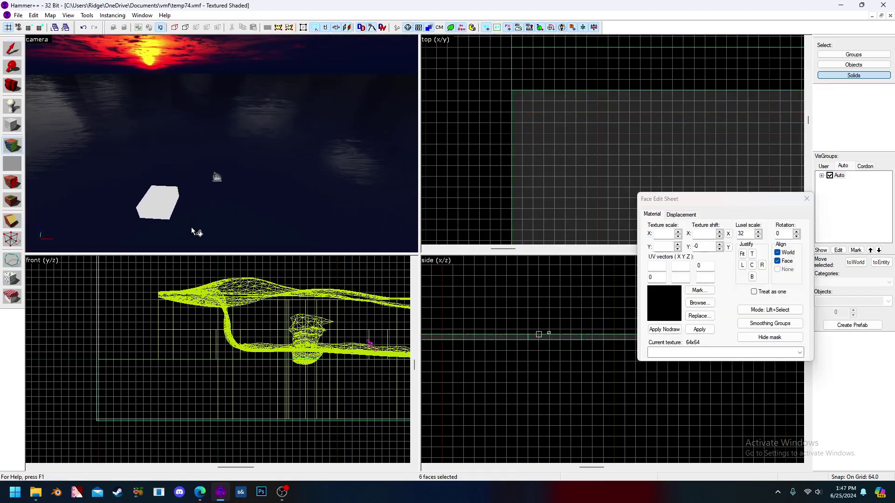
pyautogui.click(192, 225)
pyautogui.press('z')
pyautogui.press('w')
pyautogui.press('s')
pyautogui.press('z')
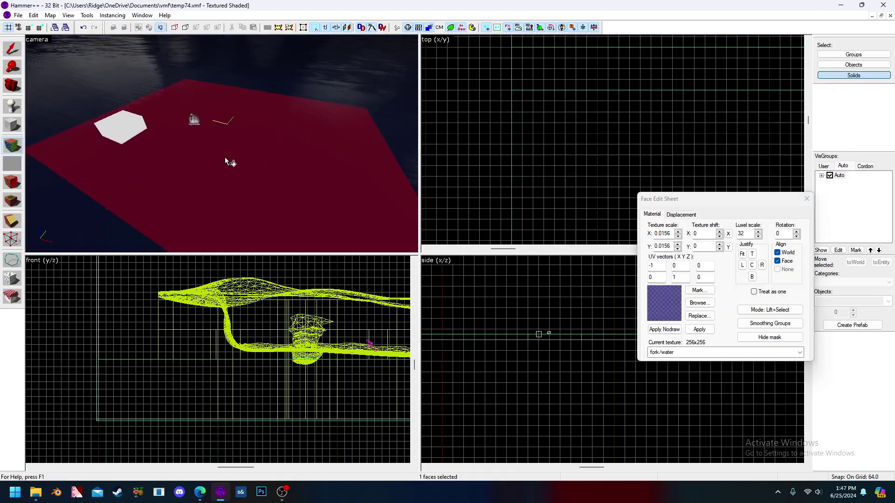
pyautogui.press('z')
pyautogui.press('s')
pyautogui.press('z')
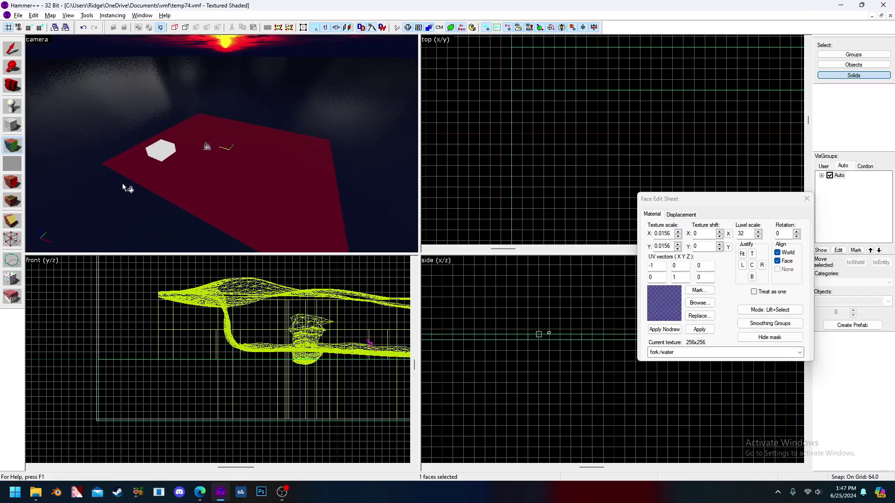
pyautogui.press('z')
pyautogui.press('z')
# Delete the central water block beneath the sky_camera and fog controller
pyautogui.click(14, 48)
pyautogui.click(252, 175)
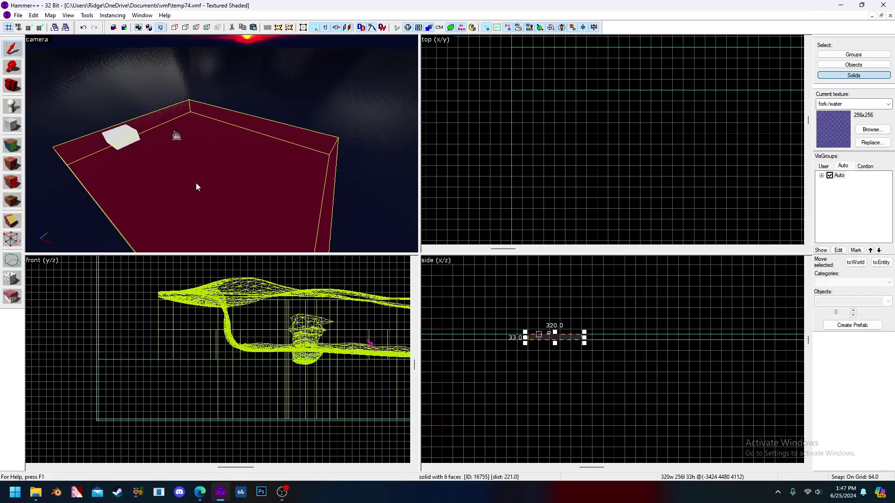
pyautogui.press('Escape')
# Inspect the opening in the scaled water around the sky_camera from several sides
pyautogui.press('d')
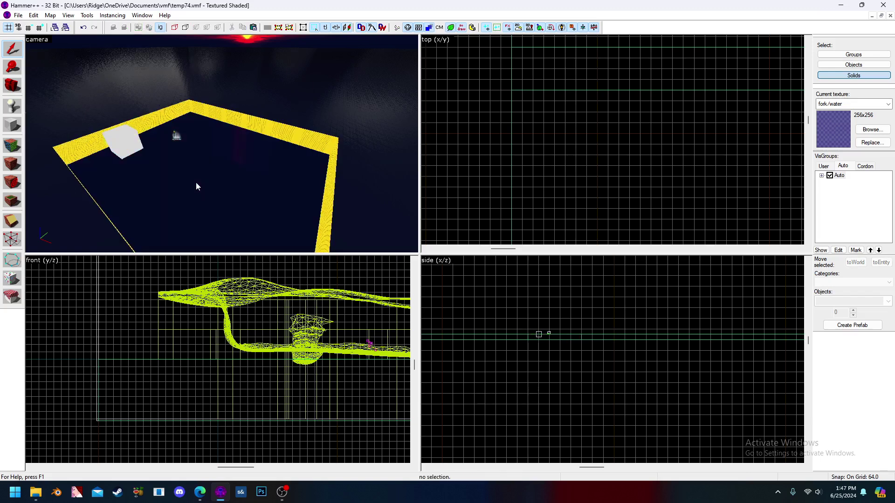
pyautogui.press('z')
pyautogui.press('z')
pyautogui.press('z')
pyautogui.press('d')
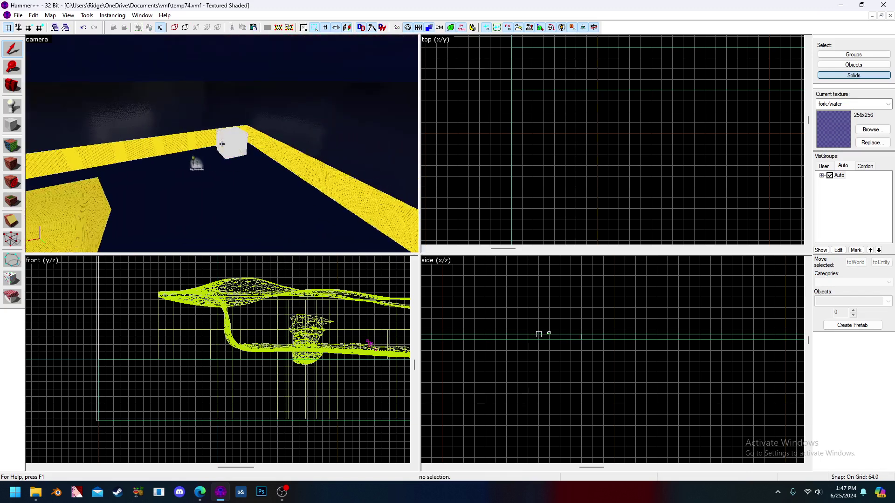
pyautogui.press('z')
pyautogui.press('z')
pyautogui.press('w')
pyautogui.press('z')
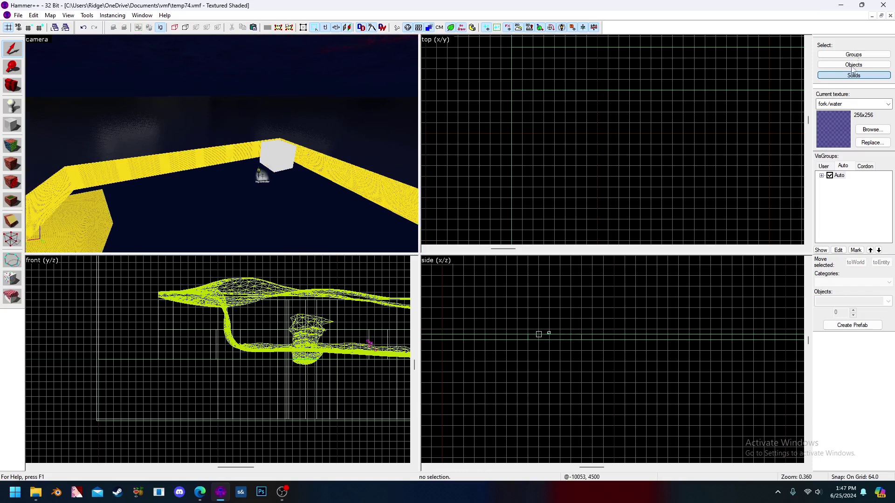
# Set the selection mode to Groups and choose tools/toolsnodraw as the texture for a new block
pyautogui.click(852, 55)
pyautogui.press('z')
pyautogui.press('z')
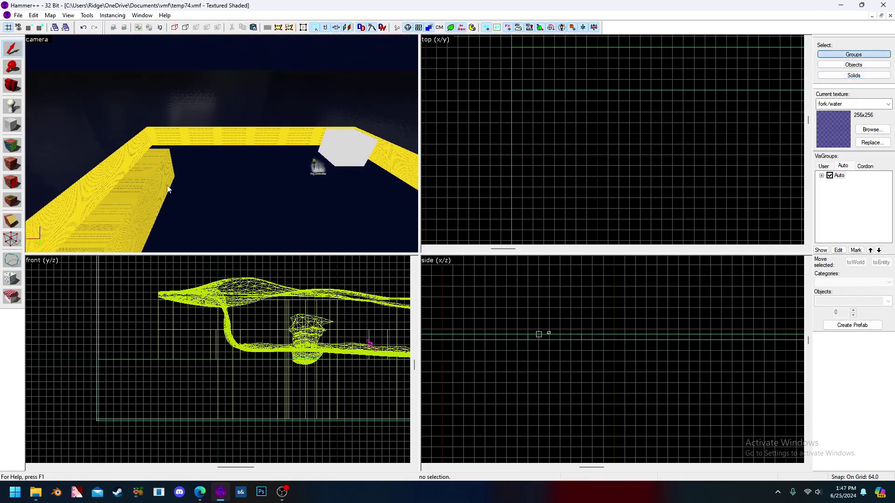
pyautogui.press('s')
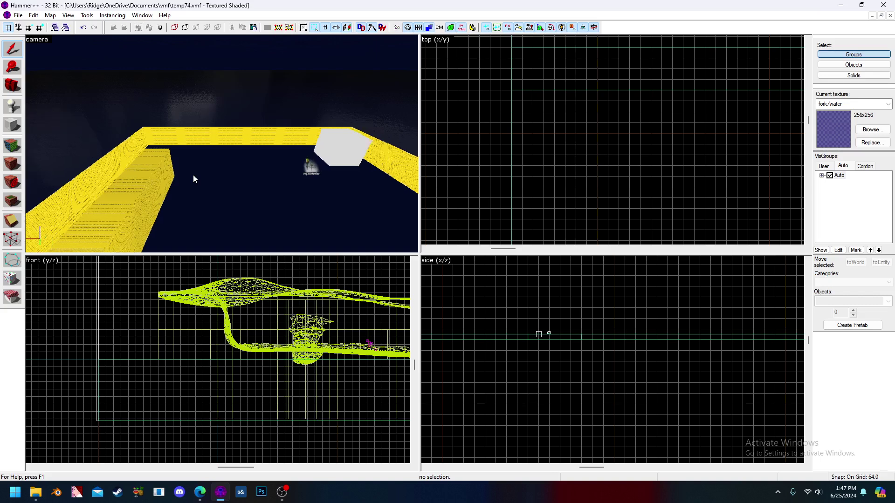
pyautogui.press('z')
pyautogui.press('z')
pyautogui.press('z')
pyautogui.press('a')
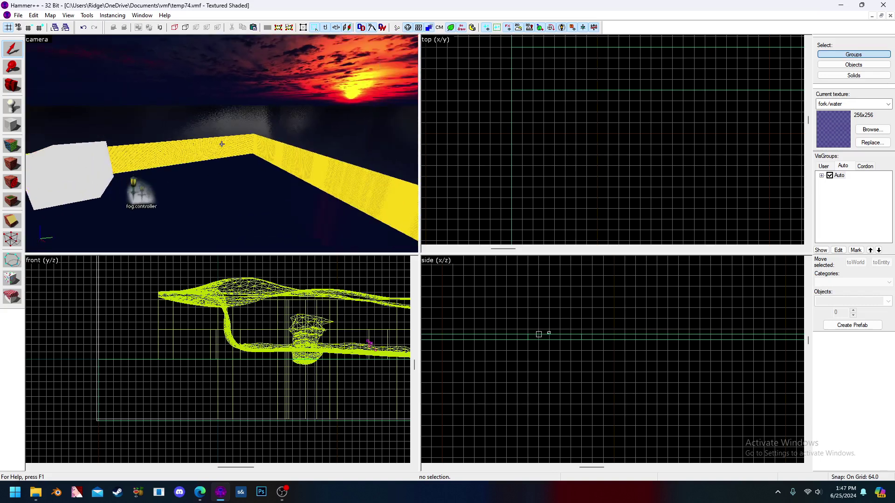
pyautogui.press('z')
pyautogui.click(13, 124)
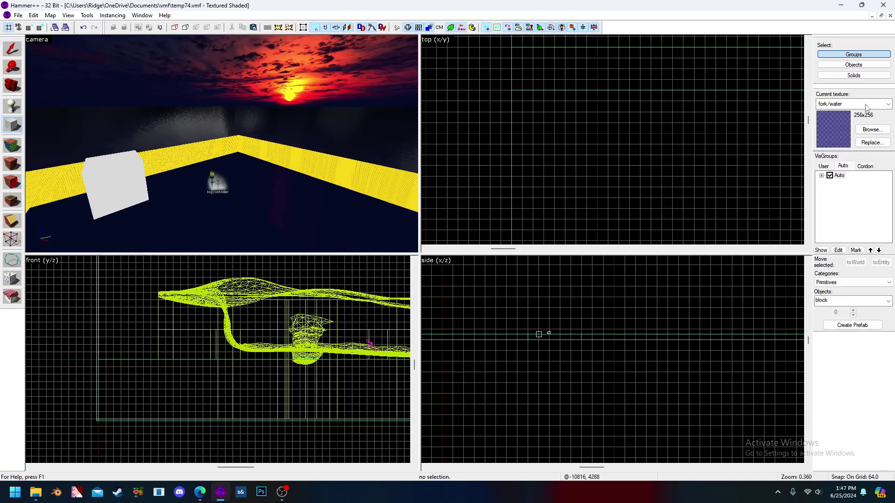
pyautogui.click(871, 130)
pyautogui.doubleClick(23, 58)
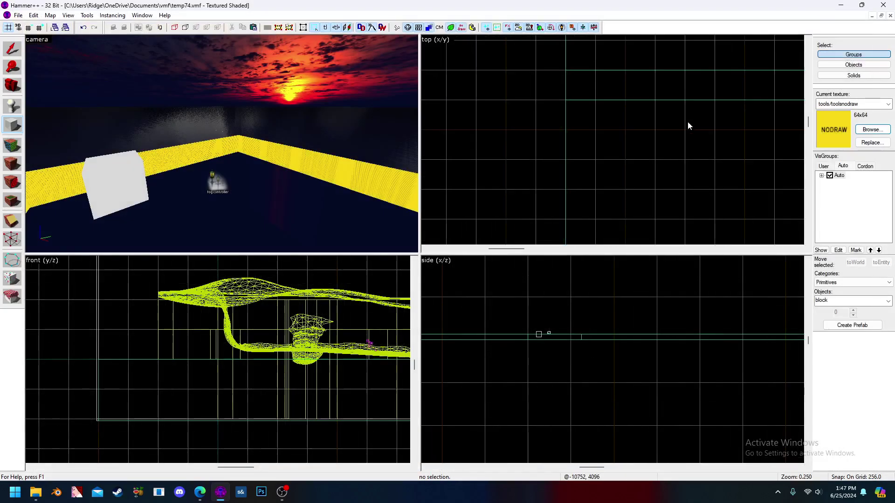
# Create a nodraw block slightly larger than the whole scaled water area, extending both above and below it
pyautogui.scroll(-1, 566, 46)
pyautogui.moveTo(578, 66); pyautogui.dragTo(750, 223)
pyautogui.scroll(6, 658, 153)
pyautogui.scroll(3, 712, 197)
pyautogui.scroll(-5, 635, 335)
pyautogui.moveTo(610, 332); pyautogui.dragTo(611, 297)
pyautogui.moveTo(610, 343); pyautogui.dragTo(611, 378)
pyautogui.press('Return')
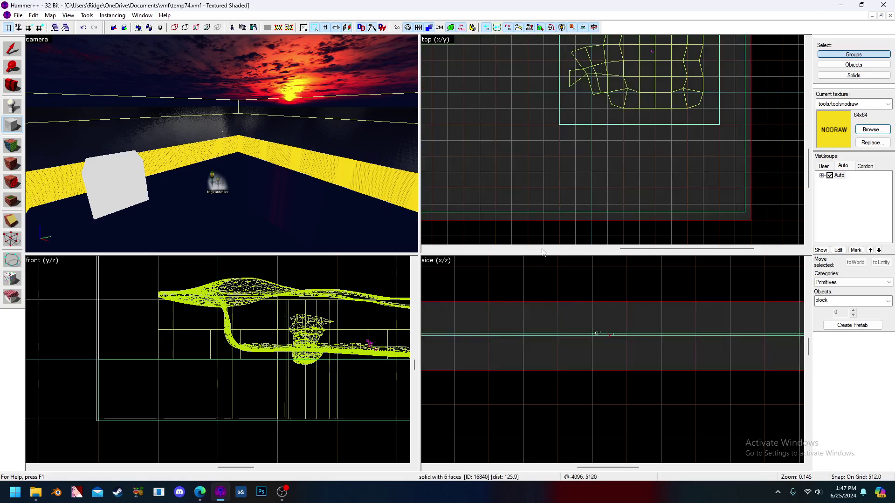
# Hollow the nodraw block with a wall width of -16
pyautogui.click(87, 15)
pyautogui.click(101, 46)
pyautogui.write('-16')
pyautogui.press('Return')
# Apply tools/toolsskybox to the hollow box's ceiling and four inner wall faces
pyautogui.press('w')
pyautogui.hotkey('shift', 'a')
pyautogui.click(234, 97)
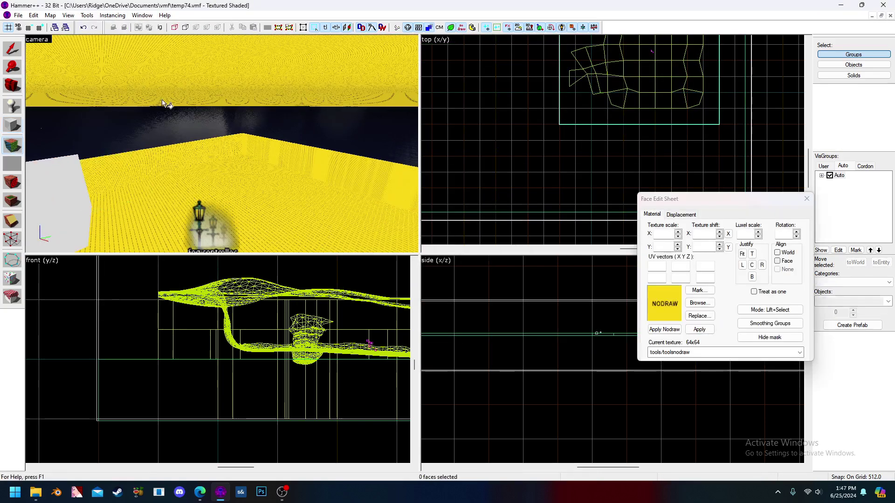
pyautogui.keyDown('ctrl'); pyautogui.click(288, 100); pyautogui.keyUp('ctrl')
pyautogui.keyDown('ctrl'); pyautogui.click(284, 85); pyautogui.keyUp('ctrl')
pyautogui.press('z')
pyautogui.press('z')
pyautogui.keyDown('ctrl'); pyautogui.click(264, 131); pyautogui.keyUp('ctrl')
pyautogui.press('z')
pyautogui.press('z')
pyautogui.keyDown('ctrl'); pyautogui.click(253, 126); pyautogui.keyUp('ctrl')
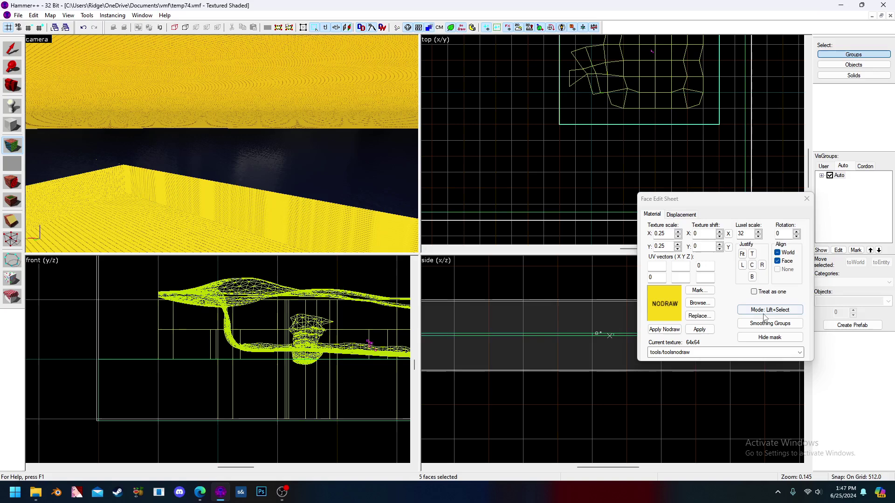
pyautogui.click(699, 303)
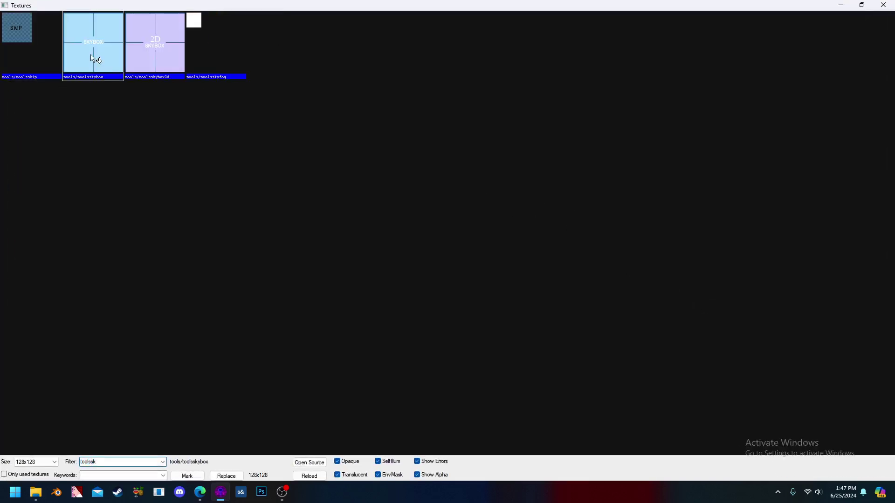
pyautogui.doubleClick(93, 51)
pyautogui.click(699, 329)
# Leave face editing and inspect the enclosed skybox, its water surface and the opening from several angles
pyautogui.press('Left')
pyautogui.press('Left')
pyautogui.press('Left')
pyautogui.hotkey('shift', 's')
pyautogui.press('Down')
pyautogui.press('Down')
pyautogui.press('Down')
pyautogui.press('Down')
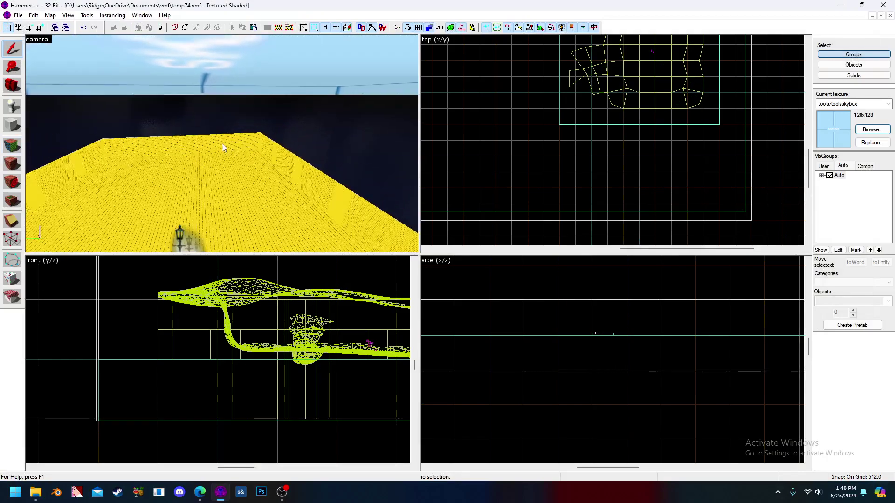
pyautogui.press('Up')
pyautogui.press('Up')
pyautogui.press('Up')
pyautogui.press('Up')
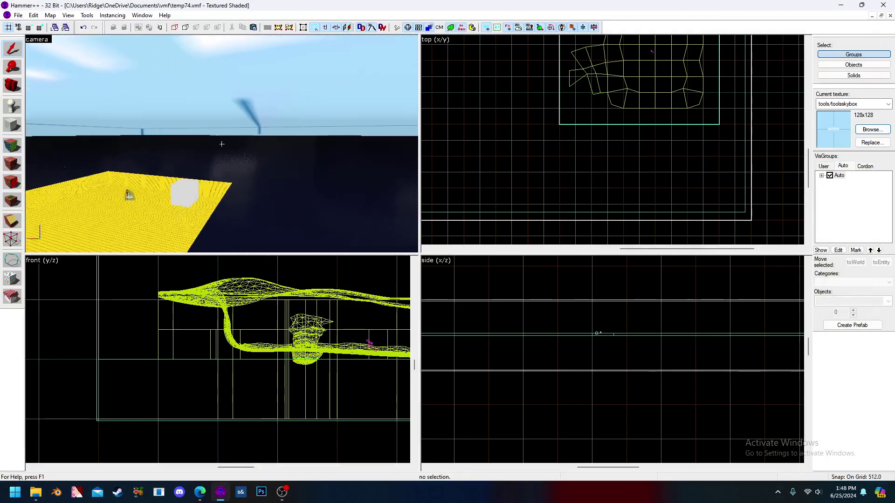
pyautogui.press('w')
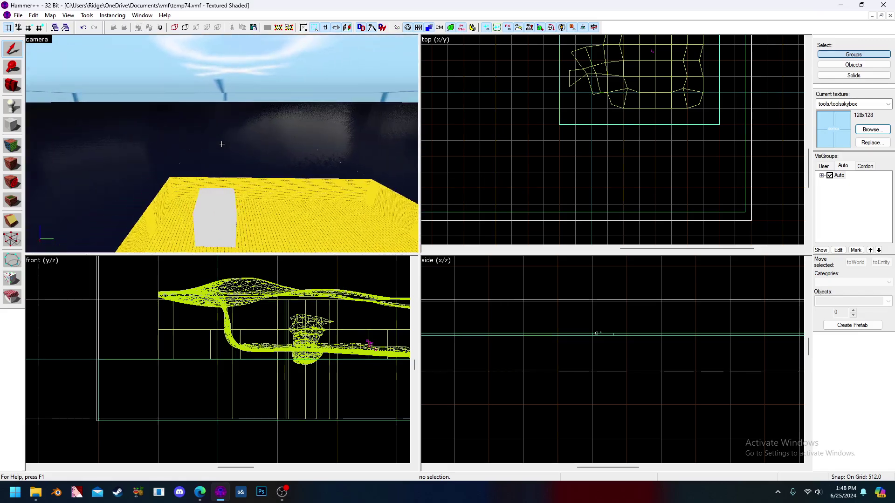
pyautogui.press('w')
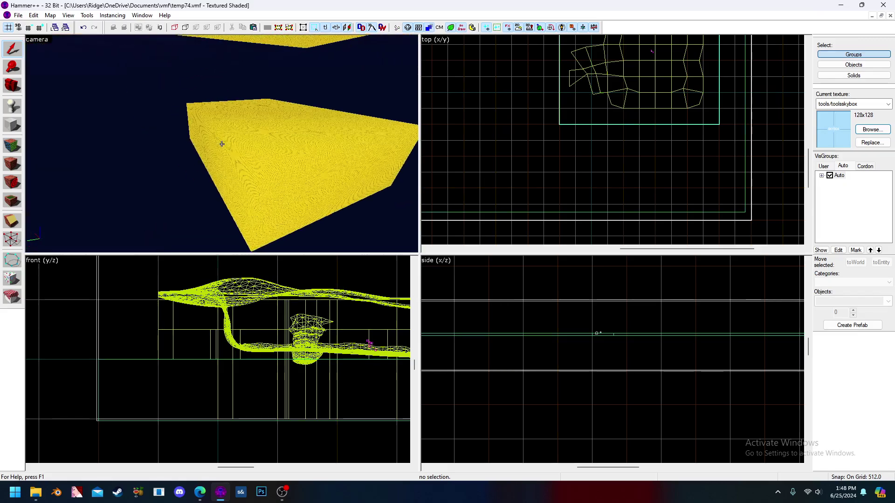
pyautogui.press('w')
pyautogui.press('Right')
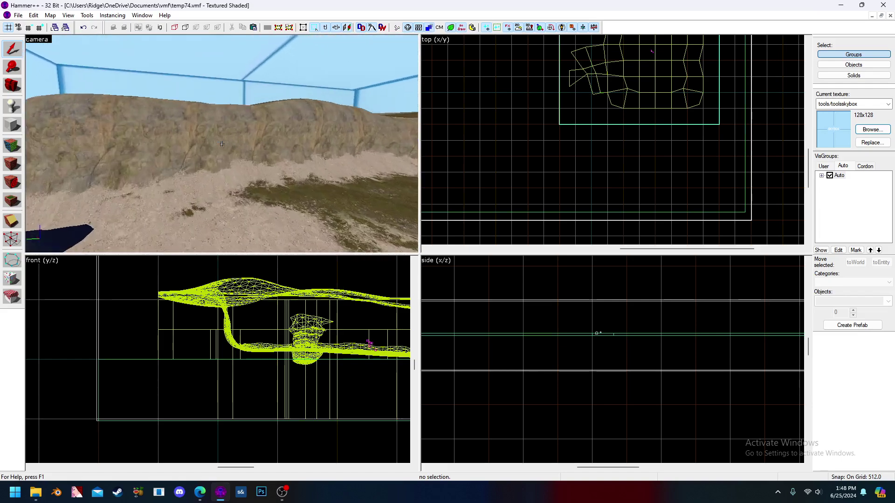
pyautogui.press('Right')
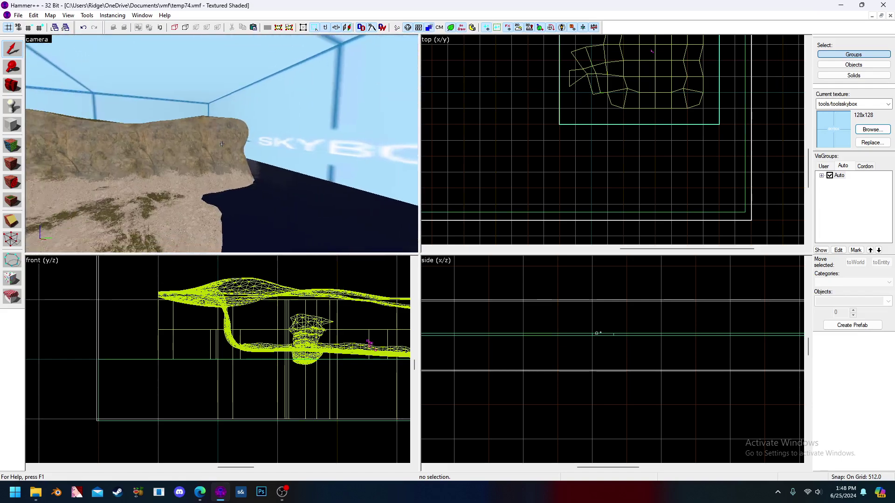
pyautogui.press('w')
pyautogui.press('z')
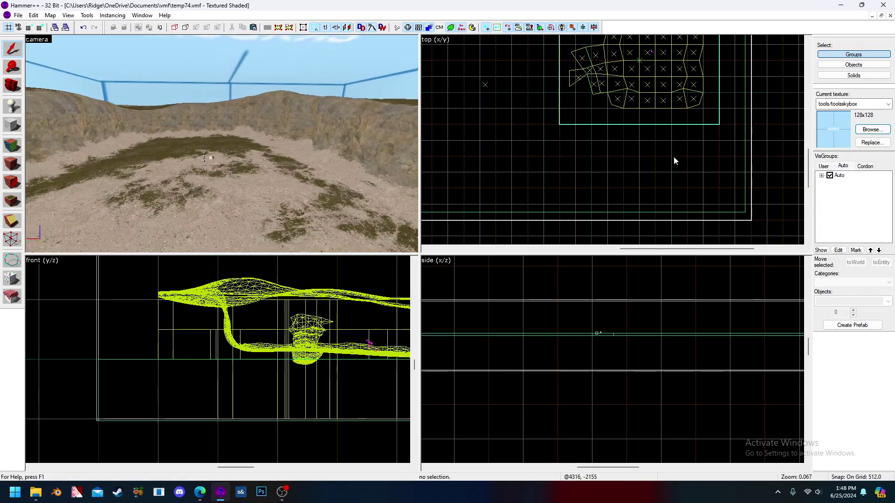
# Search the computer for Garry's Mod and launch it
pyautogui.press('super')
pyautogui.write('garr')
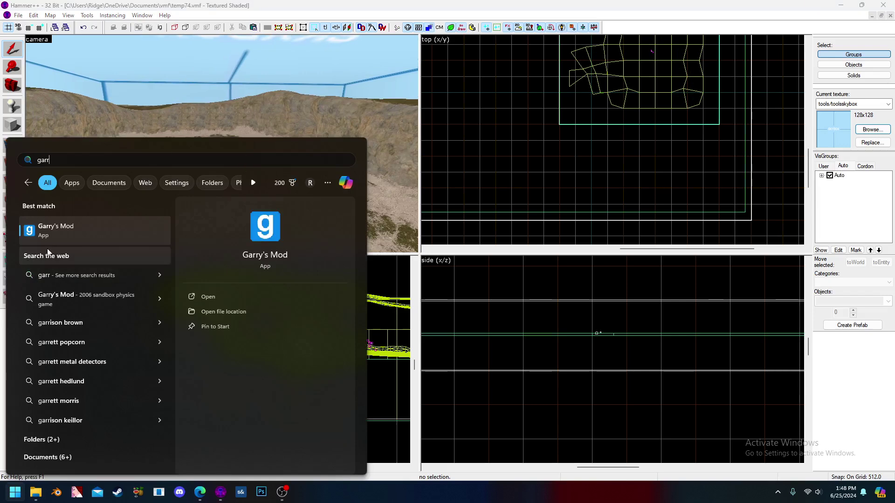
pyautogui.click(57, 230)
pyautogui.click(17, 15)
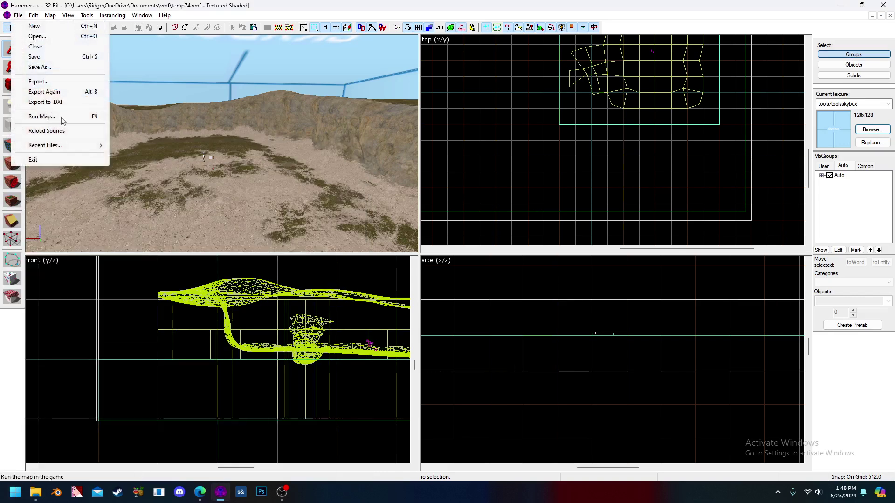
pyautogui.click(65, 117)
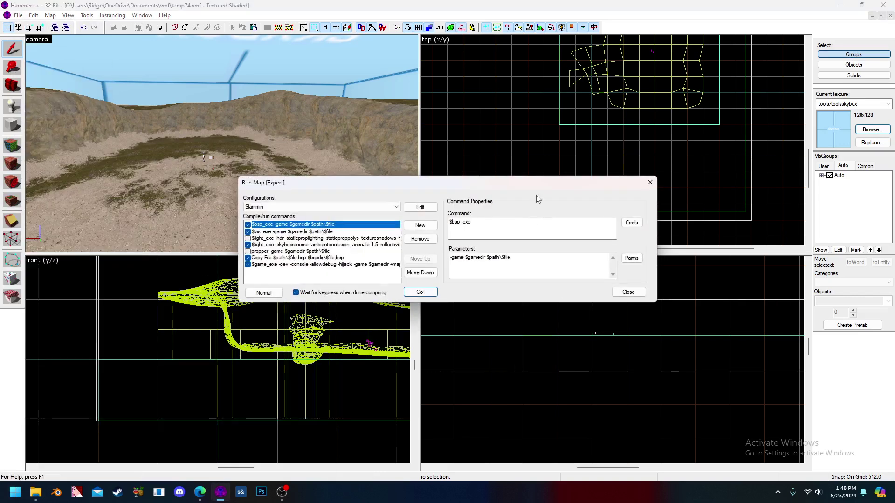
pyautogui.moveTo(537, 185); pyautogui.dragTo(614, 210)
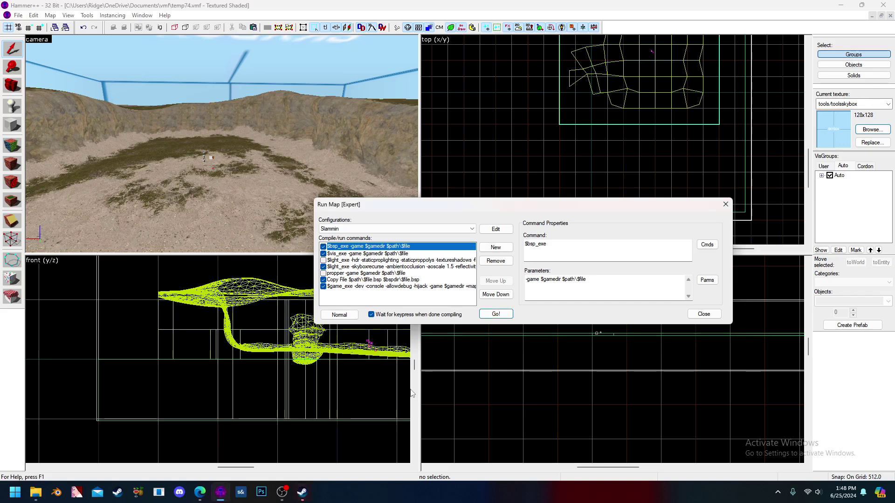
pyautogui.click(300, 493)
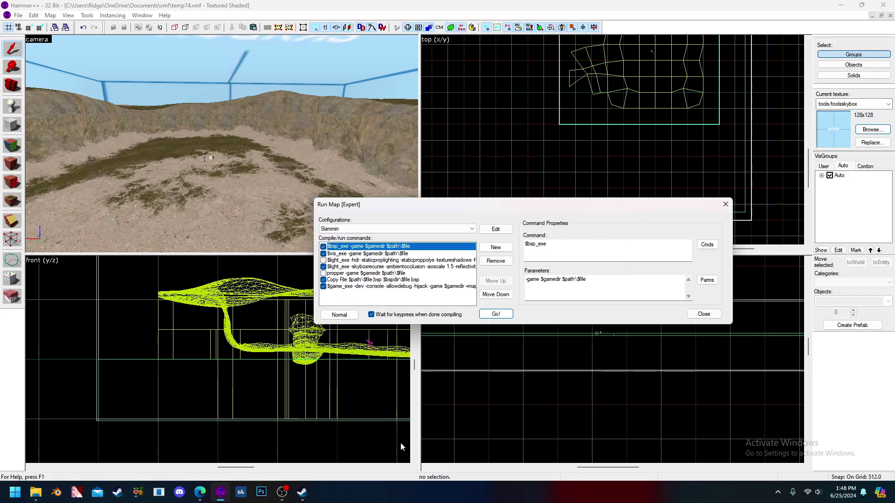
pyautogui.click(725, 205)
pyautogui.click(45, 41)
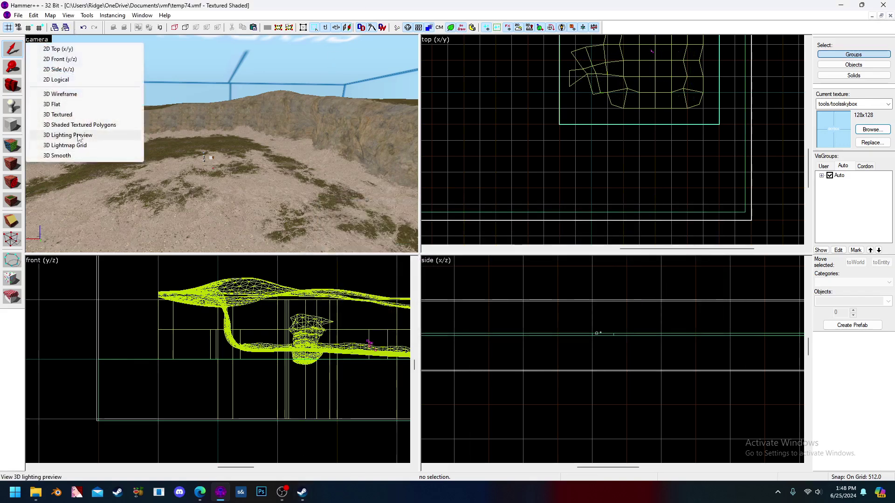
pyautogui.click(237, 199)
pyautogui.hotkey('shift', 'a')
pyautogui.hotkey('shift', 'a')
pyautogui.hotkey('shift', 'a')
pyautogui.click(235, 199)
pyautogui.click(278, 165)
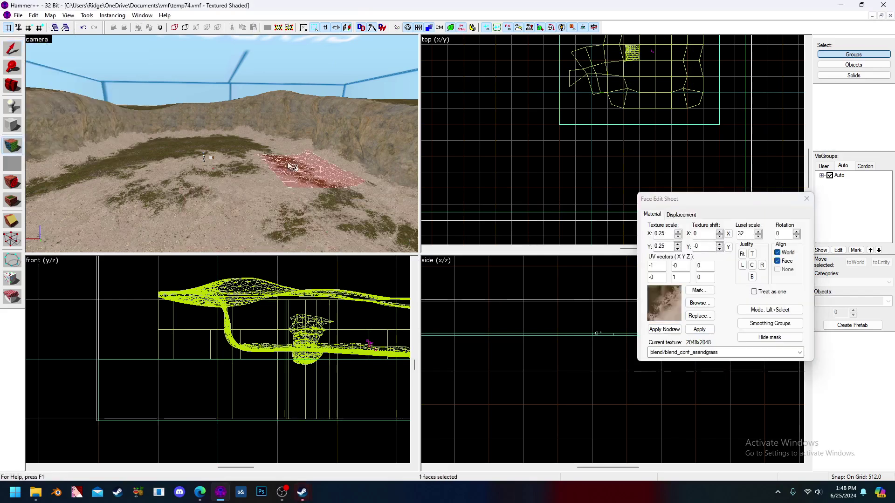
pyautogui.click(352, 201)
pyautogui.click(275, 198)
pyautogui.click(256, 180)
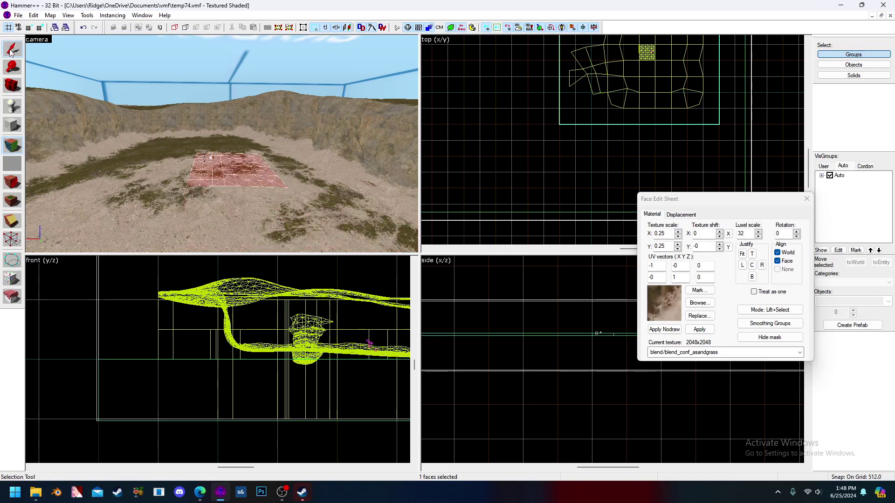
# Leave face editing and show the camera view in 3D lighting preview to check the canyon's shadows
pyautogui.click(12, 48)
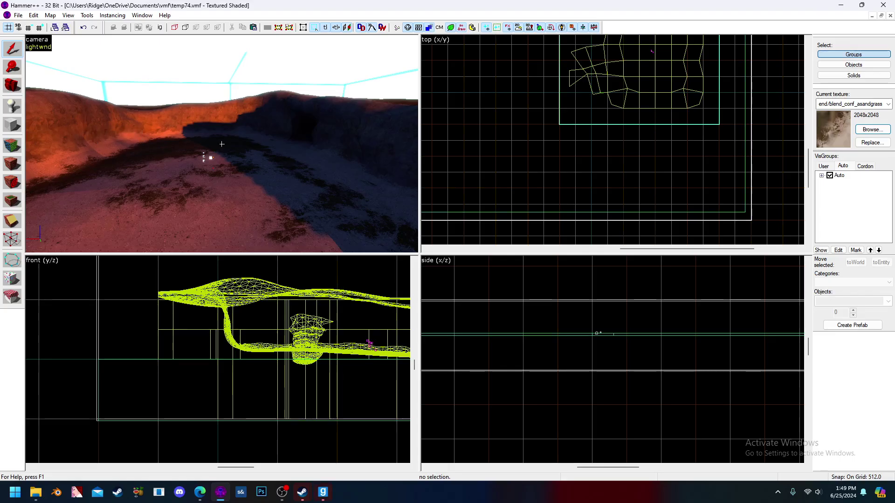
pyautogui.press('s')
pyautogui.press('z')
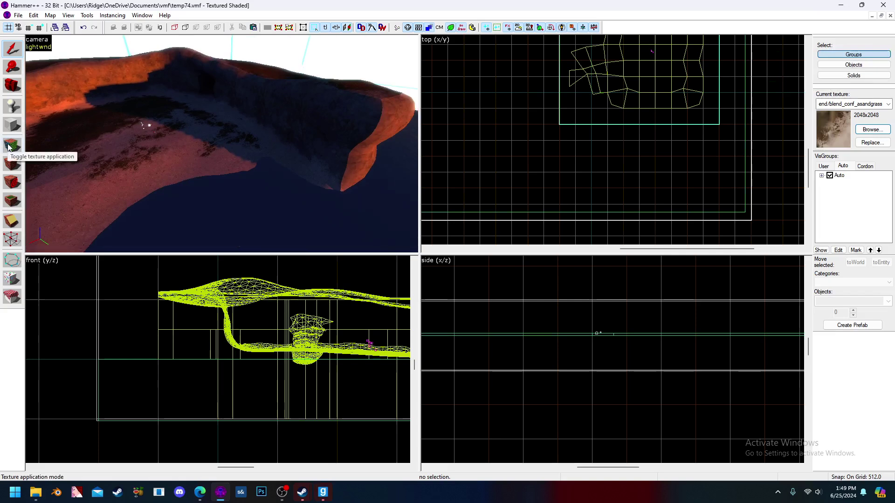
# Start face editing and select the displacement faces running along the canyon floor to the wall at its far end
pyautogui.click(12, 146)
pyautogui.click(244, 142)
pyautogui.scroll(-3, 150, 146)
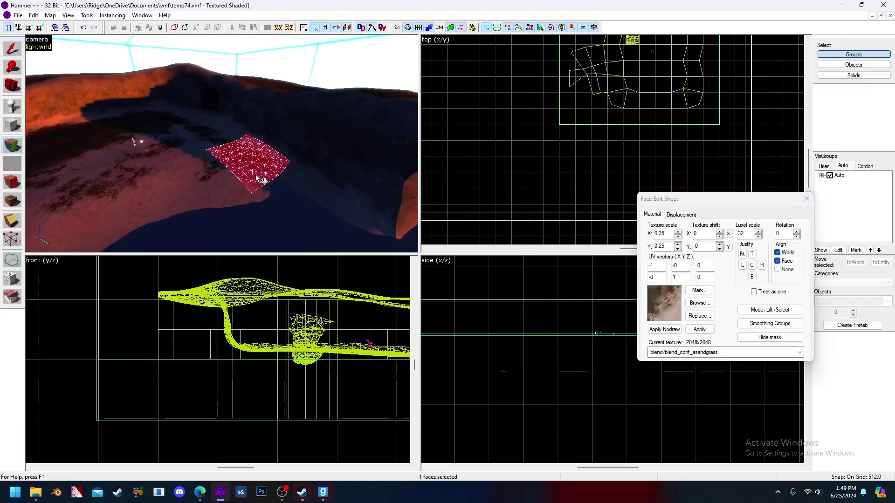
pyautogui.keyDown('ctrl'); pyautogui.click(270, 186); pyautogui.keyUp('ctrl')
pyautogui.keyDown('ctrl'); pyautogui.click(205, 160); pyautogui.keyUp('ctrl')
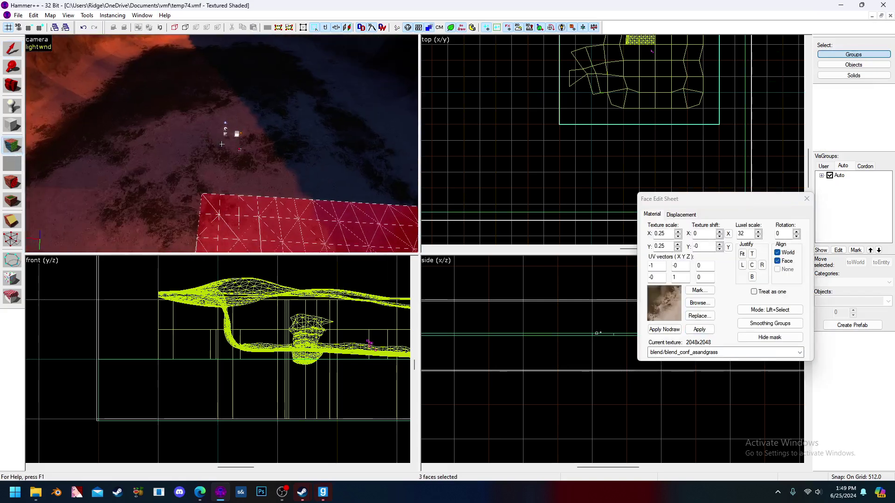
pyautogui.keyDown('ctrl'); pyautogui.click(221, 144); pyautogui.keyUp('ctrl')
pyautogui.keyDown('ctrl'); pyautogui.click(222, 144); pyautogui.keyUp('ctrl')
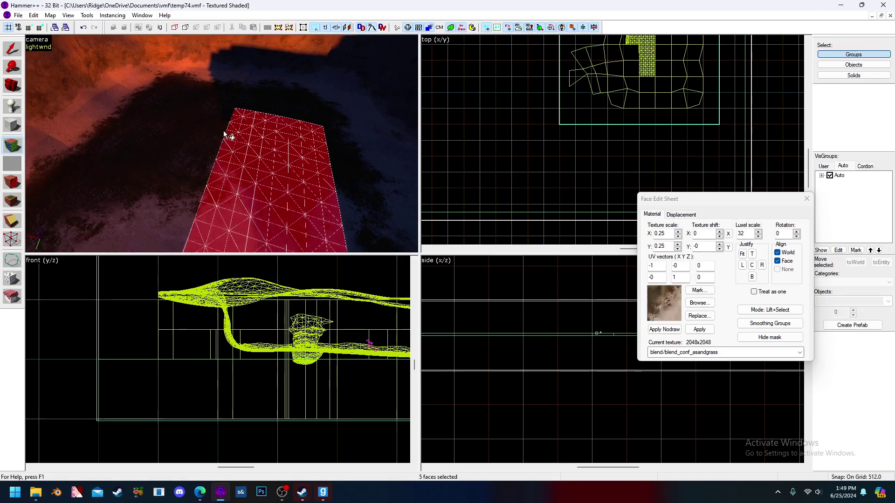
pyautogui.keyDown('ctrl'); pyautogui.click(228, 119); pyautogui.keyUp('ctrl')
pyautogui.keyDown('ctrl'); pyautogui.click(226, 94); pyautogui.keyUp('ctrl')
pyautogui.keyDown('ctrl'); pyautogui.click(230, 60); pyautogui.keyUp('ctrl')
pyautogui.keyDown('ctrl'); pyautogui.click(283, 57); pyautogui.keyUp('ctrl')
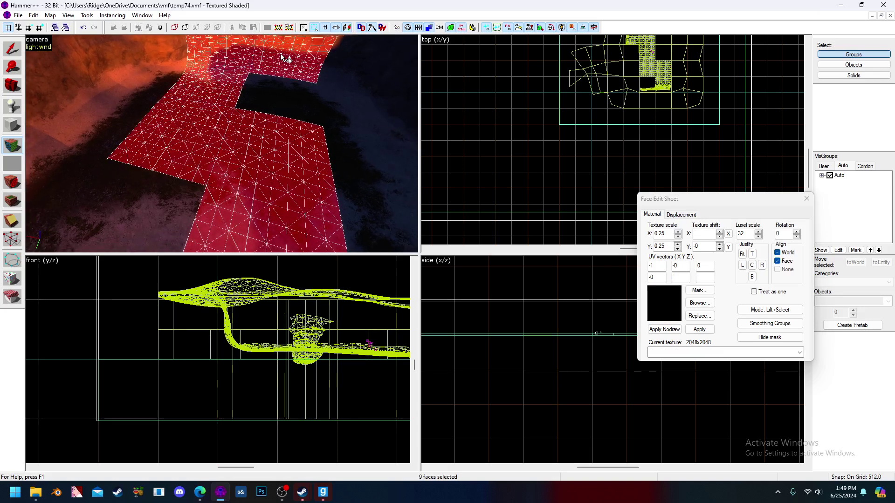
# Add the displacement faces of the curved corner and the shaded canyon wall to the face selection
pyautogui.press('z')
pyautogui.press('z')
pyautogui.keyDown('ctrl'); pyautogui.click(198, 130); pyautogui.keyUp('ctrl')
pyautogui.keyDown('ctrl'); pyautogui.click(211, 114); pyautogui.keyUp('ctrl')
pyautogui.keyDown('ctrl'); pyautogui.click(239, 91); pyautogui.keyUp('ctrl')
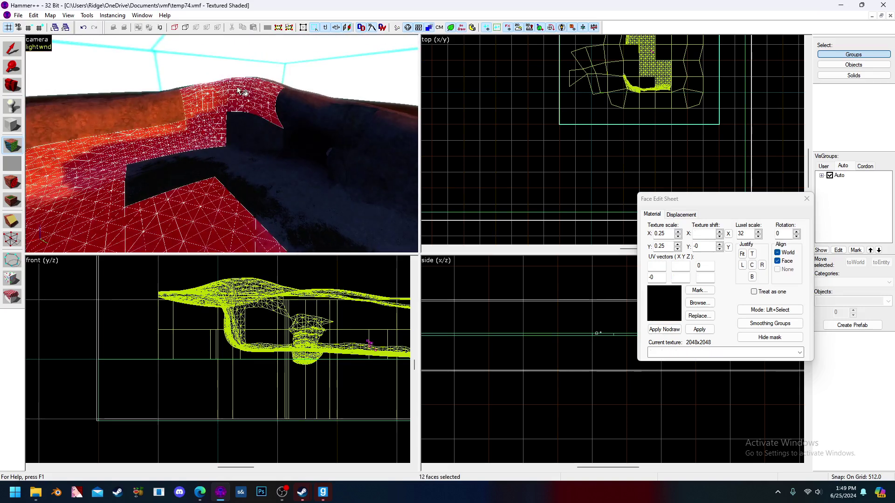
pyautogui.press('z')
pyautogui.press('w')
pyautogui.press('z')
pyautogui.keyDown('ctrl'); pyautogui.click(221, 144); pyautogui.keyUp('ctrl')
pyautogui.press('s')
pyautogui.press('d')
pyautogui.keyDown('ctrl'); pyautogui.click(257, 127); pyautogui.keyUp('ctrl')
pyautogui.keyDown('ctrl'); pyautogui.click(280, 137); pyautogui.keyUp('ctrl')
pyautogui.keyDown('ctrl'); pyautogui.click(291, 169); pyautogui.keyUp('ctrl')
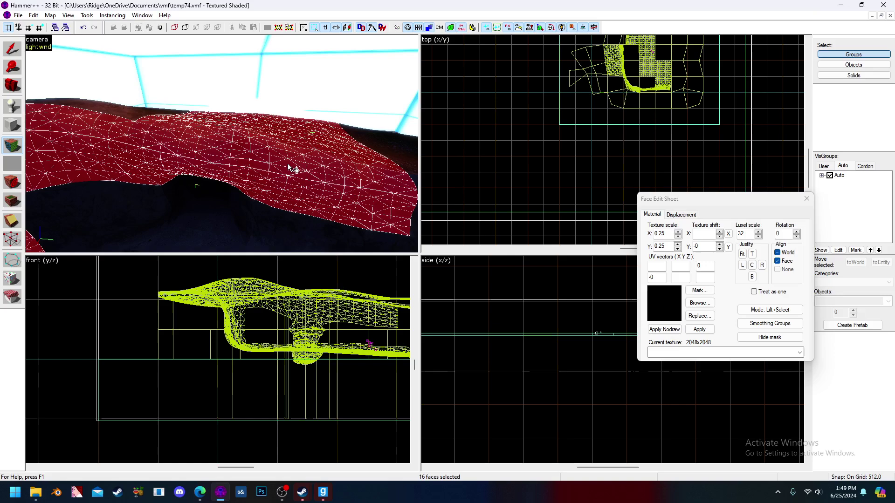
# Extend the face selection along the shaded wall toward its rounded end at the canyon mouth
pyautogui.press('z')
pyautogui.press('d')
pyautogui.press('z')
pyautogui.keyDown('ctrl'); pyautogui.click(222, 132); pyautogui.keyUp('ctrl')
pyautogui.keyDown('ctrl'); pyautogui.click(225, 110); pyautogui.keyUp('ctrl')
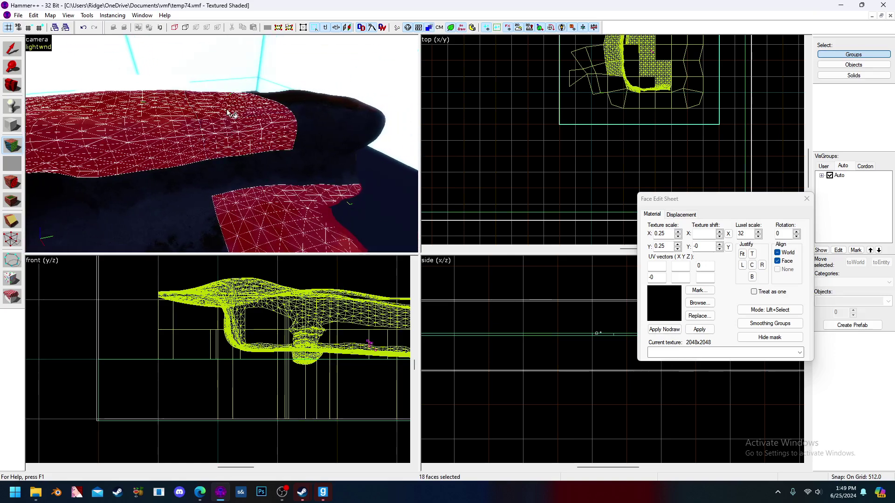
pyautogui.press('d')
pyautogui.keyDown('ctrl'); pyautogui.click(285, 101); pyautogui.keyUp('ctrl')
pyautogui.keyDown('ctrl'); pyautogui.click(314, 122); pyautogui.keyUp('ctrl')
# Add the rounded end of the shaded wall and its lower faces near the water to the face selection
pyautogui.press('z')
pyautogui.press('w')
pyautogui.press('d')
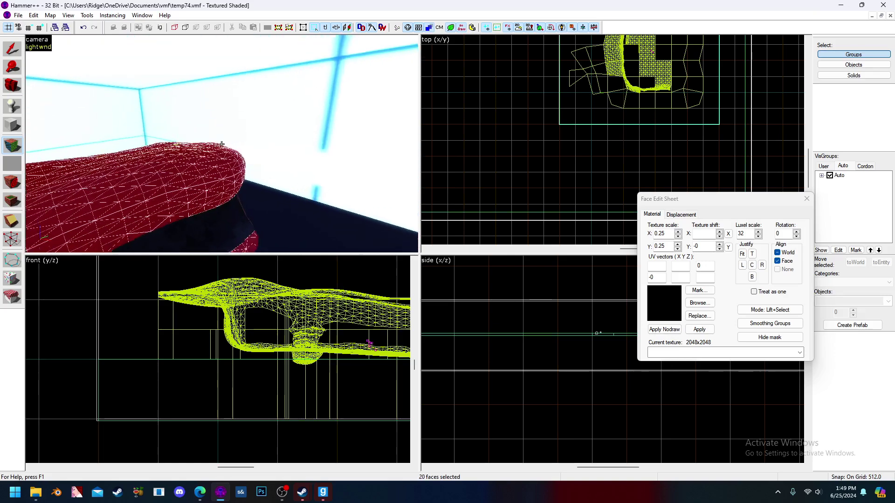
pyautogui.press('z')
pyautogui.keyDown('ctrl'); pyautogui.click(203, 156); pyautogui.keyUp('ctrl')
pyautogui.press('z')
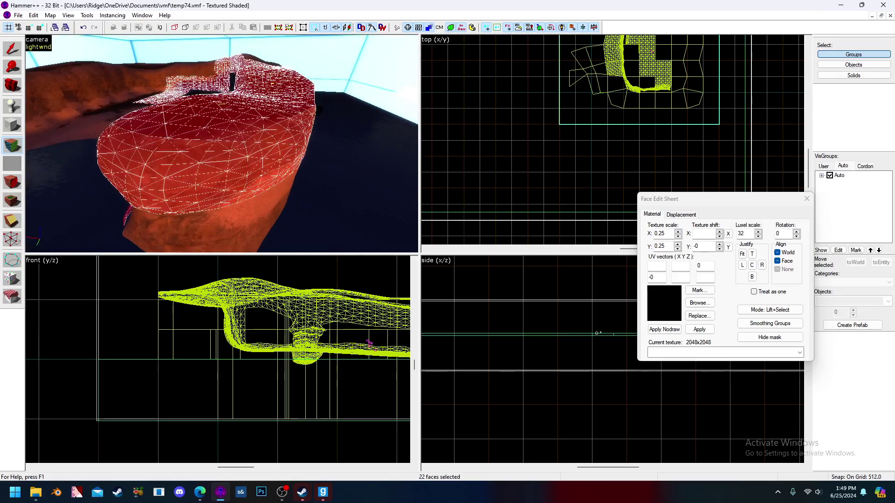
pyautogui.press('z')
pyautogui.keyDown('ctrl'); pyautogui.click(221, 144); pyautogui.keyUp('ctrl')
pyautogui.press('z')
pyautogui.press('a')
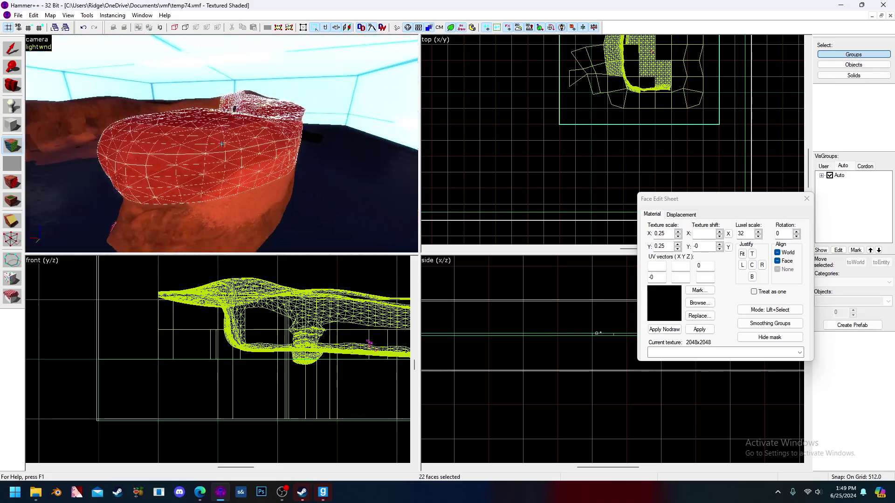
pyautogui.press('z')
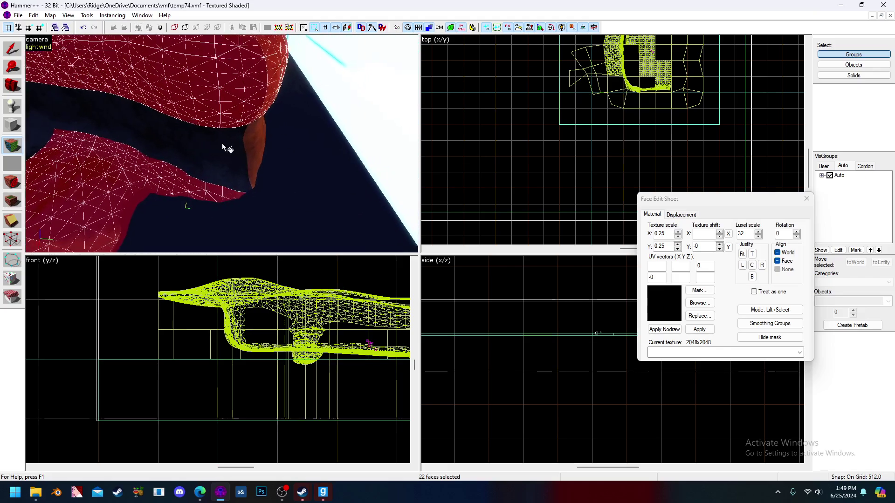
pyautogui.keyDown('ctrl'); pyautogui.click(226, 148); pyautogui.keyUp('ctrl')
pyautogui.keyDown('ctrl'); pyautogui.click(253, 148); pyautogui.keyUp('ctrl')
pyautogui.press('z')
pyautogui.press('z')
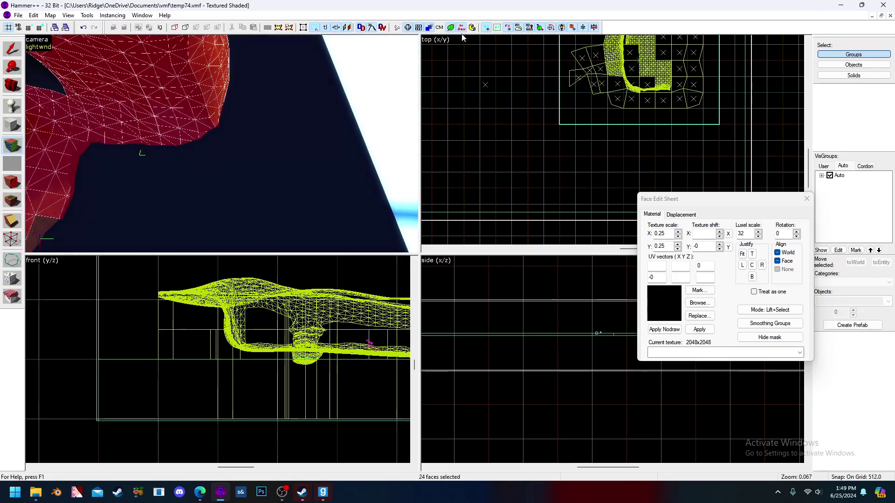
# Expand the automatic visgroups and hide the Water group under World Geometry
pyautogui.click(822, 176)
pyautogui.click(848, 212)
pyautogui.press('z')
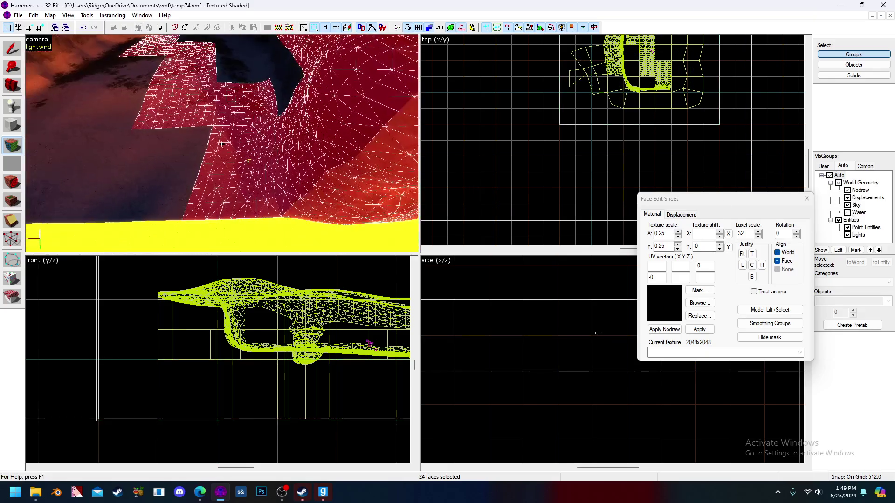
# Add the floor faces at the canyon mouth and the start of the opposite sunlit wall to the face selection
pyautogui.press('z')
pyautogui.keyDown('ctrl'); pyautogui.click(117, 149); pyautogui.keyUp('ctrl')
pyautogui.press('z')
pyautogui.press('z')
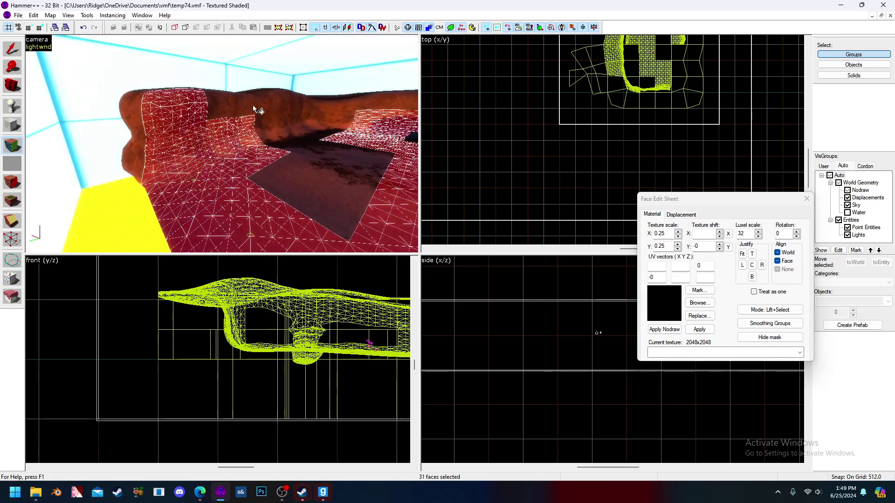
pyautogui.press('z')
pyautogui.press('w')
pyautogui.press('z')
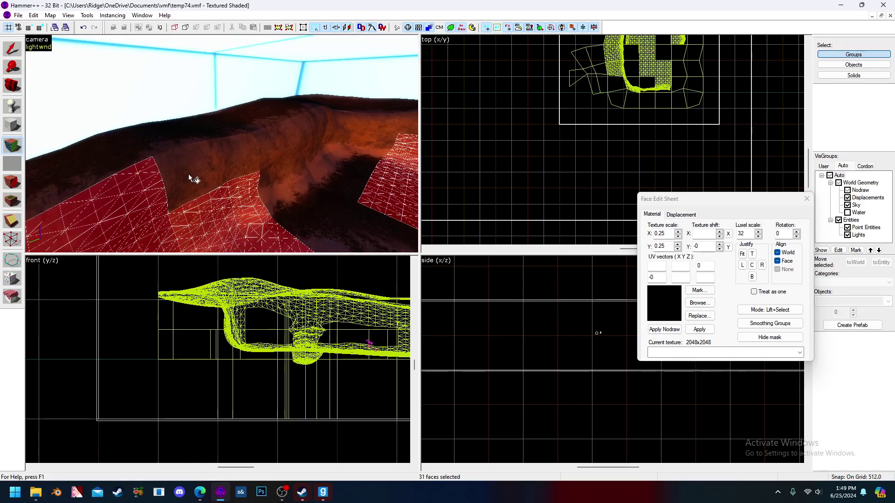
# Add the remaining sunlit wall faces and the adjoining floor faces back to the canyon's far end to the selection
pyautogui.press('z')
pyautogui.press('w')
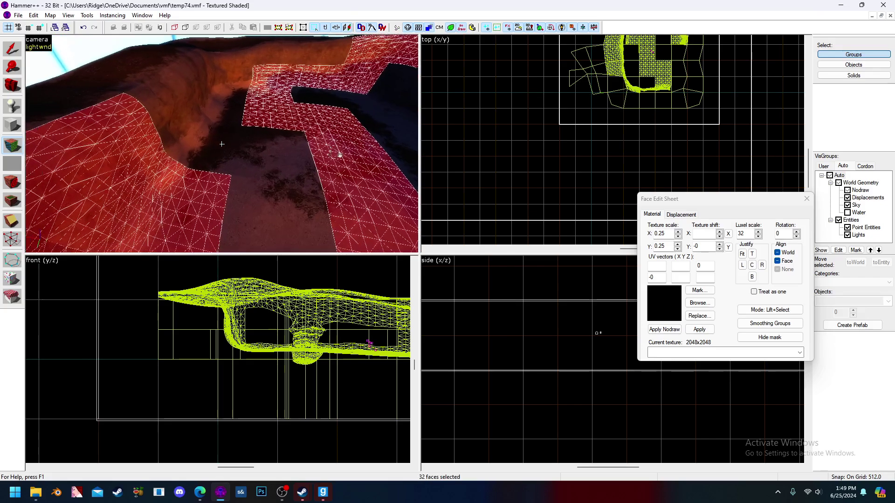
pyautogui.press('z')
pyautogui.keyDown('ctrl'); pyautogui.click(183, 123); pyautogui.keyUp('ctrl')
pyautogui.keyDown('ctrl'); pyautogui.click(184, 137); pyautogui.keyUp('ctrl')
pyautogui.keyDown('ctrl'); pyautogui.click(196, 107); pyautogui.keyUp('ctrl')
pyautogui.keyDown('ctrl'); pyautogui.click(212, 113); pyautogui.keyUp('ctrl')
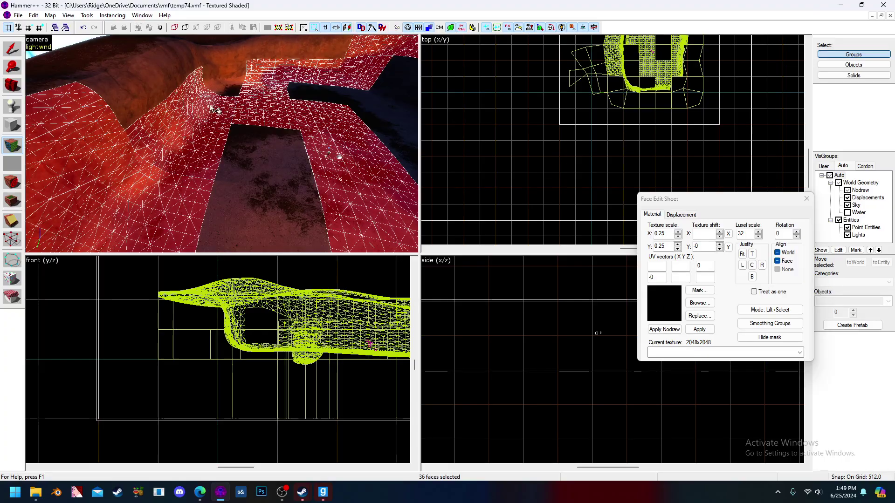
pyautogui.keyDown('ctrl'); pyautogui.click(212, 85); pyautogui.keyUp('ctrl')
pyautogui.keyDown('ctrl'); pyautogui.click(228, 89); pyautogui.keyUp('ctrl')
# Set the luxel scale of the selected canyon faces to 8 and leave face editing
pyautogui.press('z')
pyautogui.press('s')
pyautogui.press('s')
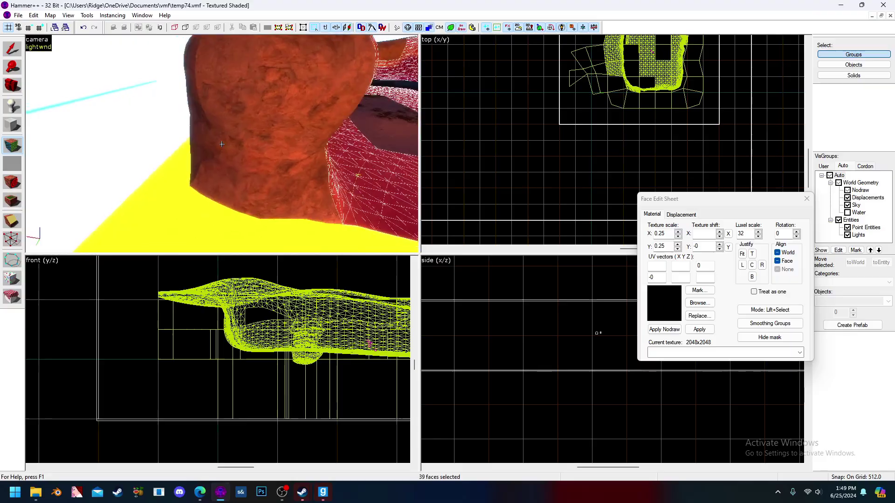
pyautogui.press('w')
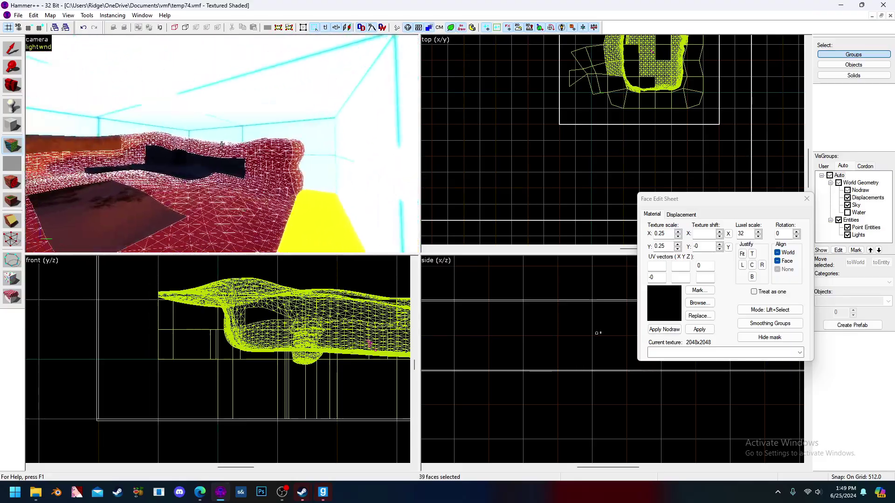
pyautogui.press('s')
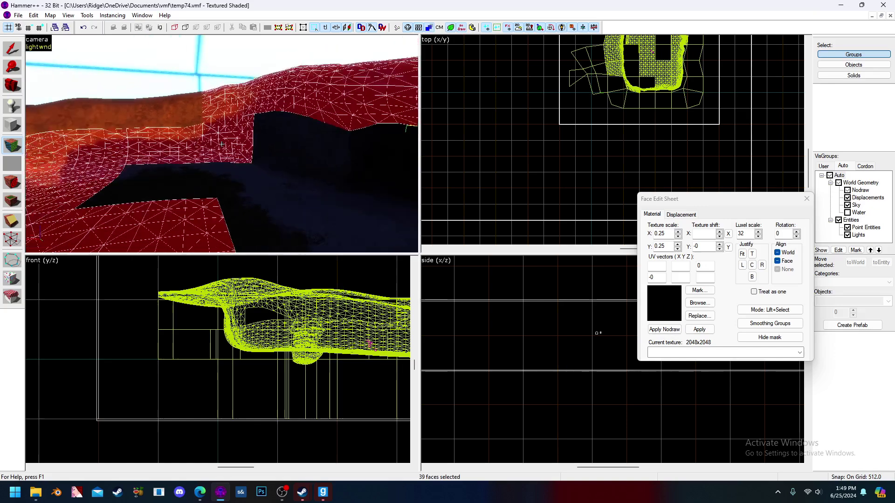
pyautogui.doubleClick(739, 233)
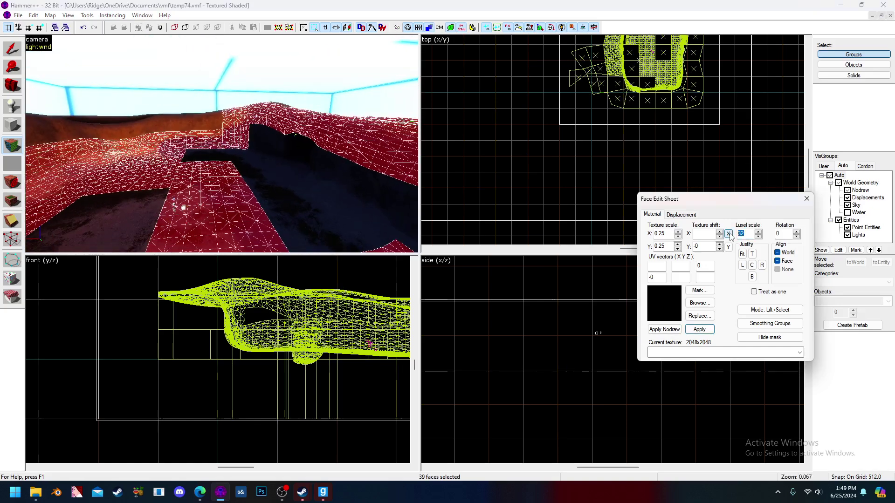
pyautogui.click(16, 47)
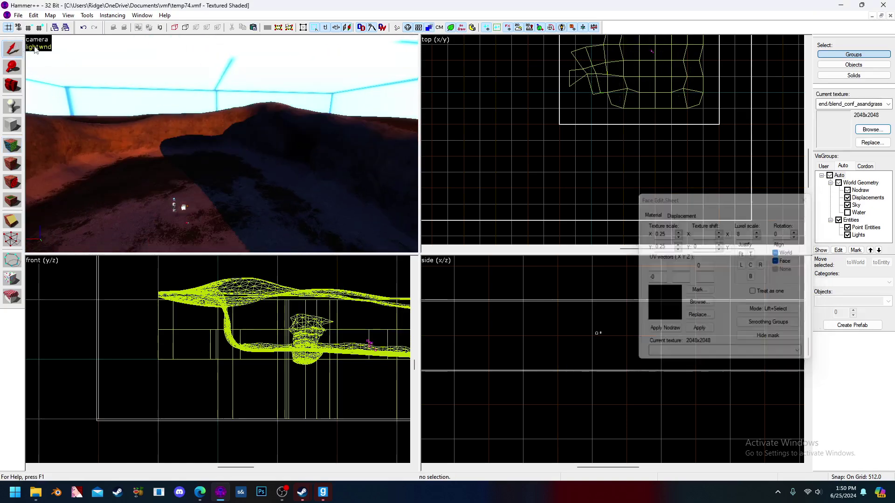
# Show the hidden Water geometry again by turning all automatic visgroups back on
pyautogui.click(40, 47)
pyautogui.click(77, 45)
pyautogui.click(153, 27)
pyautogui.press('z')
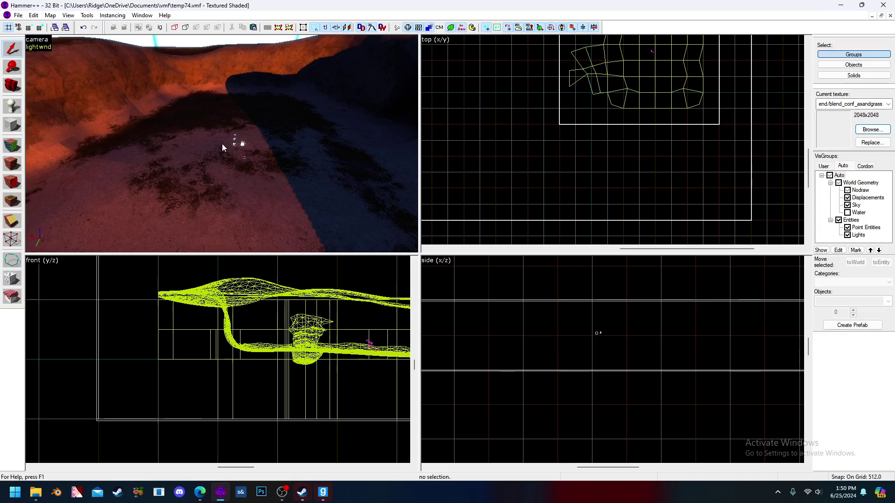
pyautogui.press('z')
pyautogui.press('s')
pyautogui.press('z')
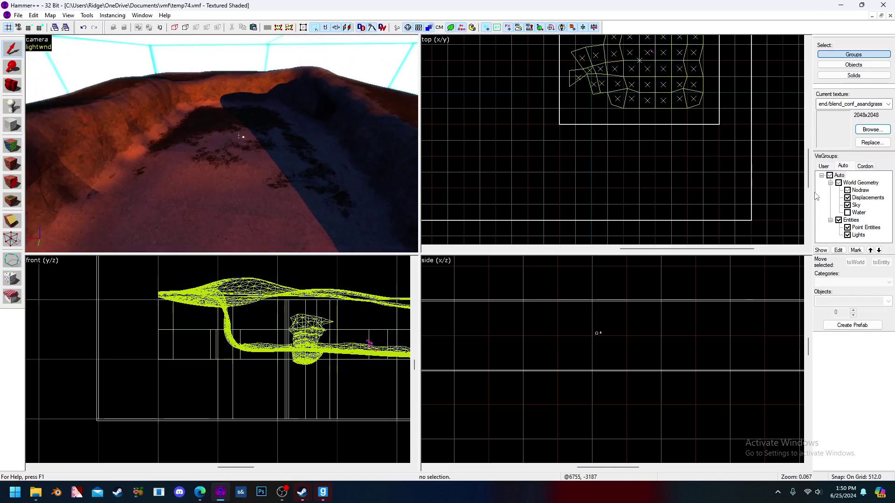
pyautogui.click(829, 176)
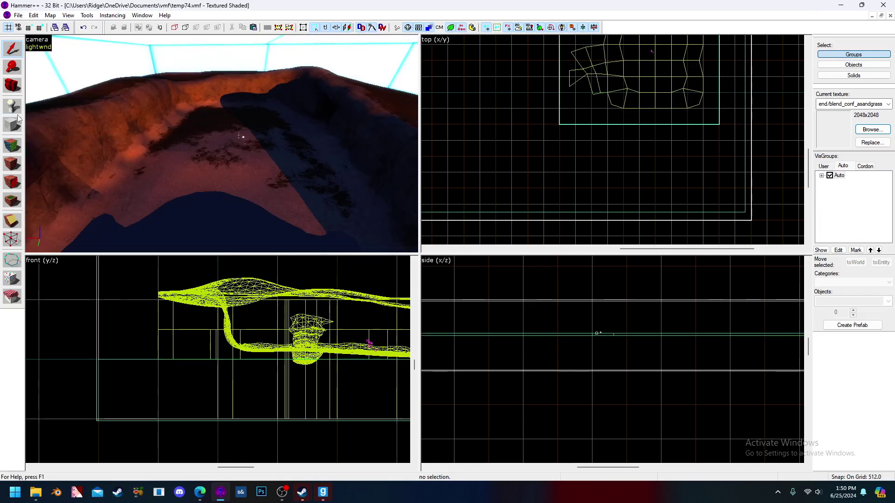
# Place an info_player_deathmatch entity on the sunlit canyon floor near the light and control entities
pyautogui.click(12, 112)
pyautogui.press('w')
pyautogui.press('d')
pyautogui.click(236, 209)
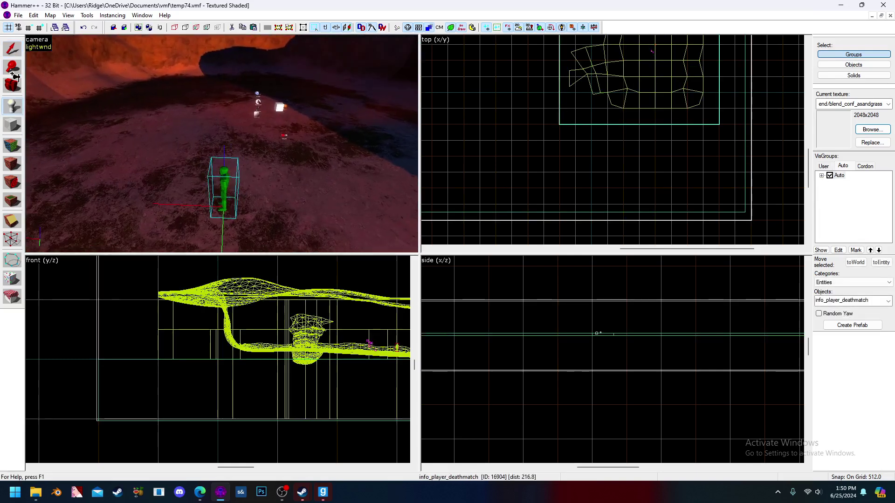
# Change the class of the entity placed on the canyon floor to env_cubemap and apply it
pyautogui.click(16, 52)
pyautogui.doubleClick(214, 186)
pyautogui.doubleClick(360, 177)
pyautogui.write('cube')
pyautogui.click(353, 184)
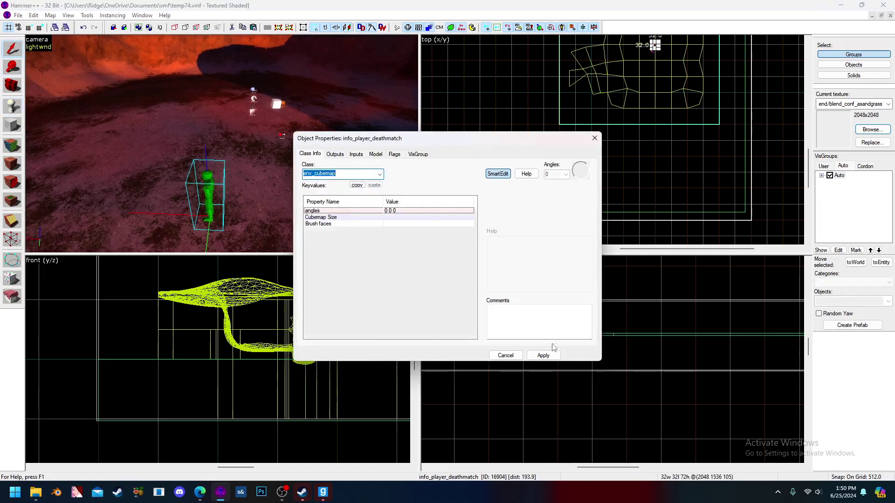
pyautogui.click(543, 355)
pyautogui.click(595, 138)
# Set the grid snap to 64 and raise the canyon cubemap 64 units above the floor
pyautogui.scroll(5, 604, 112)
pyautogui.scroll(2, 606, 109)
pyautogui.press('[')
pyautogui.press('[')
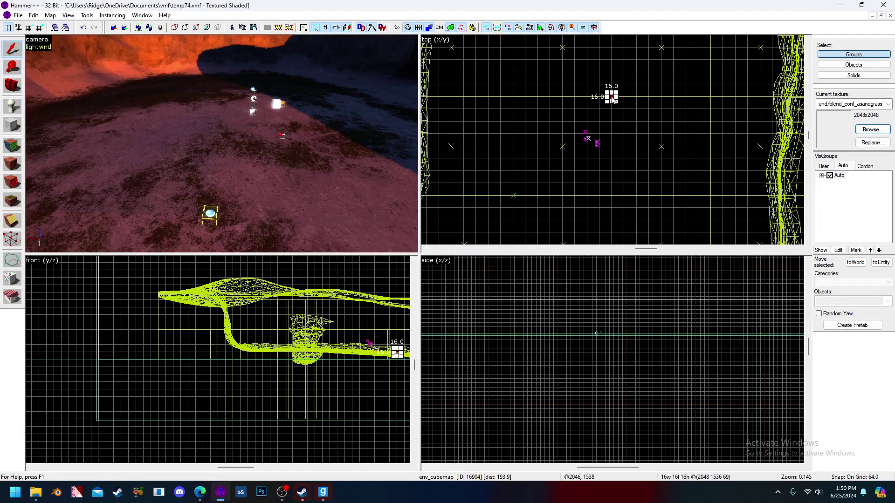
pyautogui.scroll(8, 612, 103)
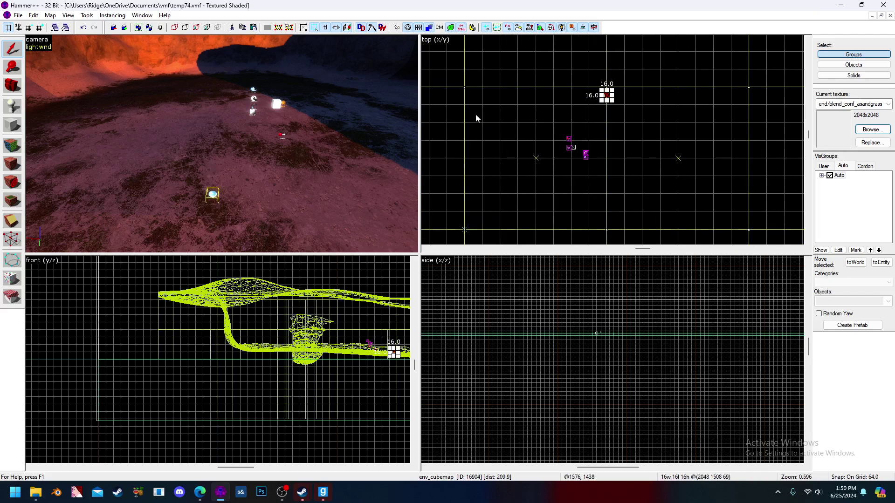
pyautogui.scroll(5, 646, 316)
pyautogui.scroll(-4, 646, 316)
pyautogui.scroll(9, 709, 396)
pyautogui.press('Up')
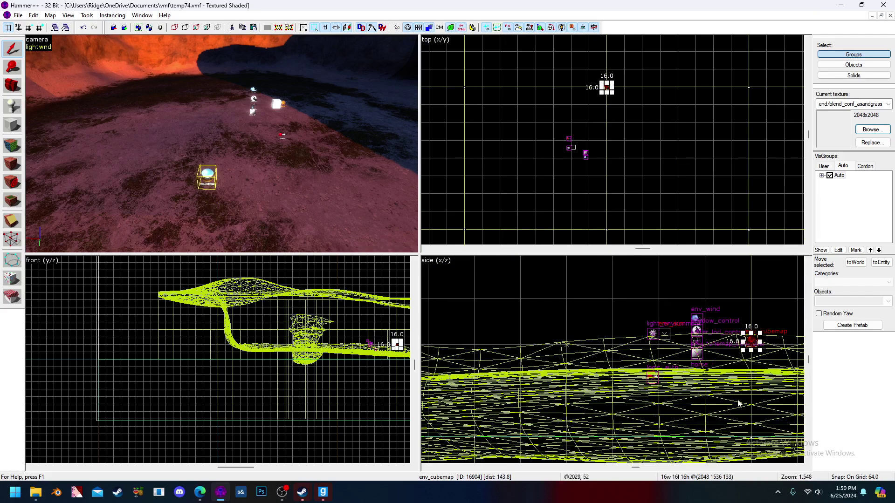
# Try to place another entity on the canyon floor beside the cubemap and undo the placement
pyautogui.press('d')
pyautogui.press('z')
pyautogui.press('w')
pyautogui.press('z')
pyautogui.hotkey('shift', 'e')
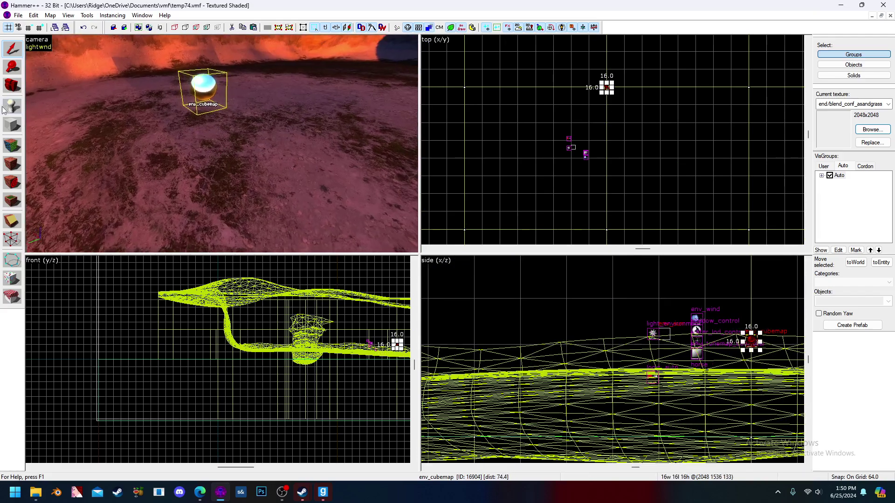
pyautogui.click(224, 181)
pyautogui.press('z')
pyautogui.press('w')
pyautogui.press('z')
pyautogui.hotkey('ctrl', 'z')
pyautogui.press('z')
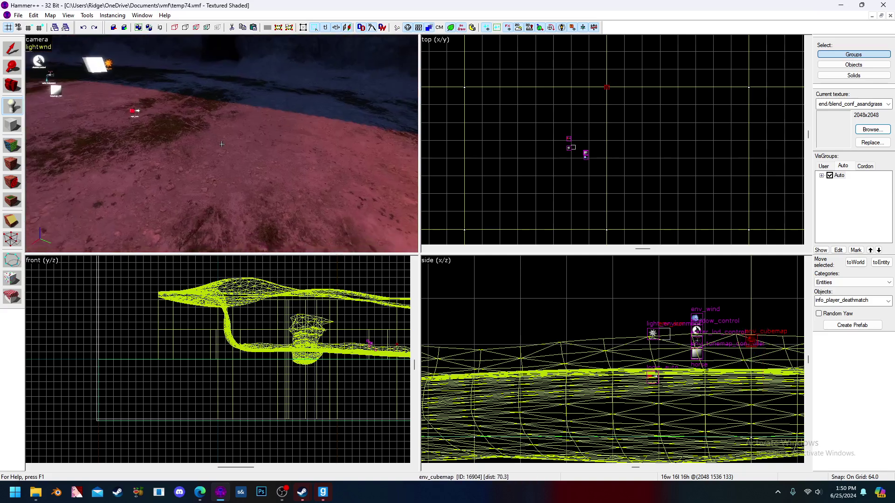
pyautogui.press('s')
pyautogui.press('z')
pyautogui.click(16, 49)
# Turn off the lighting preview in the 3D camera view
pyautogui.press('z')
pyautogui.press('z')
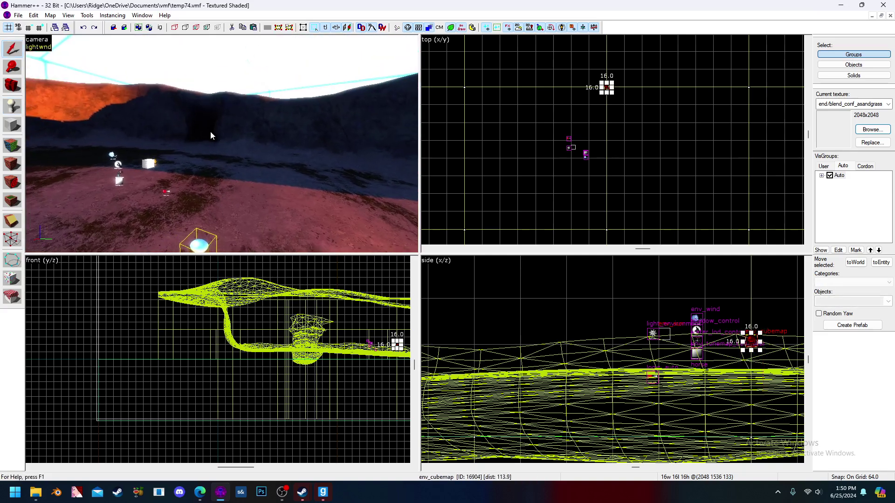
pyautogui.press('z')
pyautogui.press('s')
pyautogui.press('z')
pyautogui.press('s')
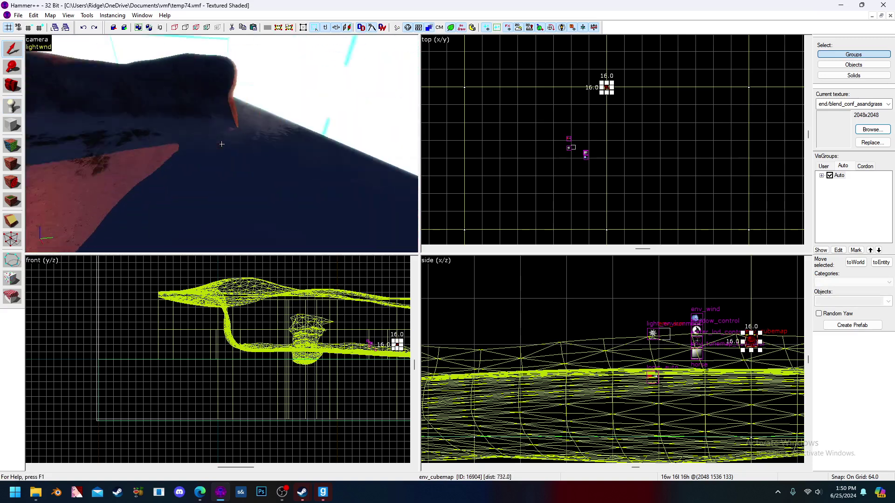
pyautogui.press('s')
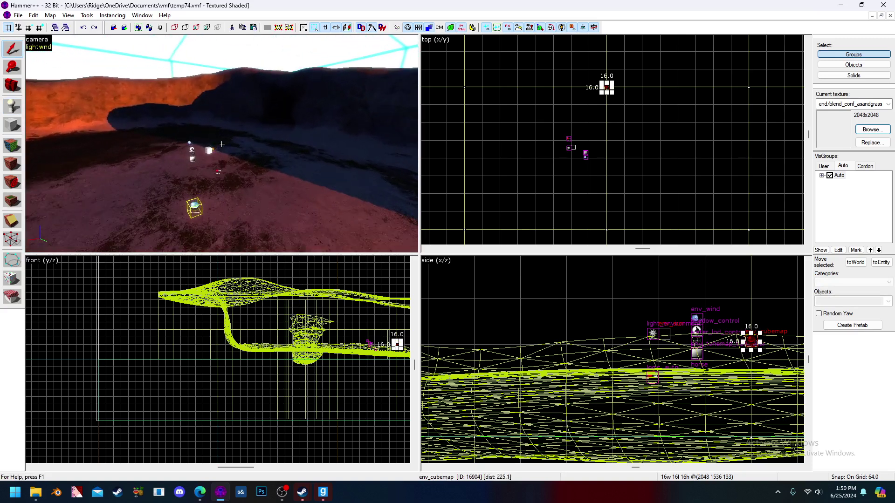
pyautogui.press('s')
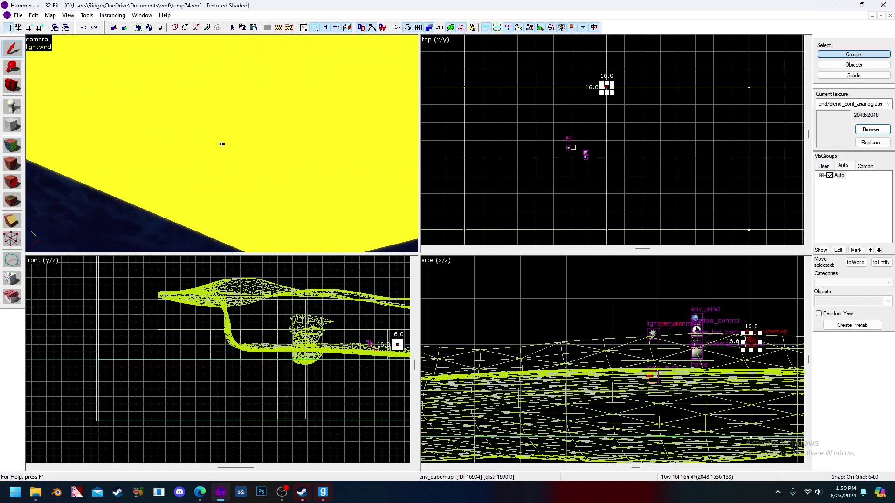
pyautogui.press('z')
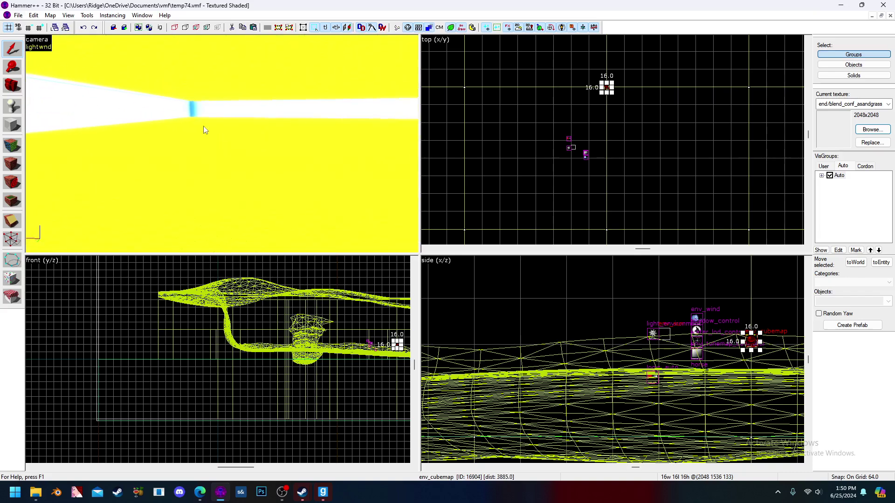
pyautogui.click(42, 43)
pyautogui.click(79, 124)
pyautogui.press('z')
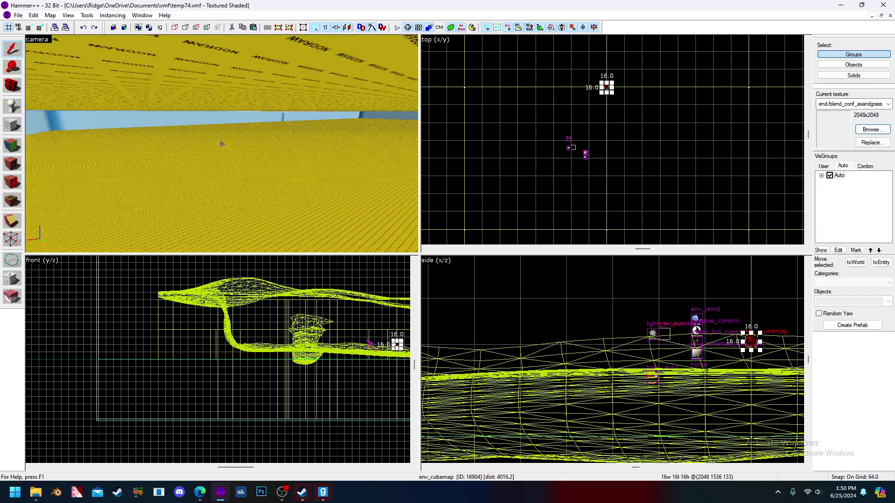
# Place an info_player_deathmatch entity on the skybox water surface outside the nodraw pit
pyautogui.press('s')
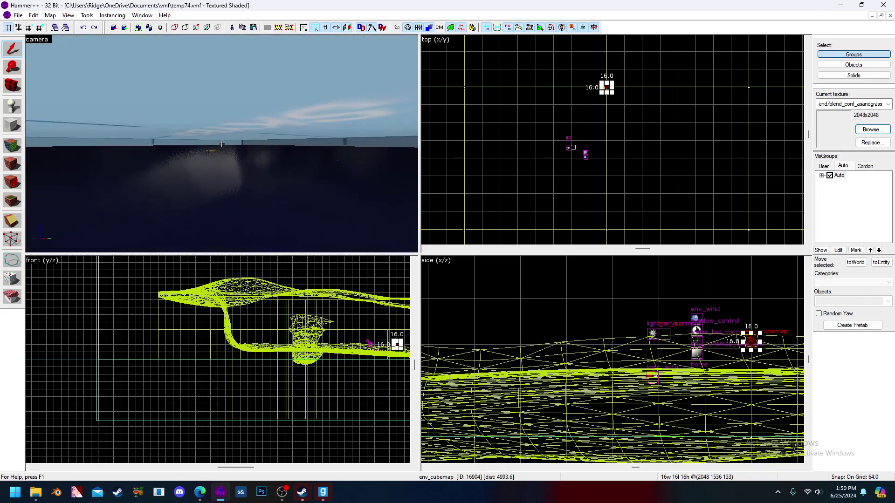
pyautogui.press('s')
pyautogui.press('z')
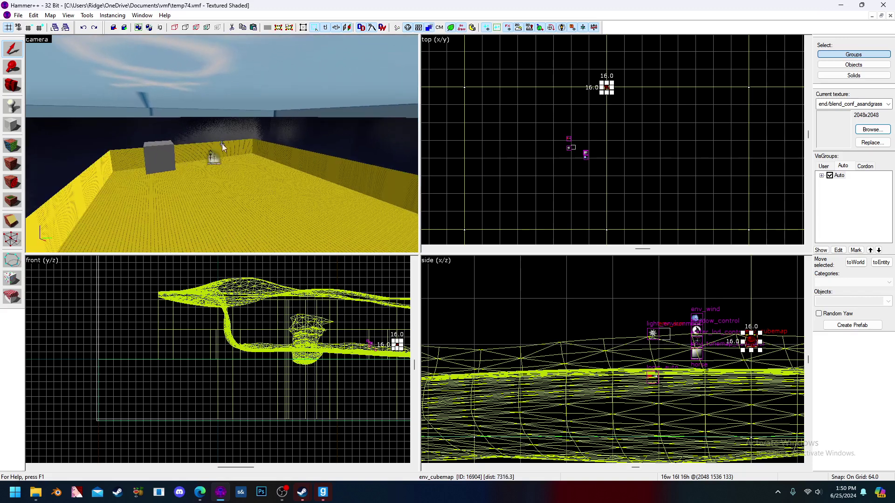
pyautogui.press('s')
pyautogui.hotkey('shift', 'e')
pyautogui.press('z')
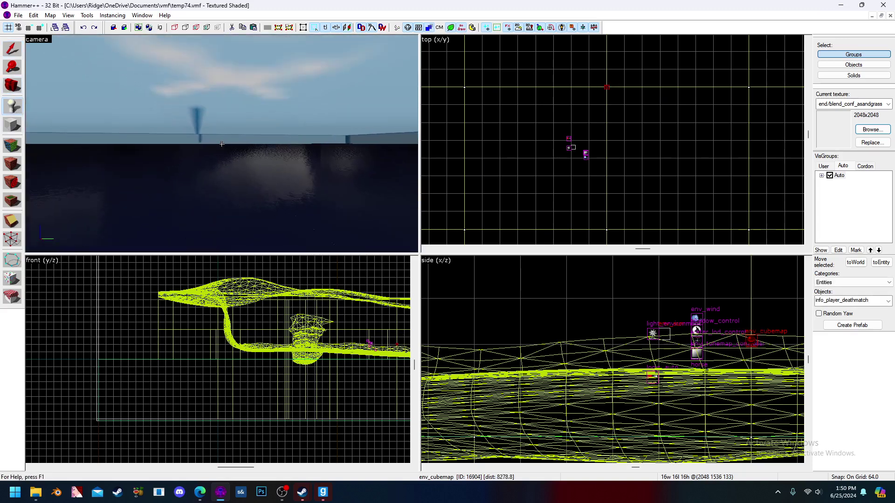
pyautogui.press('z')
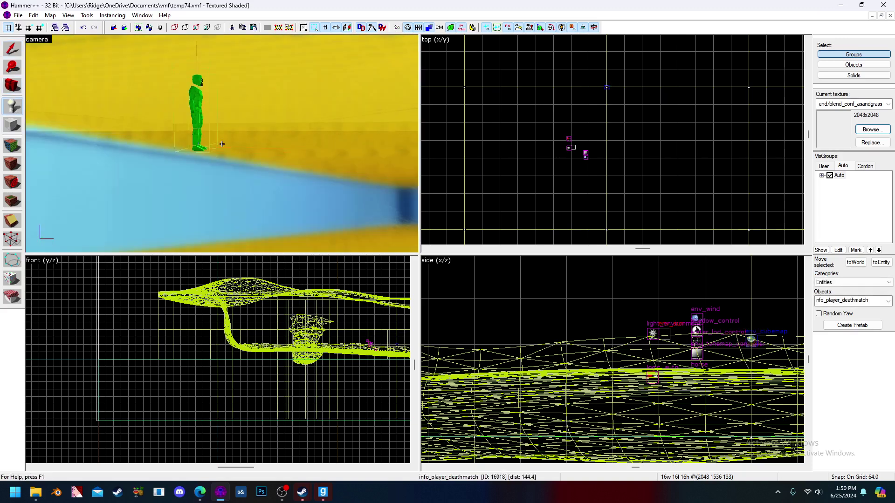
pyautogui.press('w')
pyautogui.press('s')
# Change the class of the entity on the skybox water to env_cubemap and apply it
pyautogui.click(11, 53)
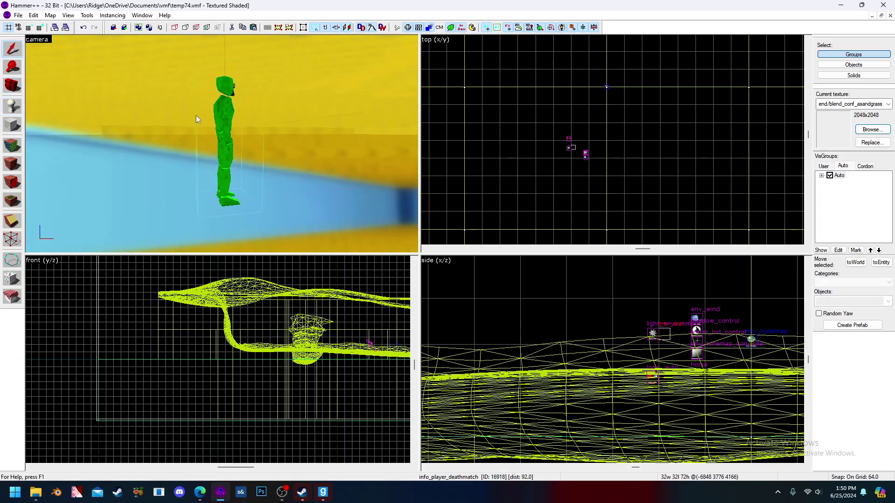
pyautogui.doubleClick(228, 117)
pyautogui.doubleClick(371, 175)
pyautogui.write('cub')
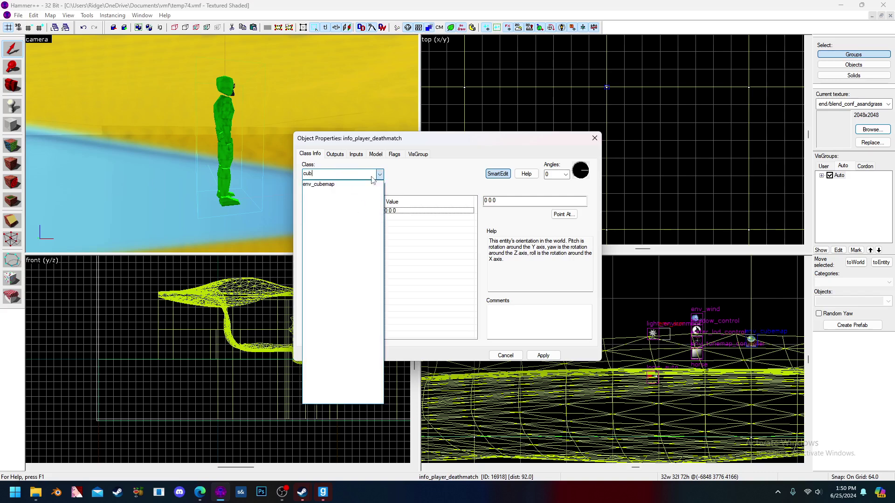
pyautogui.click(321, 184)
pyautogui.click(548, 355)
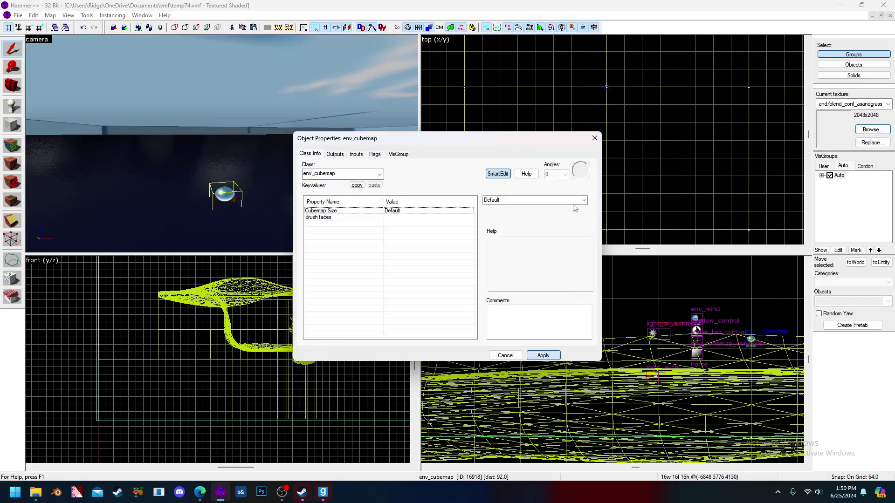
pyautogui.click(593, 138)
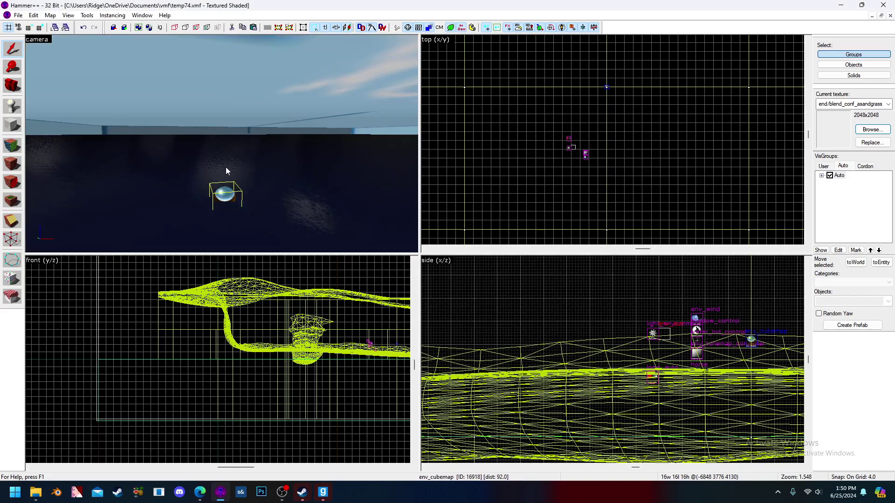
# Set the grid snap to 8 and raise the skybox cubemap 8 units above the water surface
pyautogui.scroll(-12, 556, 323)
pyautogui.scroll(3, 672, 401)
pyautogui.scroll(-5, 672, 401)
pyautogui.scroll(16, 672, 401)
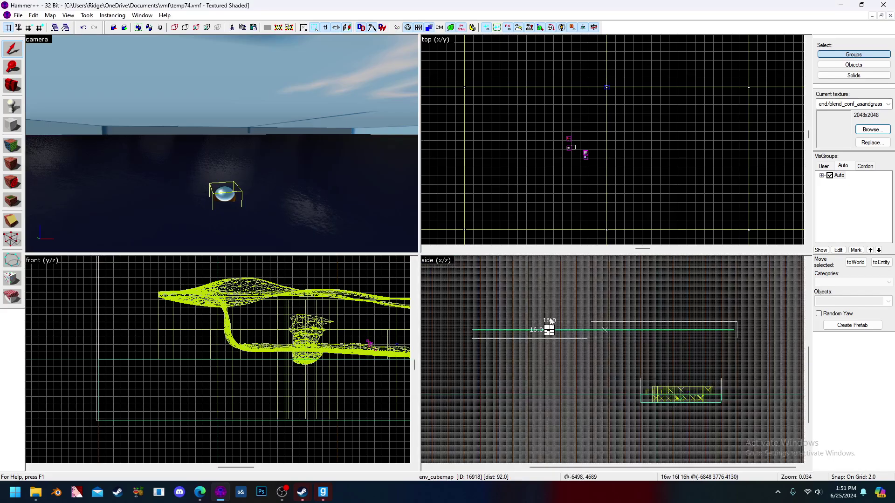
pyautogui.press(']')
pyautogui.press(']')
pyautogui.press('Up')
pyautogui.press('z')
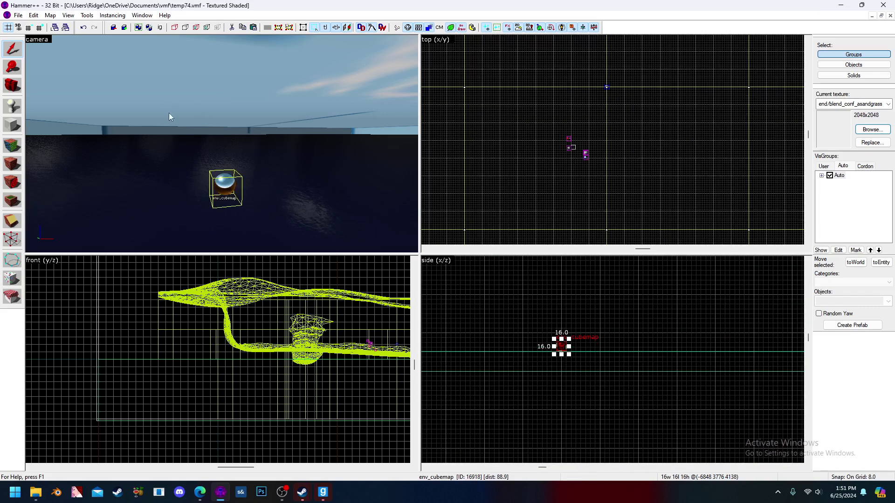
# Pick the skybox water face beneath the cubemap as the first entry of its Brush faces property
pyautogui.press('w')
pyautogui.press('z')
pyautogui.hotkey('alt', 'Return')
pyautogui.scroll(-2, 217, 162)
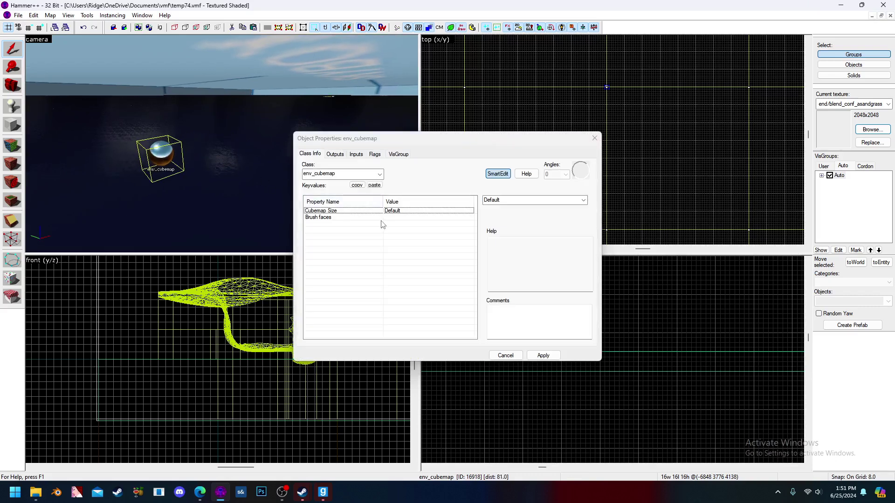
pyautogui.click(387, 218)
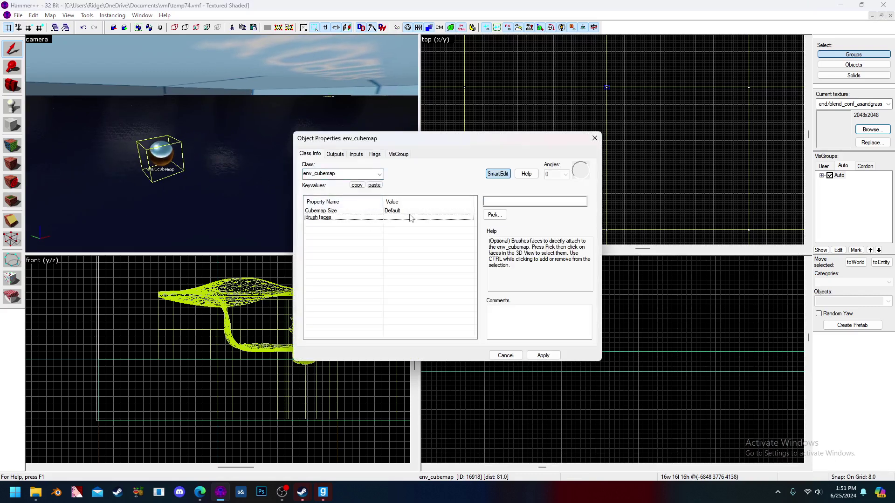
pyautogui.click(495, 215)
pyautogui.click(261, 148)
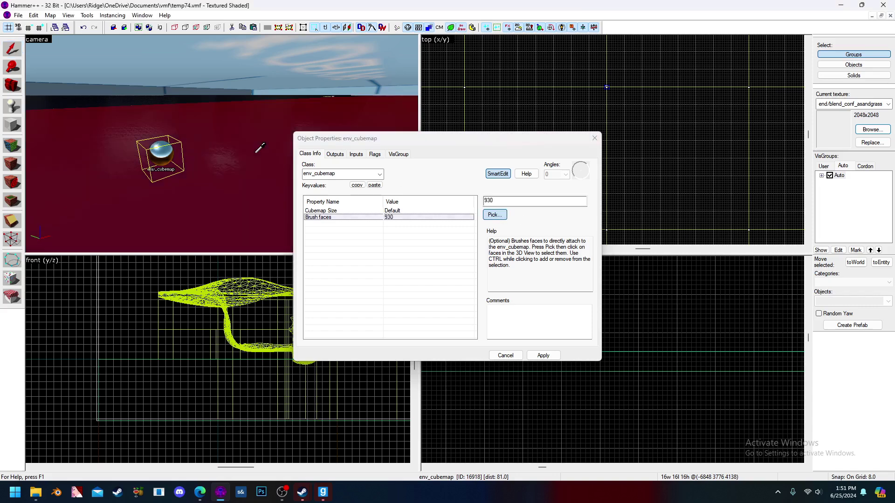
# Add the three other skybox water faces around the nodraw pit to the cubemap's Brush faces
pyautogui.press('s')
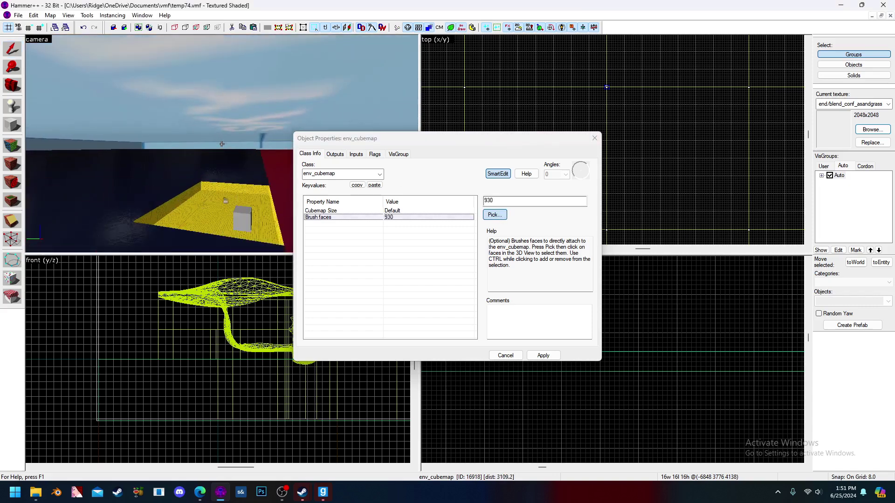
pyautogui.press('z')
pyautogui.keyDown('ctrl'); pyautogui.click(242, 148); pyautogui.keyUp('ctrl')
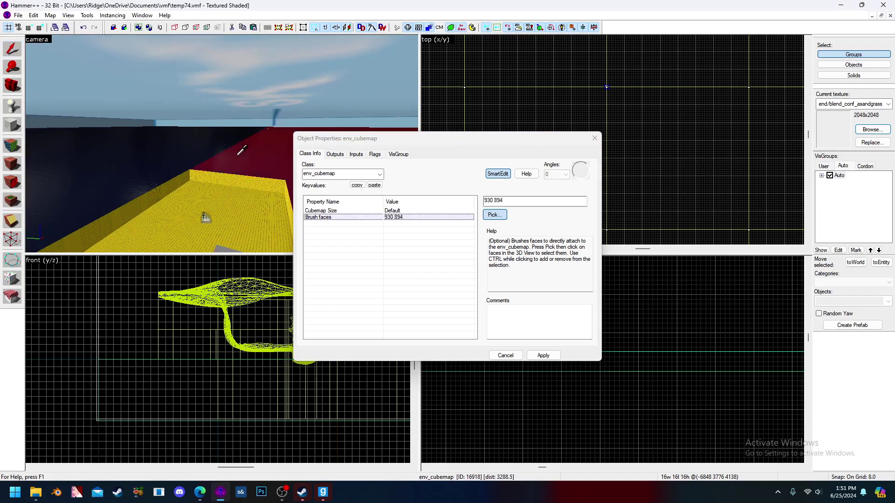
pyautogui.keyDown('ctrl'); pyautogui.click(187, 146); pyautogui.keyUp('ctrl')
pyautogui.press('w')
pyautogui.keyDown('ctrl'); pyautogui.click(244, 146); pyautogui.keyUp('ctrl')
# Add the water face beside the canyon to the cubemap's Brush faces, apply the properties and deselect the cubemap
pyautogui.press('z')
pyautogui.press('s')
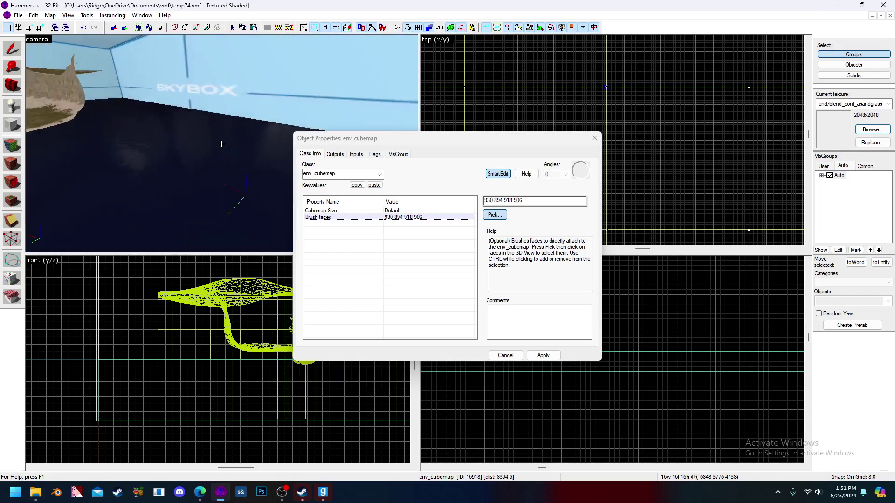
pyautogui.press('z')
pyautogui.keyDown('ctrl'); pyautogui.click(225, 132); pyautogui.keyUp('ctrl')
pyautogui.click(542, 355)
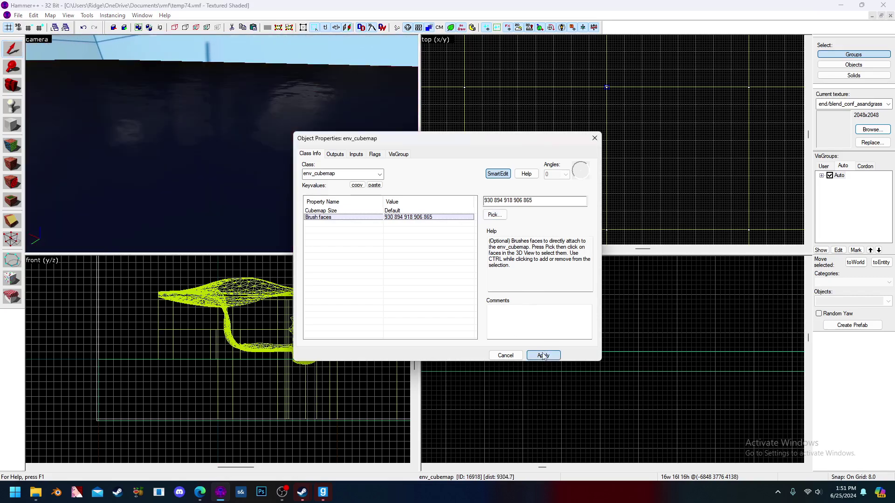
pyautogui.click(594, 138)
pyautogui.press('Escape')
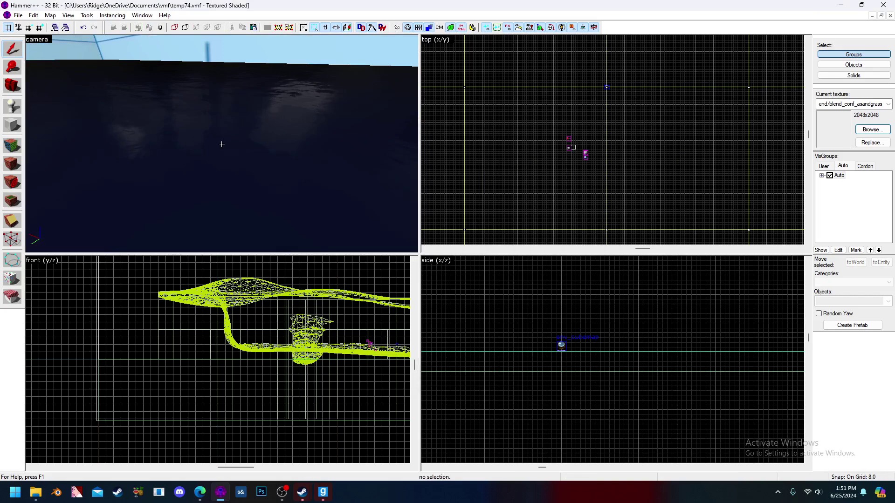
pyautogui.press('z')
pyautogui.press('w')
pyautogui.press('z')
pyautogui.press('z')
pyautogui.press('z')
pyautogui.press('Right')
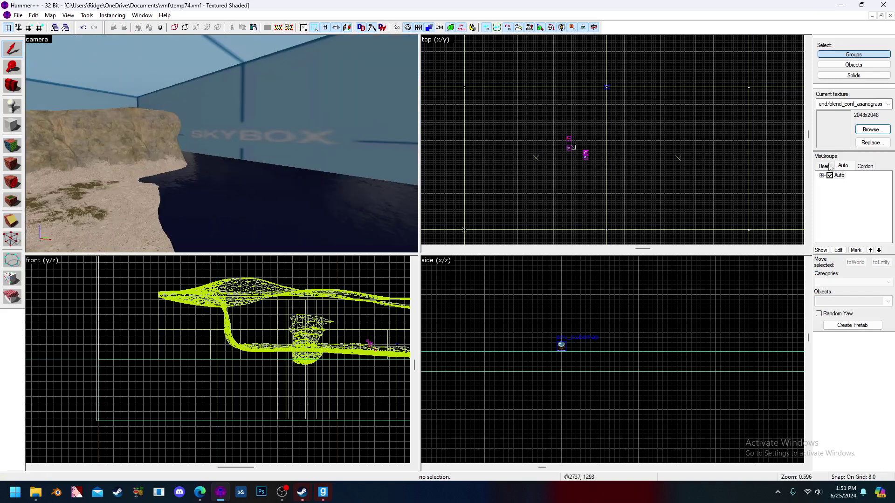
# Compile temp74 with the Slammin expert configuration, checking the skyboxrecurse lighting command's parameters first, and dismiss the finished compiler window
pyautogui.click(21, 16)
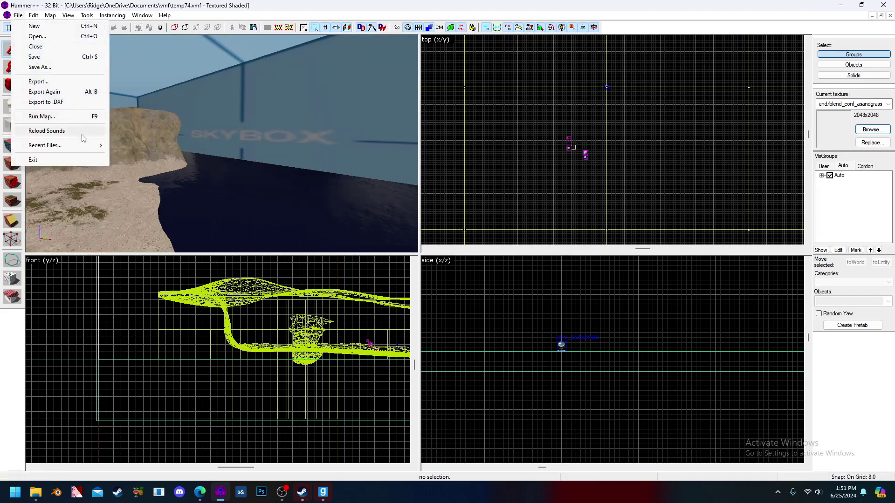
pyautogui.click(35, 114)
pyautogui.click(335, 251)
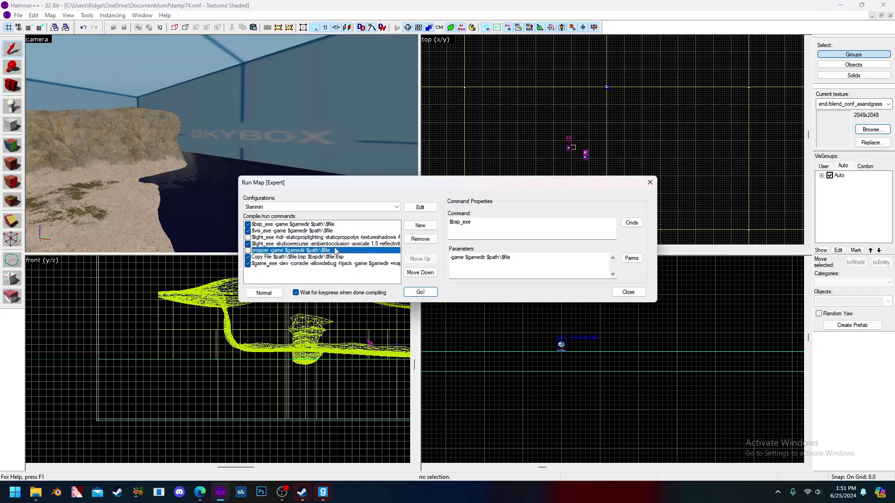
pyautogui.click(339, 245)
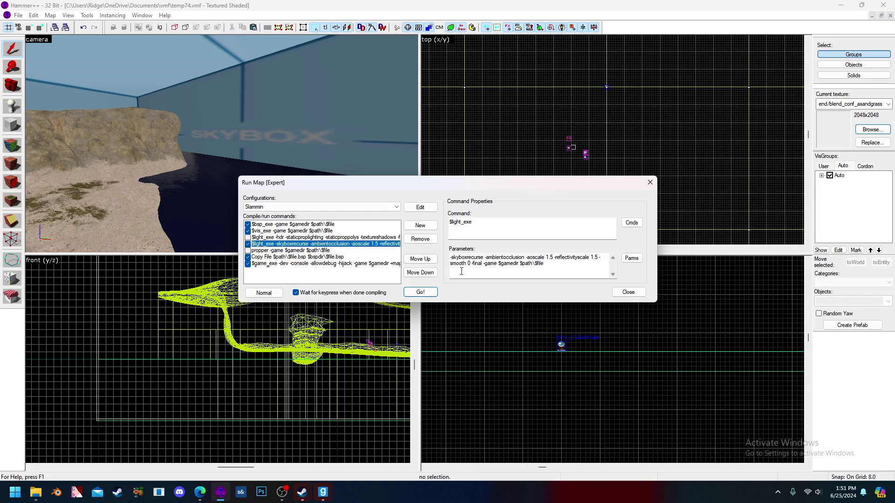
pyautogui.click(420, 293)
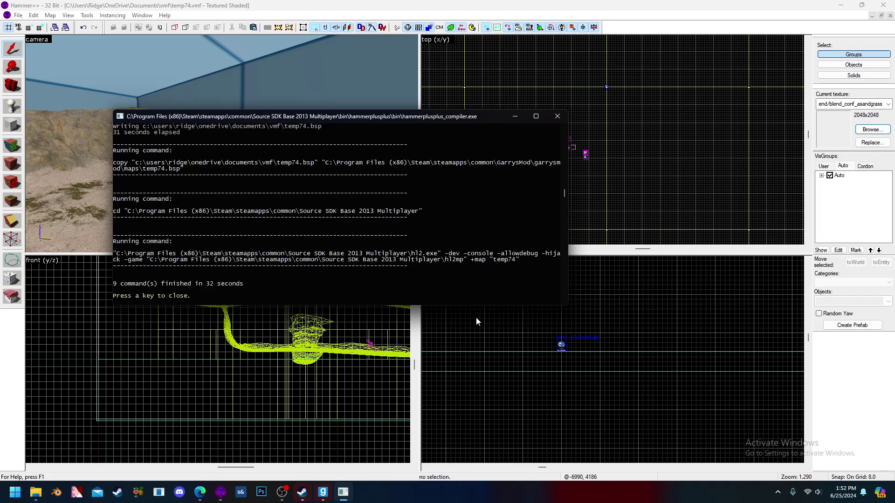
pyautogui.press('space')
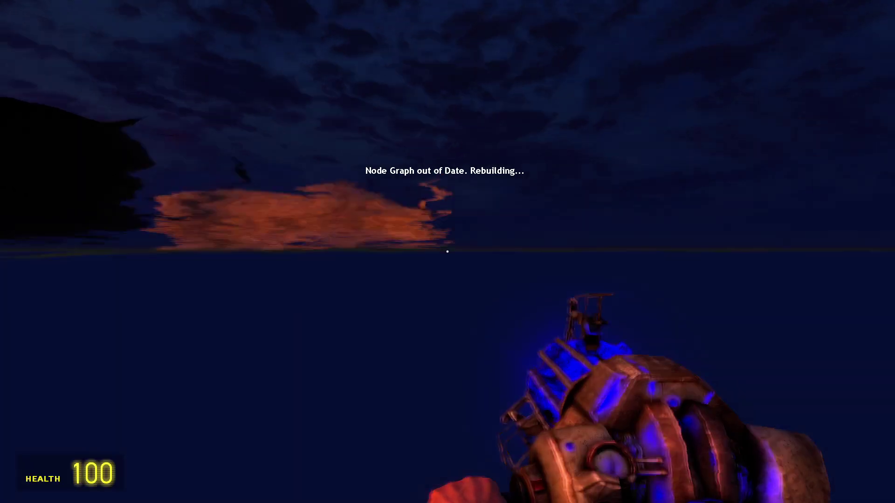
# Examine the compiled canyon and its water in Garry's Mod, moving from the sea to the beach facing the sunset
pyautogui.press('w')
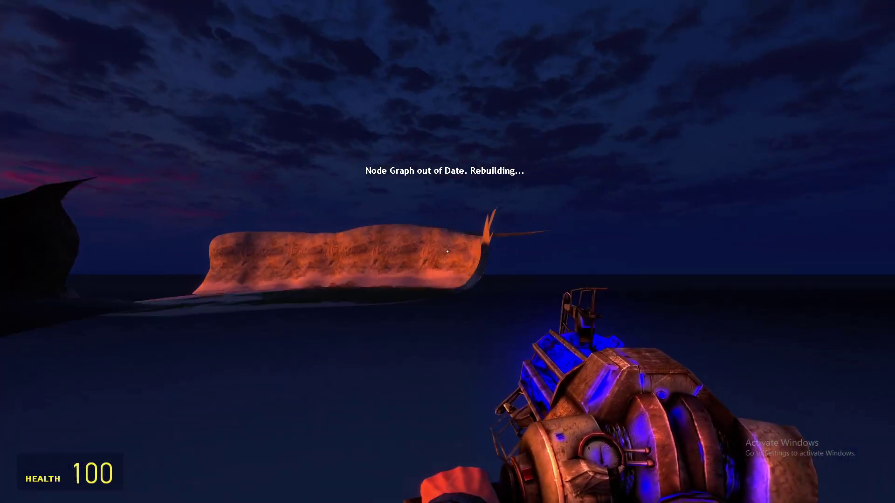
pyautogui.scroll(1, 447, 252)
pyautogui.press('w')
pyautogui.scroll(1, 447, 252)
pyautogui.click(447, 252)
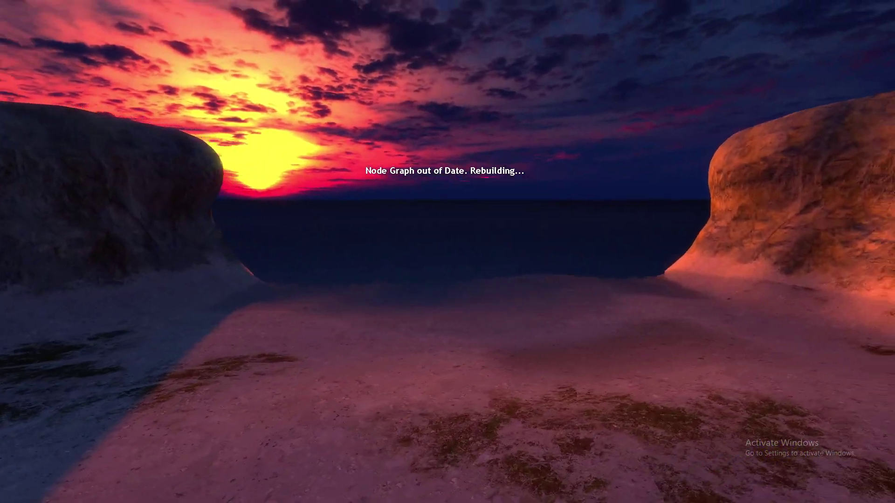
# Set building_cubemaps to 1 in the game console and run buildcubemaps
pyautogui.press('`')
pyautogui.write('building_cubemaps 1')
pyautogui.press('Return')
pyautogui.write('buildcubemaps')
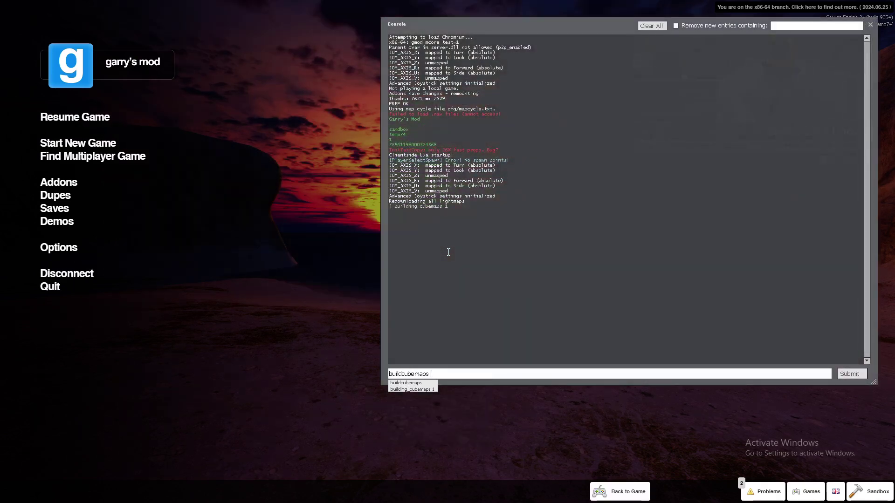
pyautogui.press('Return')
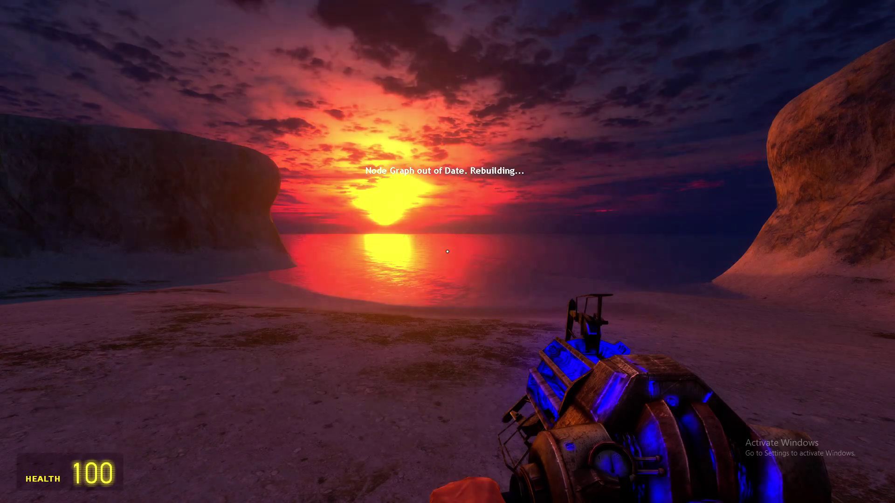
# Inspect the water reflections and the seam between map and skybox from the beach, the shoreline and below the surface
pyautogui.scroll(4, 447, 252)
pyautogui.click(447, 252)
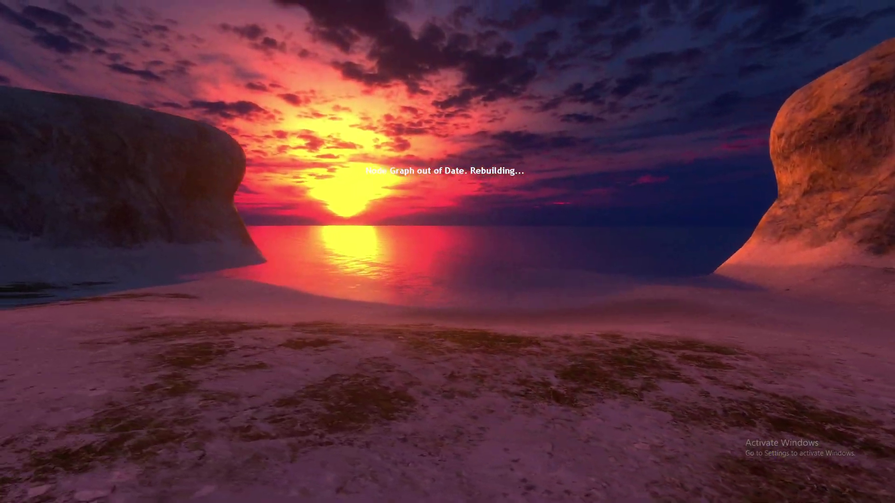
pyautogui.press('w')
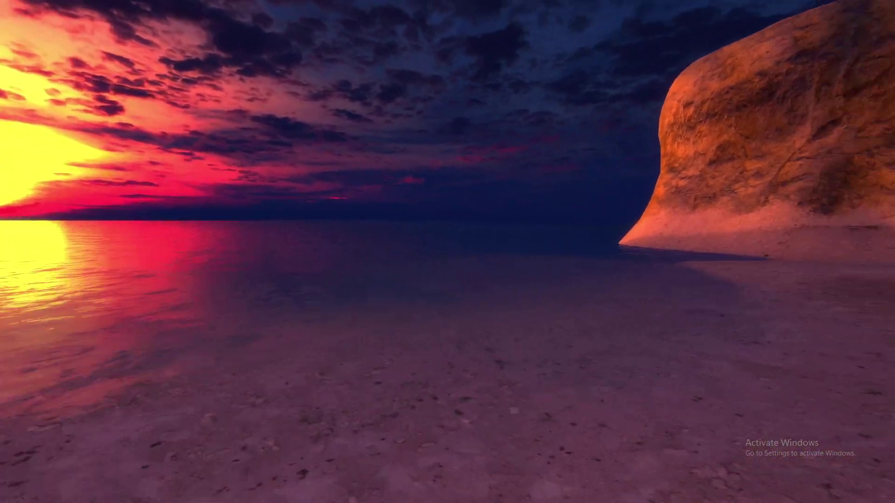
pyautogui.scroll(-3, 447, 252)
pyautogui.click(448, 252)
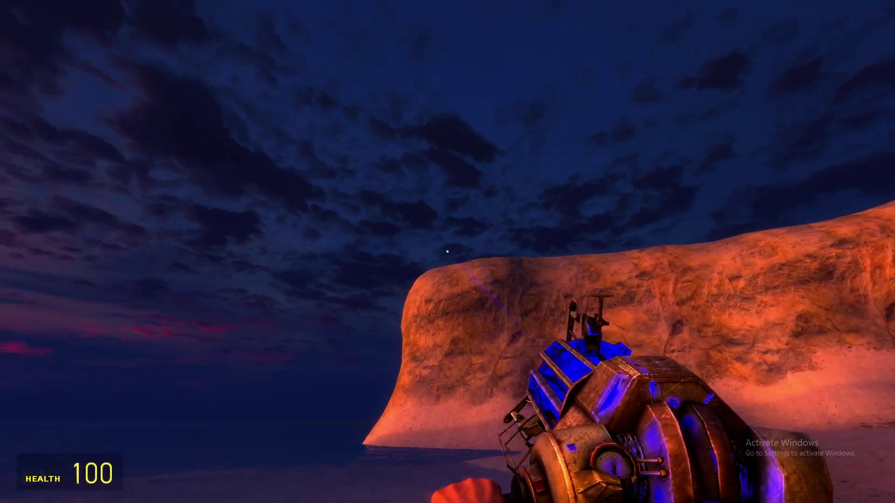
pyautogui.click(448, 251)
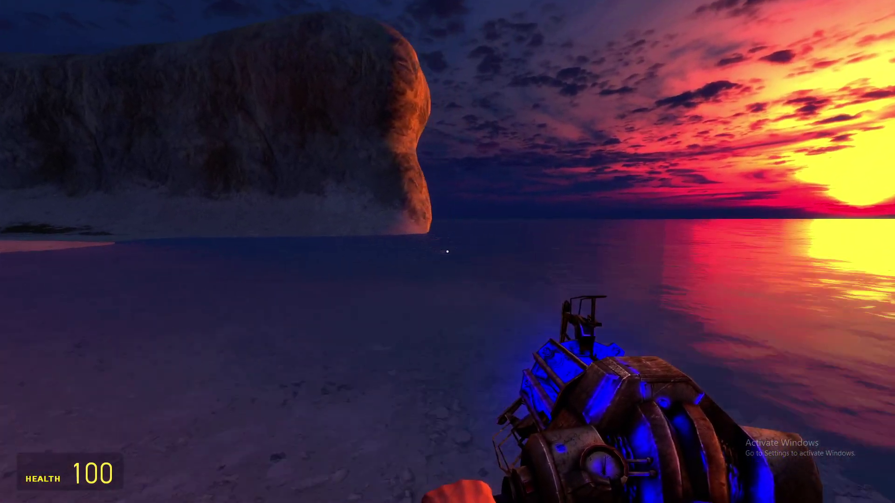
pyautogui.press('w')
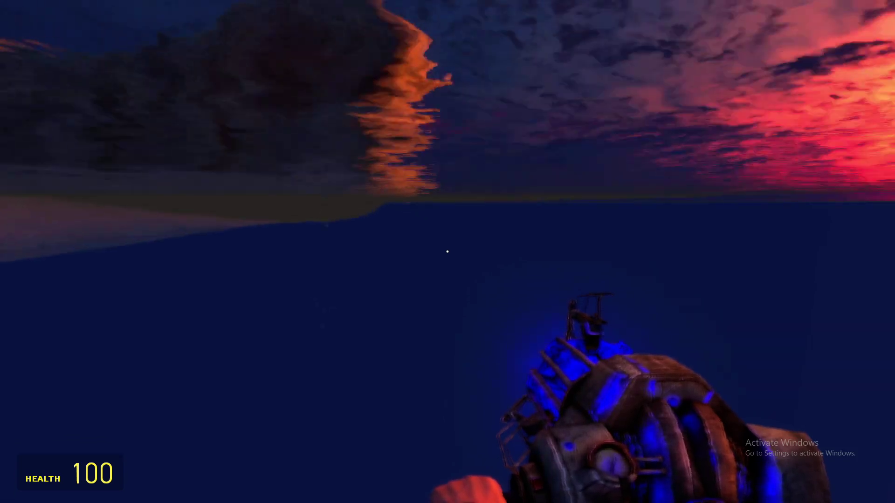